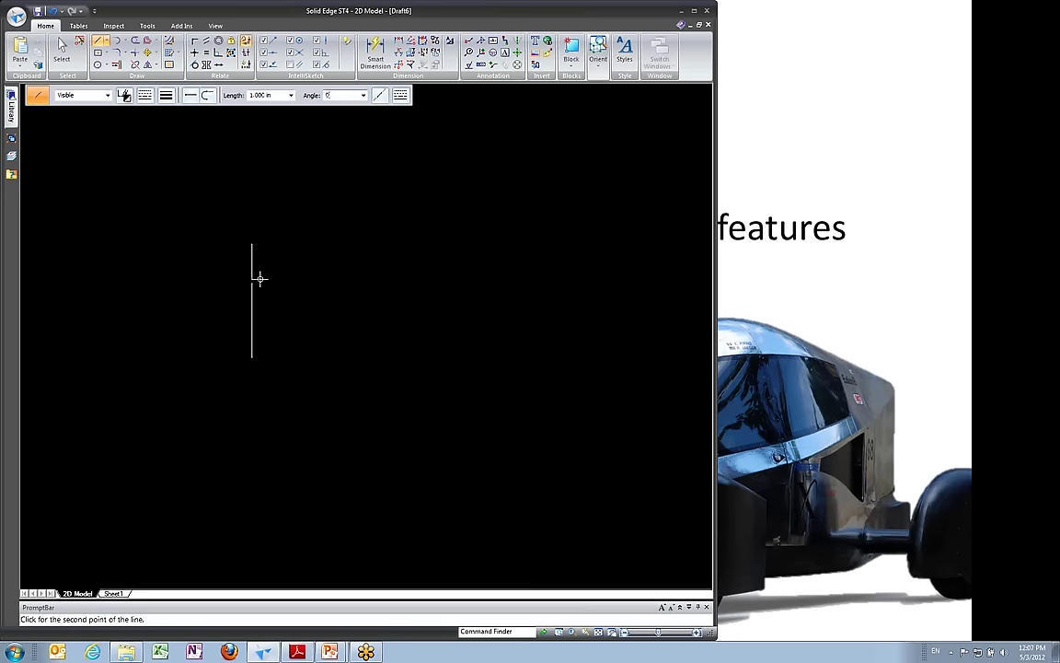
Add a 3-inch line at 270° downward, then a 3-inch horizontal line.
key(Return)
text(3)
key(Tab)
text(270)
key(Return)
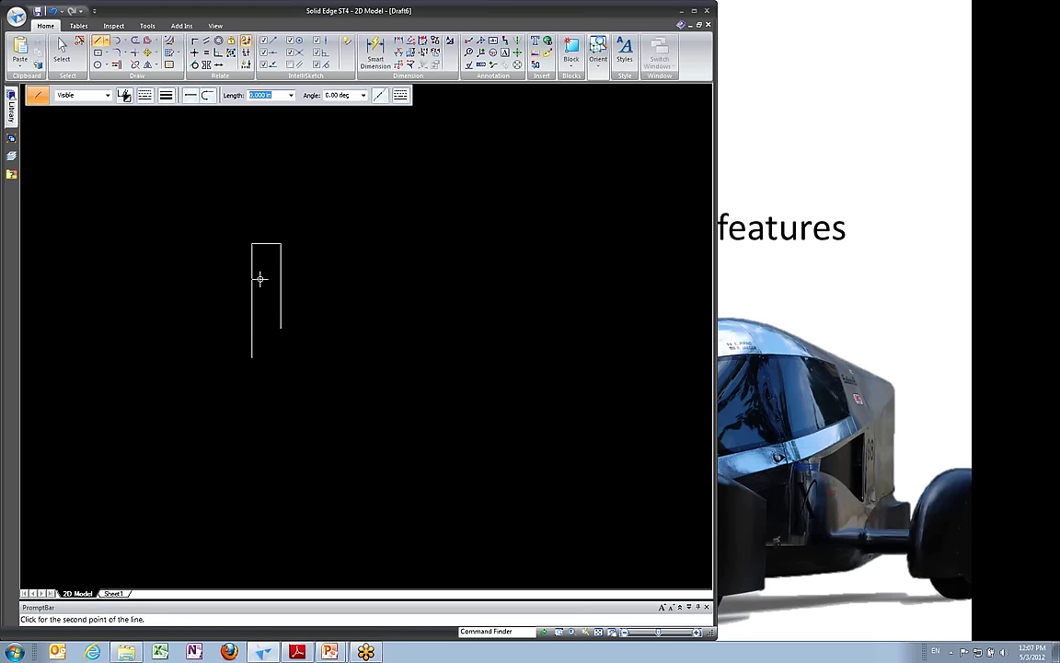
text(3)
key(Tab)
key(Return)
Add a 1-inch line at 270° and a 4-inch line at 180° to close the L.
text(1)
key(Tab)
text(270)
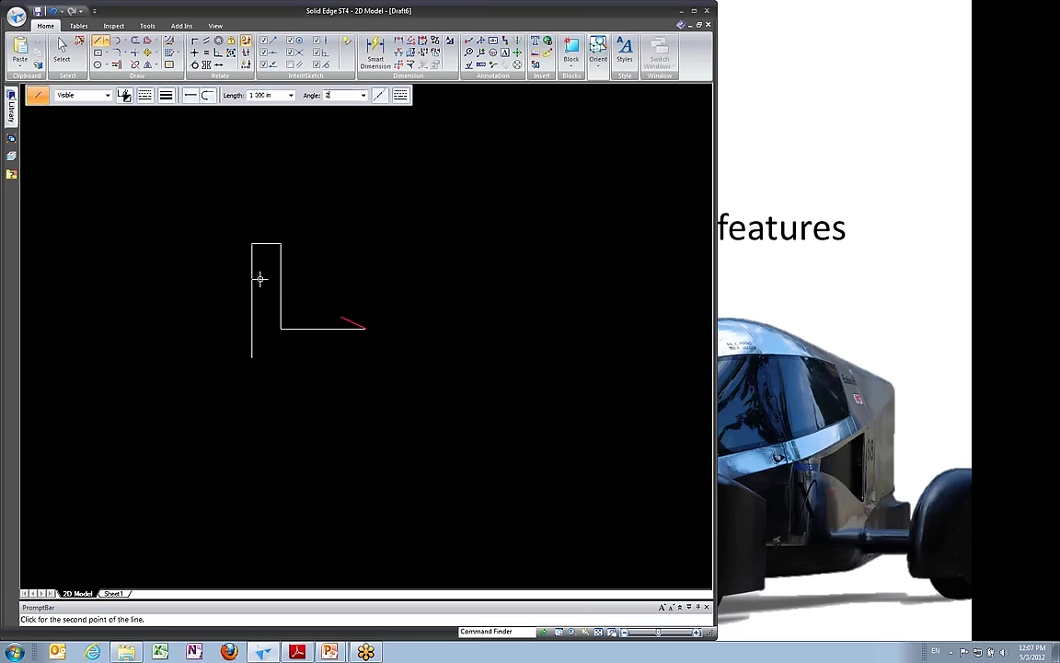
key(Return)
text(4)
key(Tab)
text(180)
key(Return)
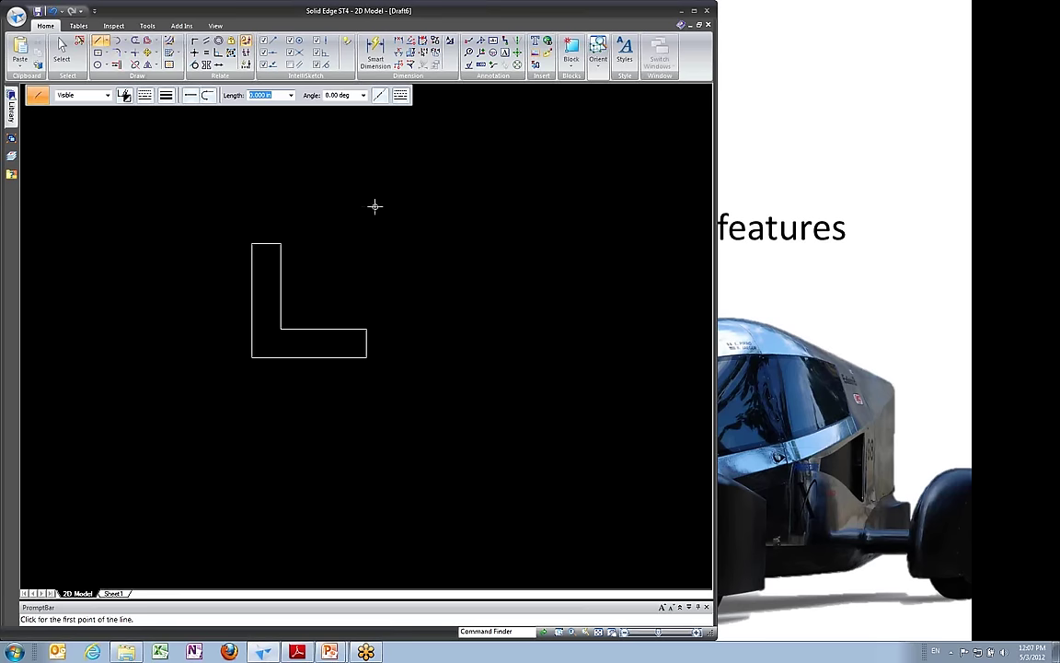
Draw a second six-line L-shape to the right of the first.
click(99, 43)
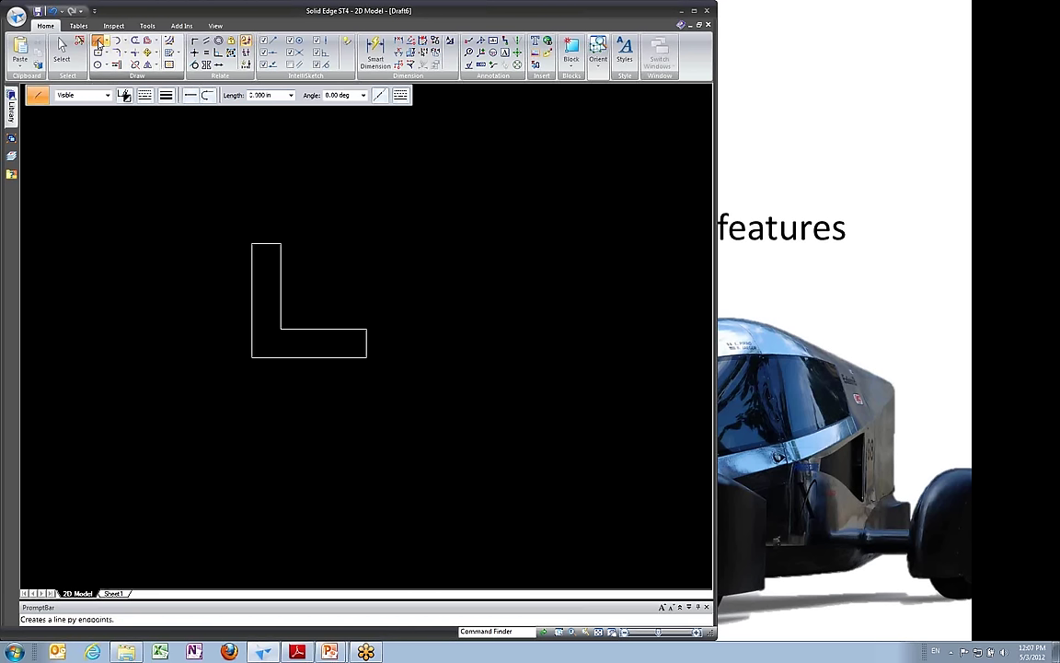
click(472, 239)
click(473, 328)
click(570, 329)
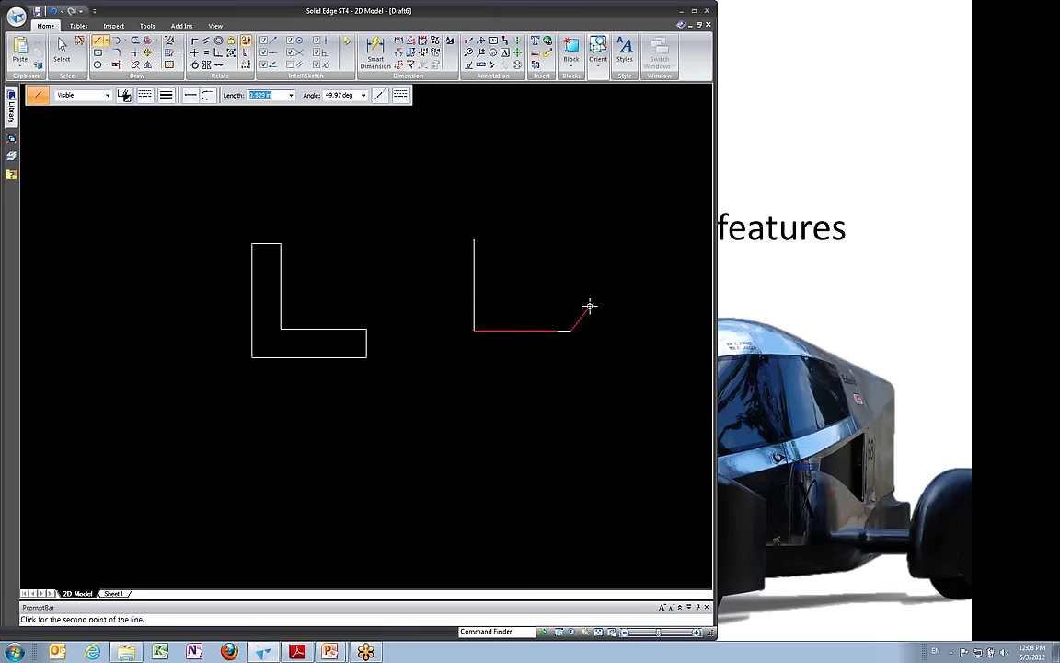
click(571, 300)
click(502, 300)
click(501, 239)
click(474, 239)
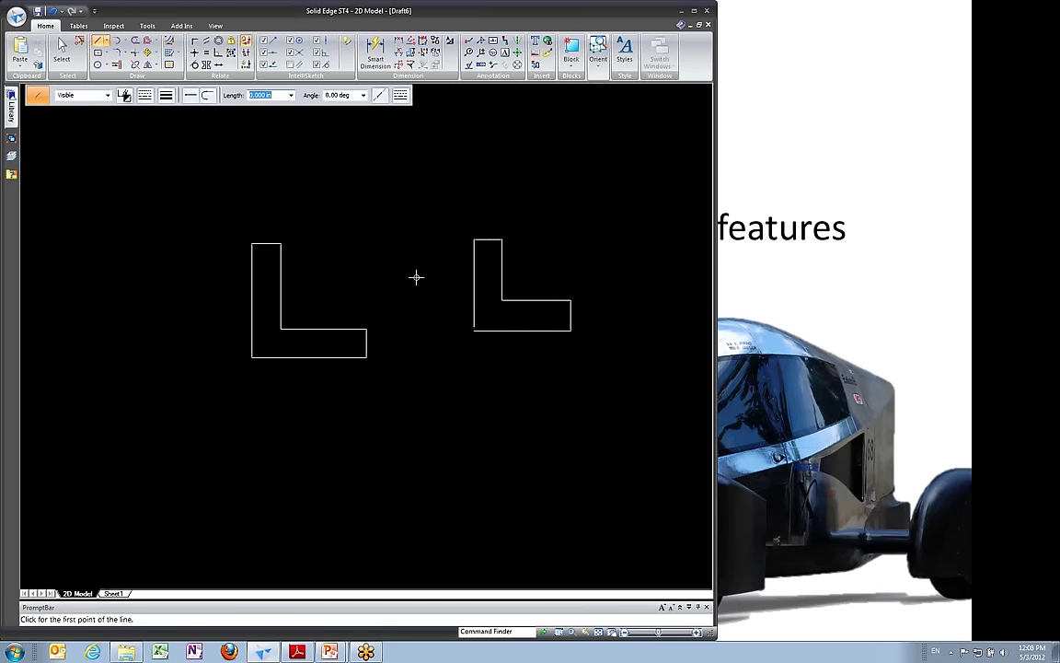
Dimension the second L's left edge to 4 and its top edge to 1.
click(375, 54)
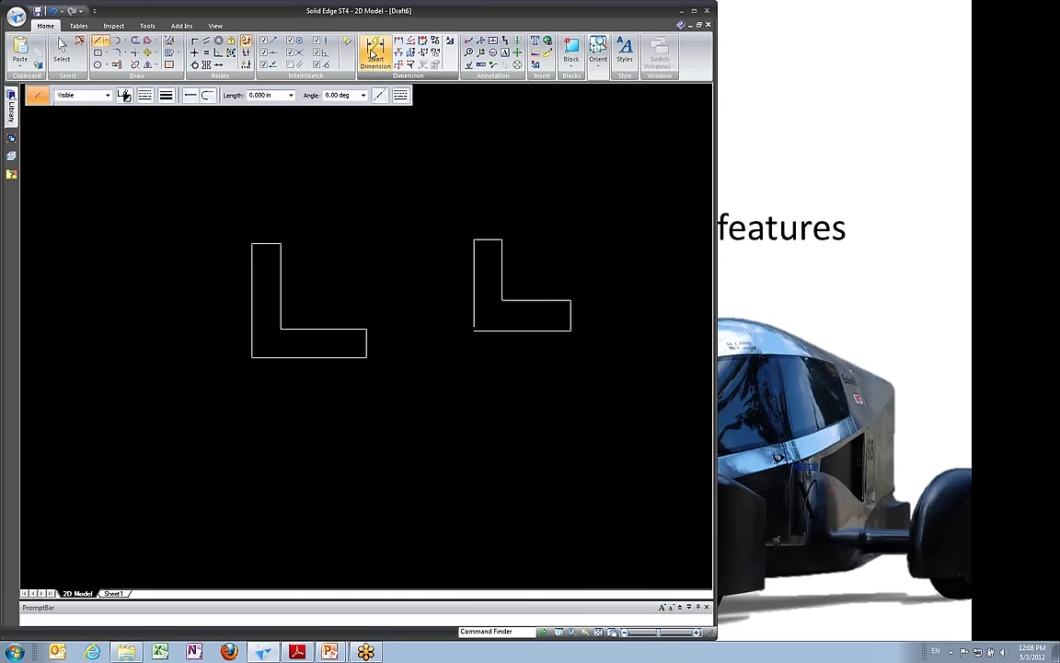
click(473, 258)
click(442, 281)
text(4)
key(Return)
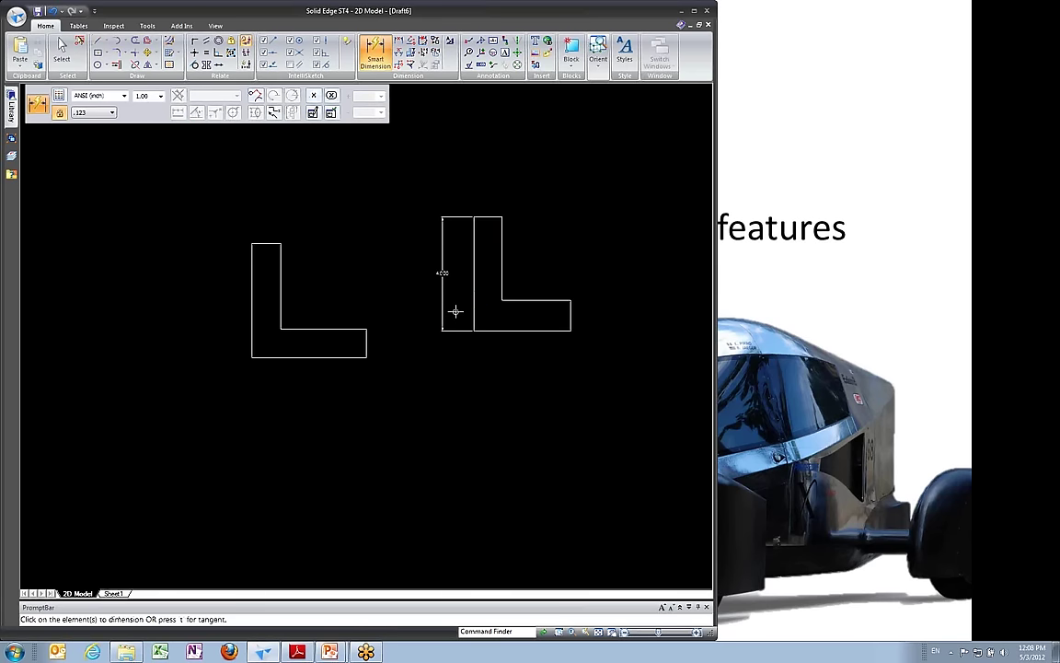
click(488, 217)
click(441, 185)
text(1)
key(Return)
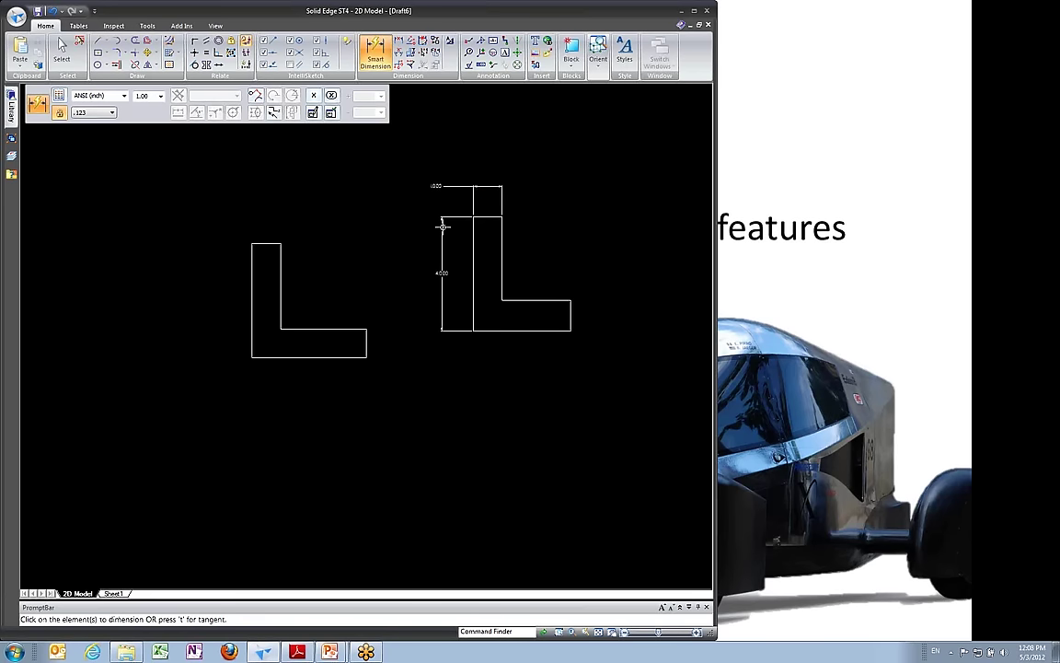
Abandon an Equal constraint, then change the top width dimension to 0.9.
click(204, 58)
click(492, 217)
click(62, 52)
click(434, 186)
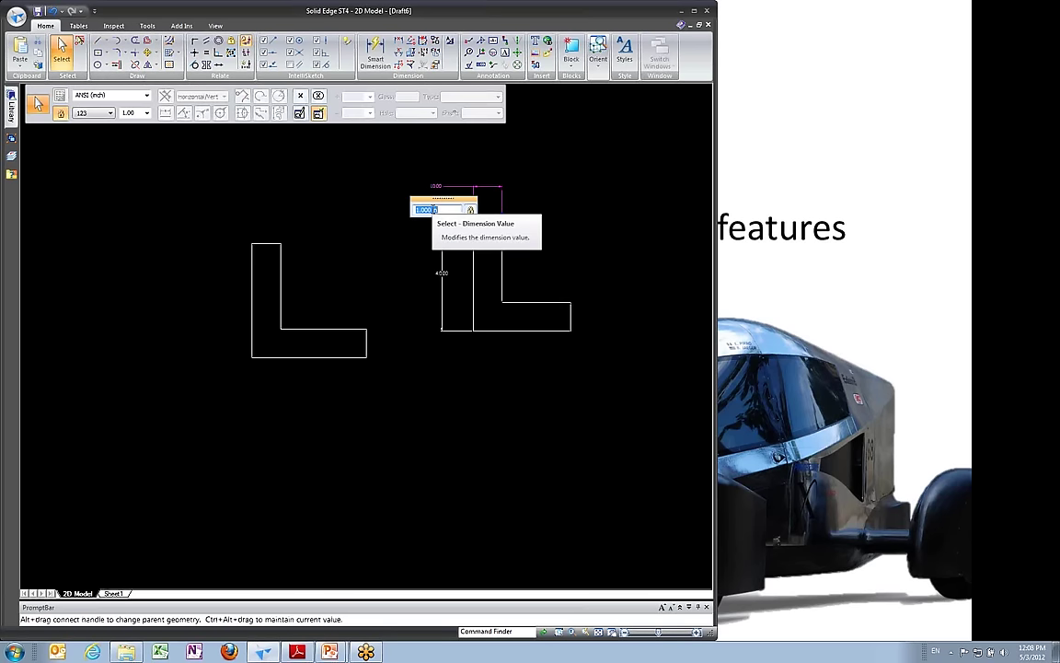
text(.9)
key(Return)
key(Escape)
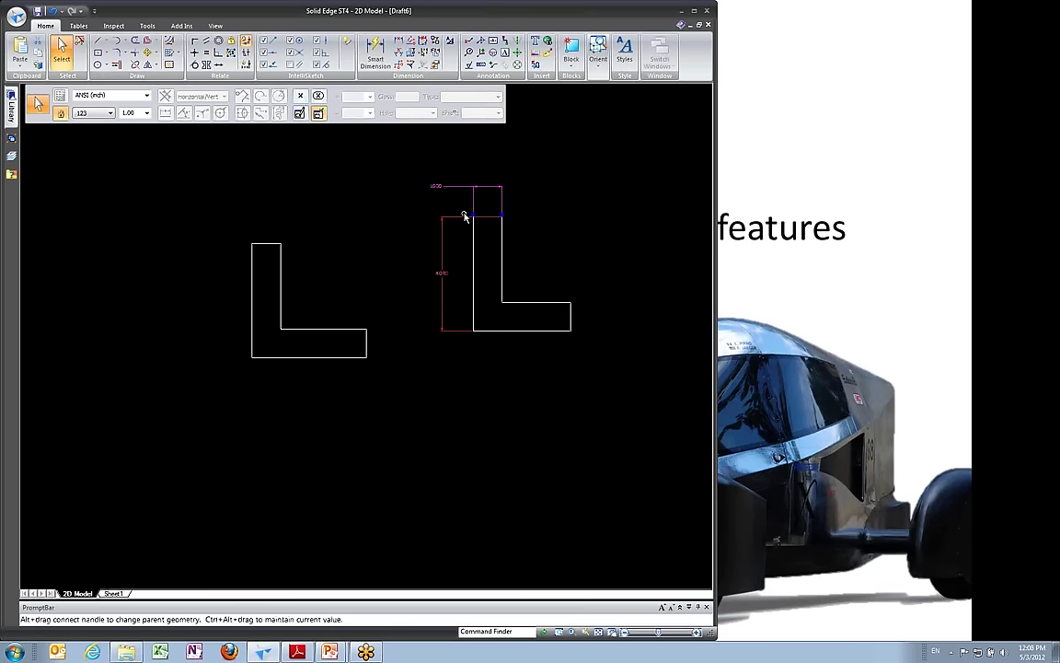
Dimension the second L's bottom edge at 4.2.
click(374, 54)
click(503, 329)
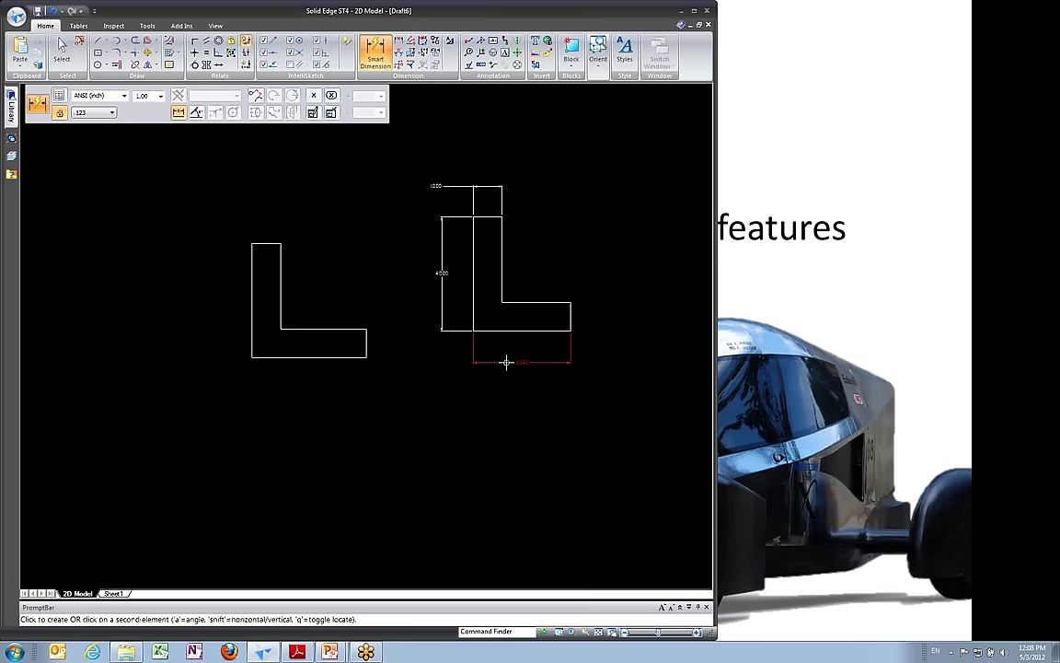
click(505, 361)
text(4.2)
key(Return)
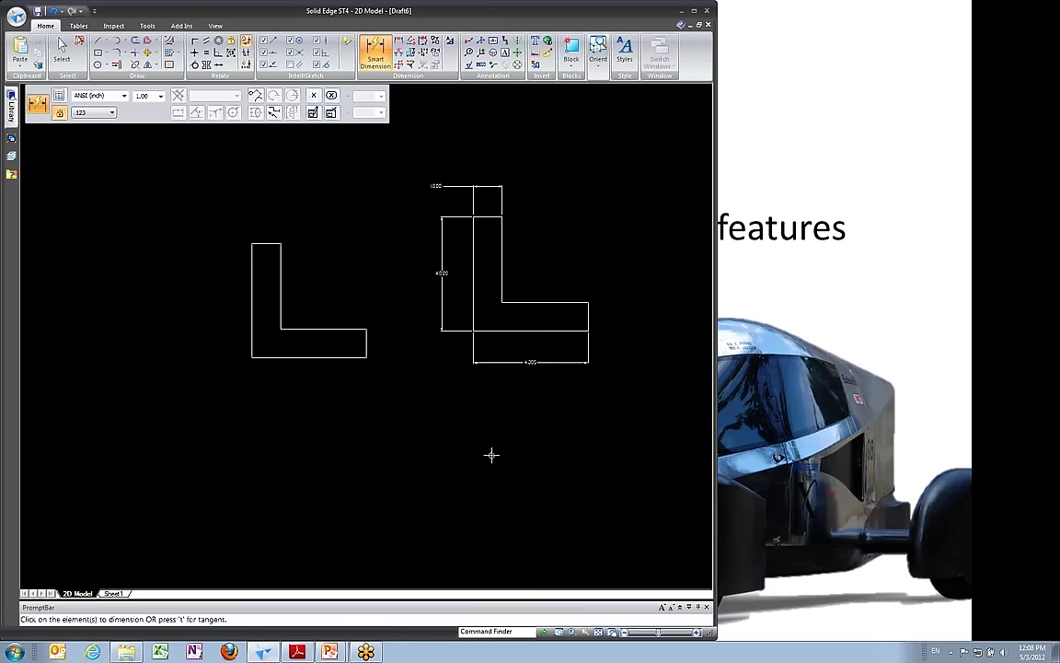
click(62, 50)
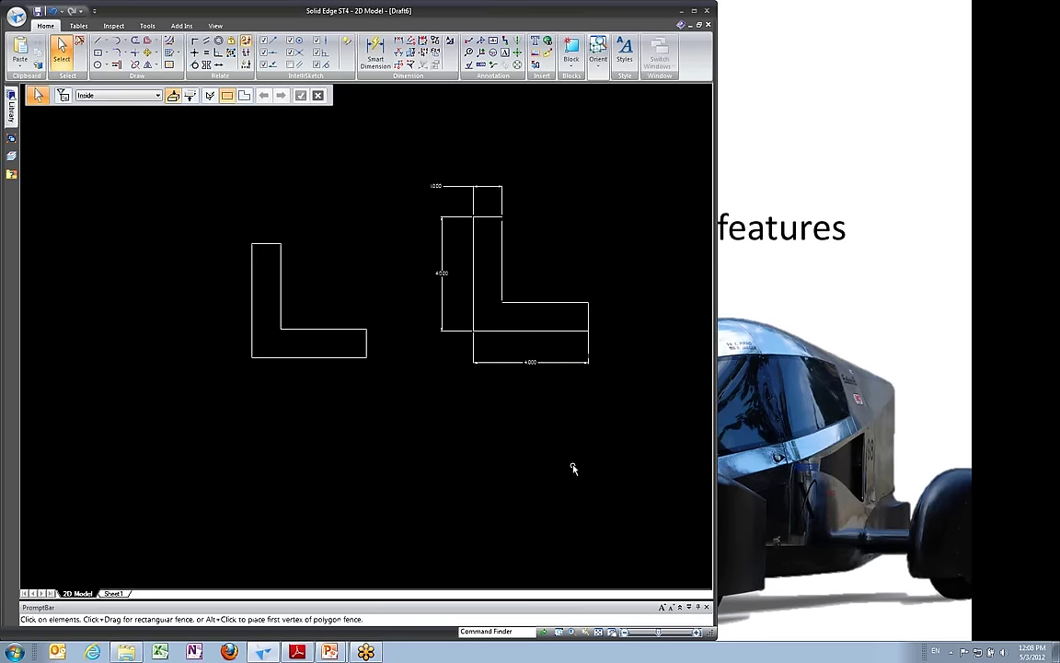
Edit the bottom dimension through 3.4 and 3.8 to a final 2.5.
click(532, 362)
text(3.4)
key(Return)
text(3.8)
key(Return)
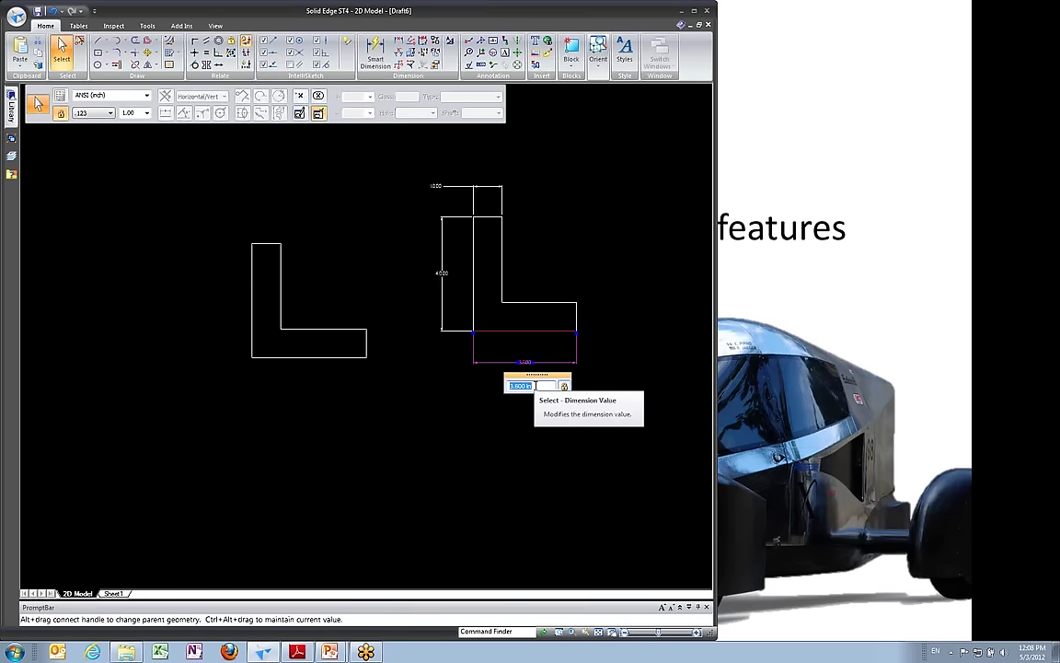
text(2.5)
key(Return)
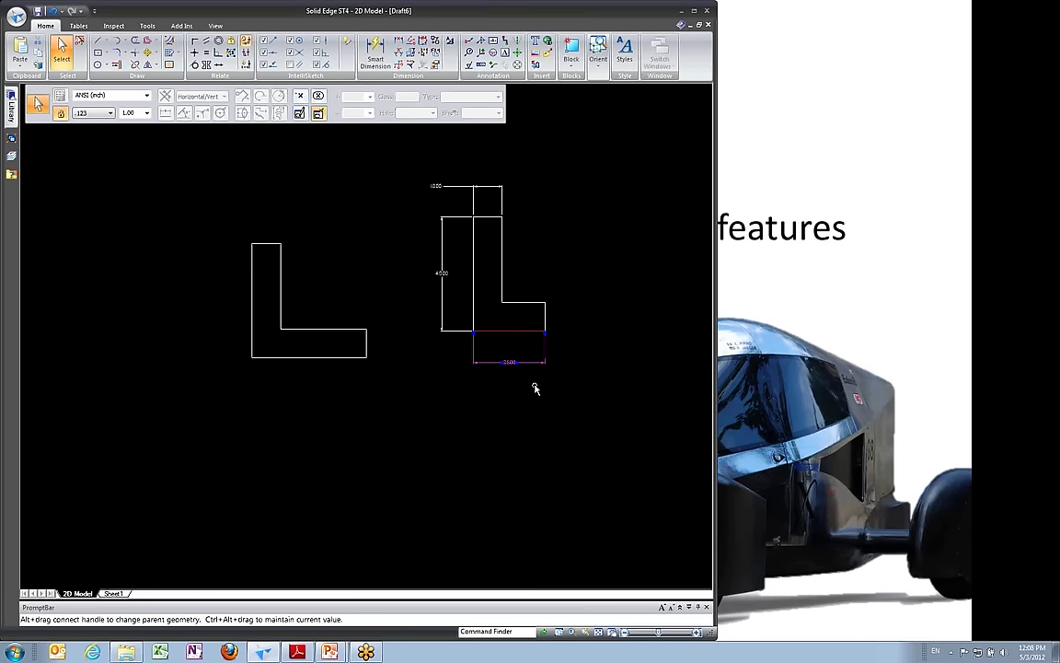
key(Escape)
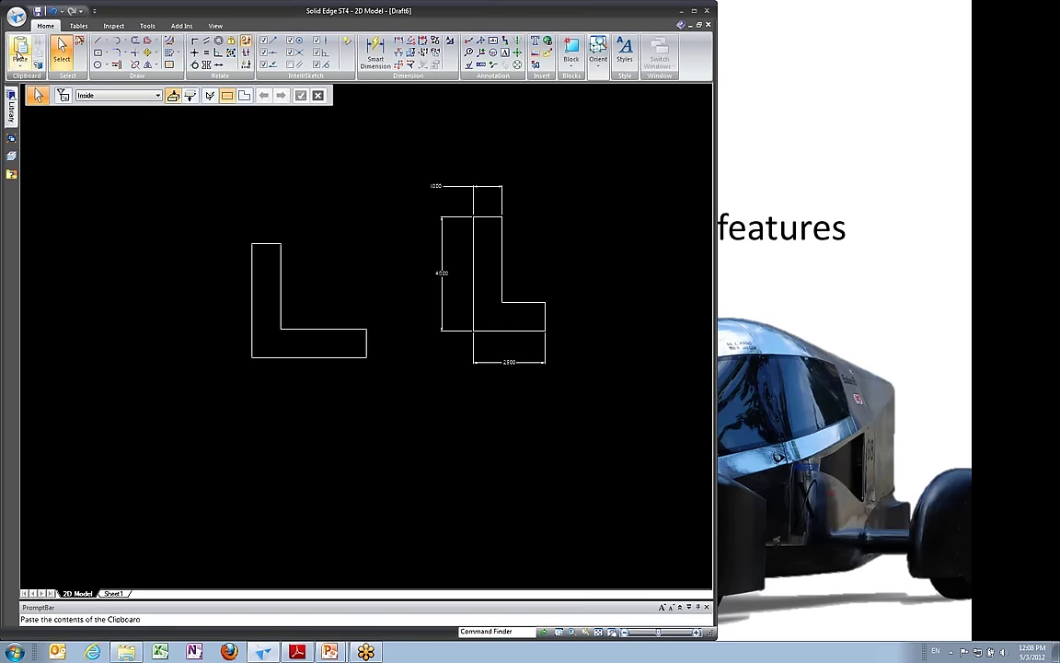
click(20, 21)
Open sbddaan ordered.par from the Recent Documents list.
mouse_move(42, 82)
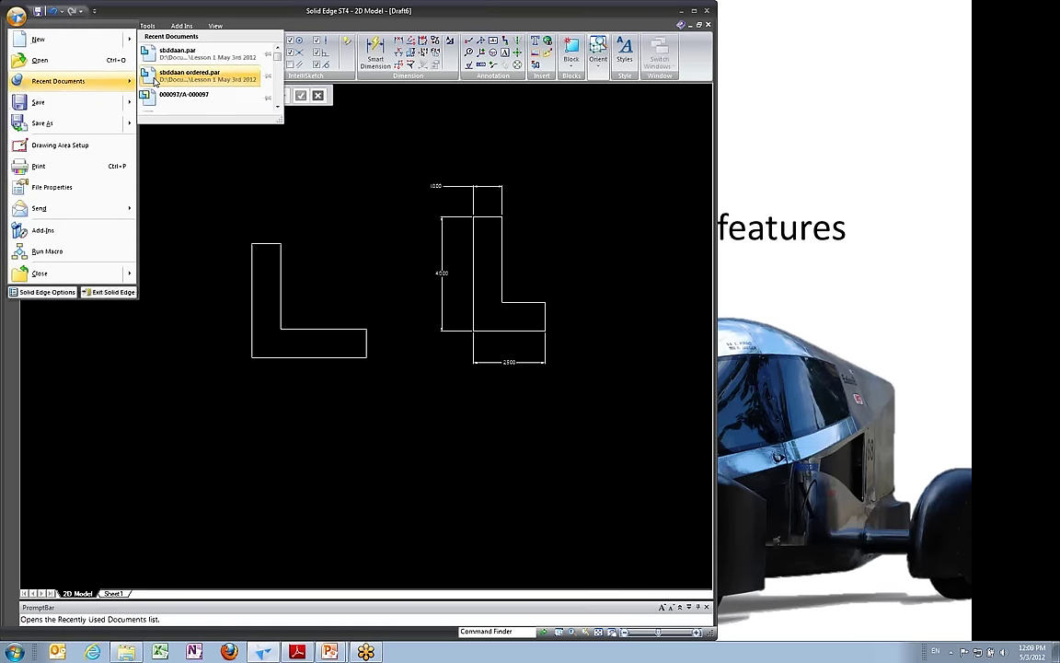
click(184, 76)
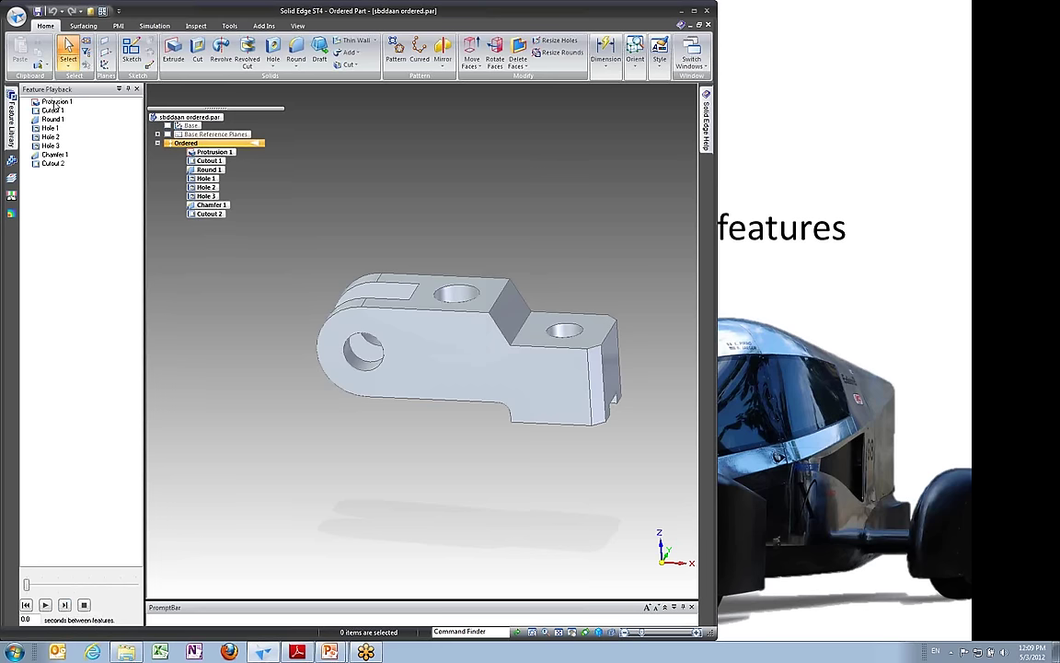
click(55, 102)
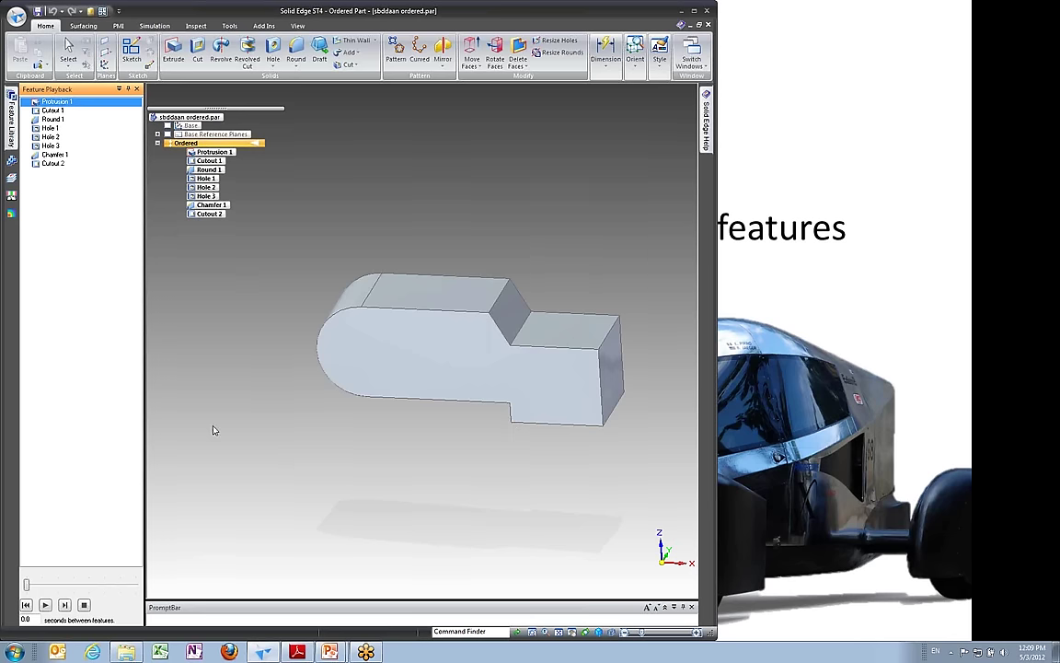
click(64, 604)
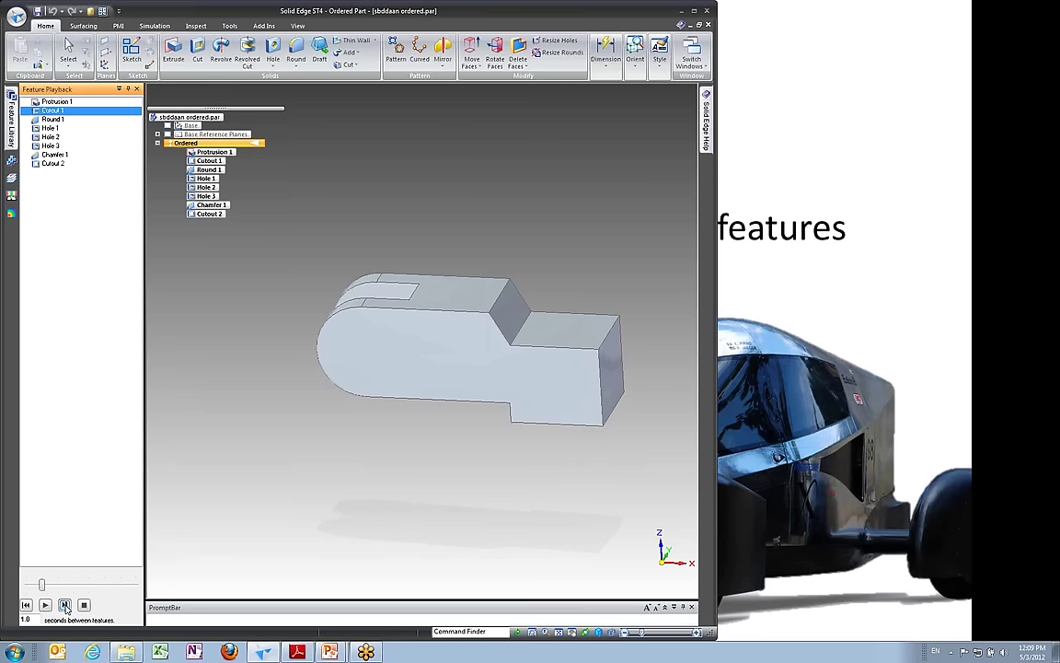
click(65, 604)
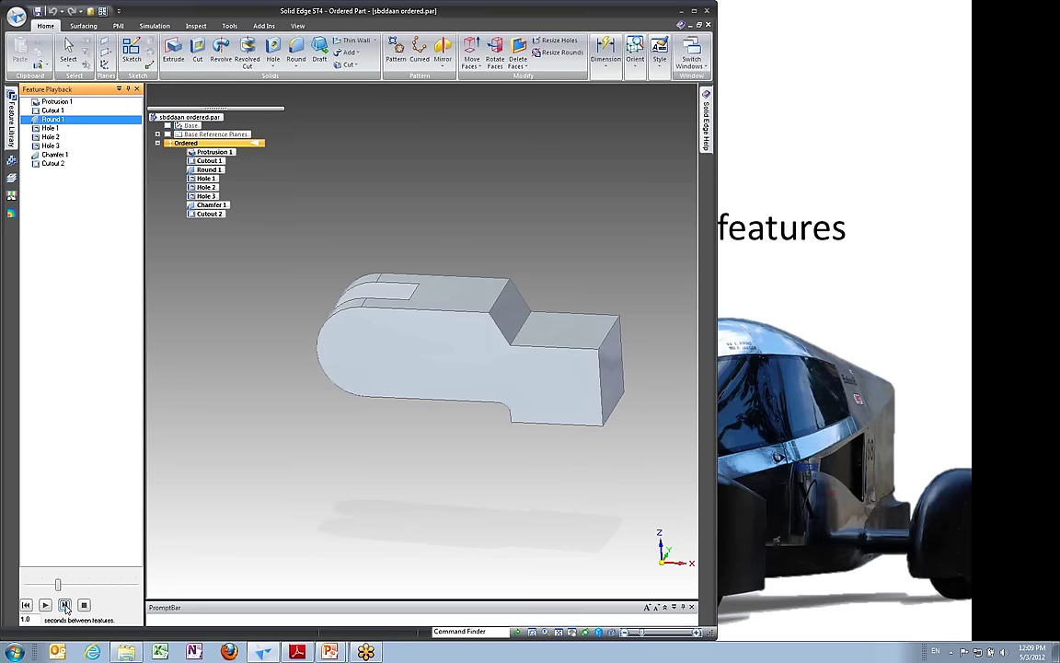
click(65, 605)
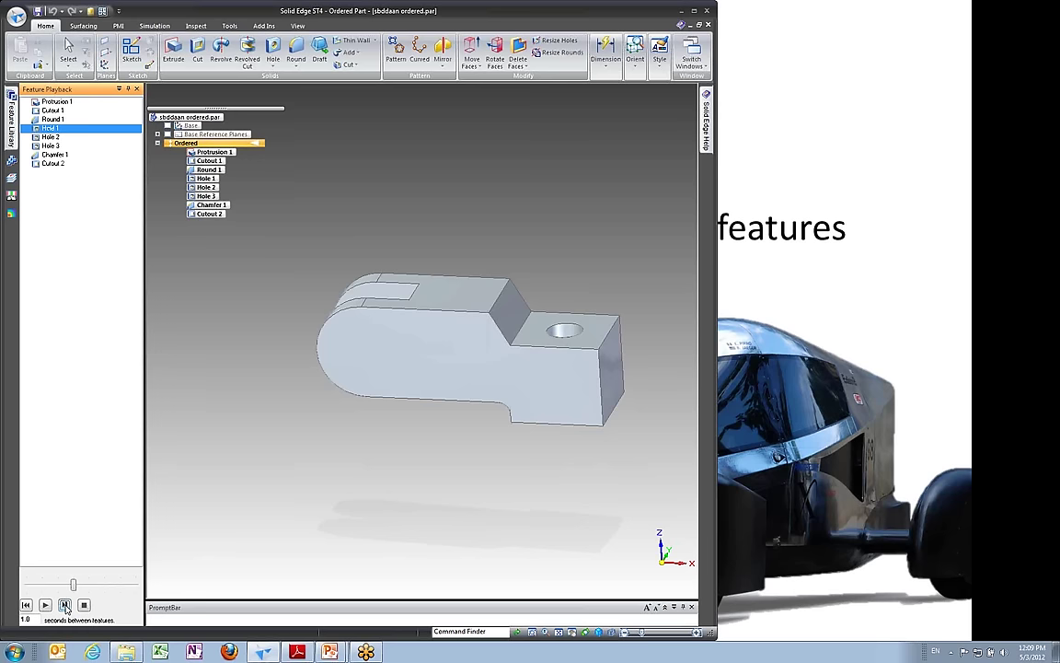
click(64, 605)
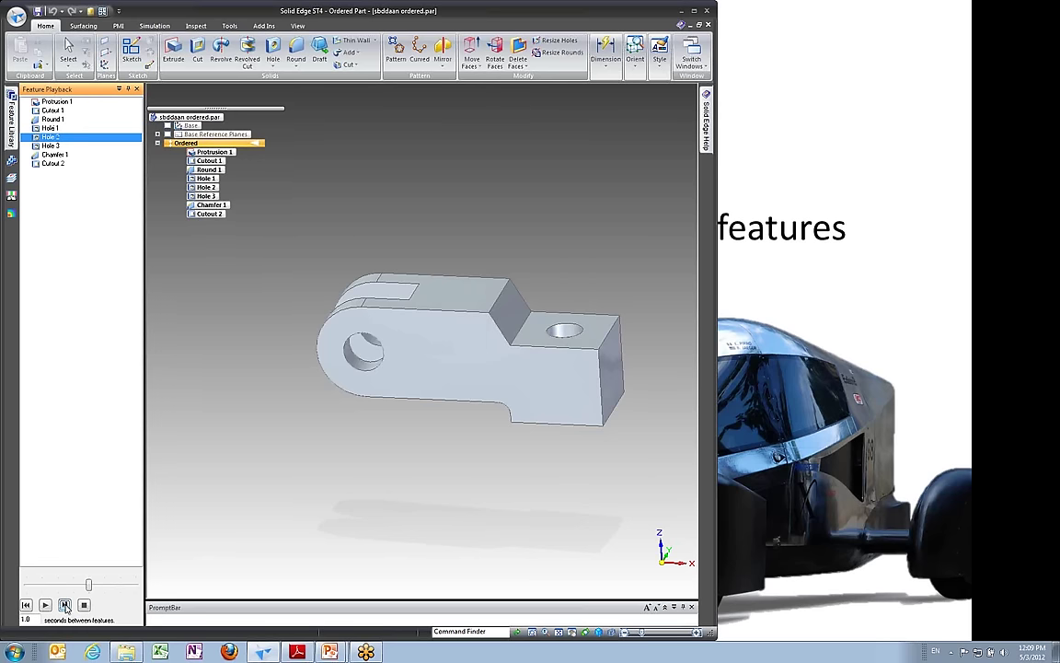
click(65, 604)
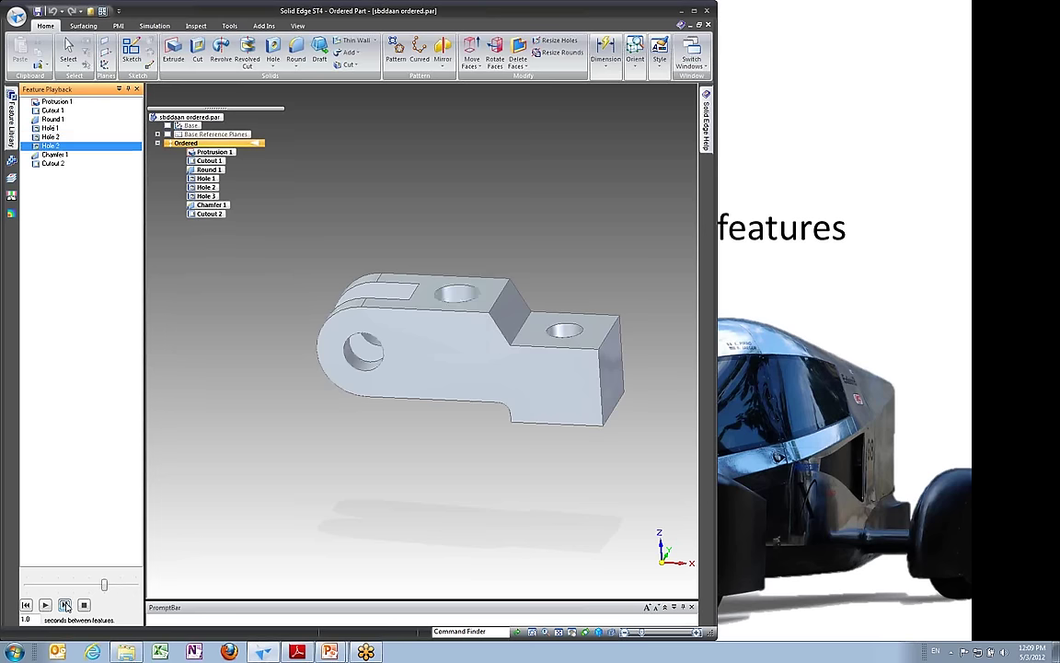
click(65, 605)
click(65, 605)
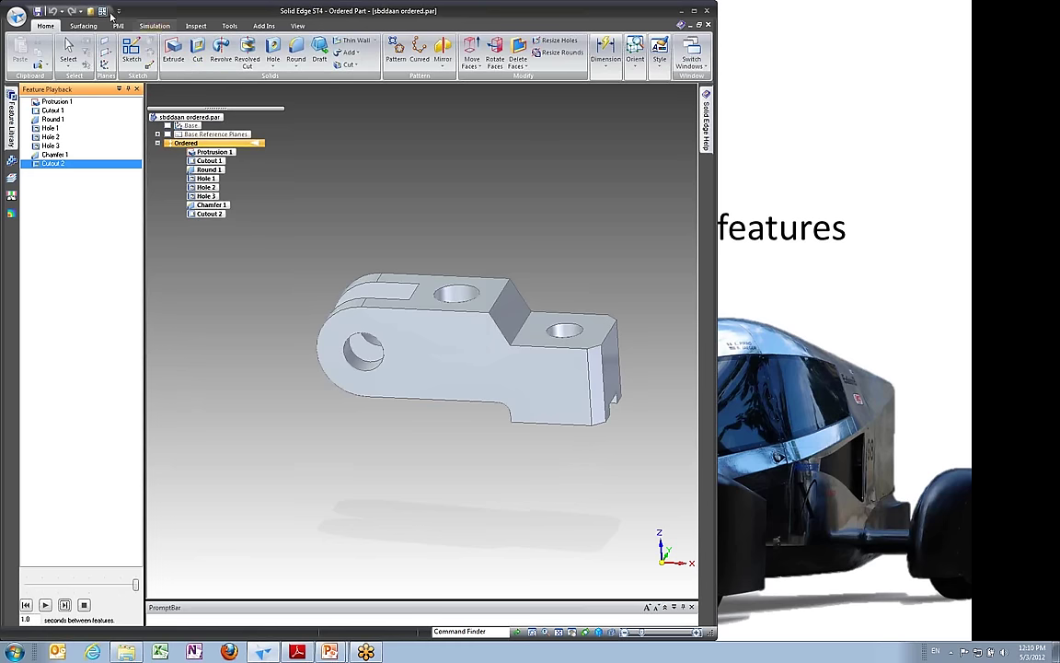
Preview a 38 PMI distance dimension between the holes, then cancel it.
click(118, 25)
click(144, 54)
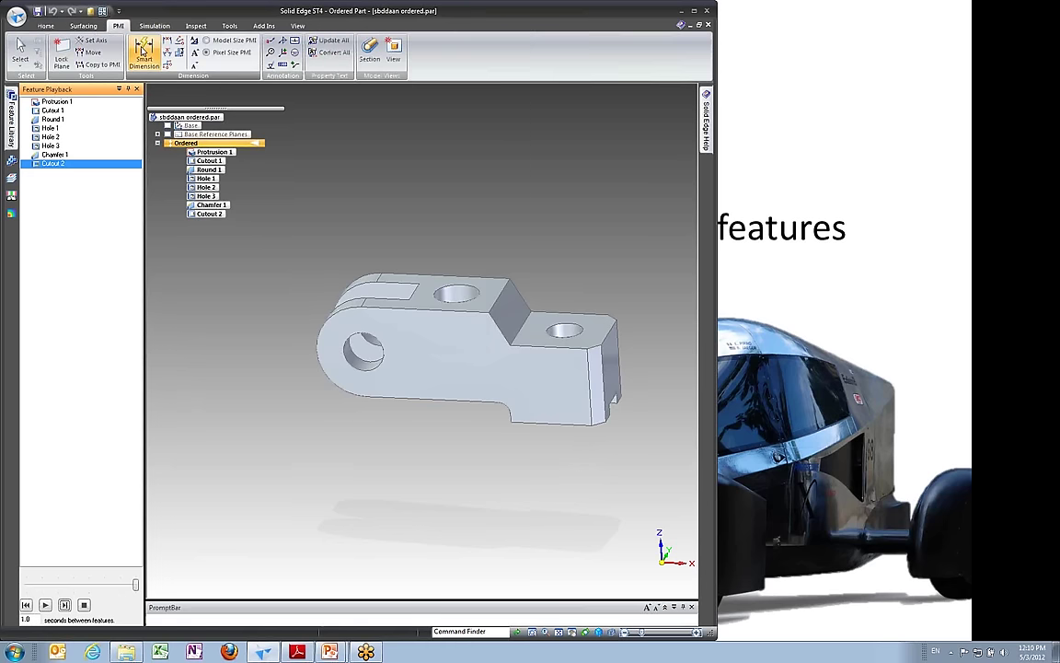
click(463, 268)
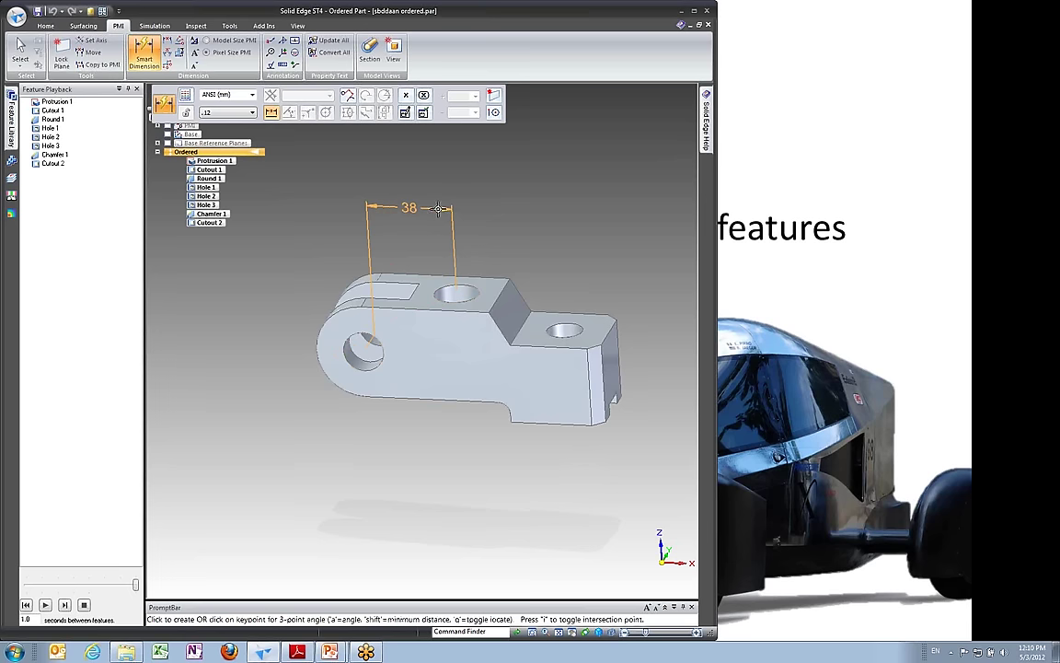
key(Escape)
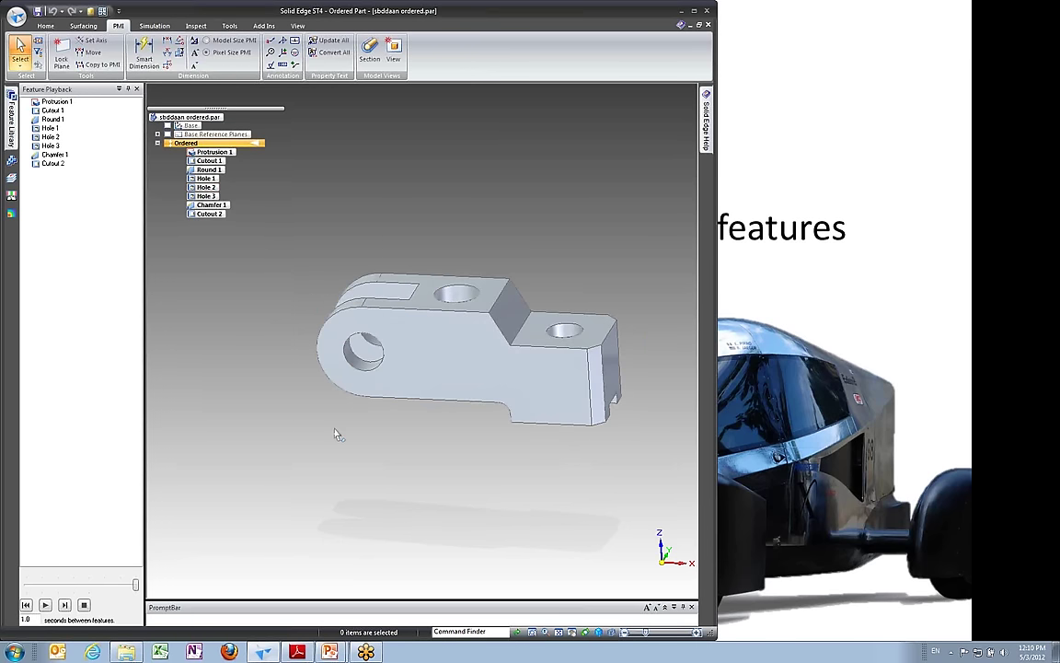
Edit Protrusion 1's sketch, try 110.25 for the length, undo to 105 and finish.
click(213, 152)
click(436, 361)
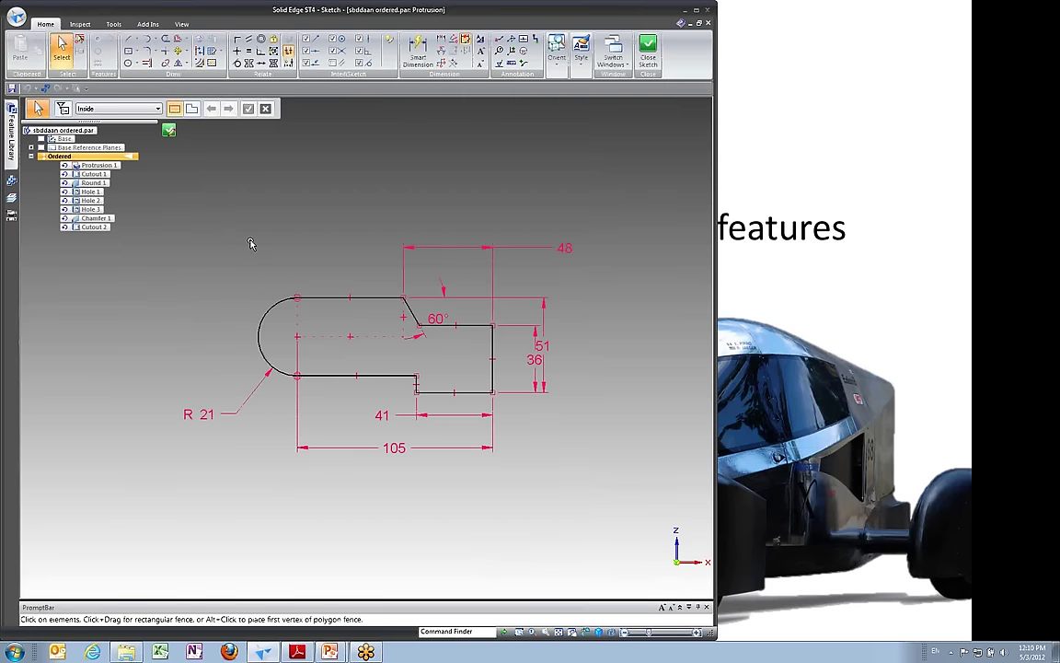
click(388, 449)
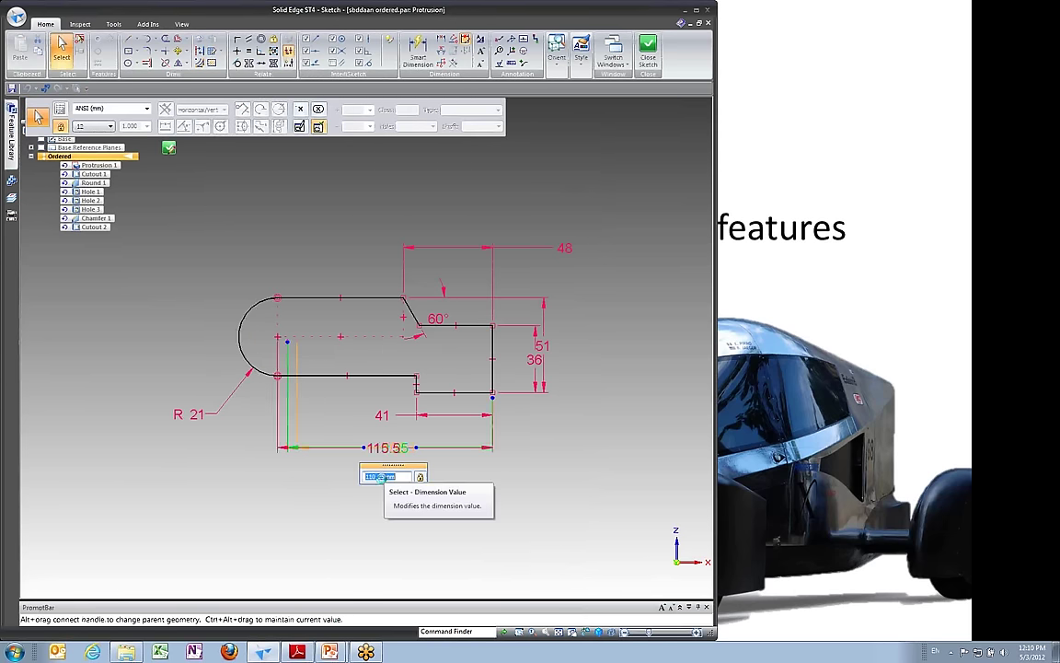
key(Return)
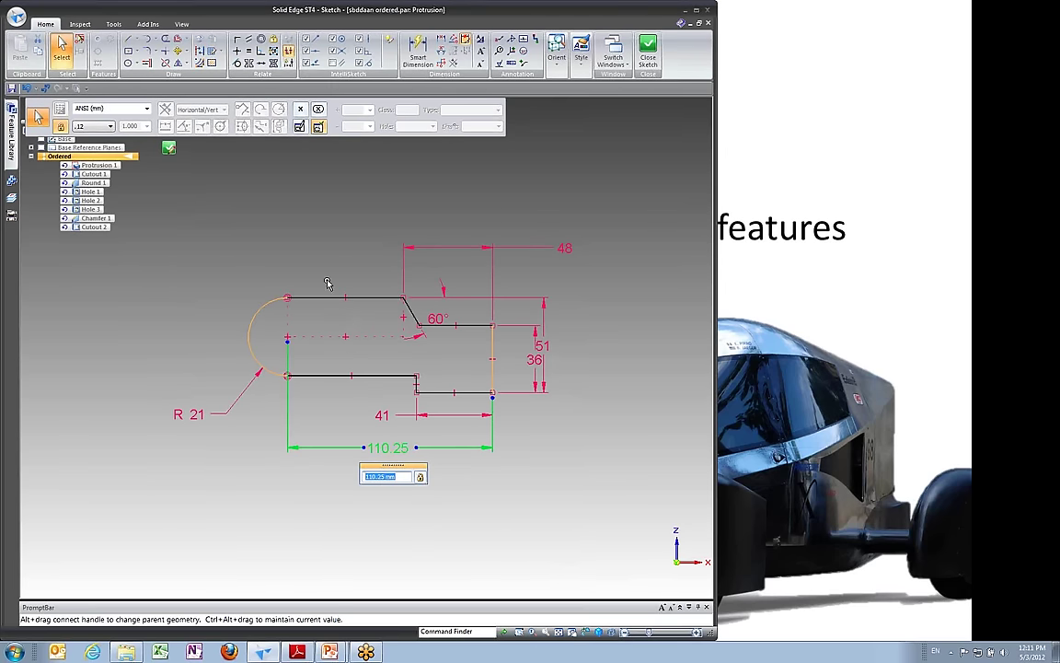
click(204, 191)
key(ctrl+z)
key(ctrl+z)
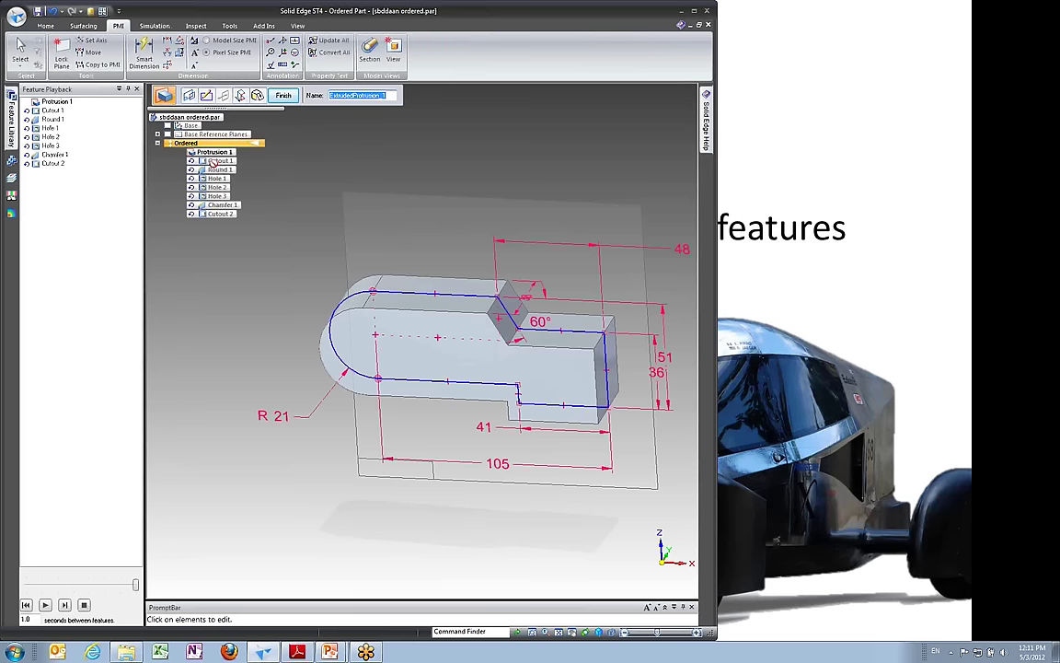
click(282, 97)
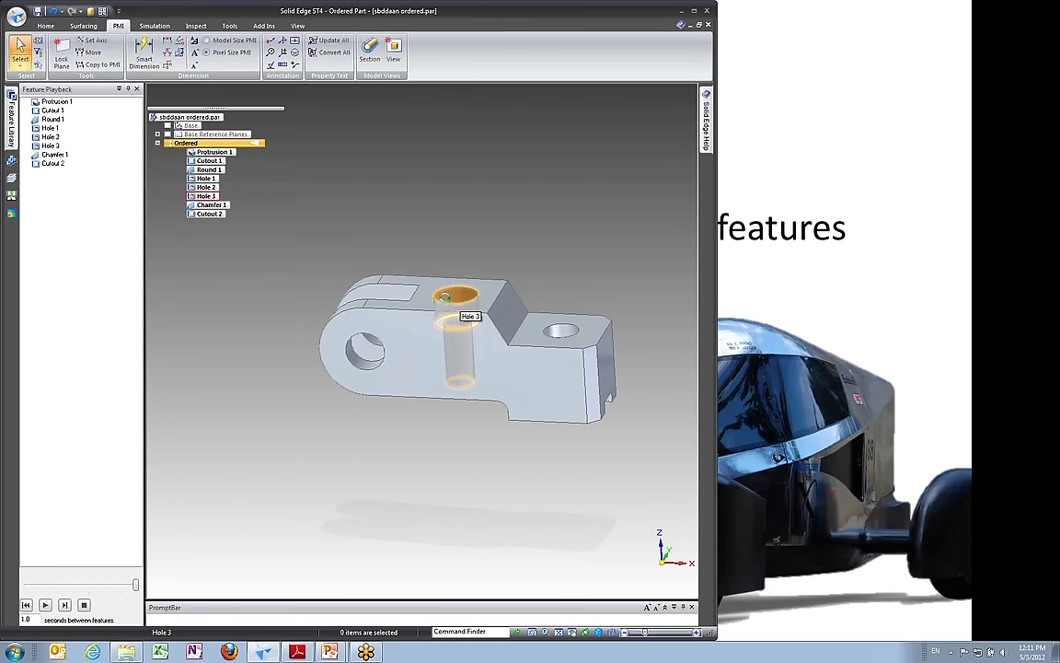
Edit Hole 3's profile, adding then deleting a 48.5 dimension, and finish the edit.
click(444, 330)
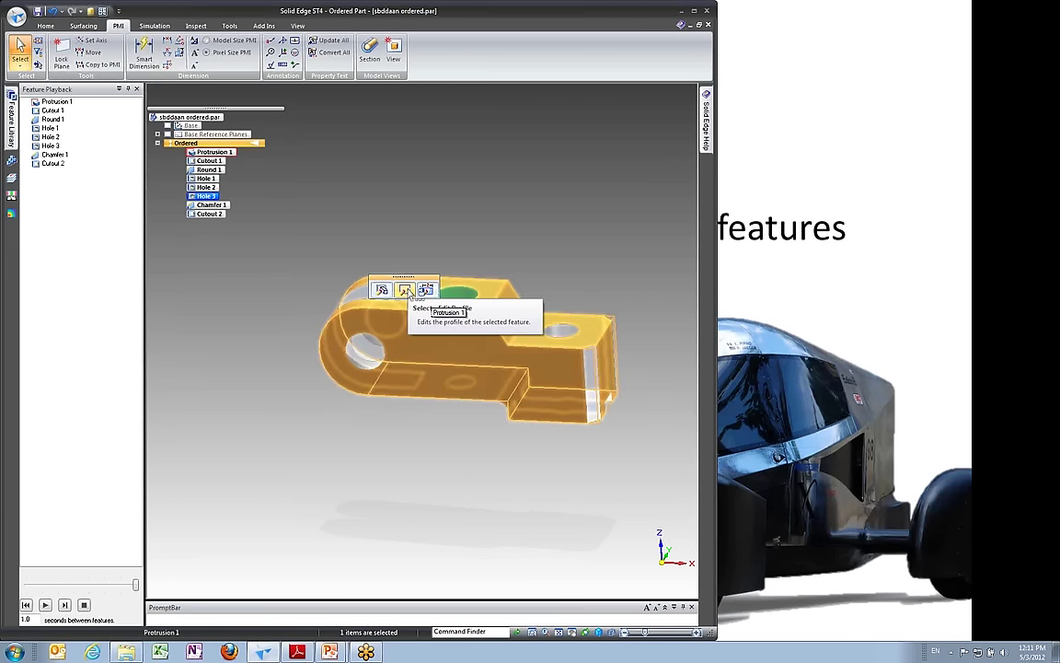
click(406, 291)
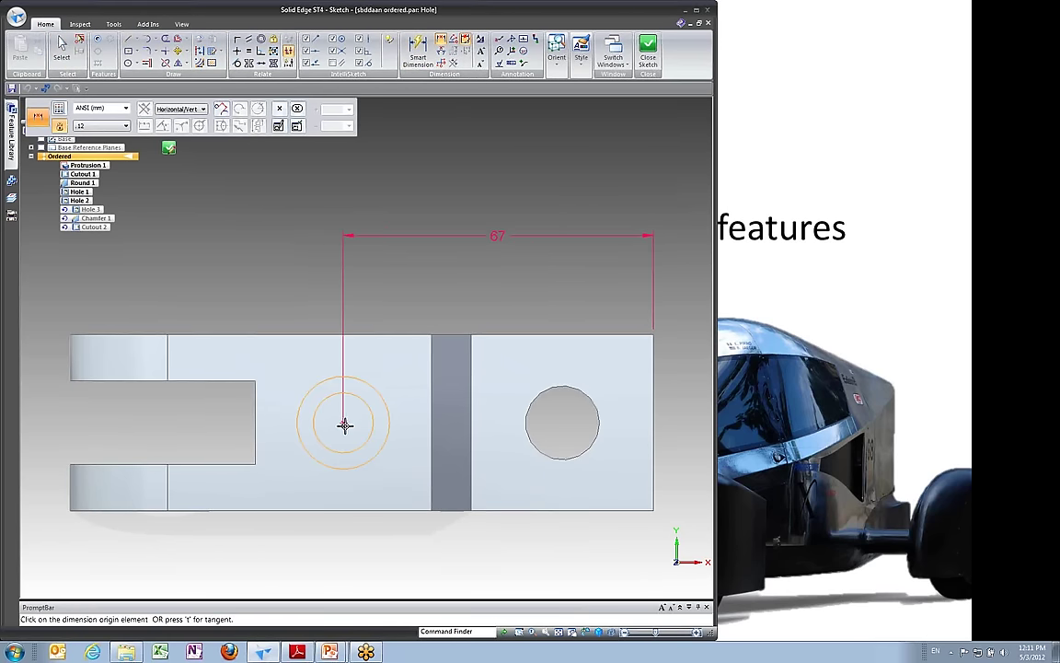
click(117, 380)
click(169, 268)
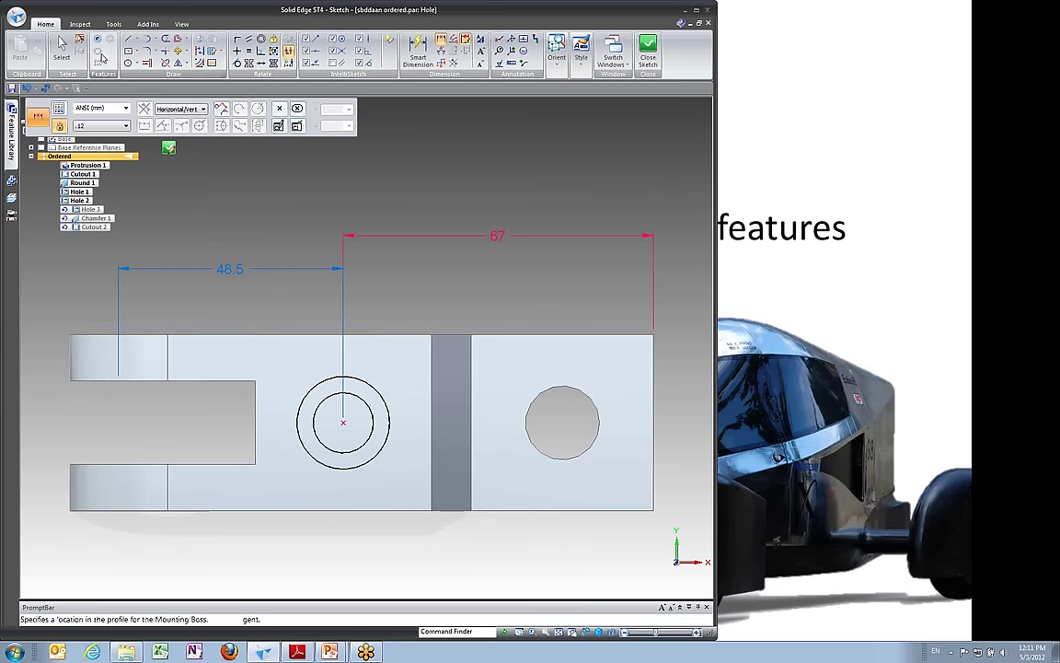
click(60, 47)
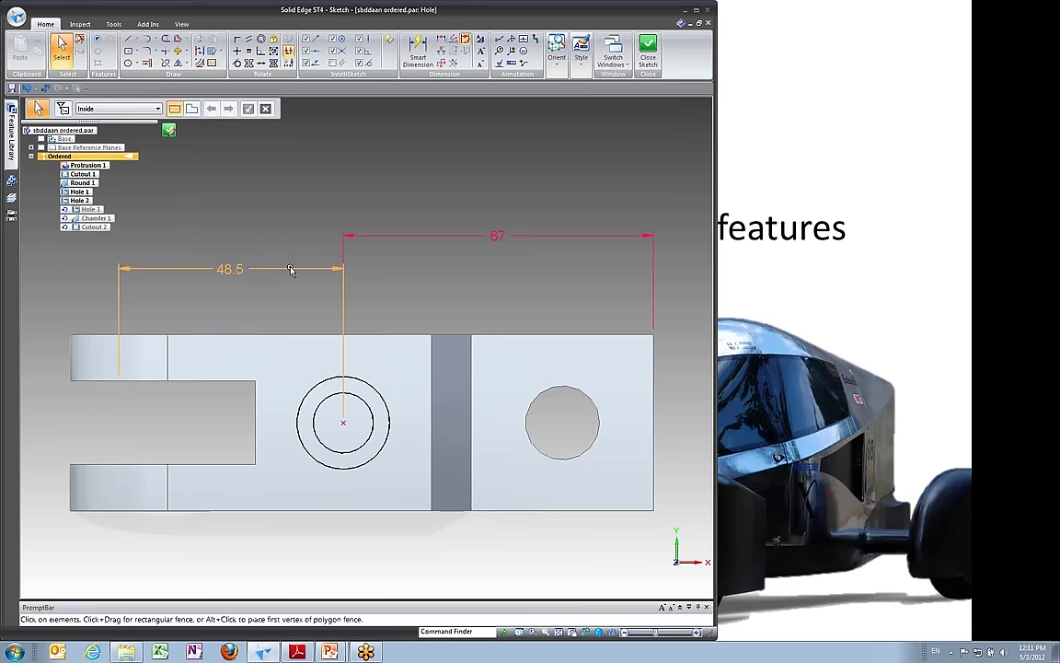
click(290, 269)
key(Delete)
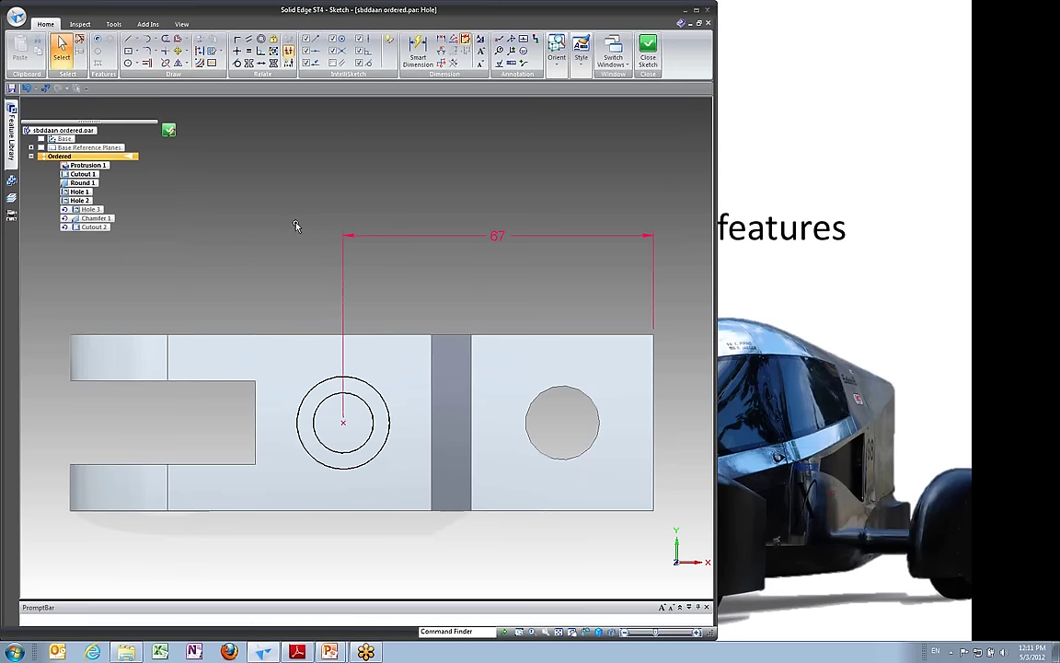
click(648, 55)
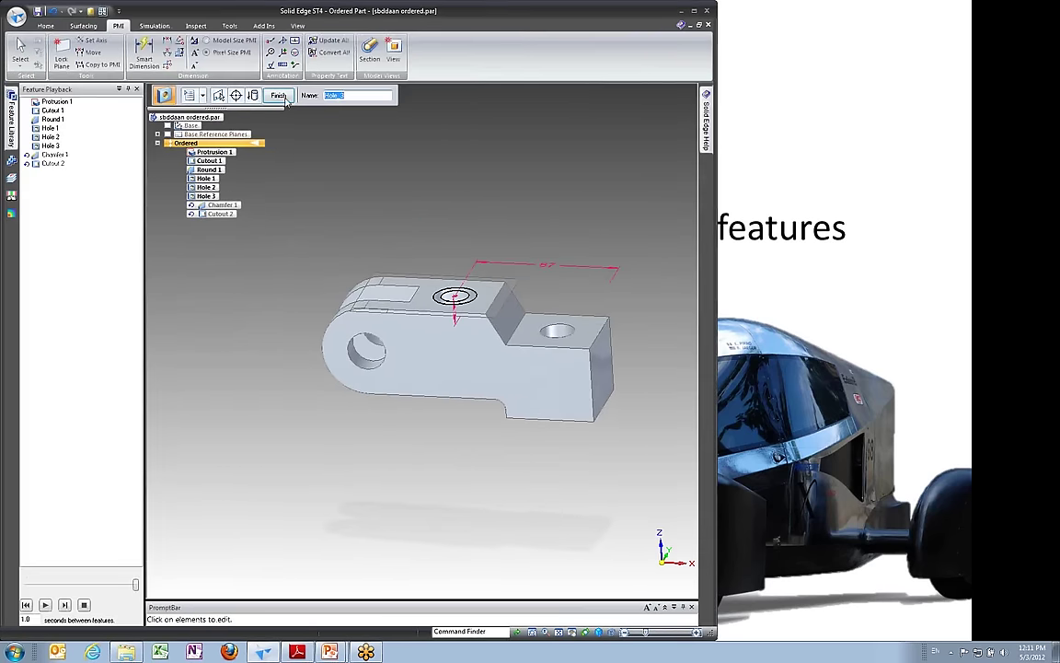
click(284, 97)
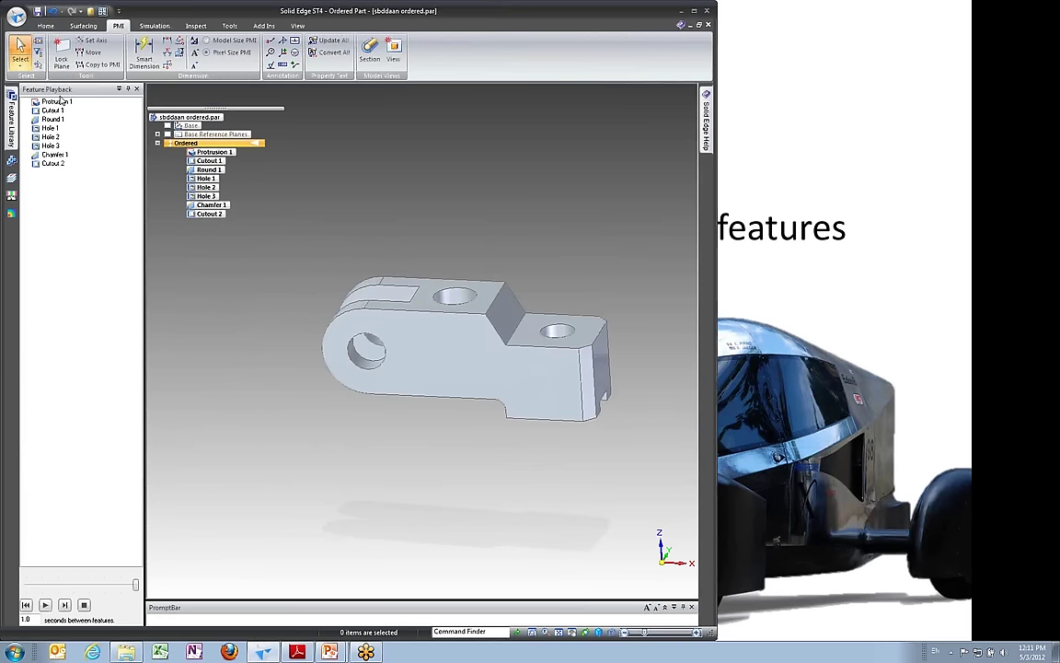
Open sbddaan.par from the application menu's recent documents.
click(48, 27)
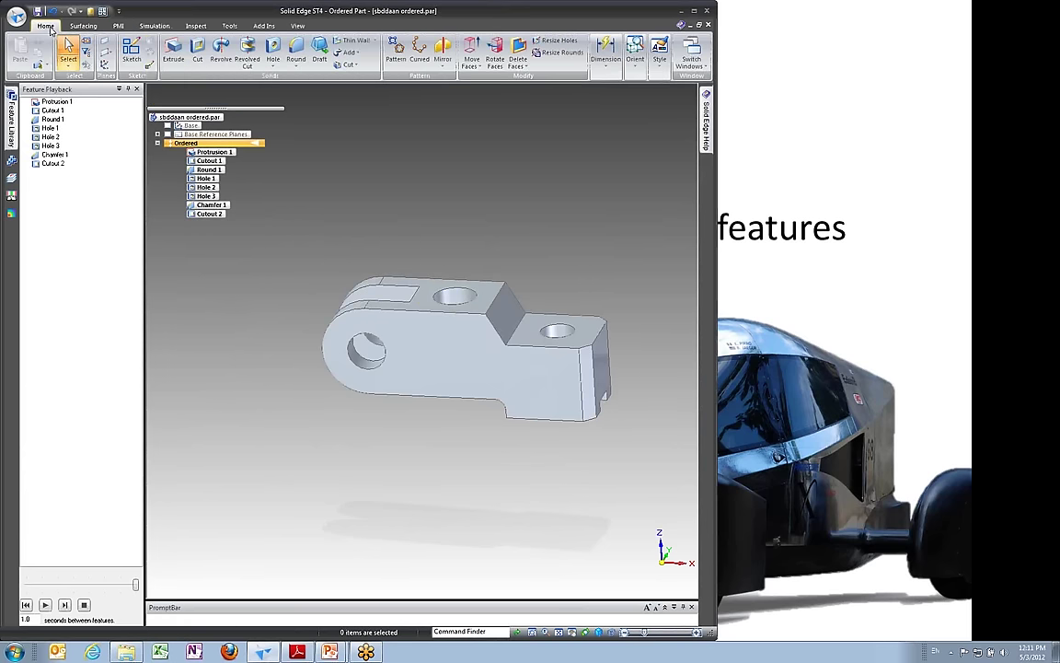
click(17, 16)
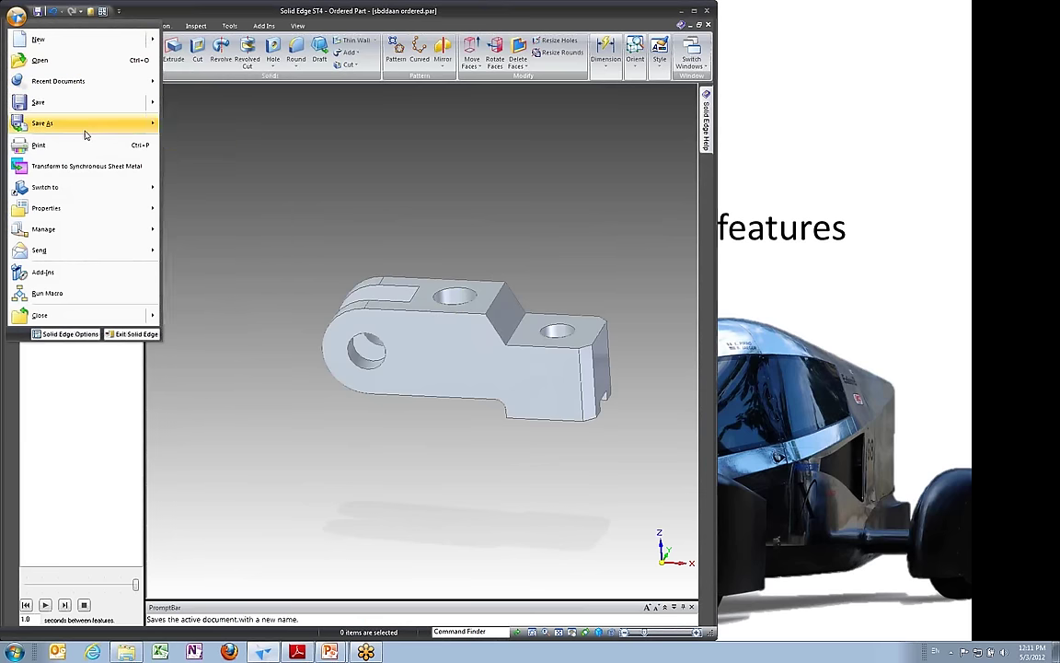
mouse_move(83, 80)
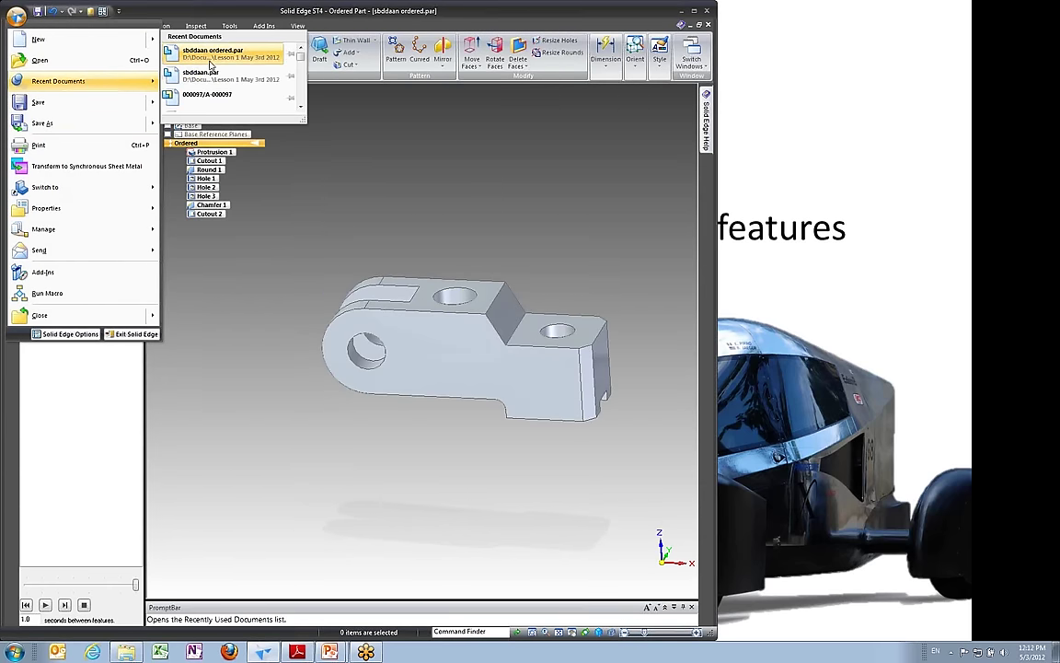
click(206, 83)
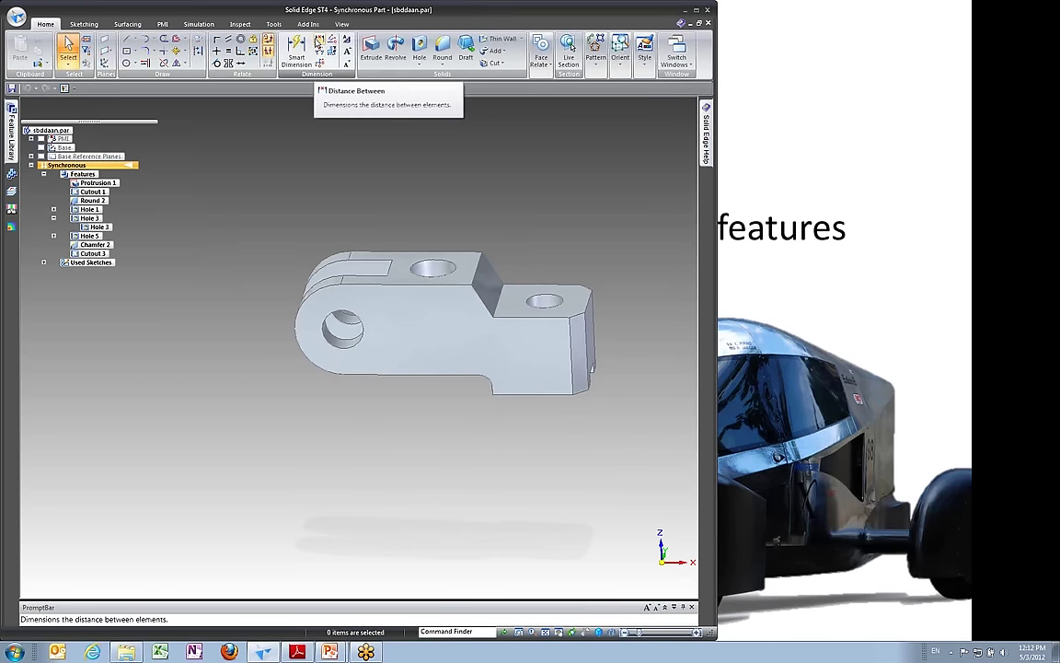
Add a 38 distance dimension from the lug hole to the top hole.
click(321, 41)
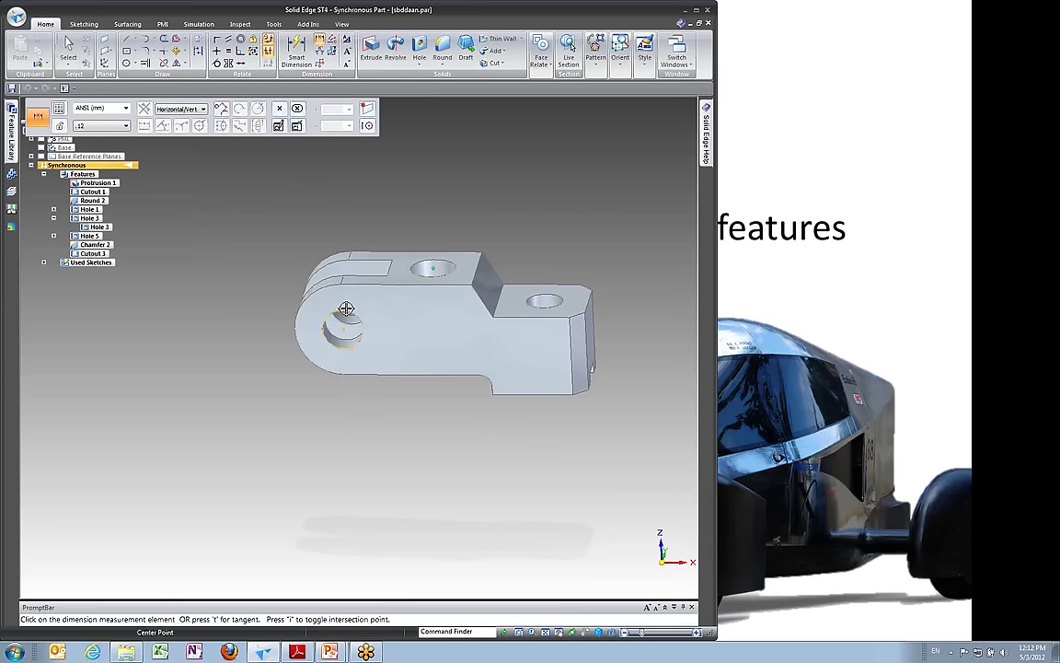
click(345, 277)
click(378, 192)
key(Escape)
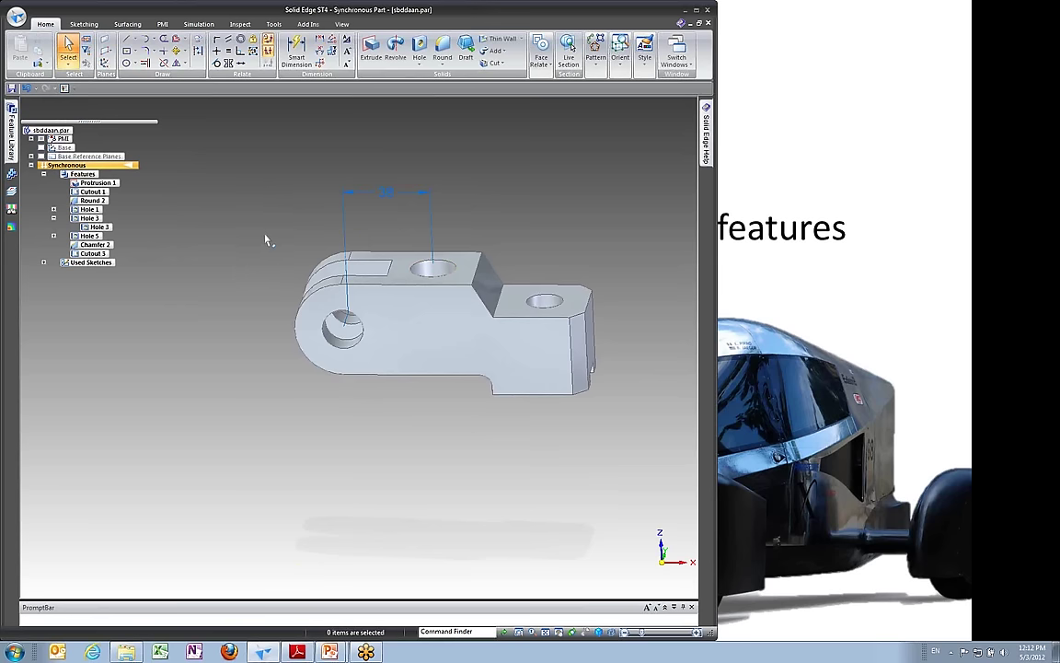
Select the lug end and change the 38 distance to 50.
drag(242, 221, 403, 406)
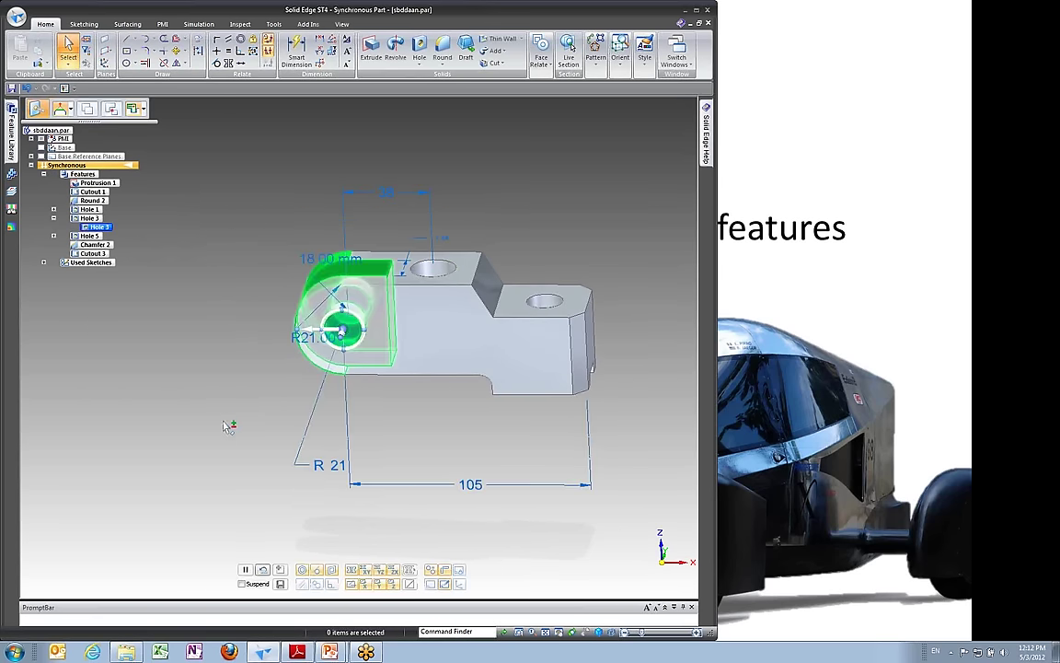
click(385, 199)
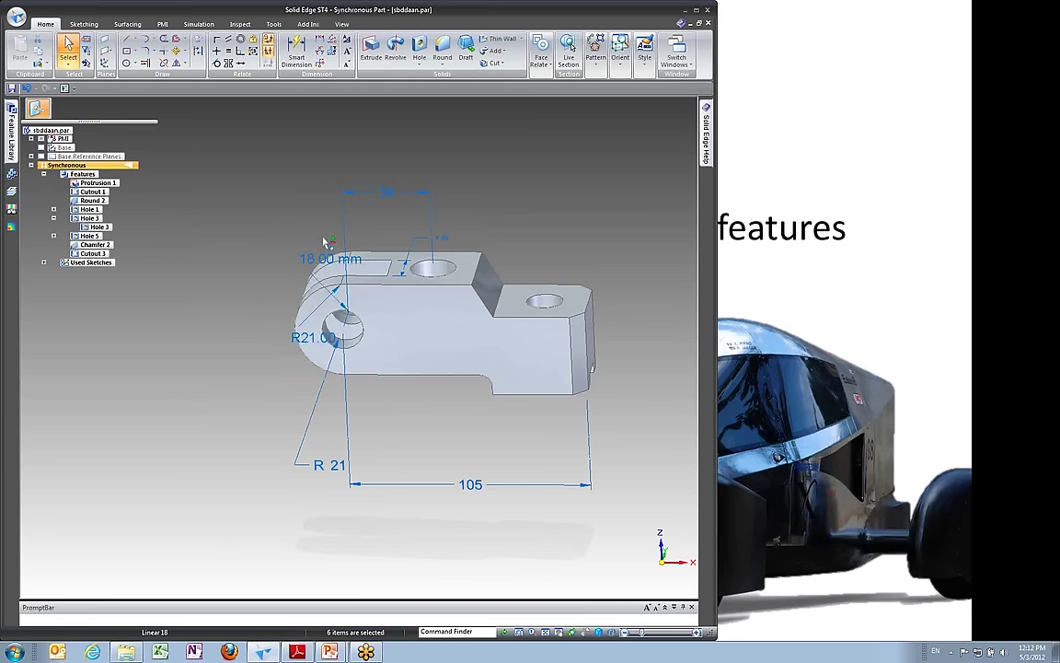
text(50)
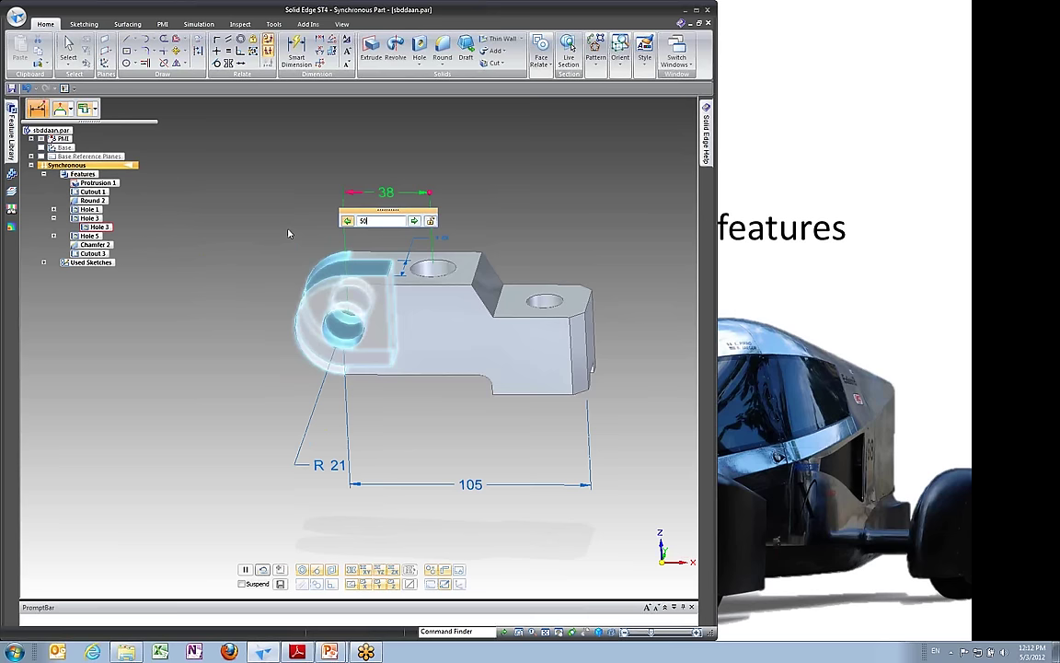
key(Return)
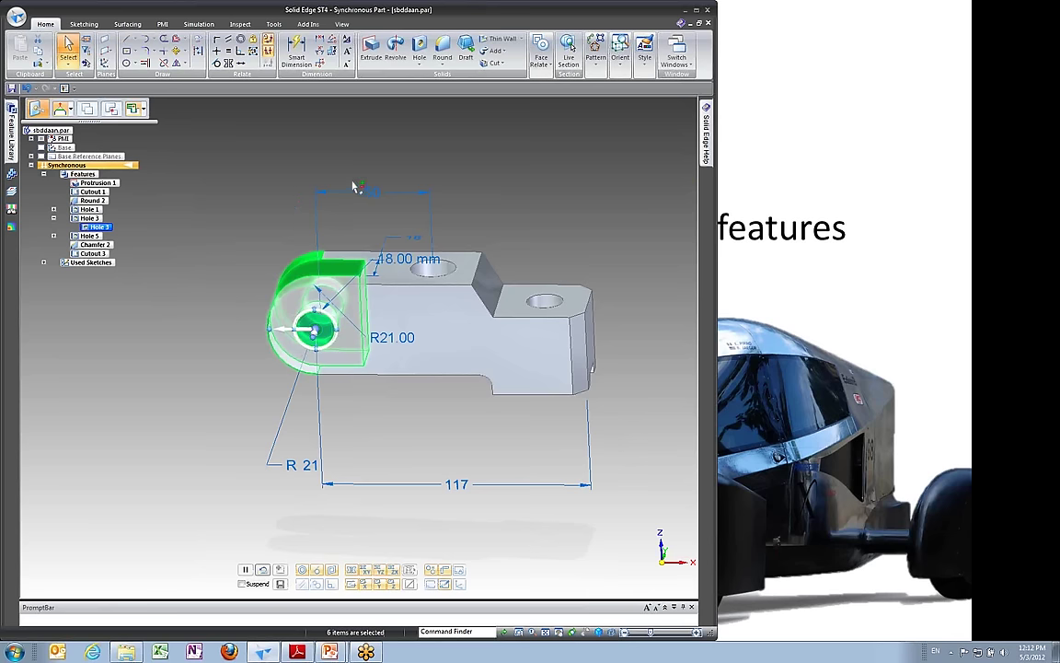
key(Escape)
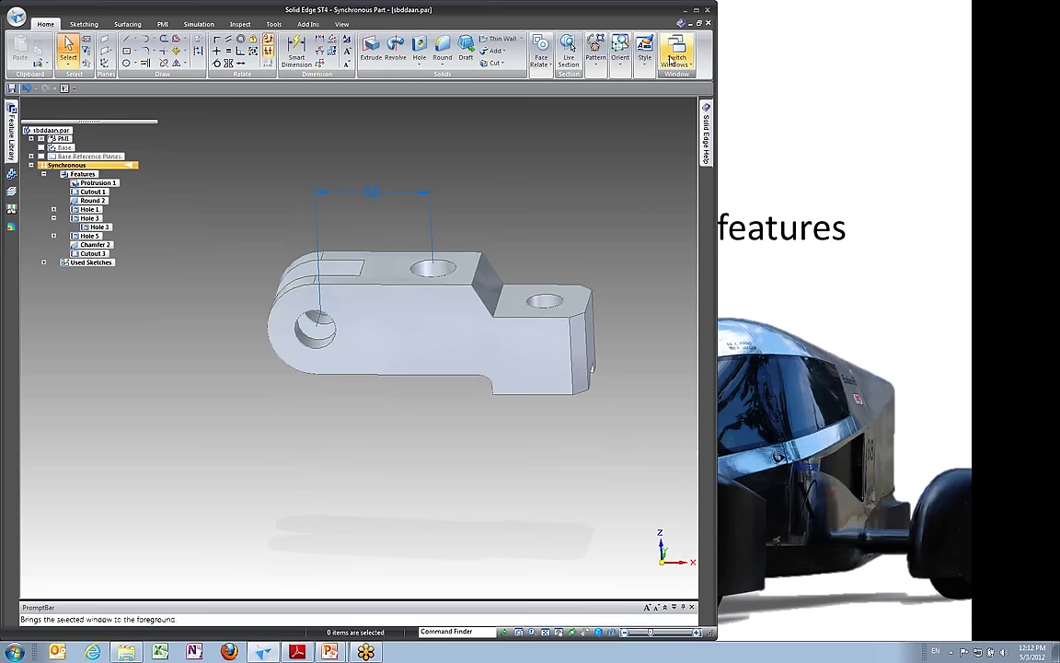
click(673, 61)
Switch to Draft6 and set the right L's bottom dimension to 4.000.
click(842, 124)
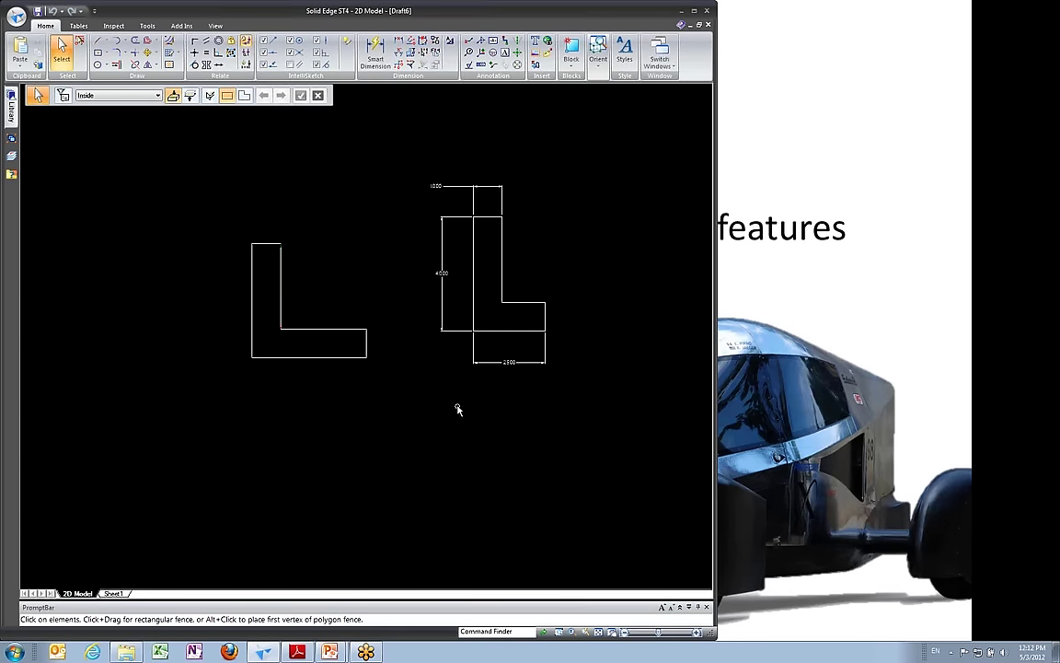
click(510, 364)
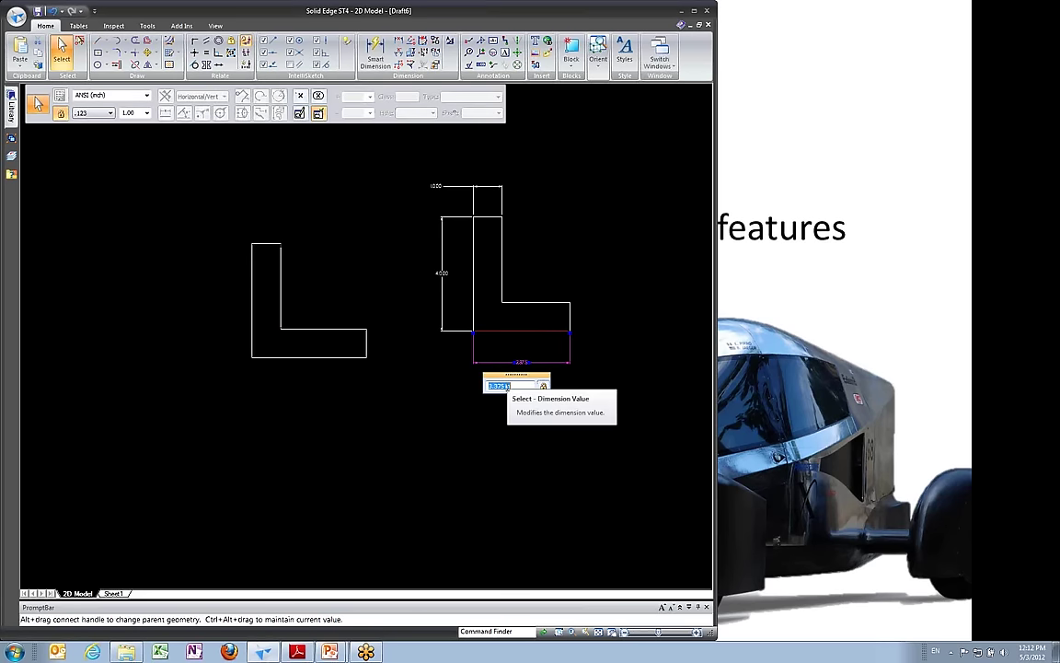
scroll(501, 386, up, 3)
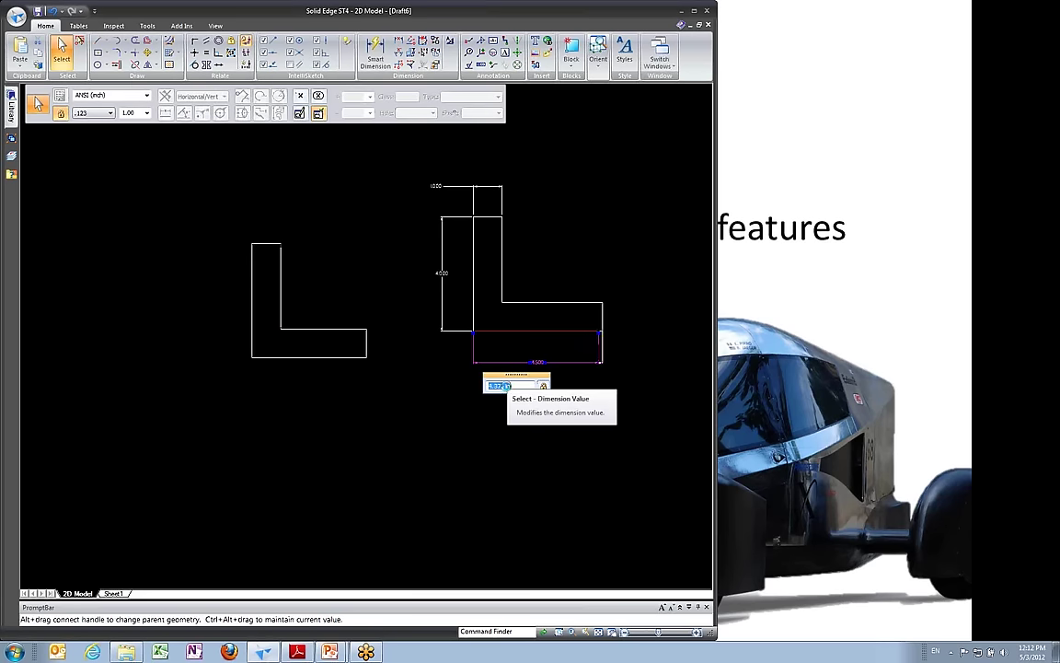
scroll(500, 391, down, 1)
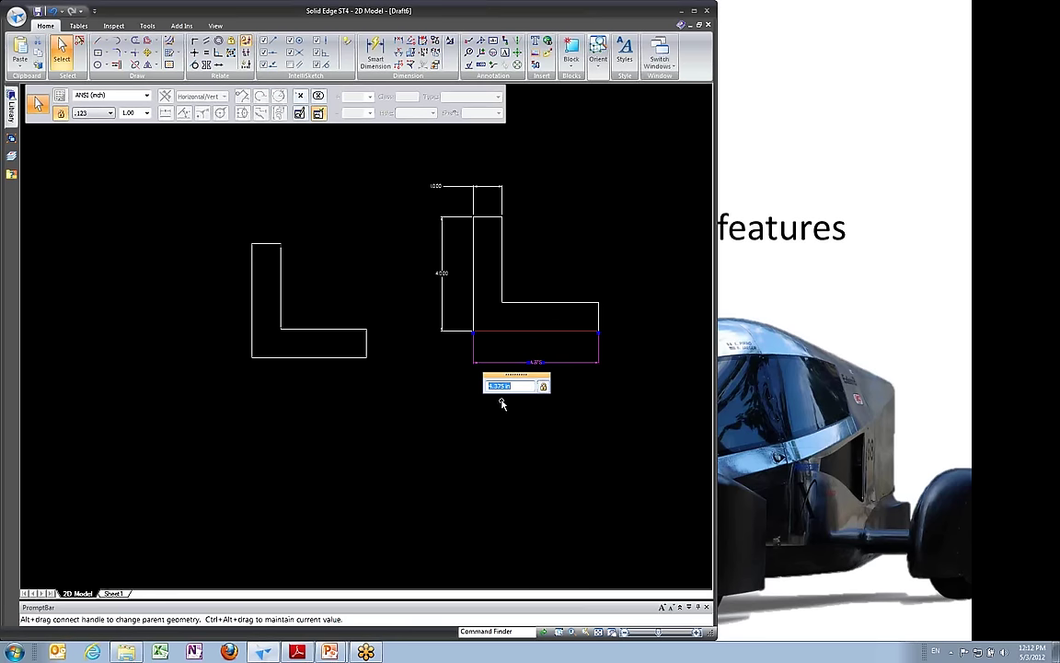
text(4)
key(Return)
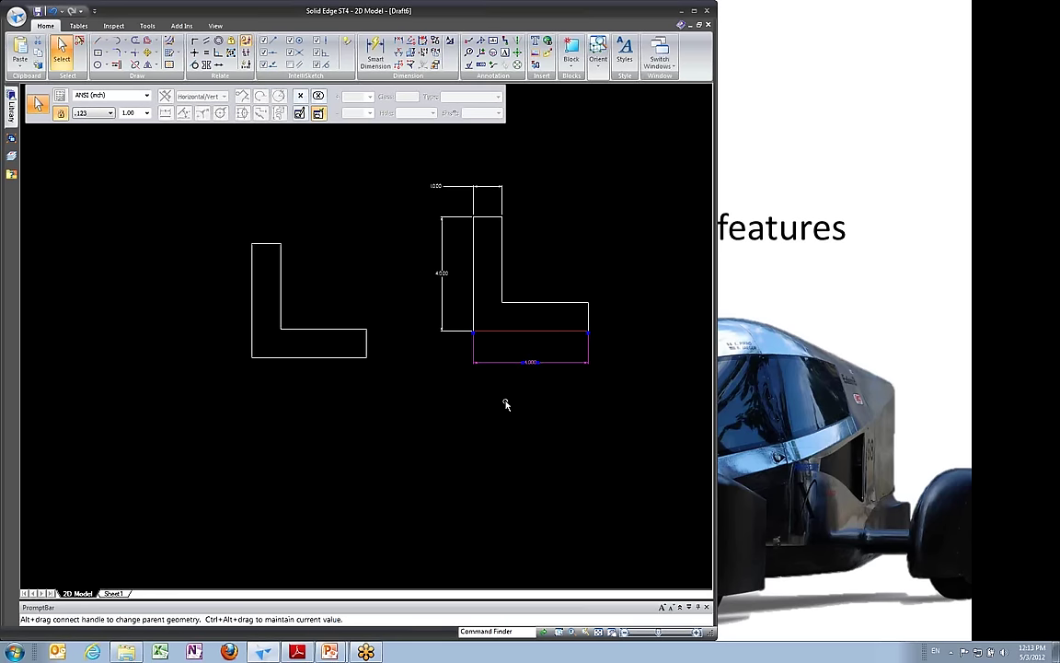
key(Escape)
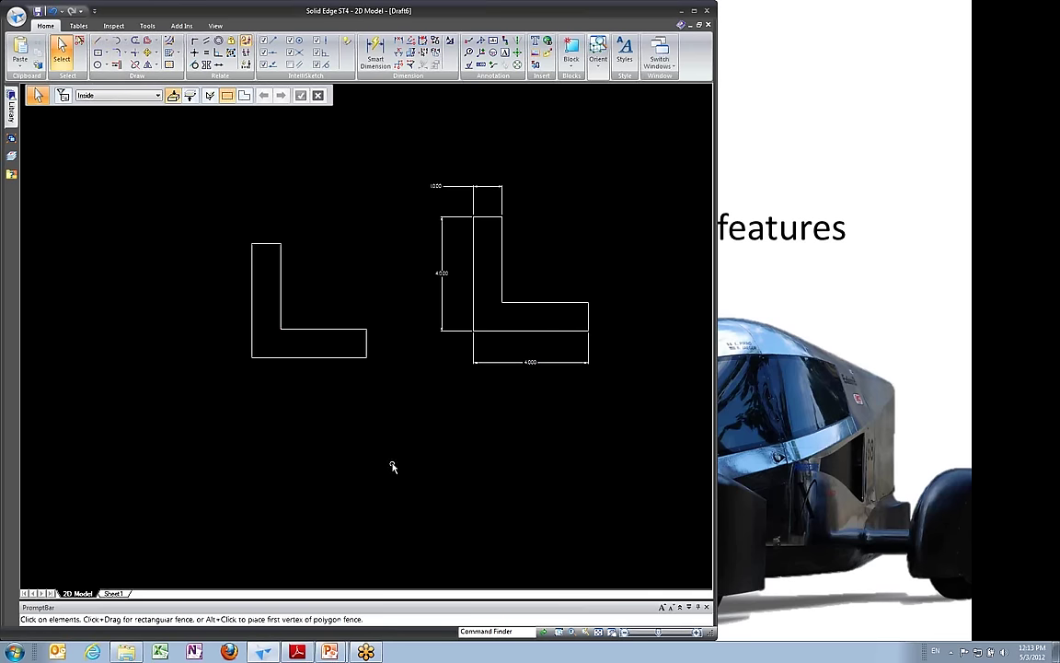
click(659, 55)
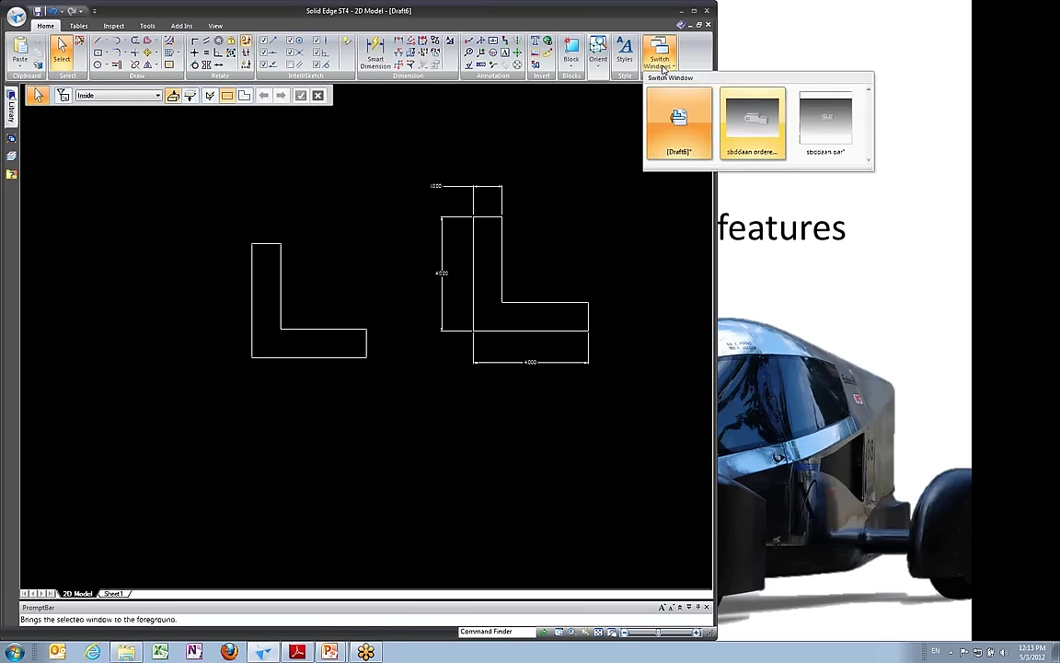
Close sbddaan ordered.par, Draft6 and sbddaan.par, discarding all unsaved changes.
click(758, 126)
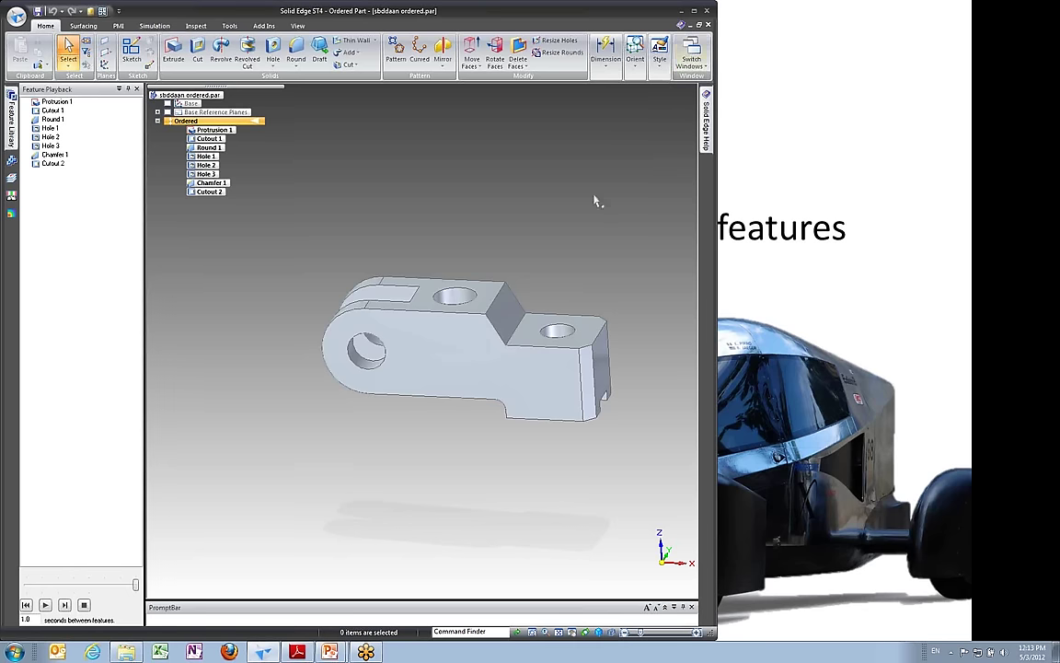
click(707, 24)
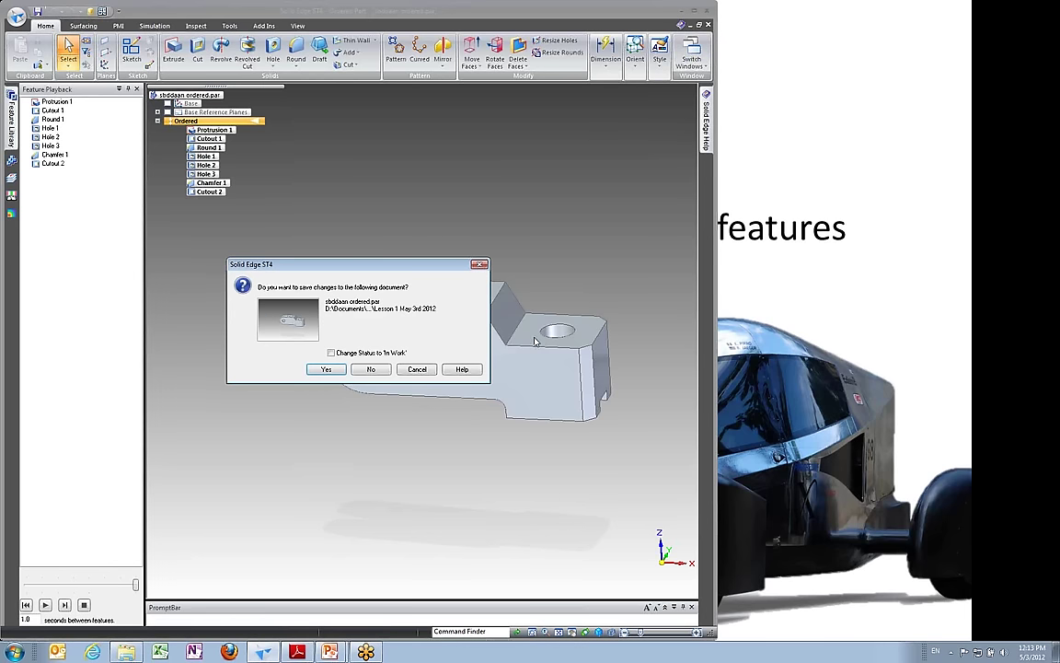
click(368, 370)
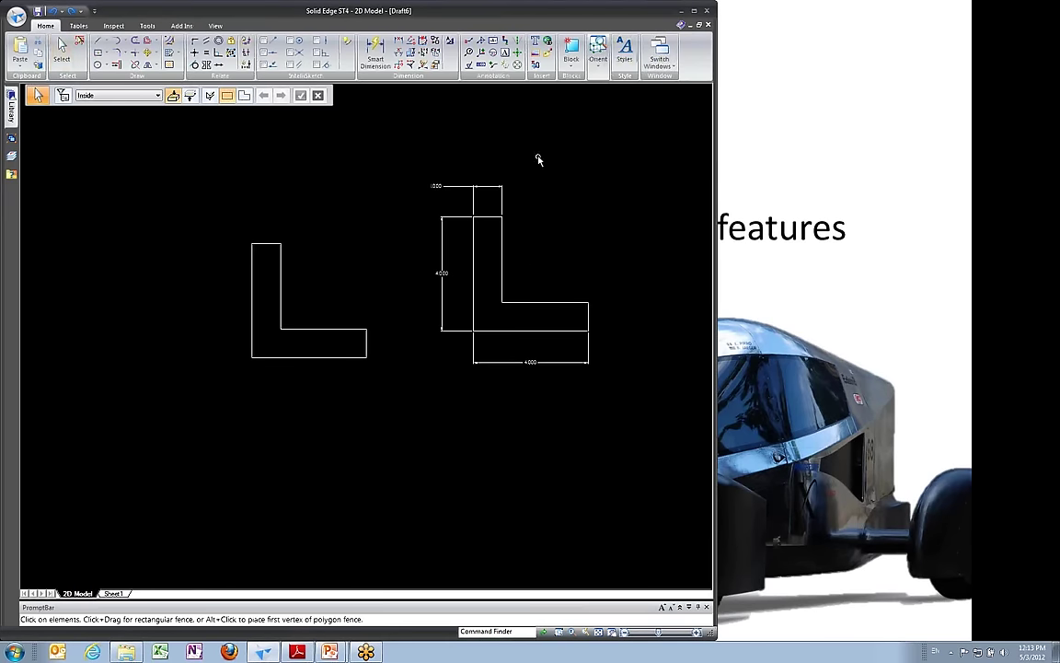
click(708, 24)
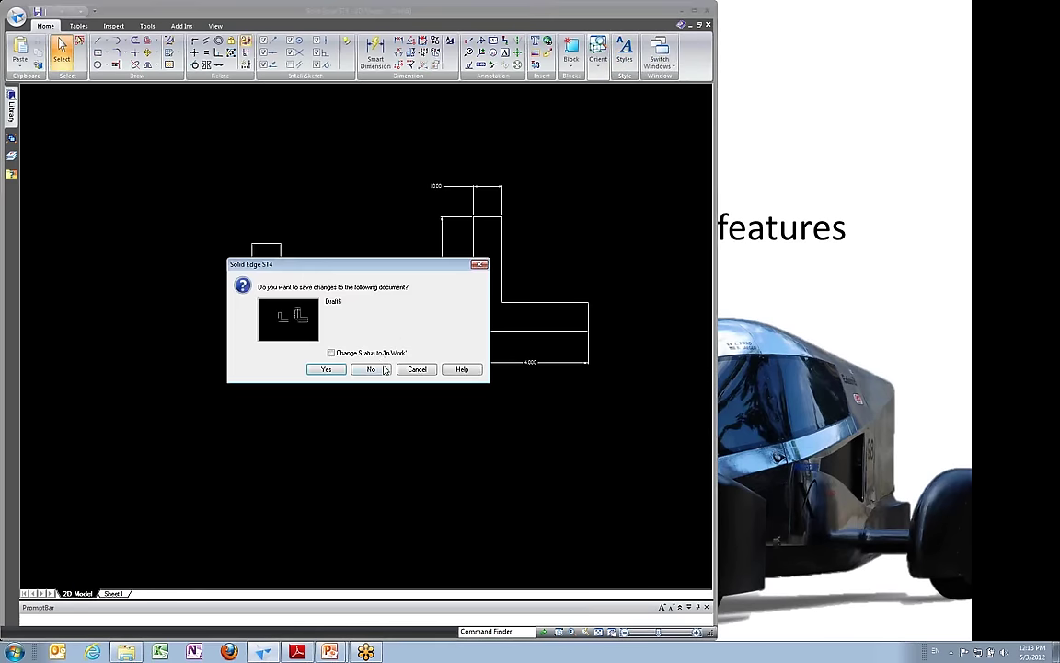
key(Return)
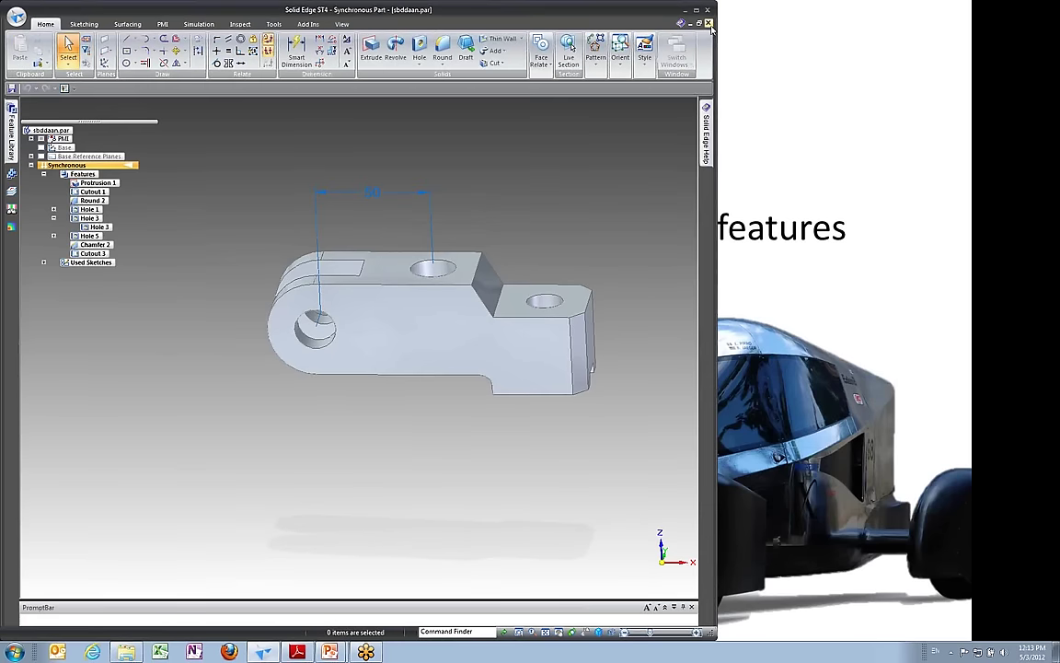
click(708, 24)
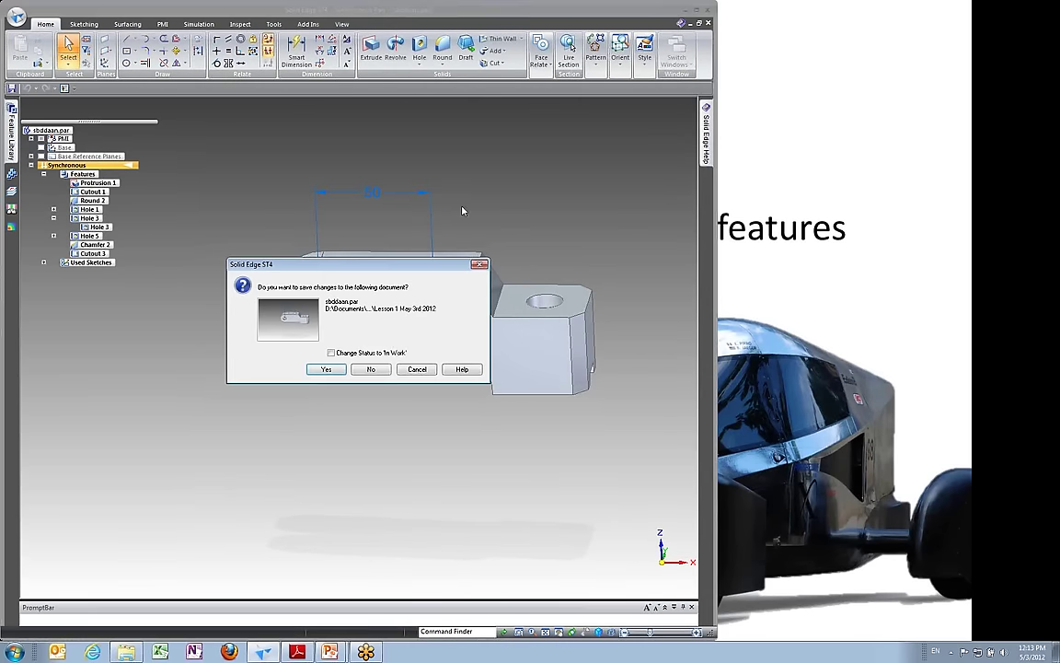
click(371, 369)
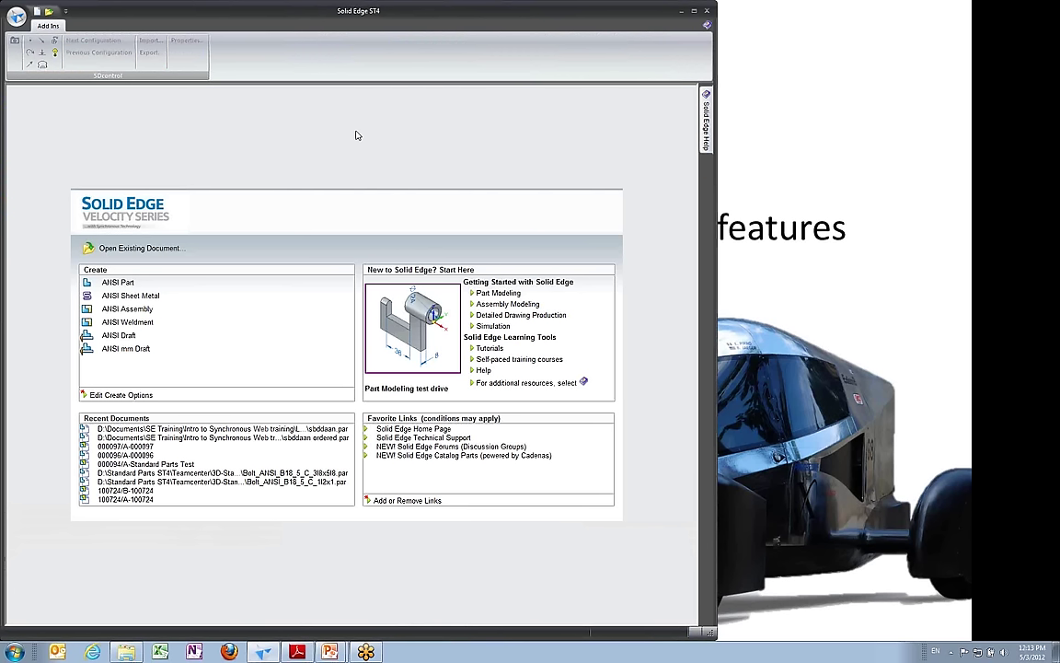
Create the new ANSI part Part7, glancing at Sketching before returning to Home.
click(118, 283)
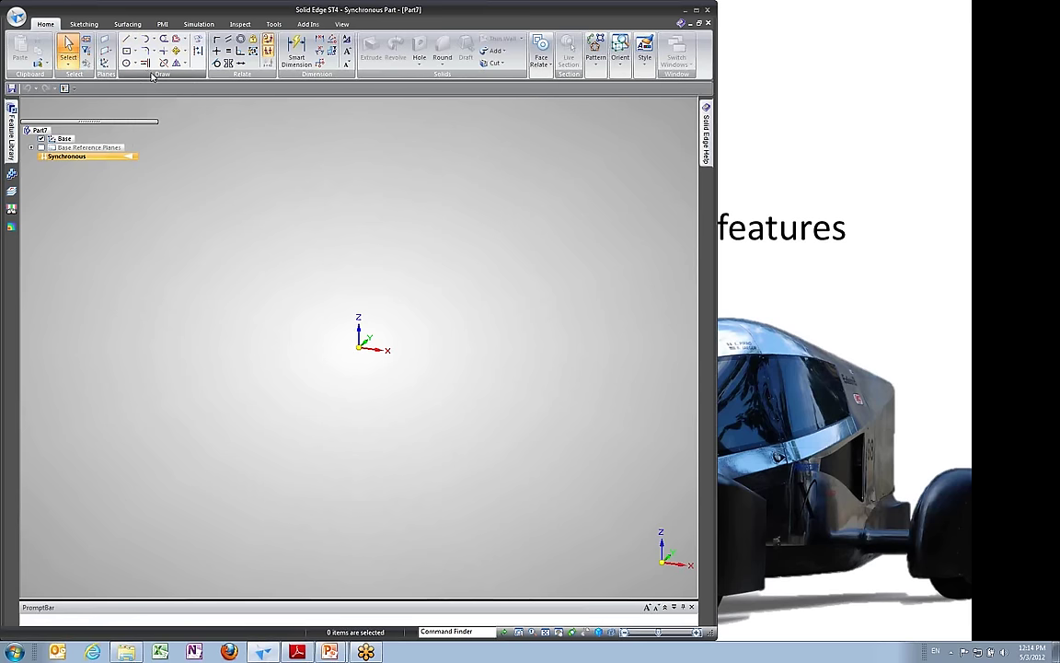
click(84, 25)
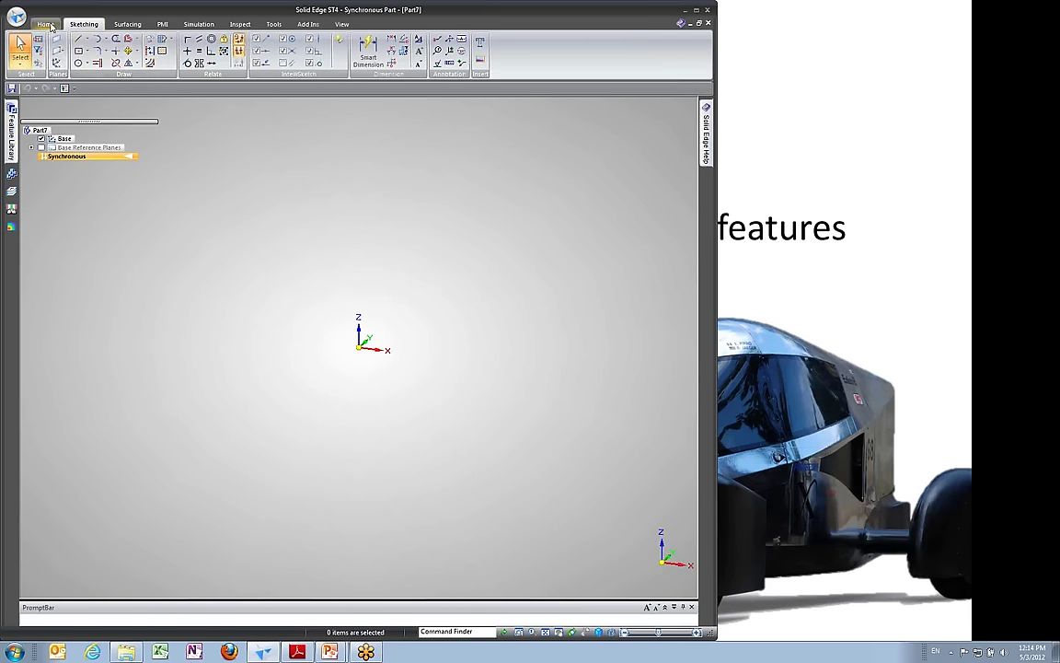
click(46, 25)
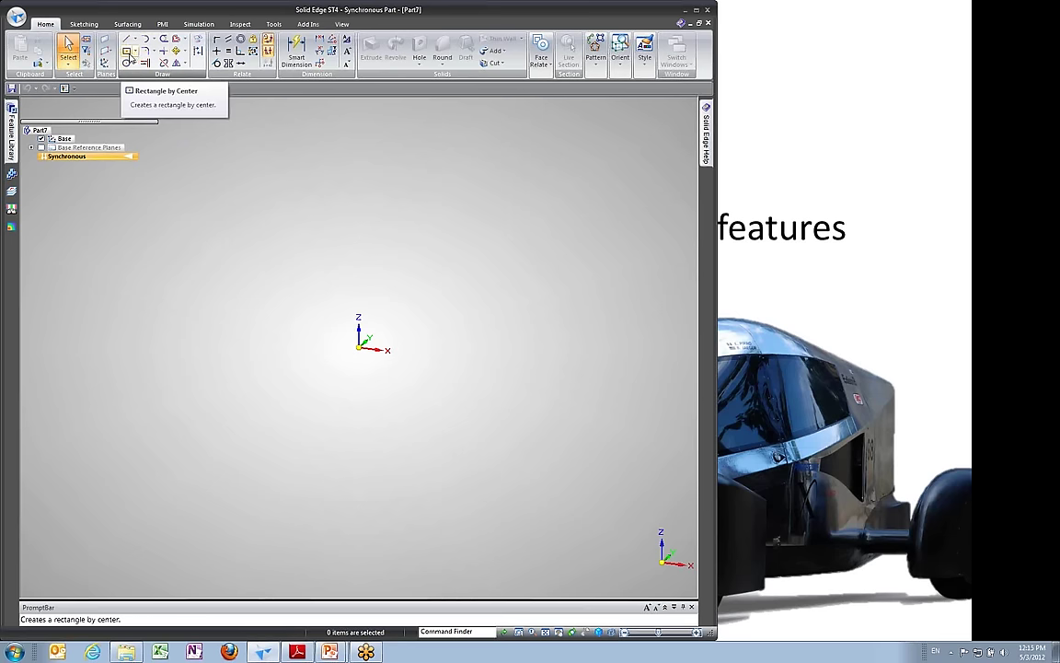
Draw a rectangle by center in the new part and open the view commands reference PDF beside it.
click(129, 55)
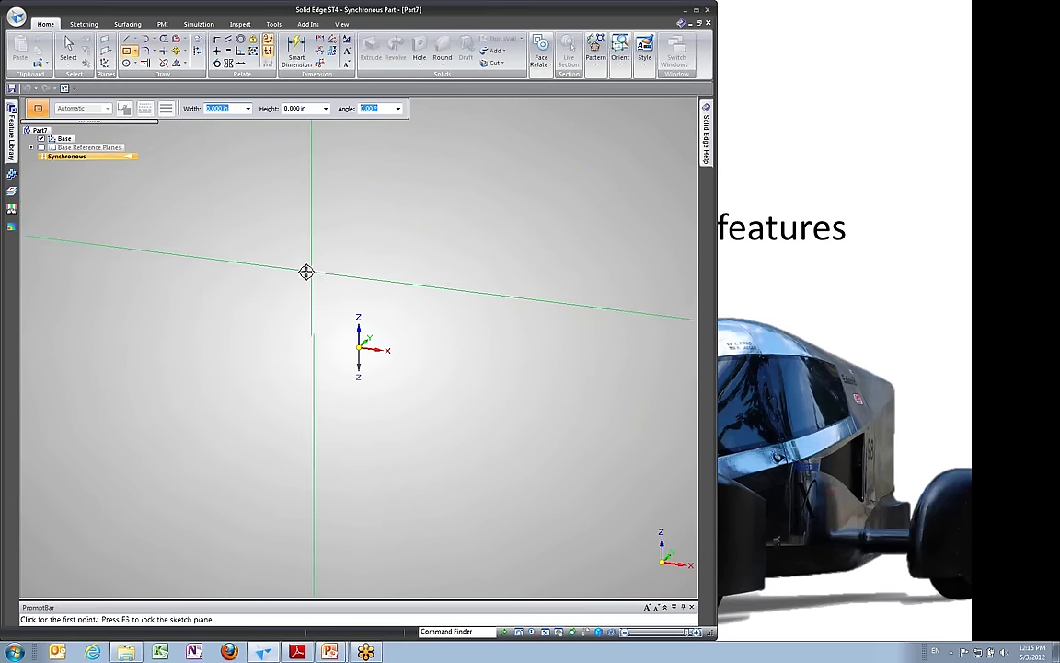
click(203, 273)
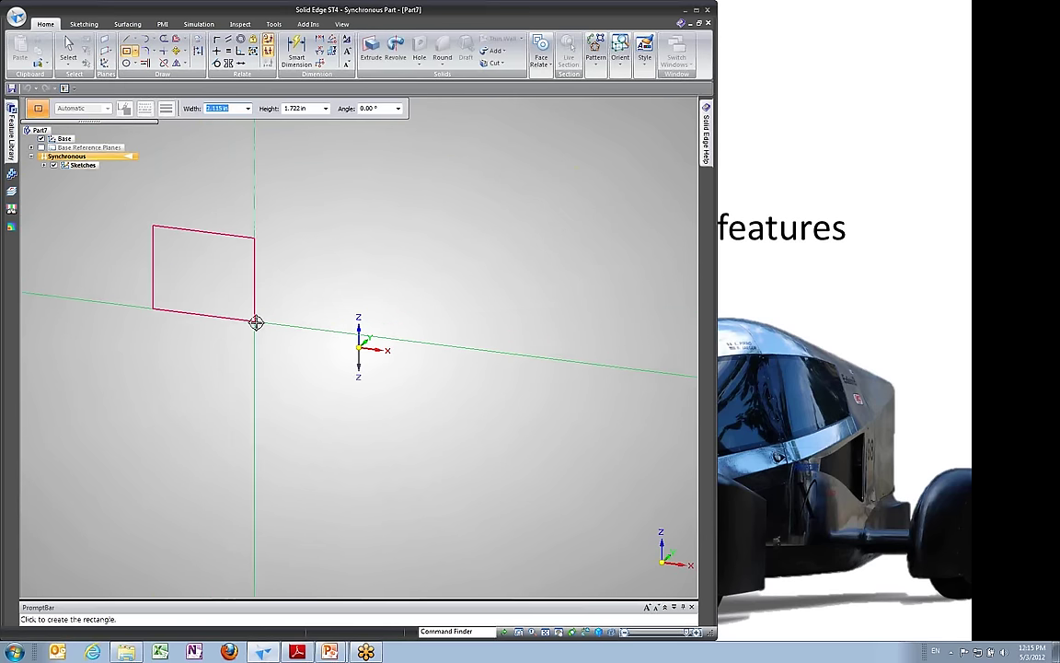
click(295, 348)
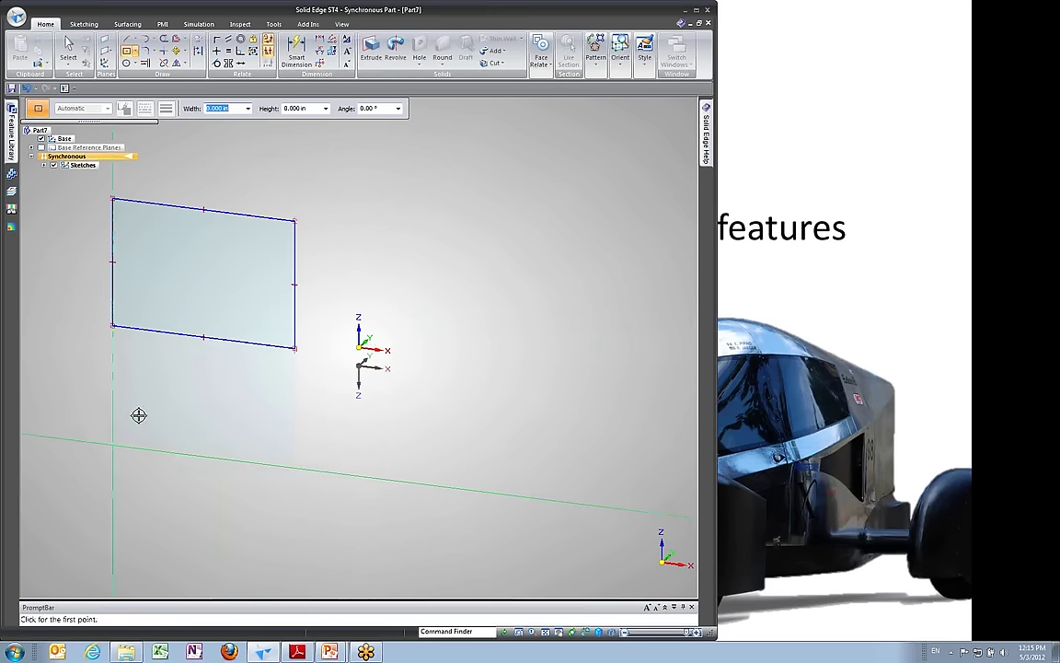
middle_drag(296, 340, 276, 534)
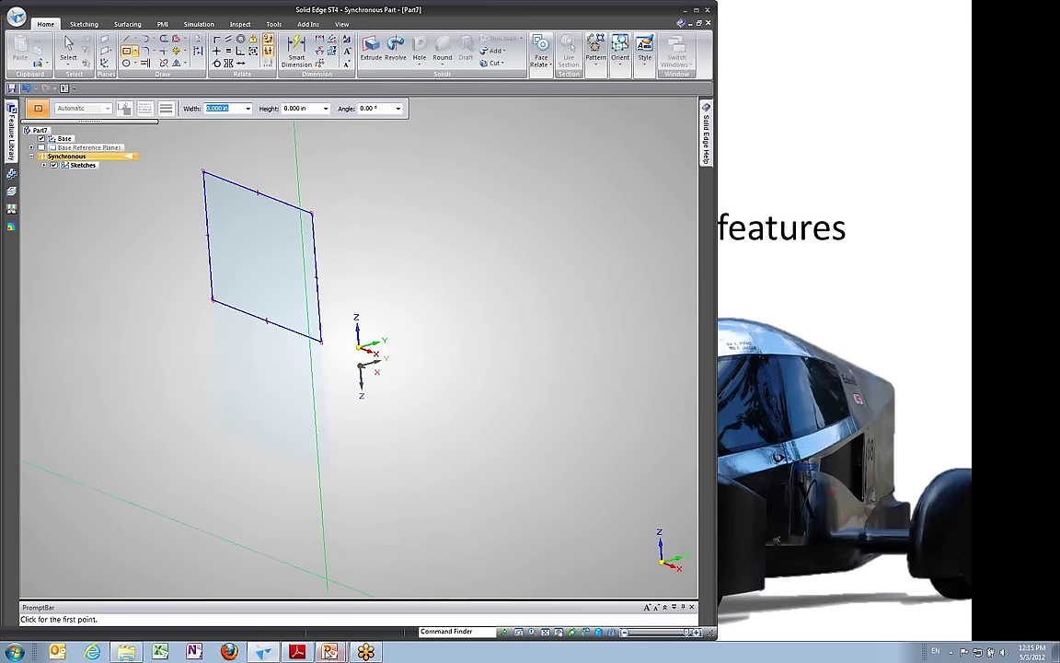
click(296, 652)
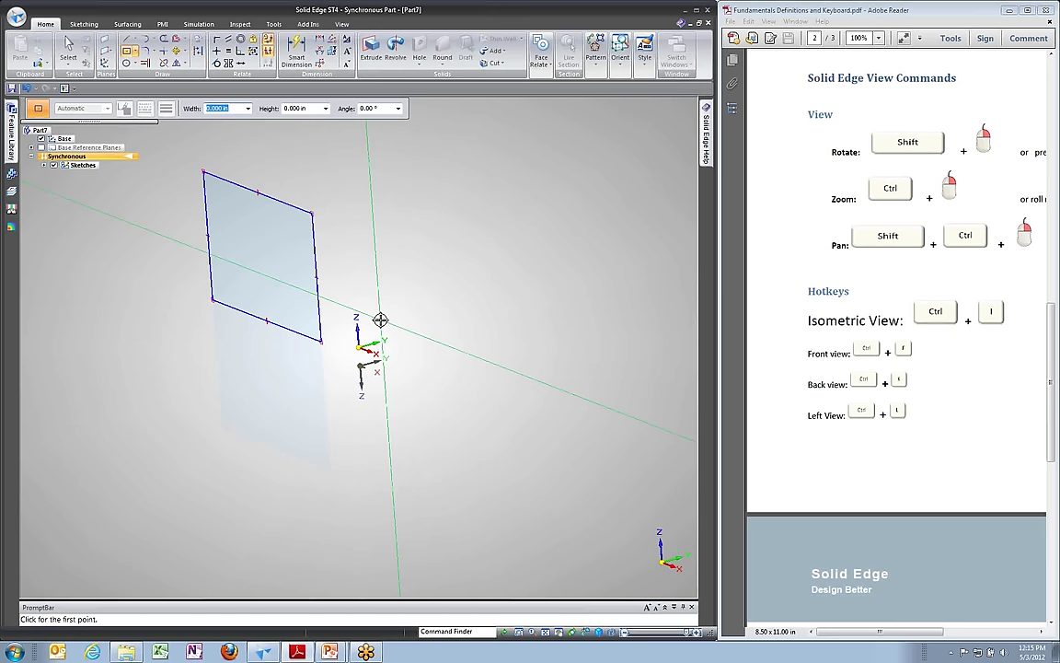
Orbit the sketch to an oblique angle and start the Circle by Center command.
mouse_move(380, 319)
middle_down()
mouse_move(444, 298)
mouse_move(419, 306)
mouse_move(563, 319)
mouse_move(647, 355)
middle_up()
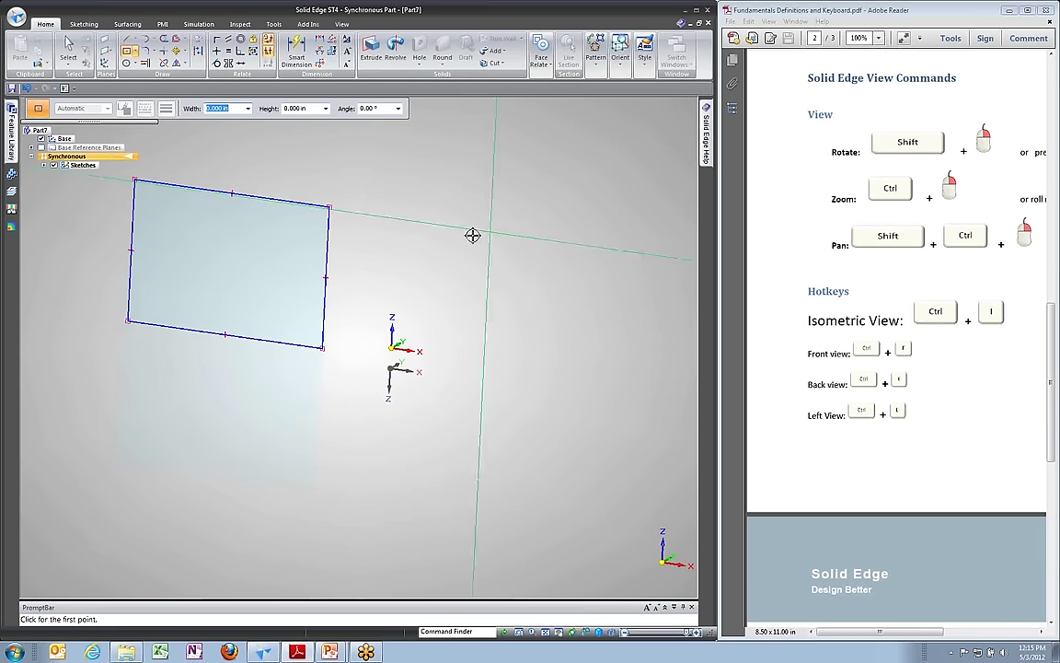
mouse_move(442, 266)
middle_down()
mouse_move(428, 303)
mouse_move(431, 284)
mouse_move(416, 293)
mouse_move(419, 260)
middle_up()
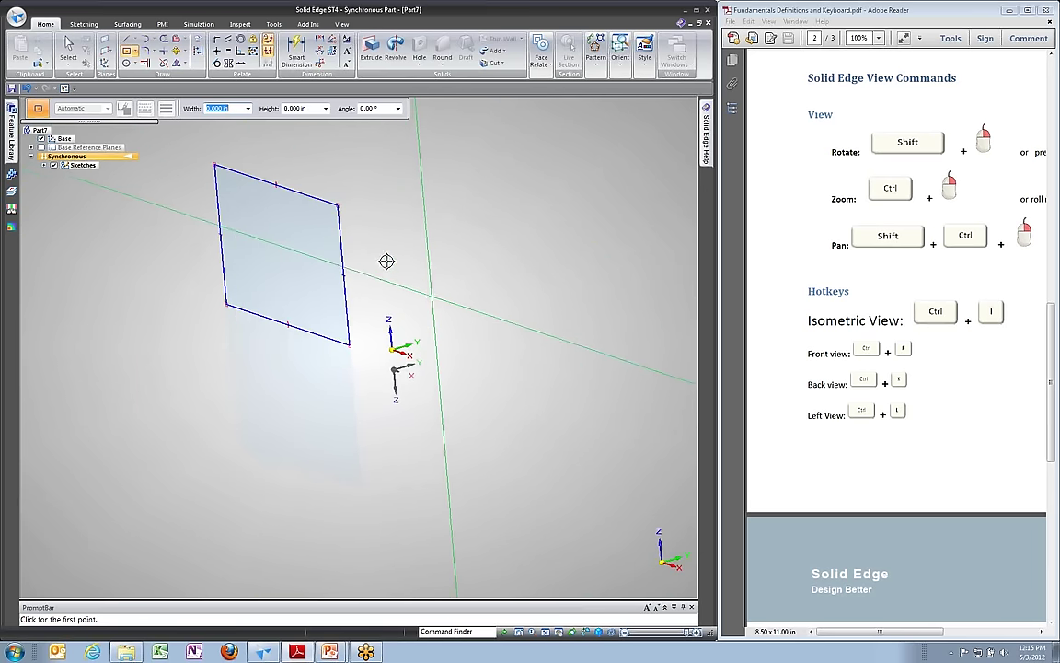
click(126, 63)
mouse_move(424, 243)
middle_down()
mouse_move(501, 278)
mouse_move(533, 251)
mouse_move(506, 253)
mouse_move(438, 324)
mouse_move(471, 319)
mouse_move(469, 302)
mouse_move(520, 253)
mouse_move(525, 265)
mouse_move(505, 256)
mouse_move(525, 265)
mouse_move(536, 290)
mouse_move(518, 315)
middle_up()
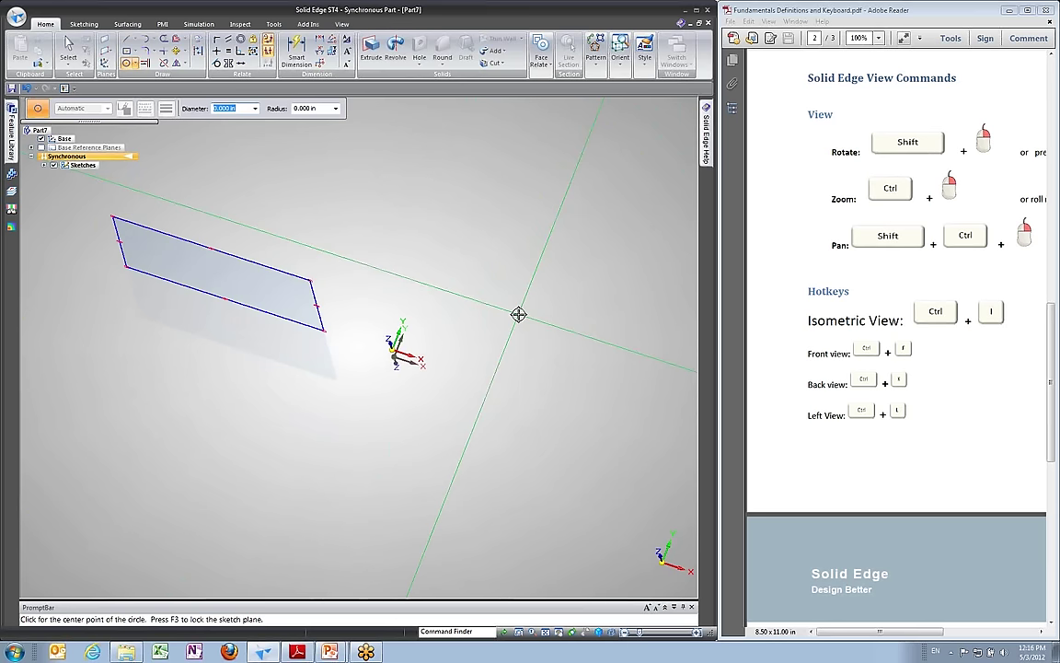
Place a 10 in diameter circle overlapping the rectangle's corner and end the command.
click(525, 331)
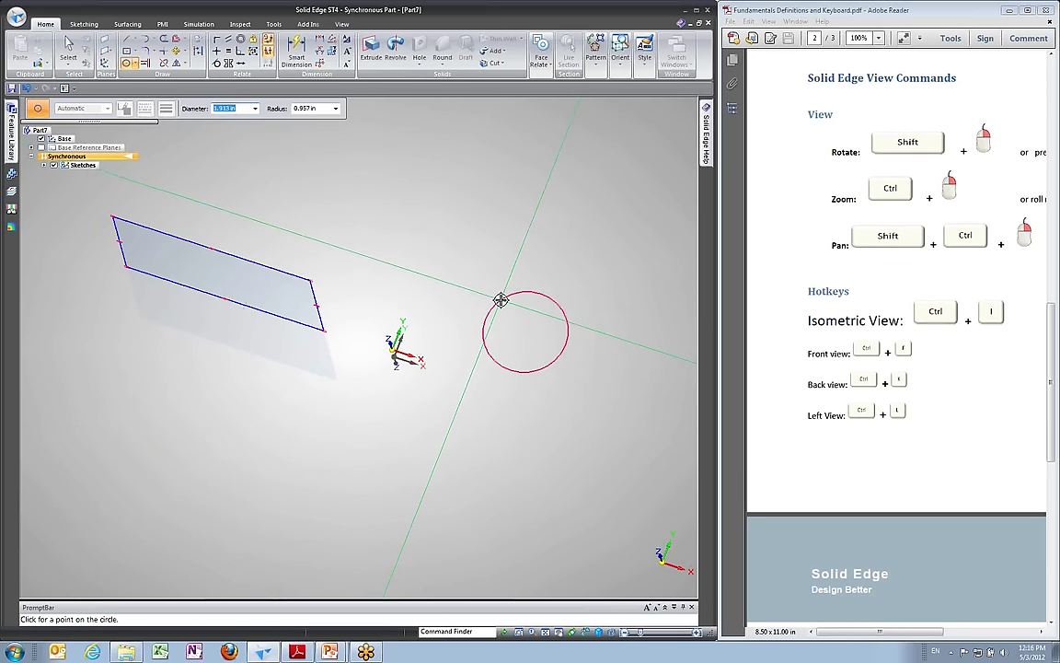
text(2)
text(0)
key(Tab)
mouse_move(499, 296)
shift+middle_down()
mouse_move(454, 258)
mouse_move(476, 236)
shift+middle_up()
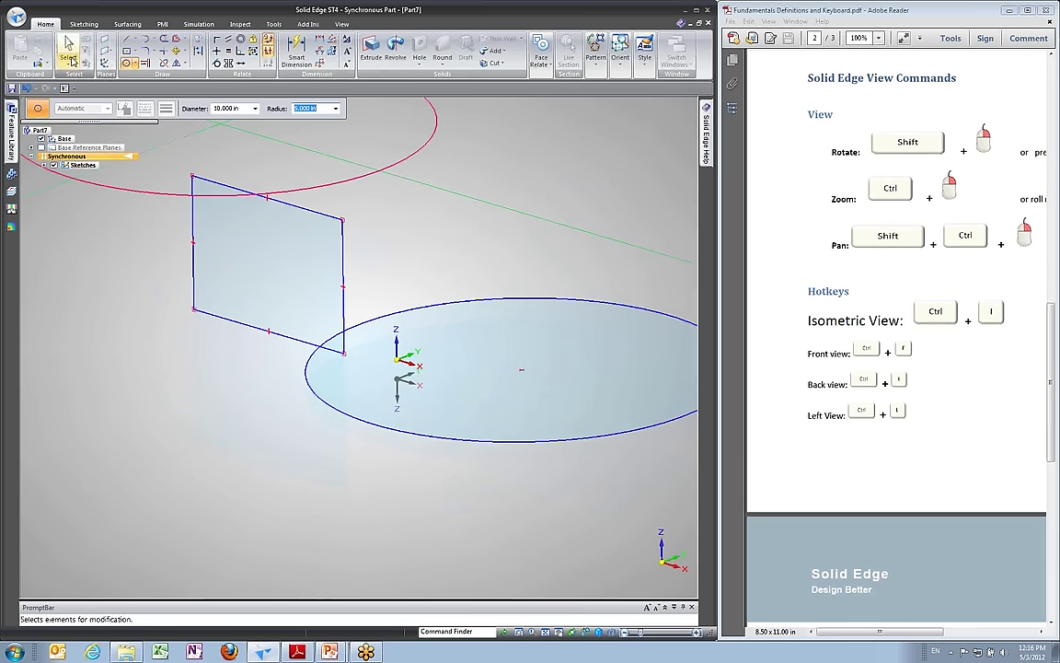
click(68, 51)
mouse_move(581, 264)
shift+middle_down()
mouse_move(500, 253)
mouse_move(433, 339)
mouse_move(432, 236)
mouse_move(438, 252)
mouse_move(434, 241)
mouse_move(260, 257)
shift+middle_up()
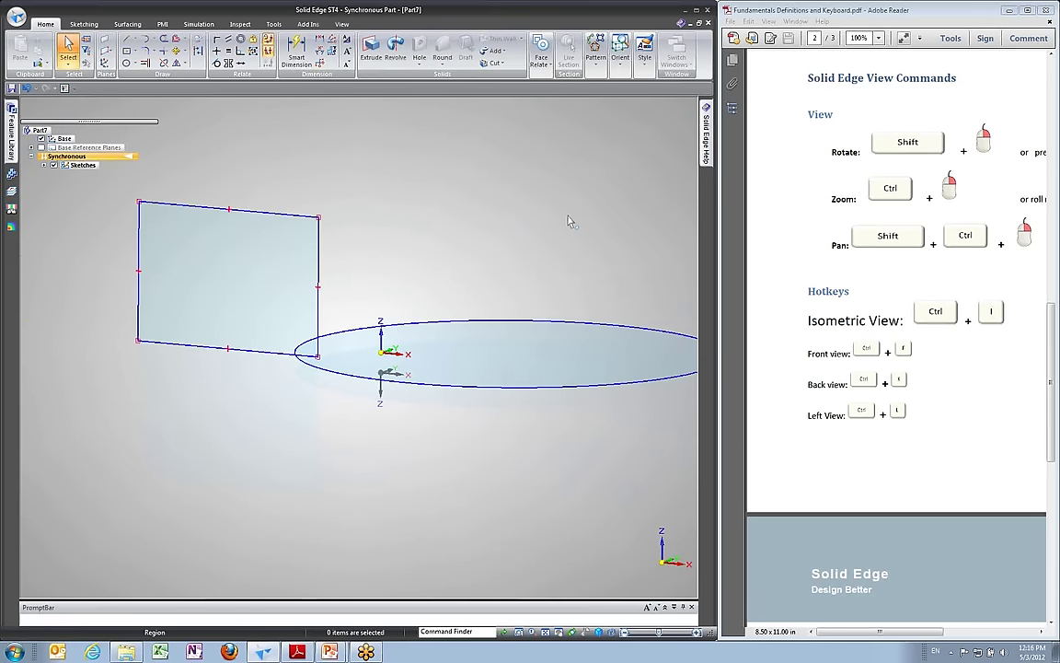
shift+middle_drag(568, 220, 525, 289)
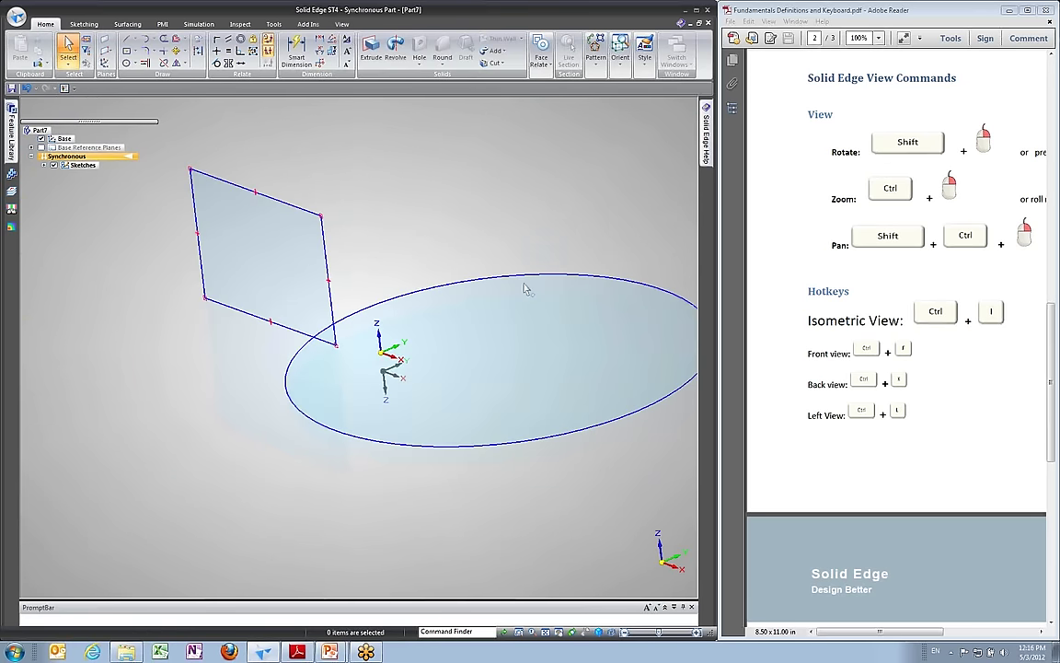
click(422, 296)
scroll(406, 271, down, 2)
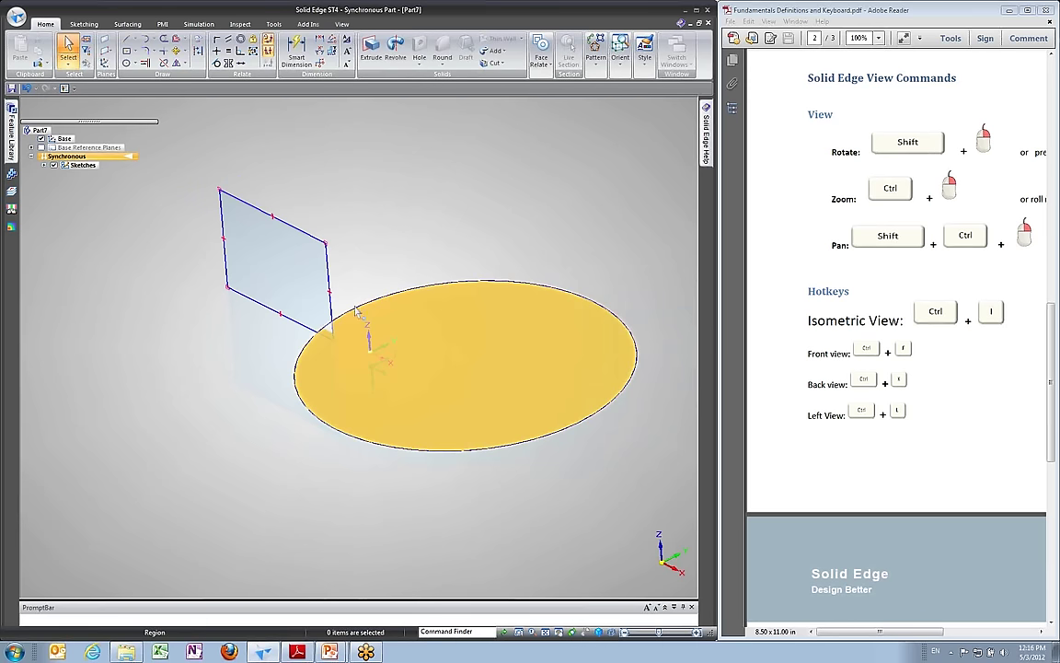
mouse_move(267, 275)
middle_down()
mouse_move(278, 287)
mouse_move(257, 291)
middle_up()
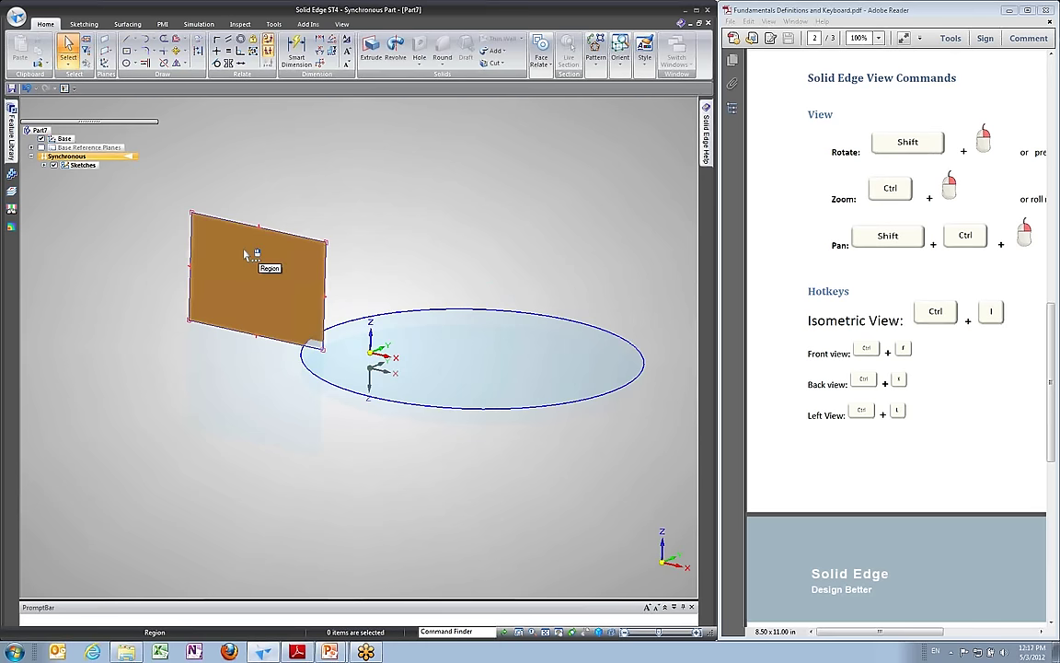
Pull the 10-inch circle's edge inward and drag the circle right until it clears the rectangle.
shift+middle_drag(380, 263, 364, 291)
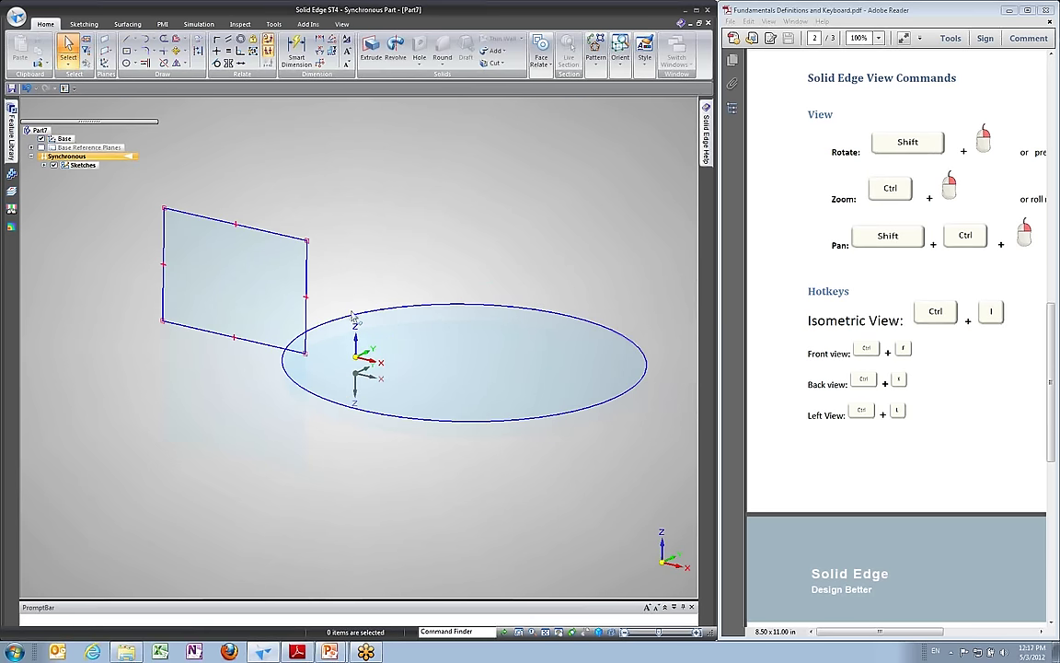
click(353, 317)
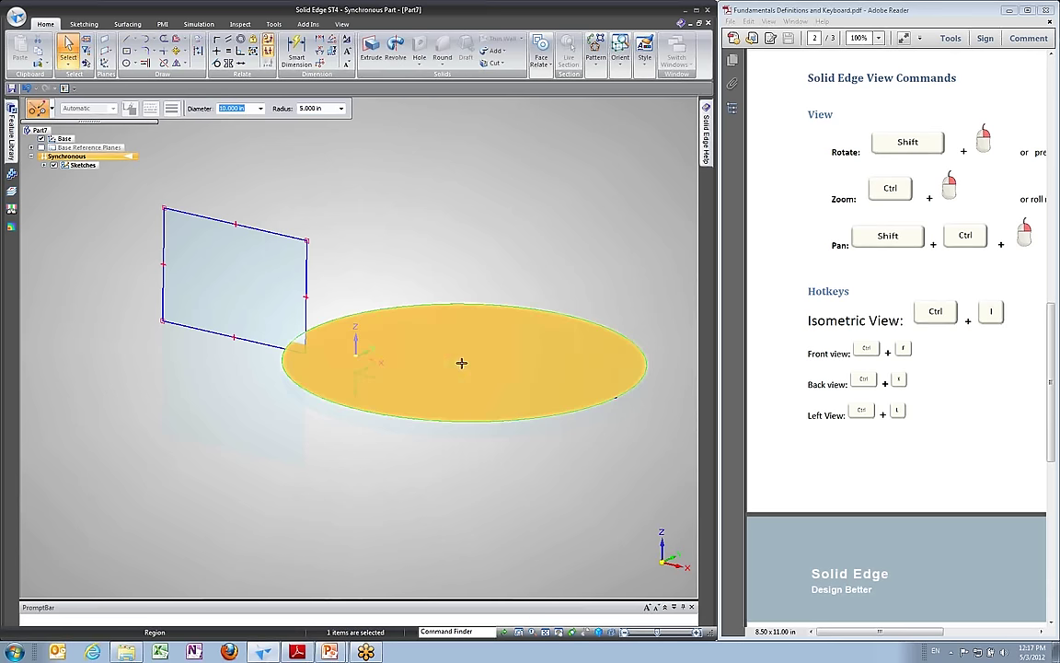
click(593, 419)
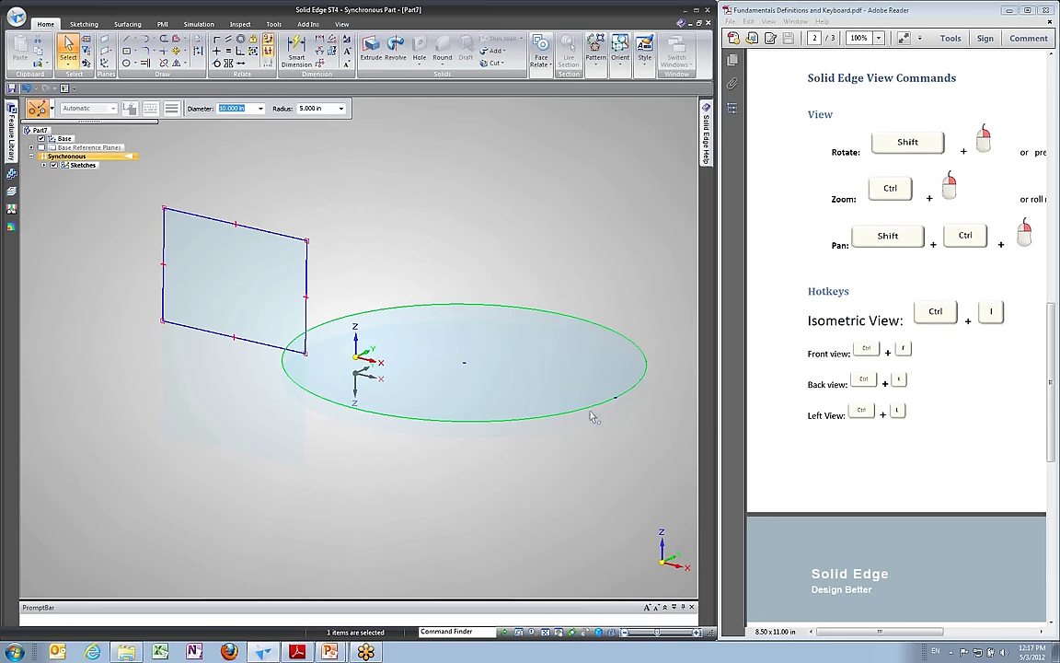
drag(611, 398, 539, 379)
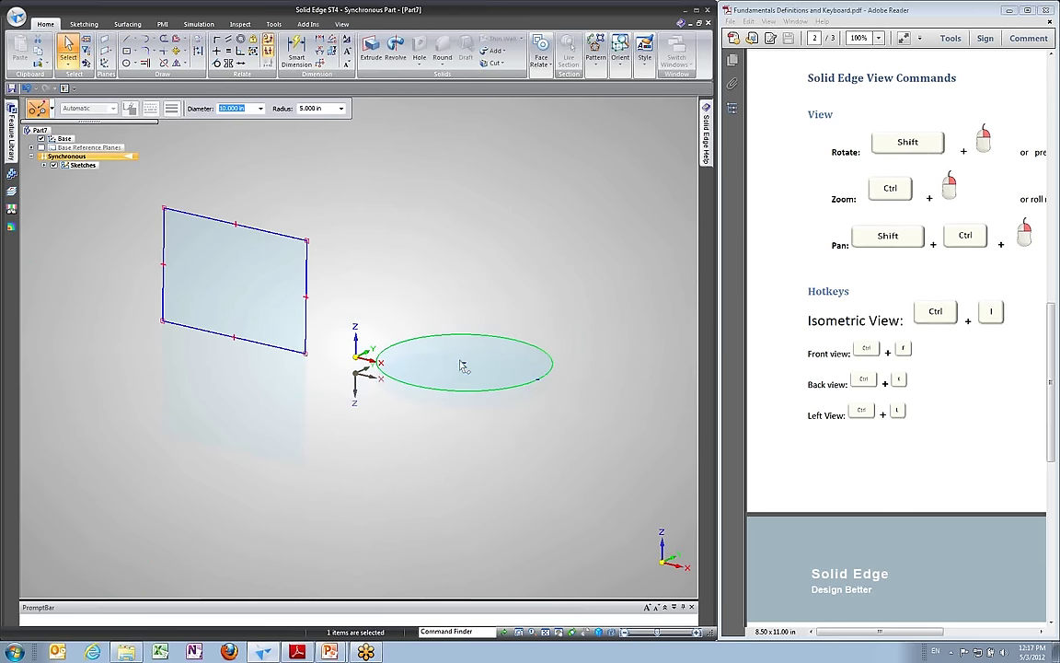
drag(476, 358, 594, 367)
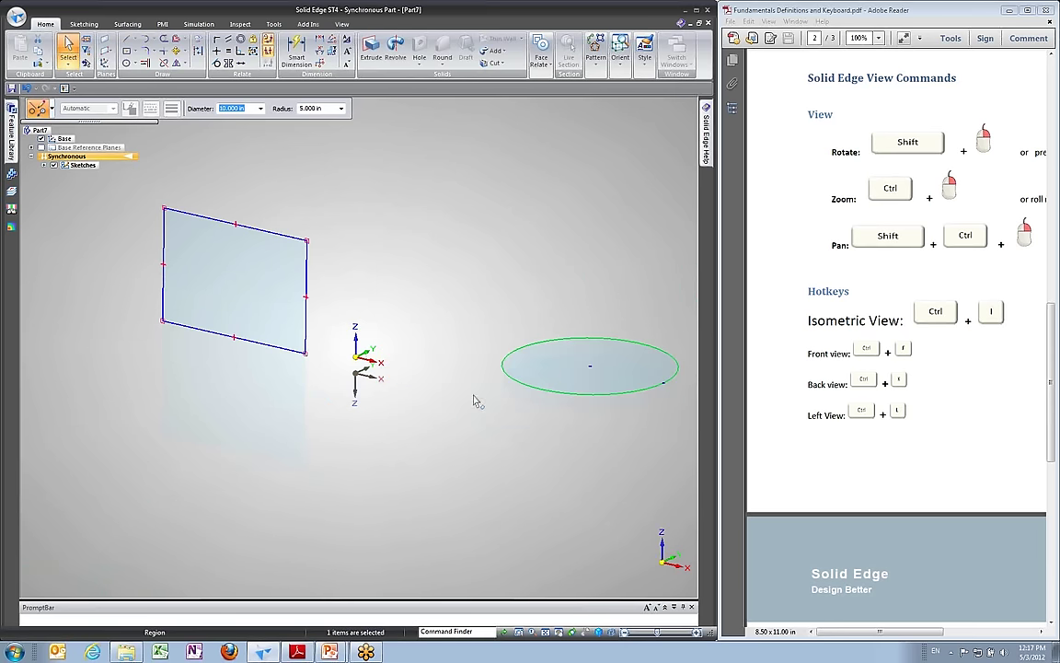
click(307, 276)
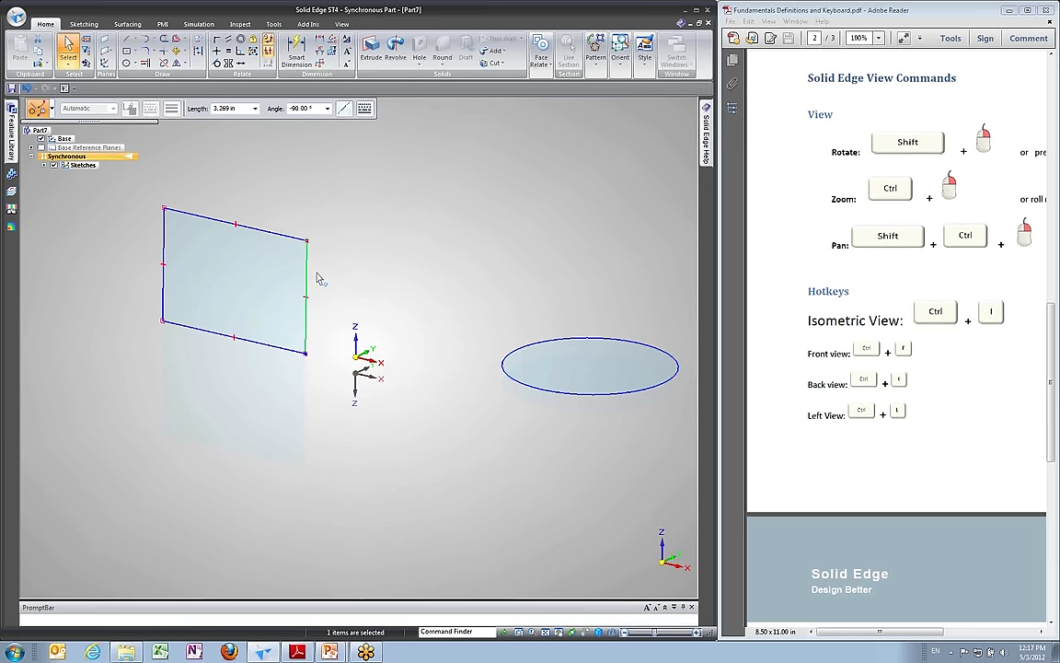
Shift the rectangle's right edge leftward, adjust its top-right corner, and start another center rectangle.
drag(311, 282, 327, 304)
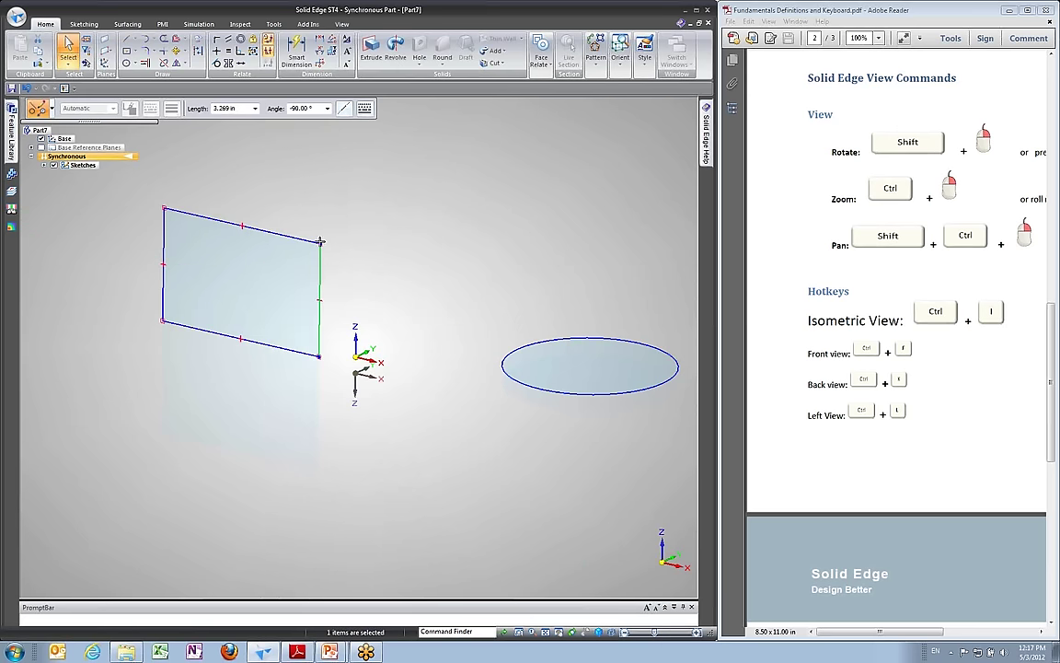
drag(320, 241, 282, 266)
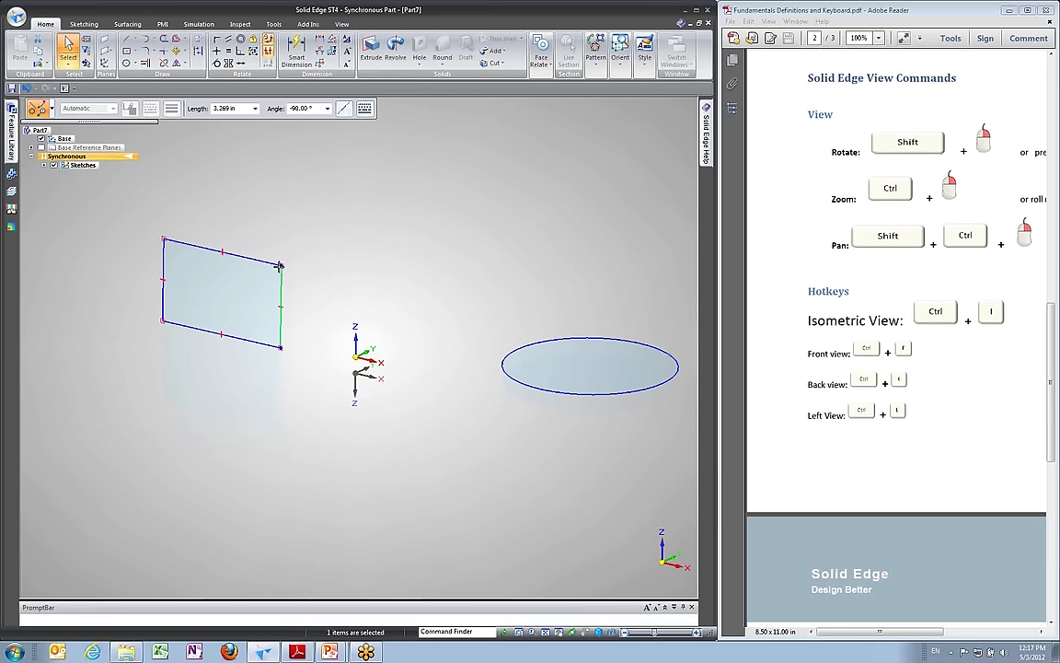
drag(282, 265, 314, 240)
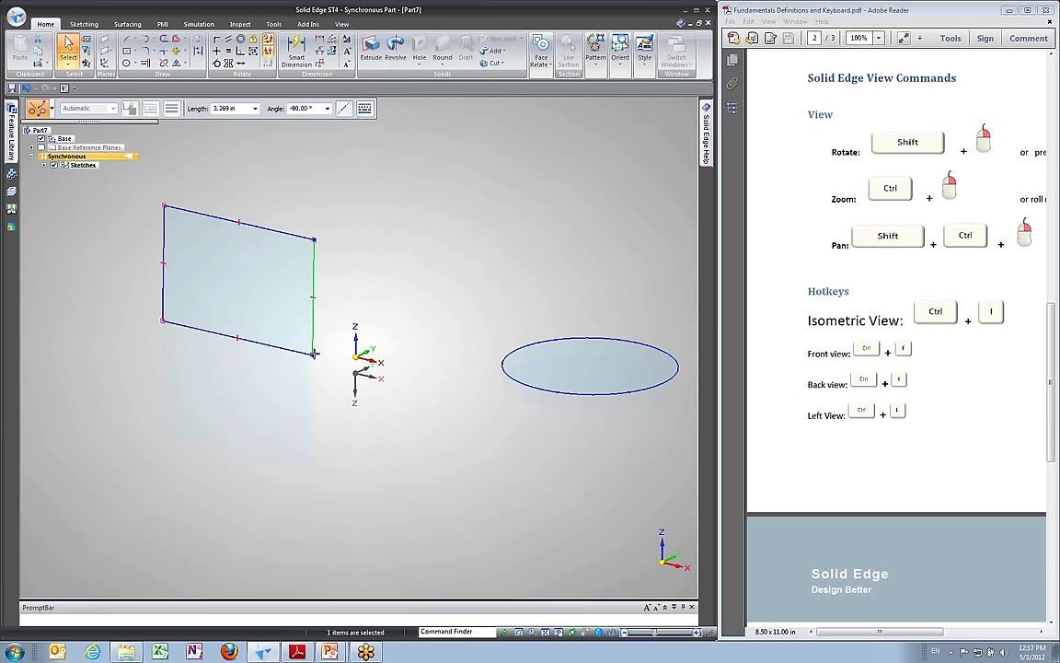
click(221, 217)
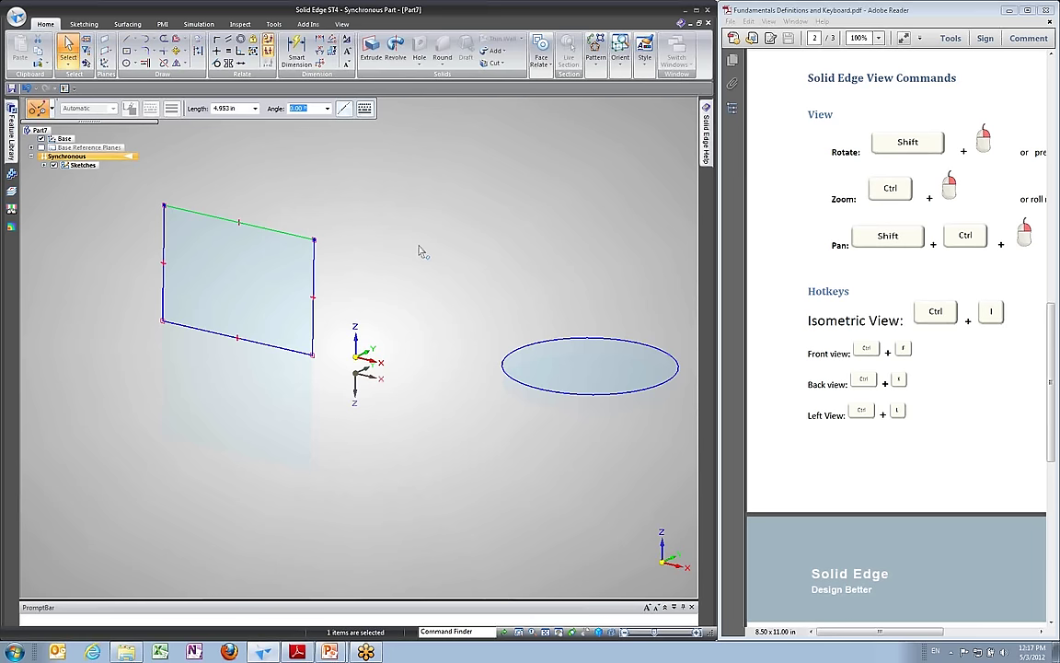
middle_drag(423, 253, 402, 233)
click(127, 51)
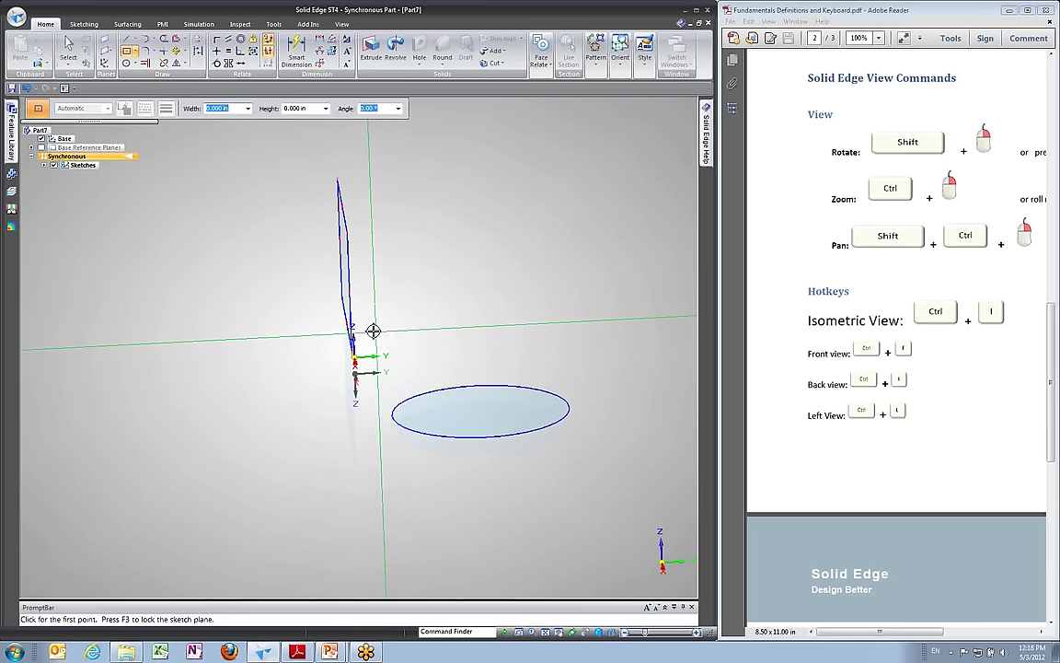
Place a second center-drawn rectangle beside the existing sketches.
click(523, 246)
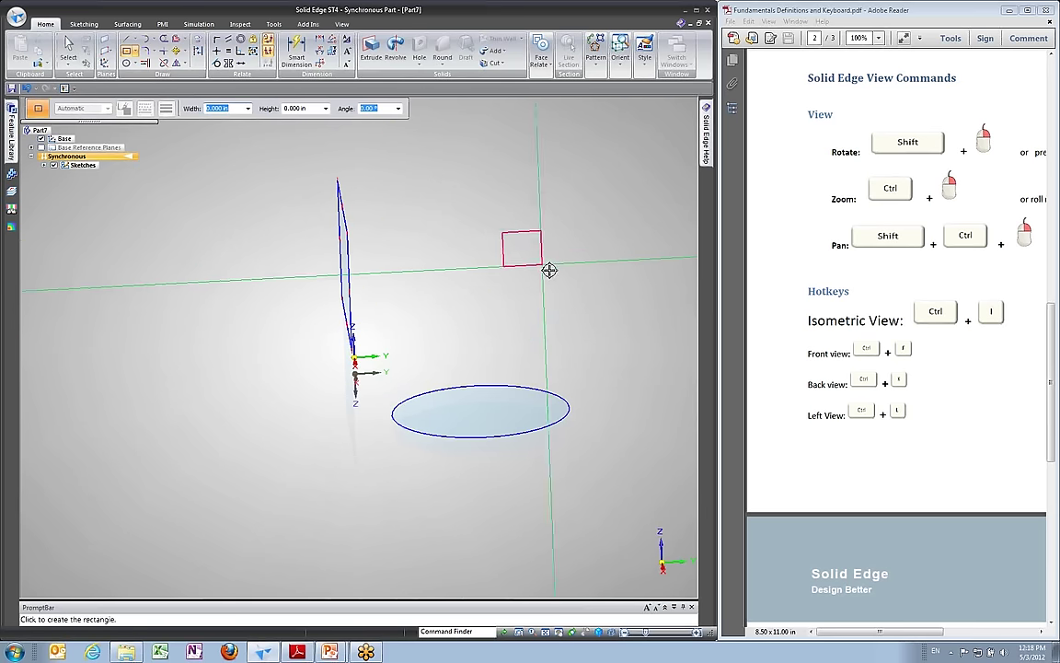
click(599, 299)
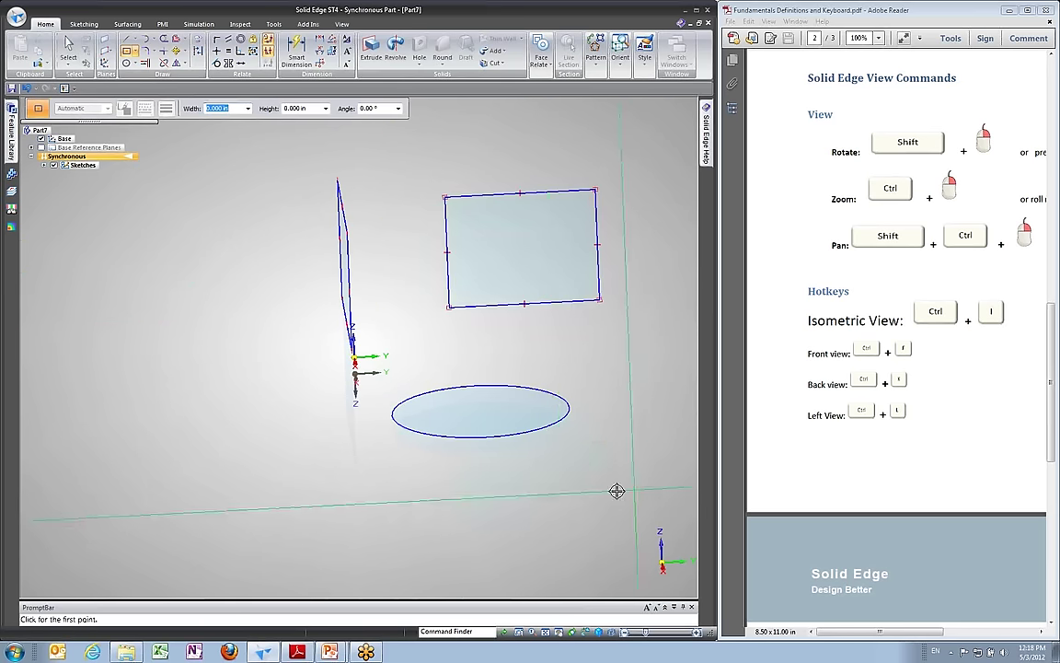
shift+middle_drag(556, 507, 106, 198)
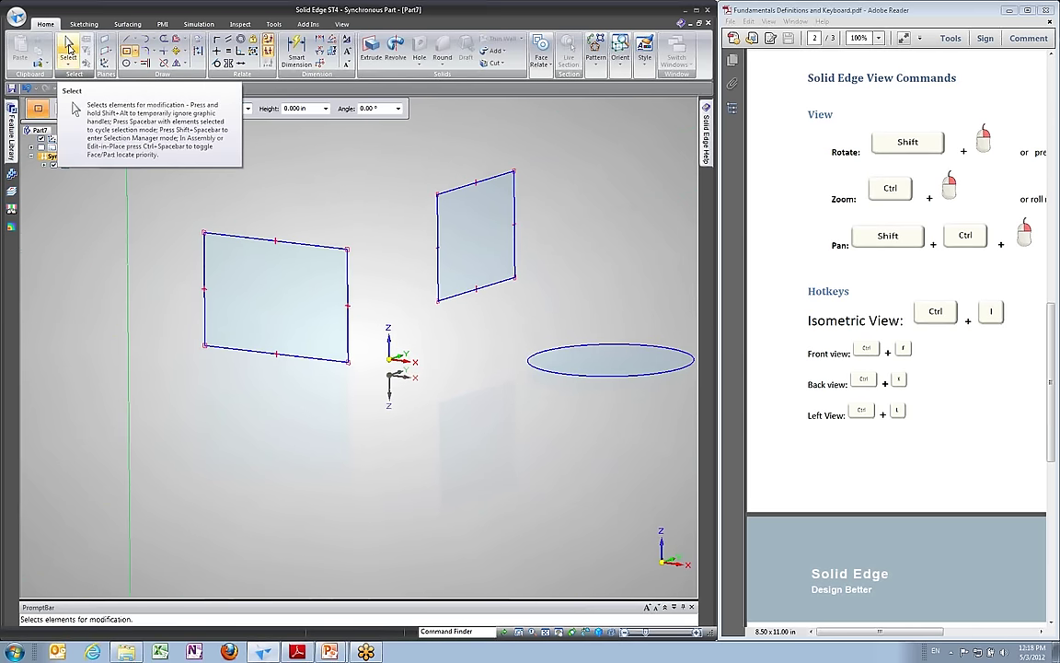
click(69, 46)
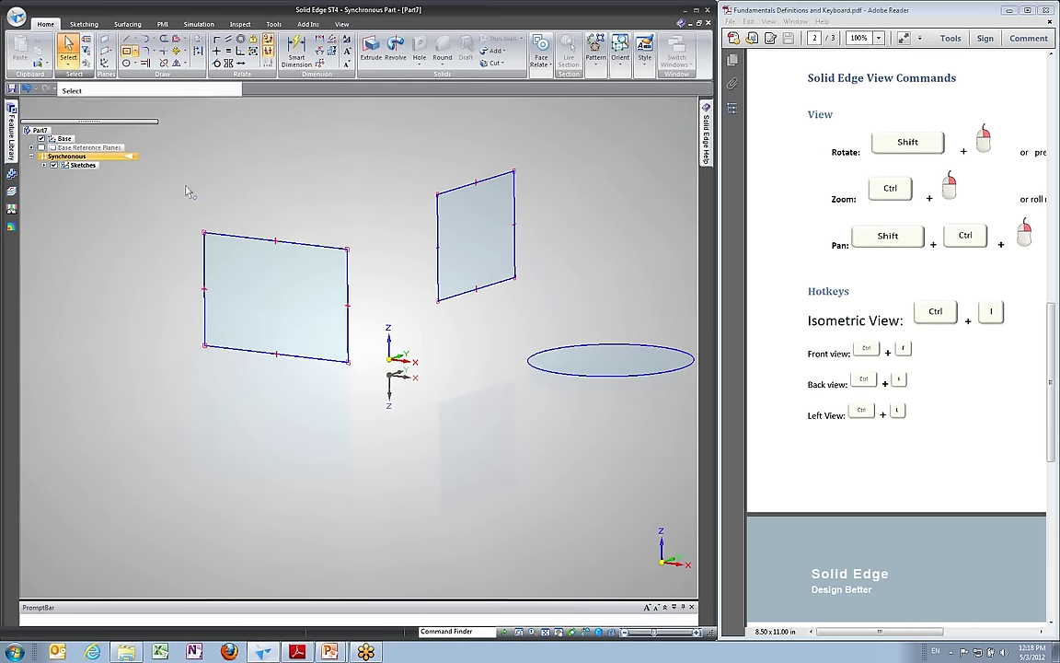
Expand the Sketches node to list Sketch 1, Sketch 2 and Sketch 3.
click(43, 164)
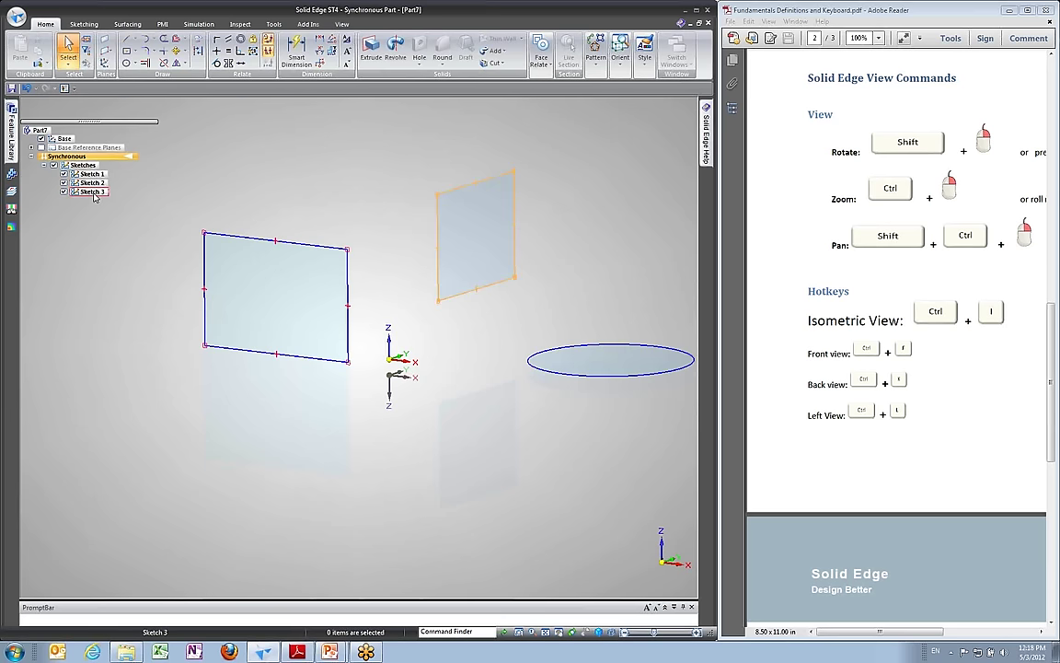
middle_drag(126, 268, 277, 184)
click(126, 63)
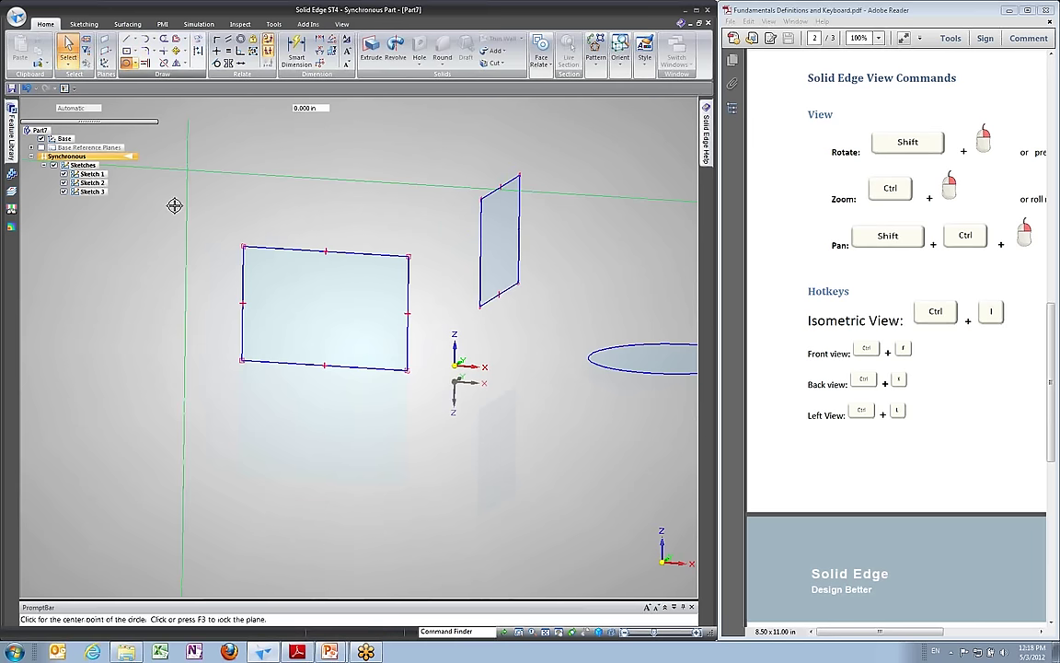
Draw a circle of 1.202 in radius (2.404 in diameter) left of the rectangle.
click(154, 276)
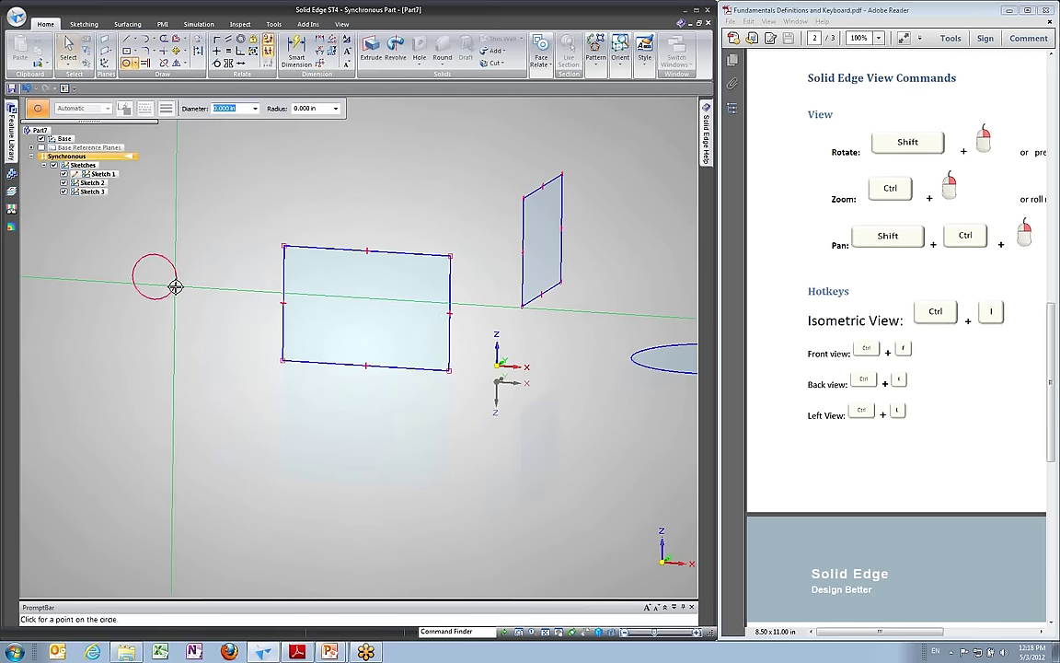
click(190, 298)
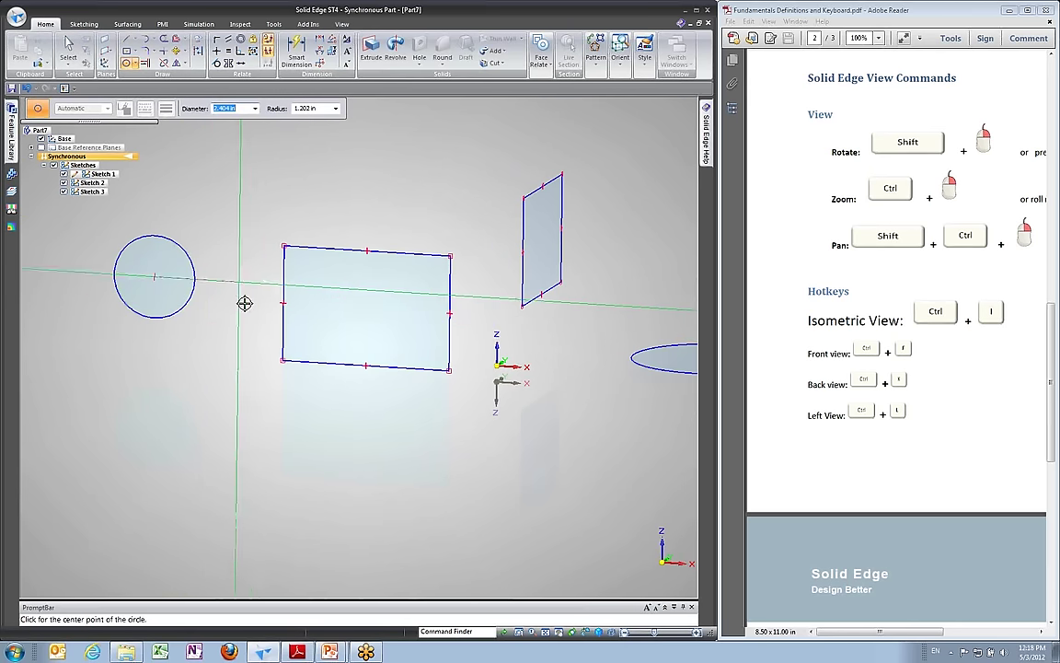
shift+middle_drag(162, 240, 148, 221)
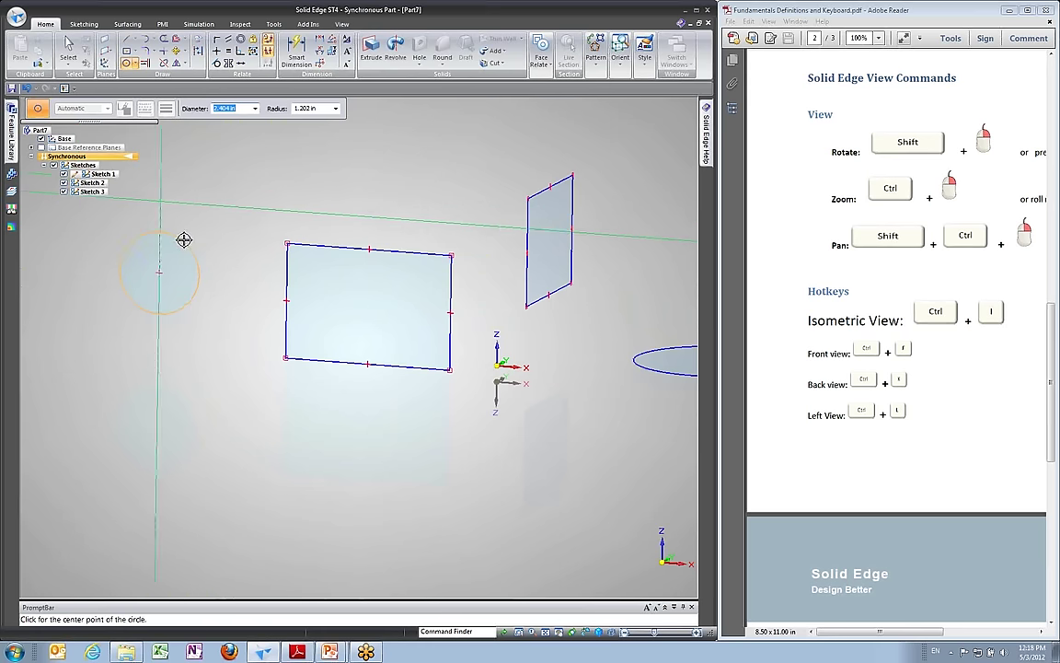
shift+middle_drag(270, 274, 252, 246)
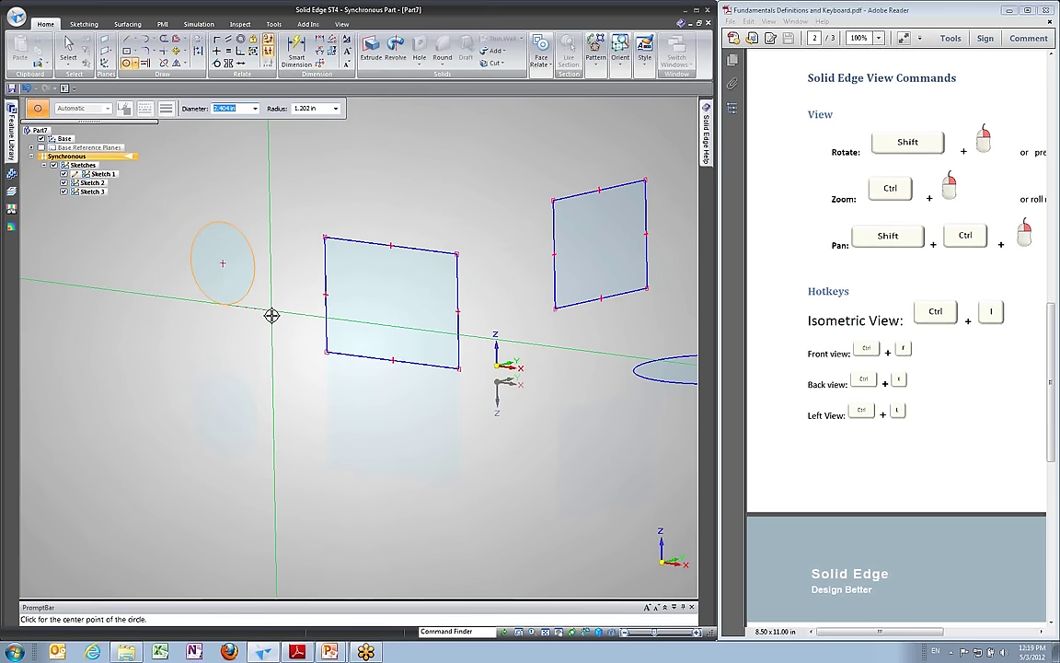
shift+middle_drag(272, 307, 248, 266)
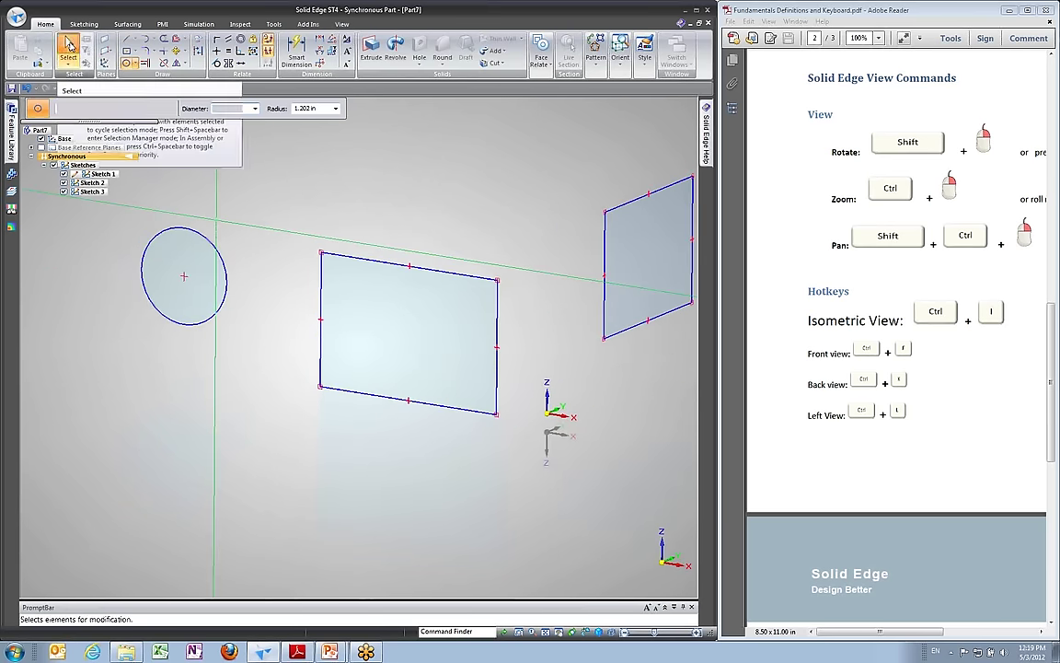
click(68, 46)
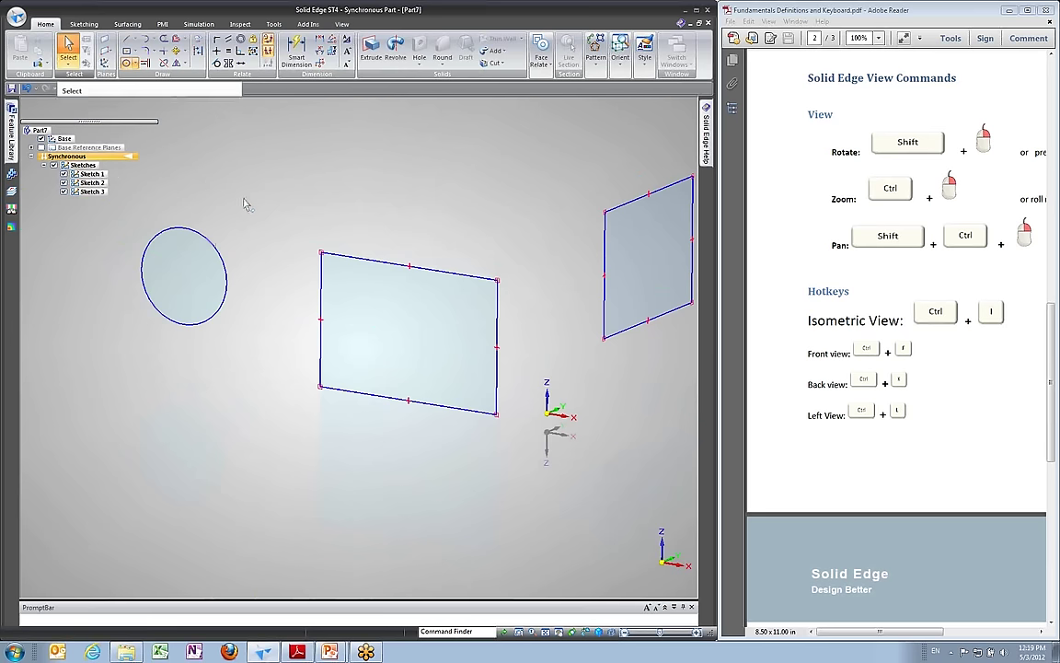
click(222, 251)
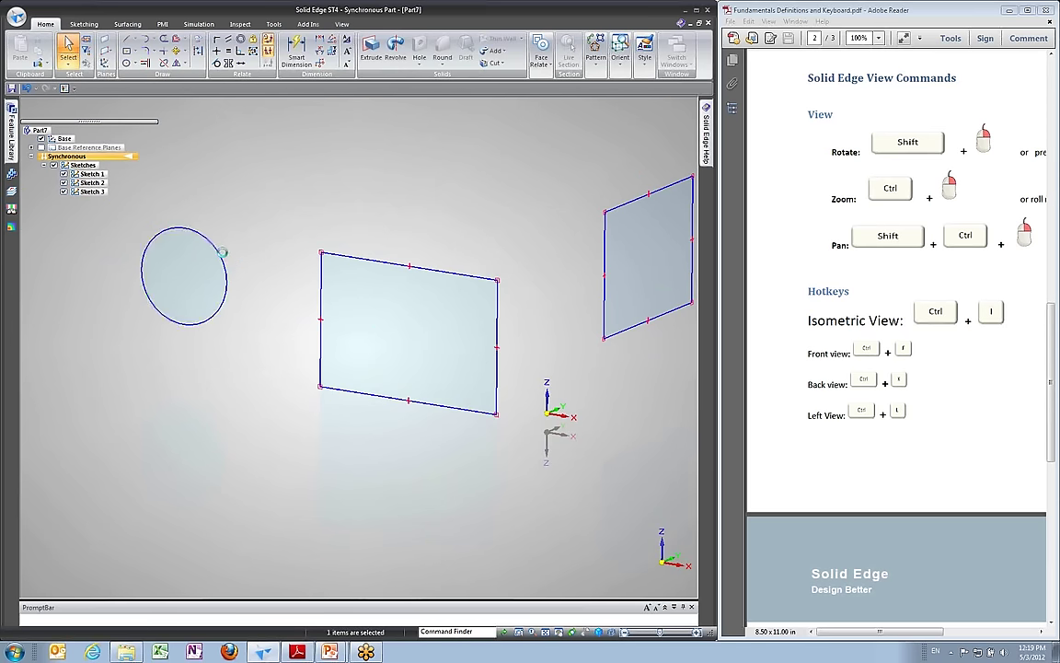
Drag the circle's edge outward to enlarge it to 2.531 in diameter.
click(222, 251)
mouse_move(230, 284)
mouse_down()
mouse_move(260, 285)
mouse_move(229, 285)
mouse_up()
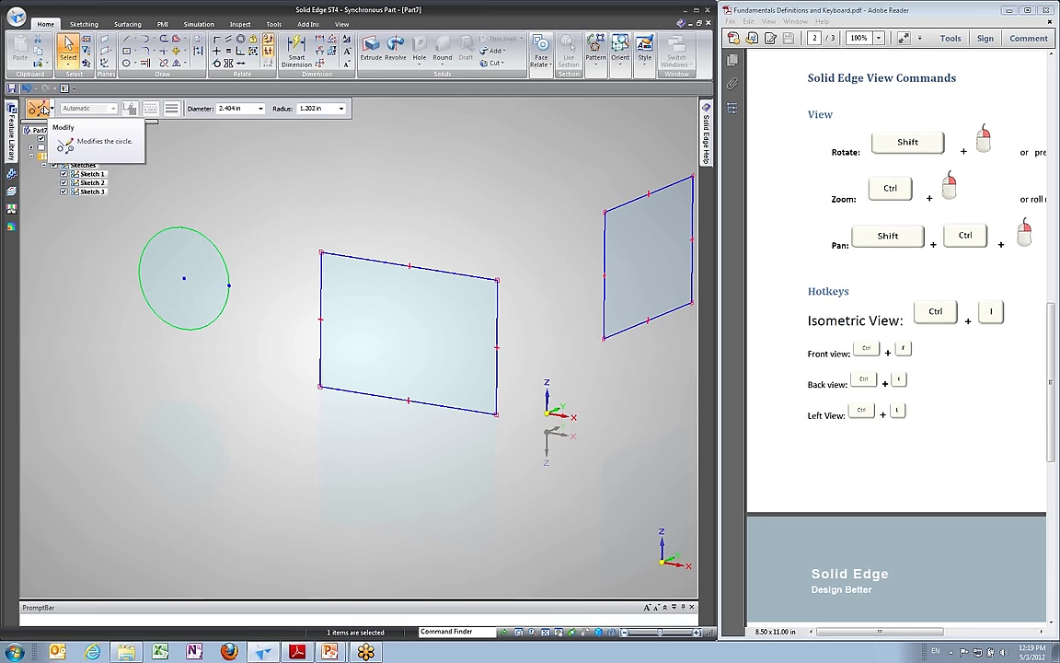
click(52, 109)
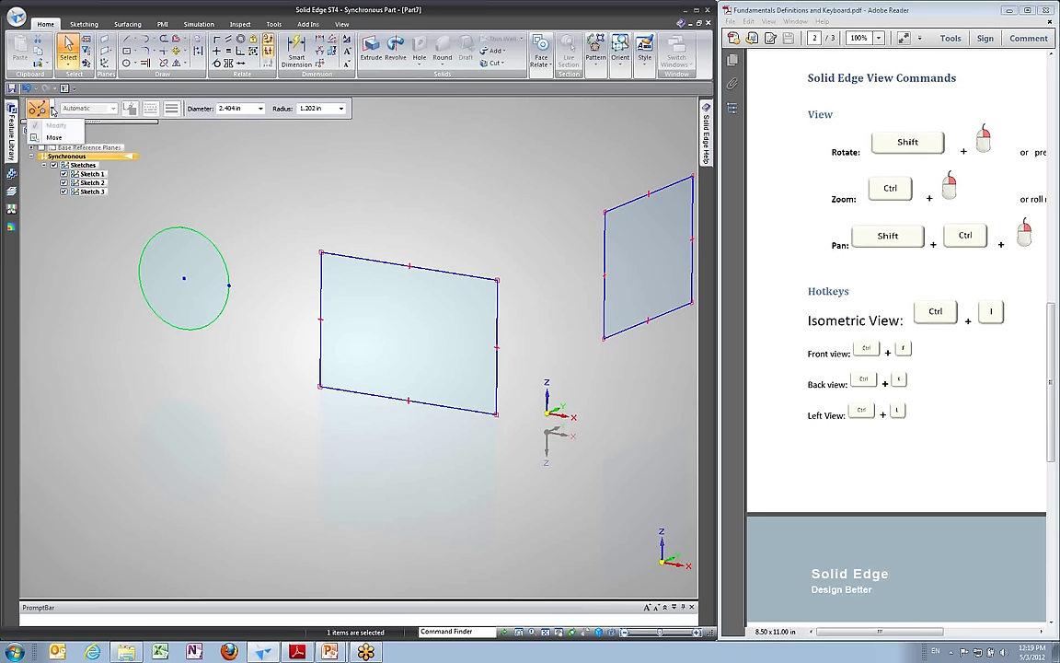
click(54, 138)
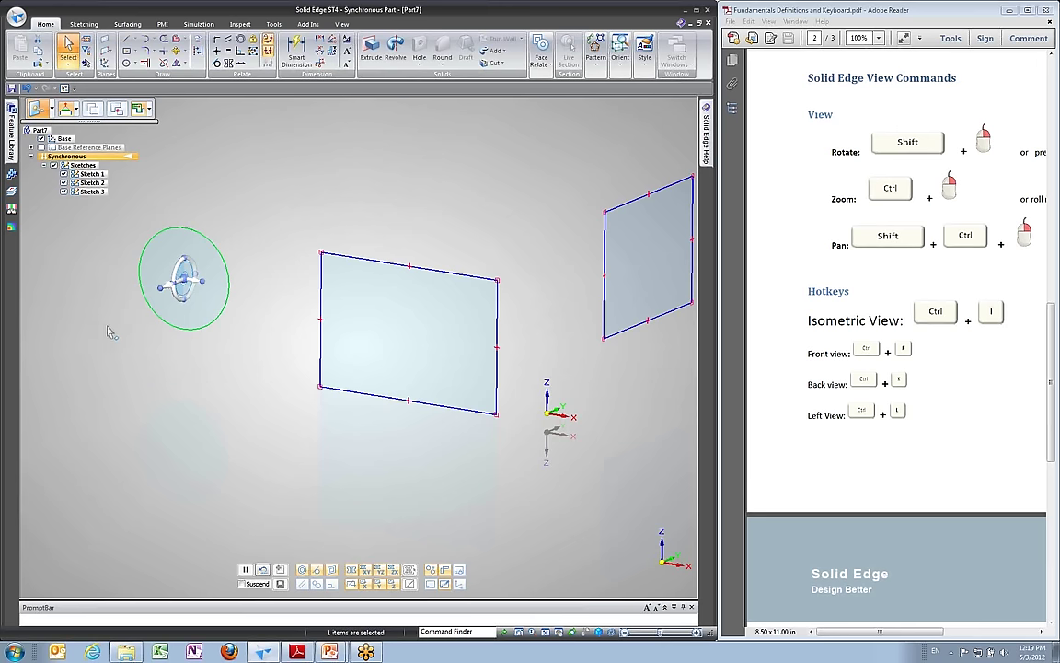
Move the circle along the steering wheel axis to a spot further left.
mouse_move(119, 331)
shift+middle_down()
mouse_move(196, 317)
mouse_move(220, 334)
shift+middle_up()
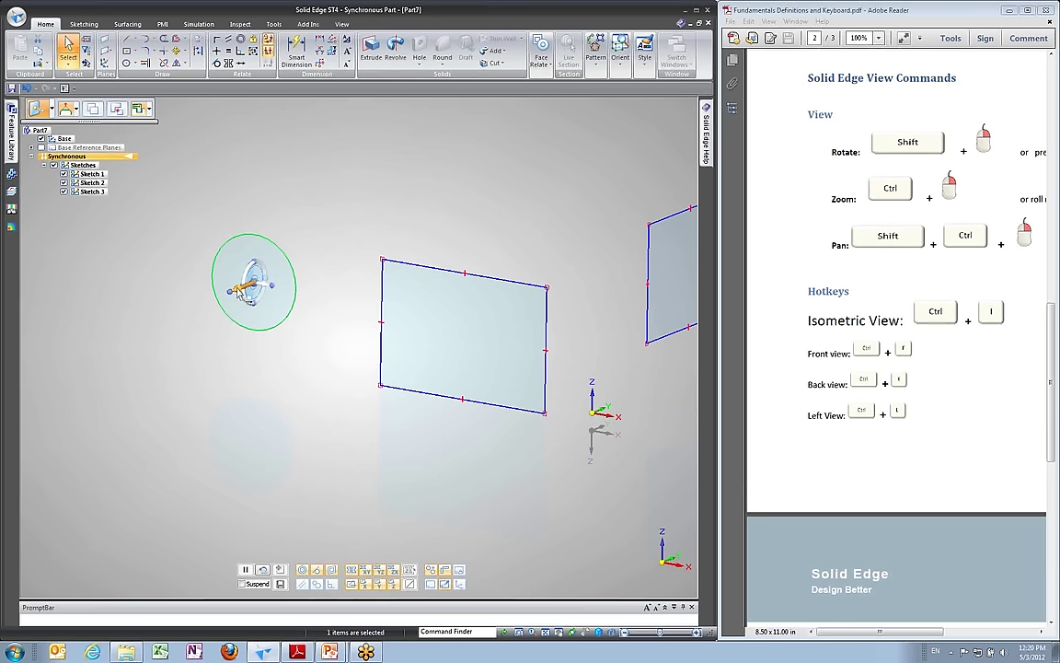
click(246, 288)
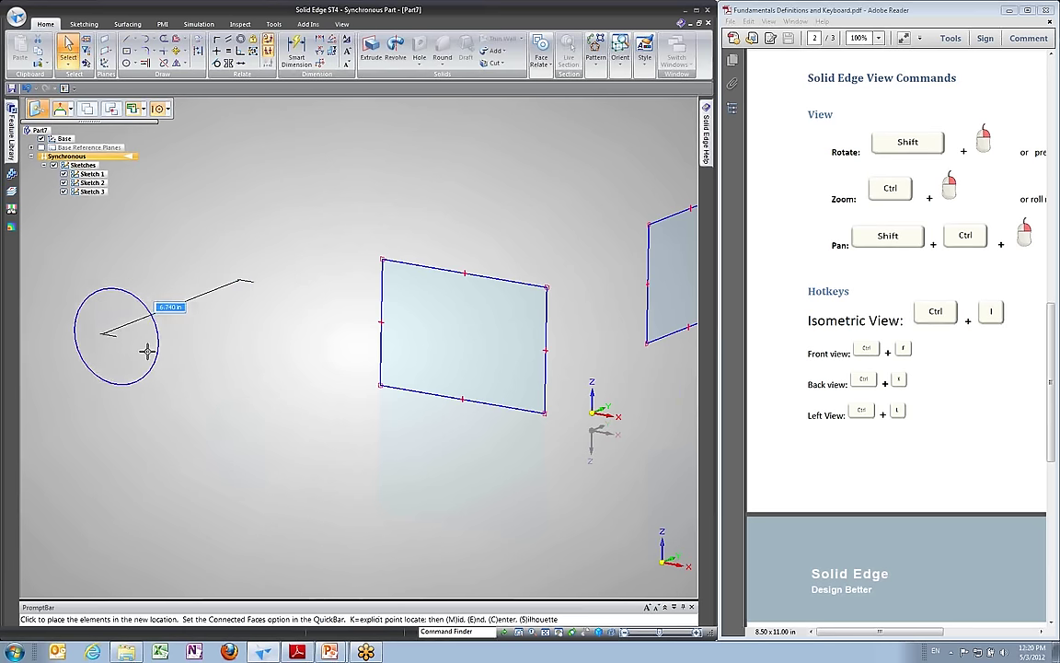
shift+middle_drag(170, 343, 414, 331)
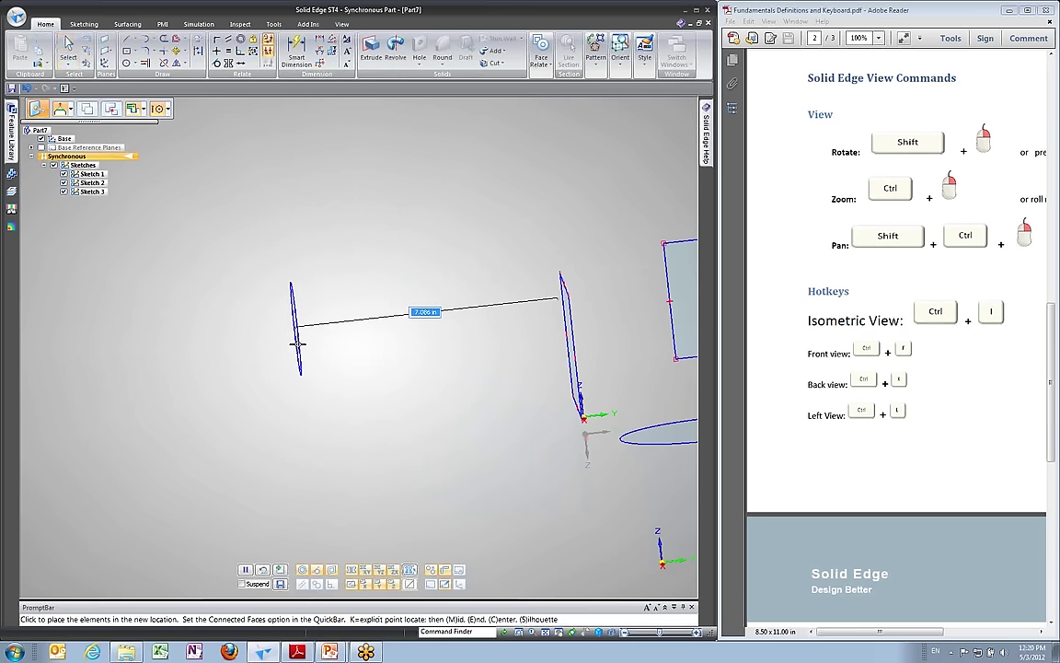
click(298, 344)
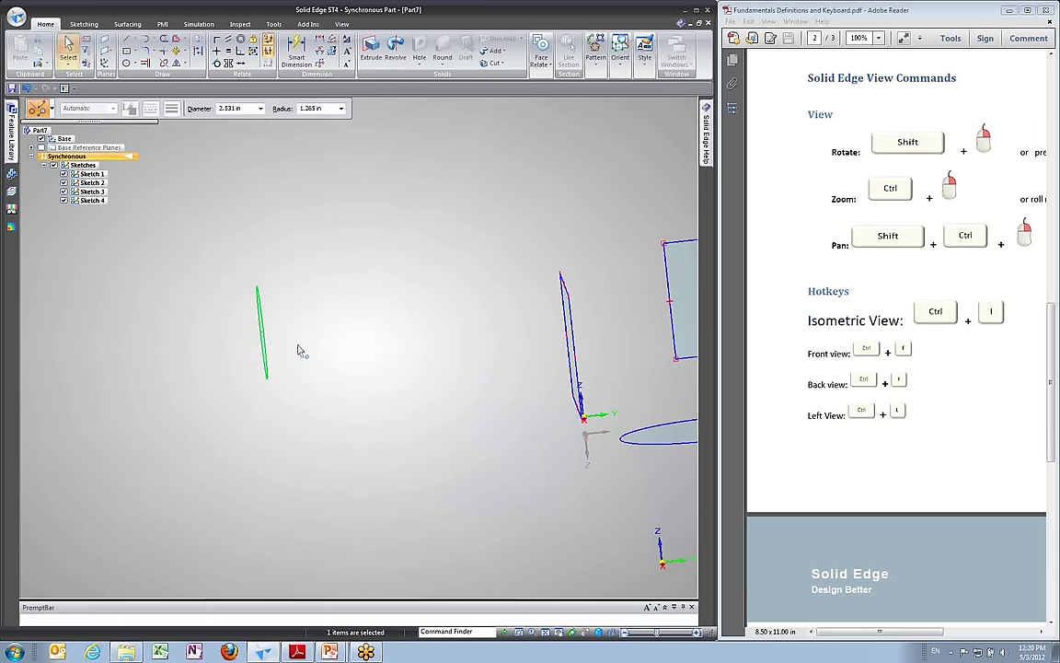
mouse_move(336, 343)
shift+middle_down()
mouse_move(328, 329)
mouse_move(269, 331)
mouse_move(221, 300)
shift+middle_up()
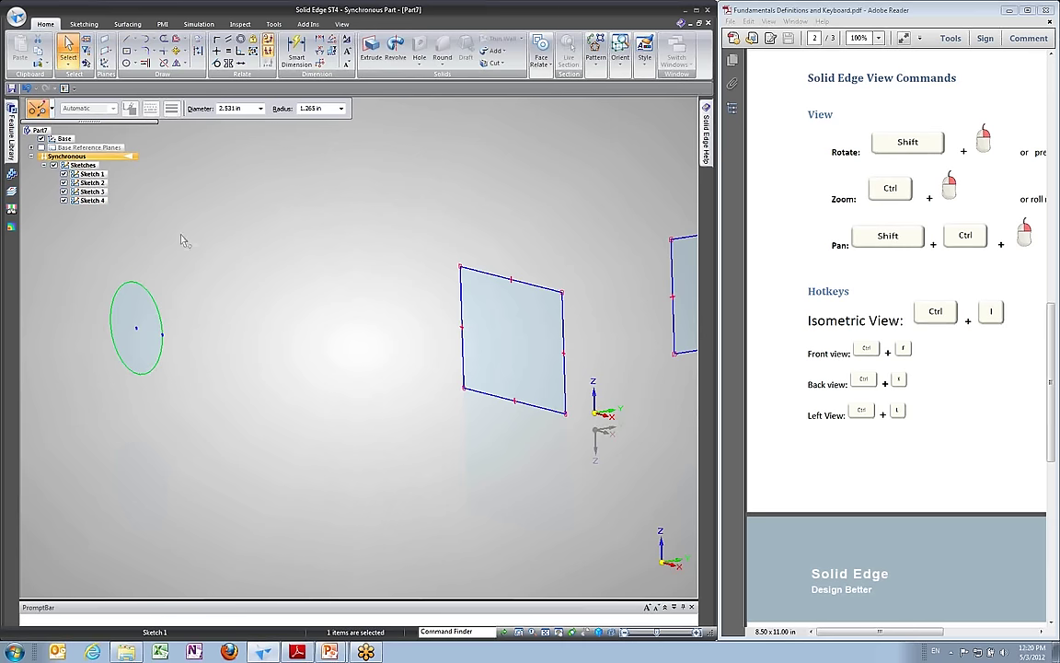
click(88, 201)
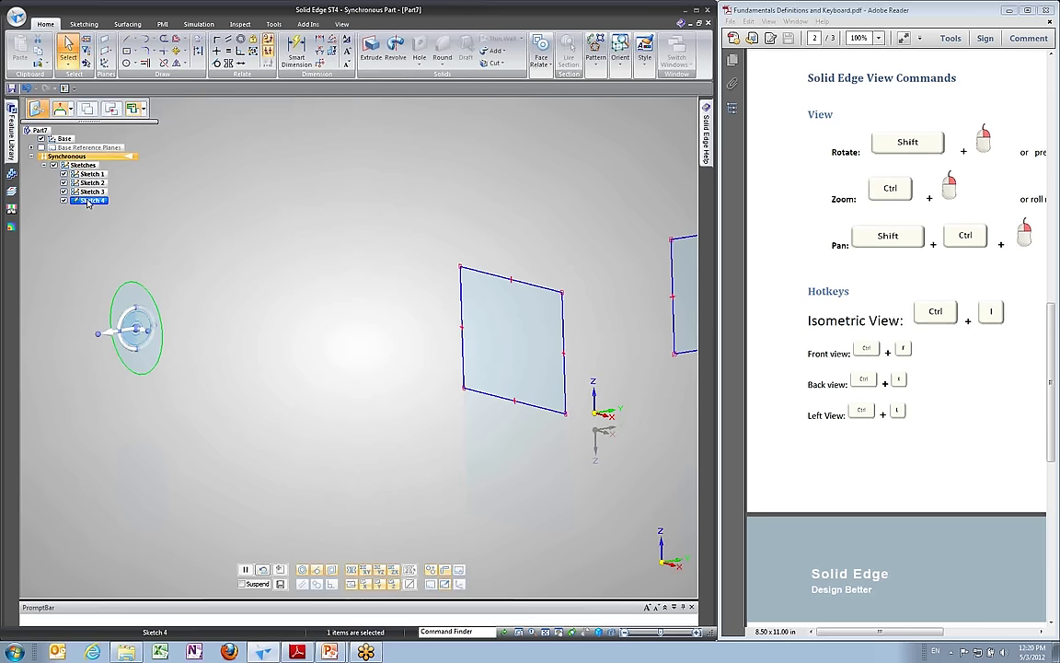
click(150, 249)
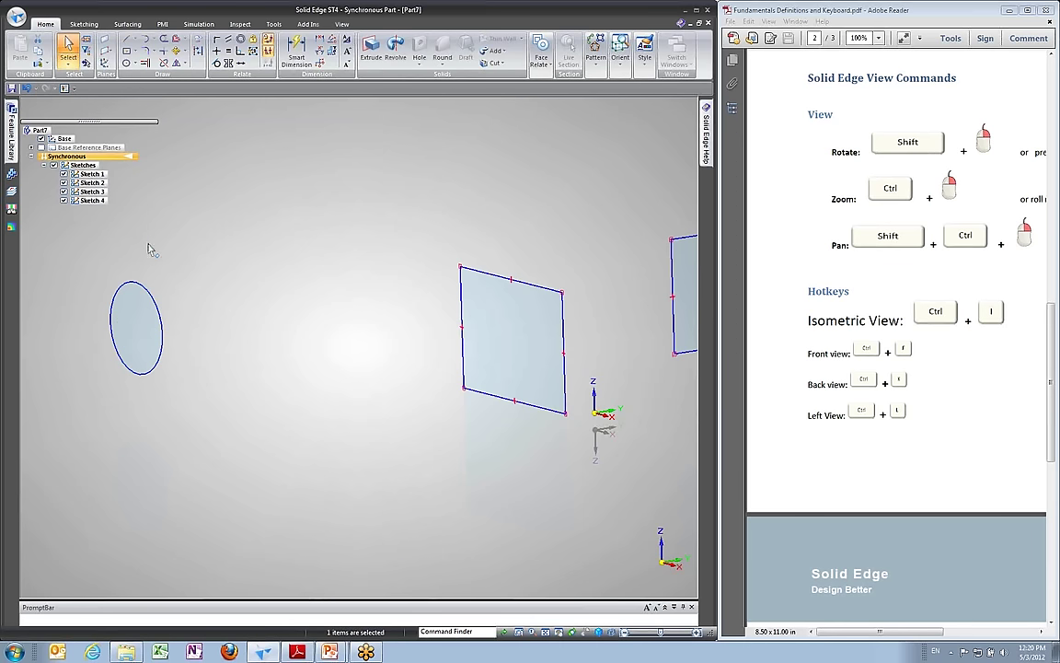
mouse_move(225, 258)
middle_down()
mouse_move(295, 273)
mouse_move(145, 124)
middle_up()
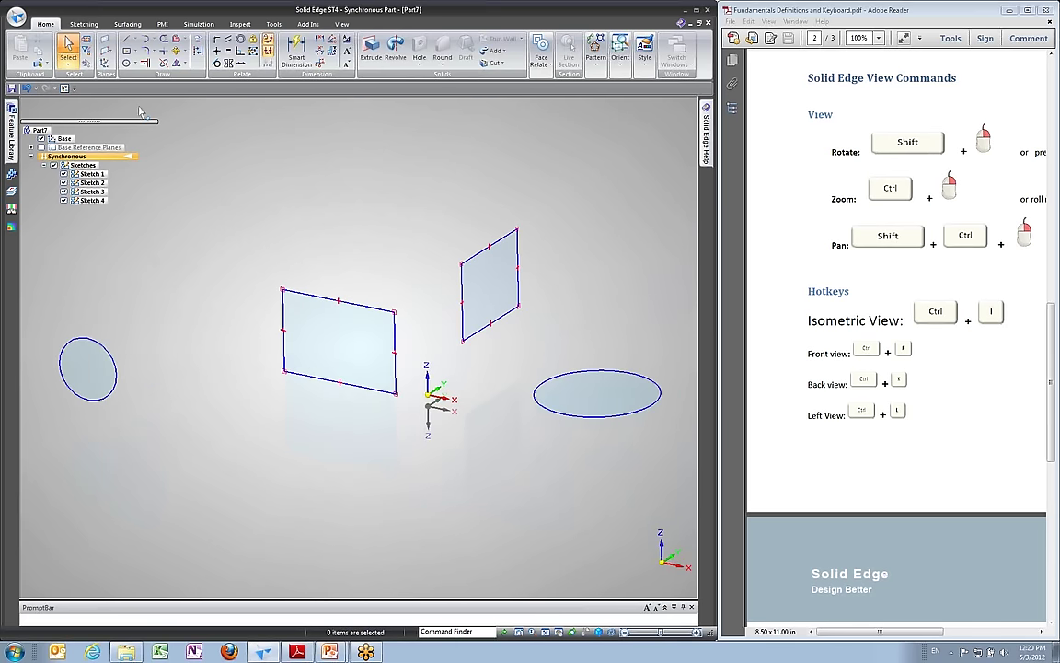
click(129, 43)
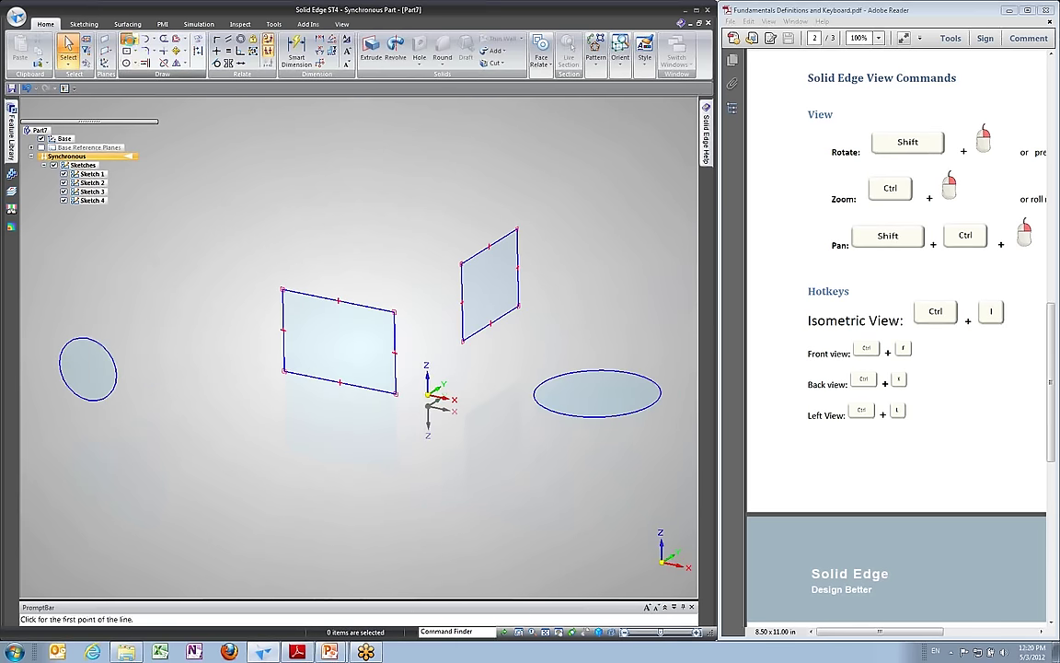
Activate the Line command and expand Base Reference Planes to list Top, Right and Front.
mouse_move(268, 260)
middle_down()
mouse_move(317, 239)
mouse_move(476, 237)
mouse_move(473, 249)
mouse_move(345, 255)
mouse_move(317, 287)
mouse_move(301, 378)
mouse_move(395, 449)
mouse_move(434, 408)
middle_up()
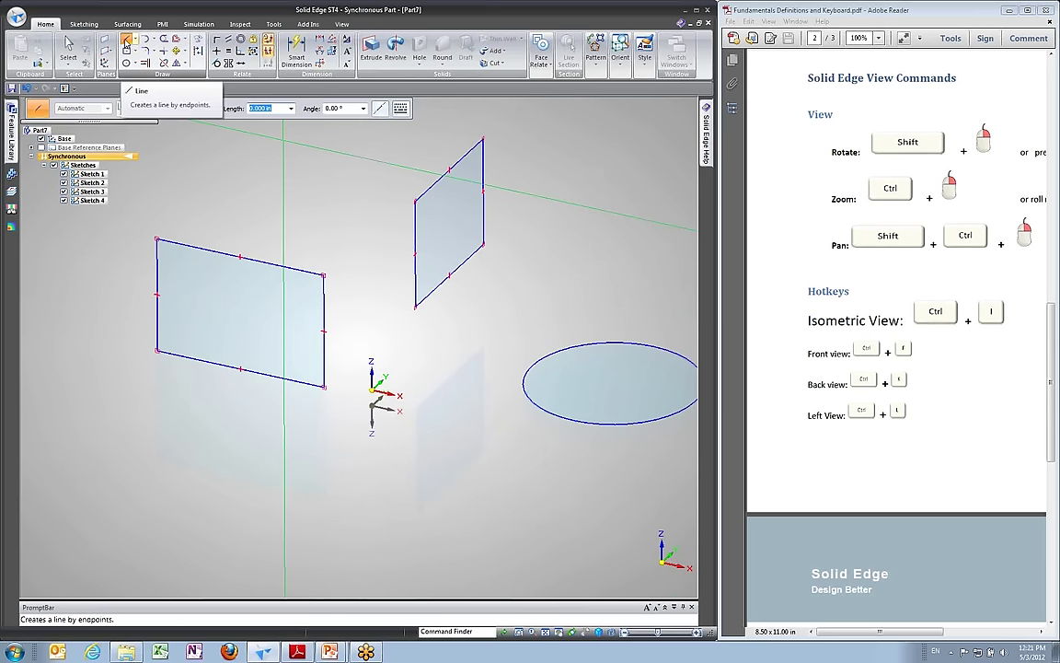
click(127, 41)
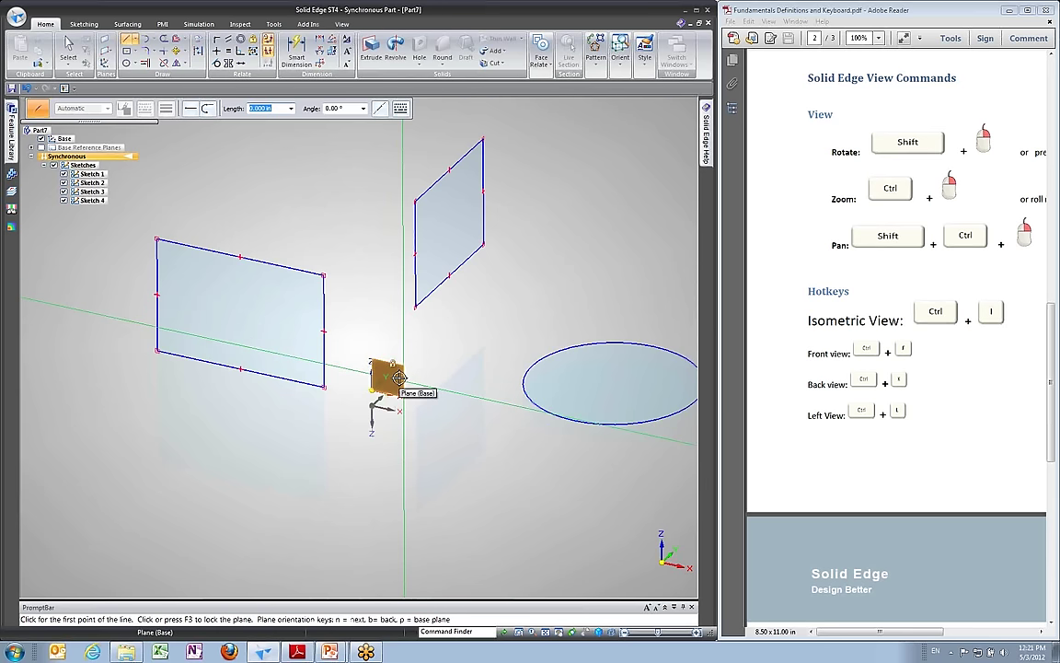
mouse_move(399, 376)
shift+middle_down()
mouse_move(410, 372)
mouse_move(402, 385)
shift+middle_up()
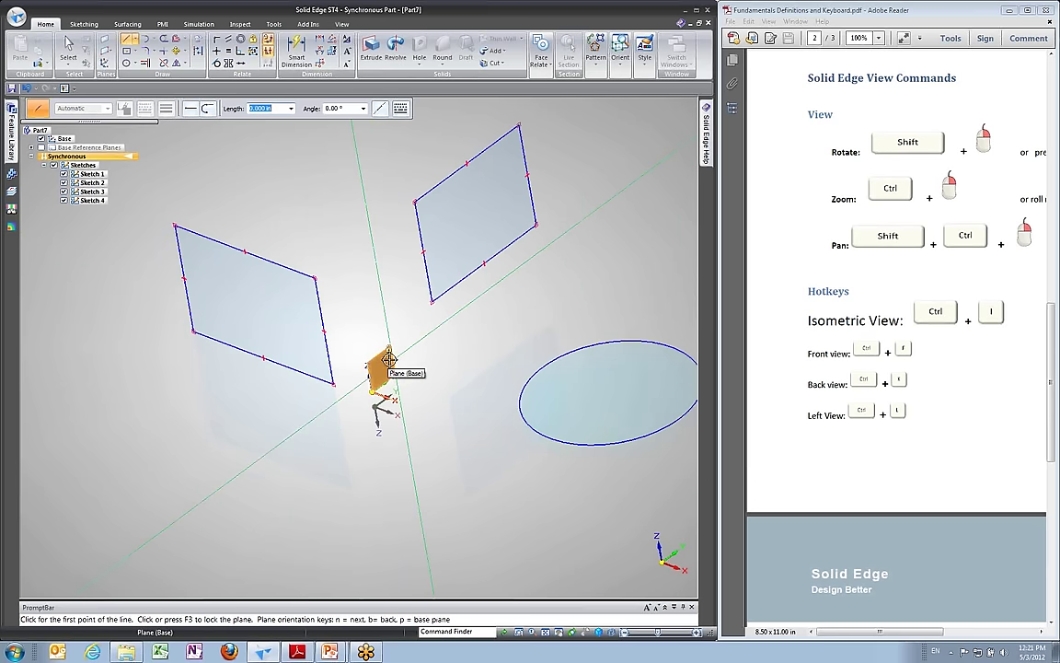
mouse_move(402, 362)
shift+middle_down()
mouse_move(405, 374)
mouse_move(389, 379)
shift+middle_up()
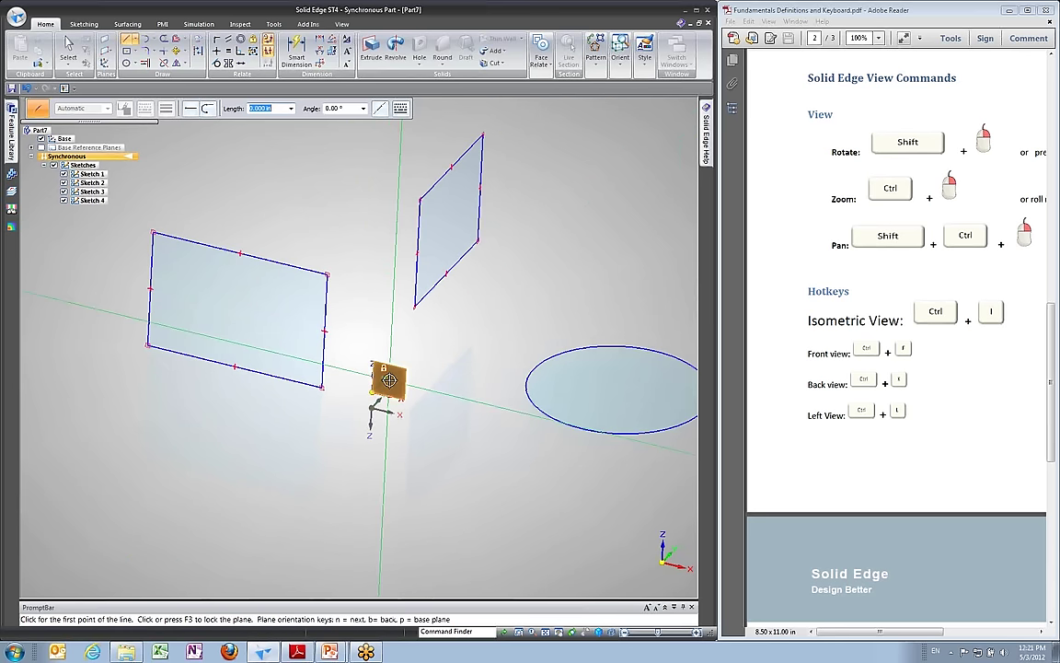
click(41, 148)
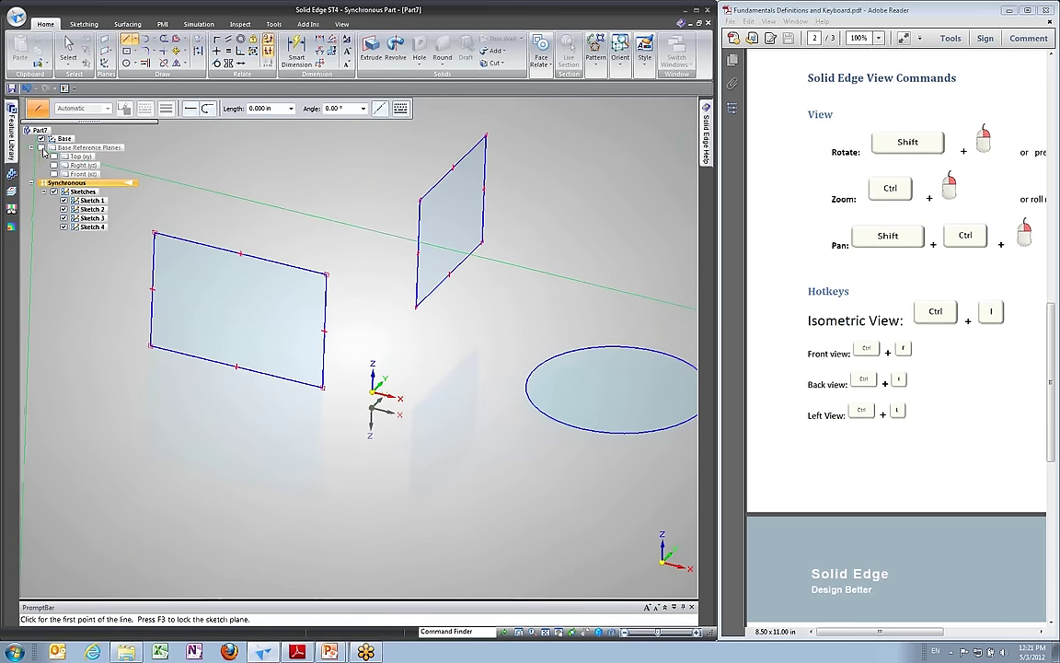
click(52, 147)
Hide the base reference planes again and lock the sketch plane with F3.
shift+middle_drag(349, 216, 362, 298)
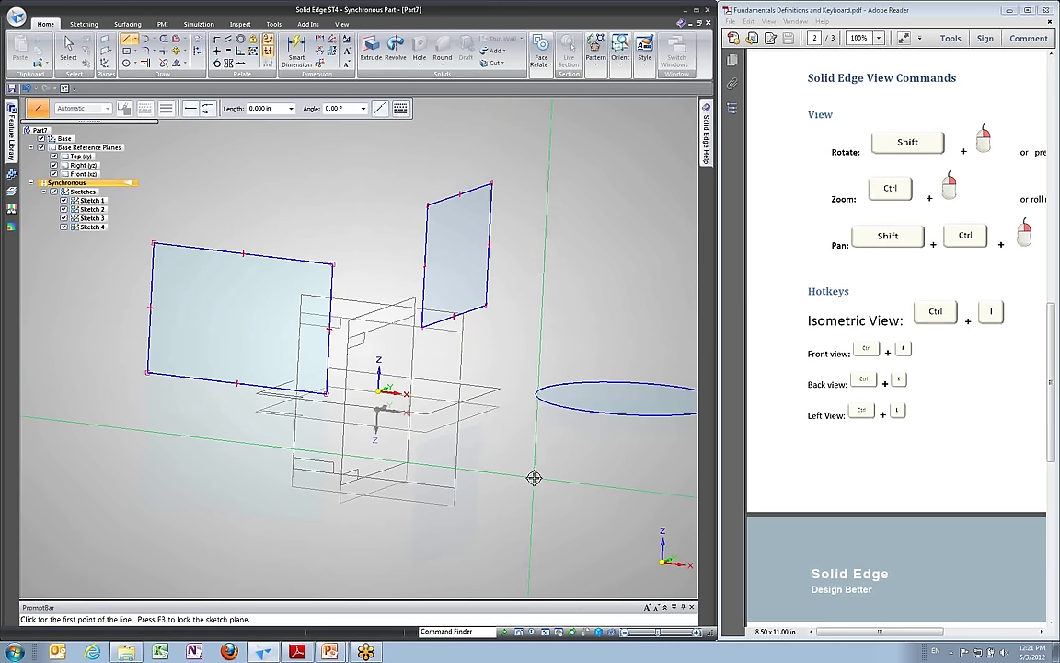
shift+middle_drag(499, 445, 480, 430)
click(40, 147)
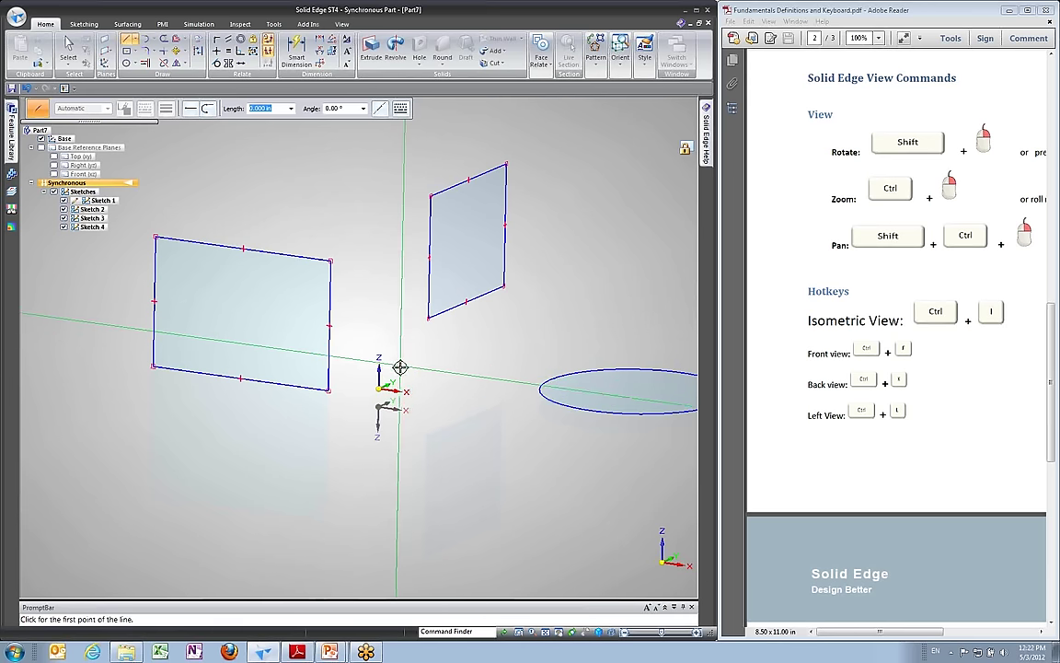
key(F3)
mouse_move(411, 359)
shift+middle_down()
mouse_move(369, 372)
mouse_move(355, 351)
mouse_move(277, 327)
mouse_move(383, 324)
mouse_move(393, 336)
mouse_move(357, 385)
mouse_move(343, 386)
mouse_move(355, 379)
mouse_move(301, 206)
mouse_move(259, 216)
shift+middle_up()
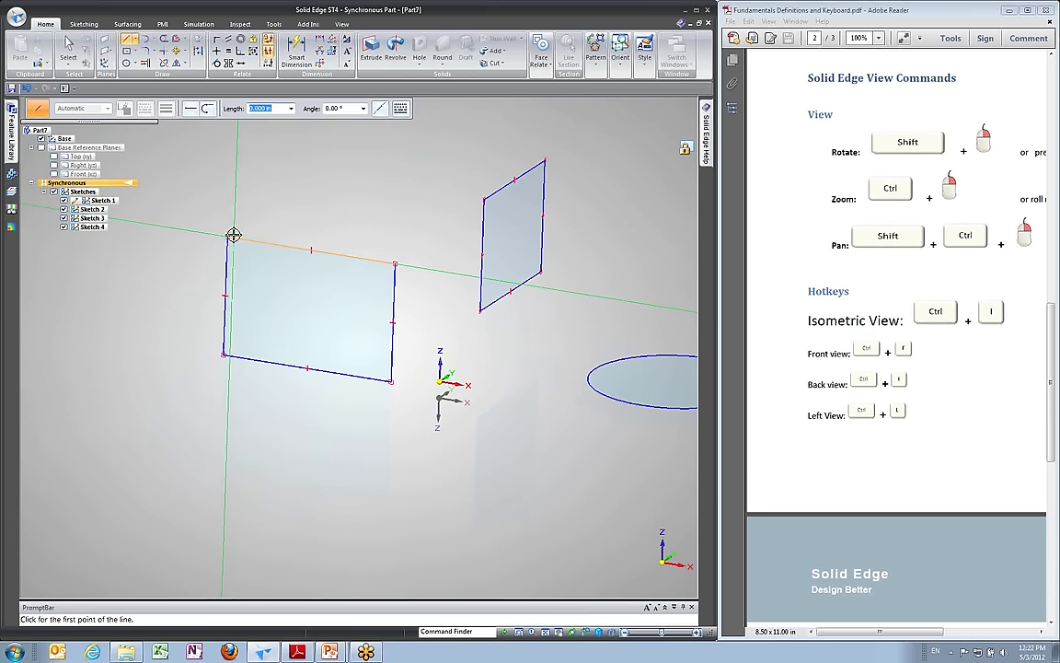
Draw two roof lines from the rectangle's top-left corner up to an apex and down to the opposite corner.
click(262, 214)
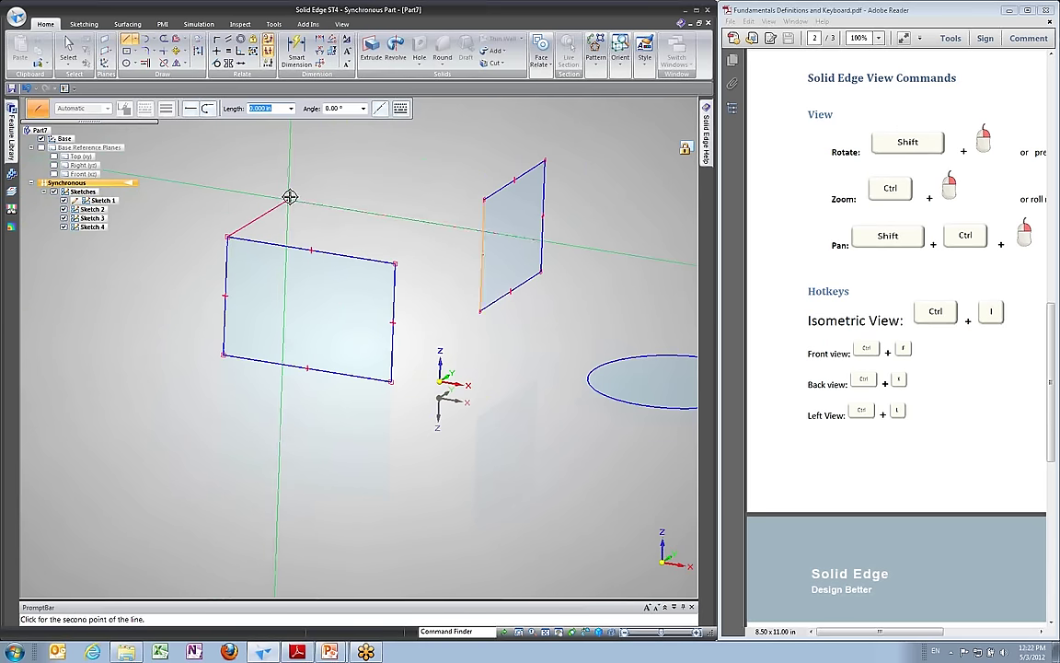
click(338, 185)
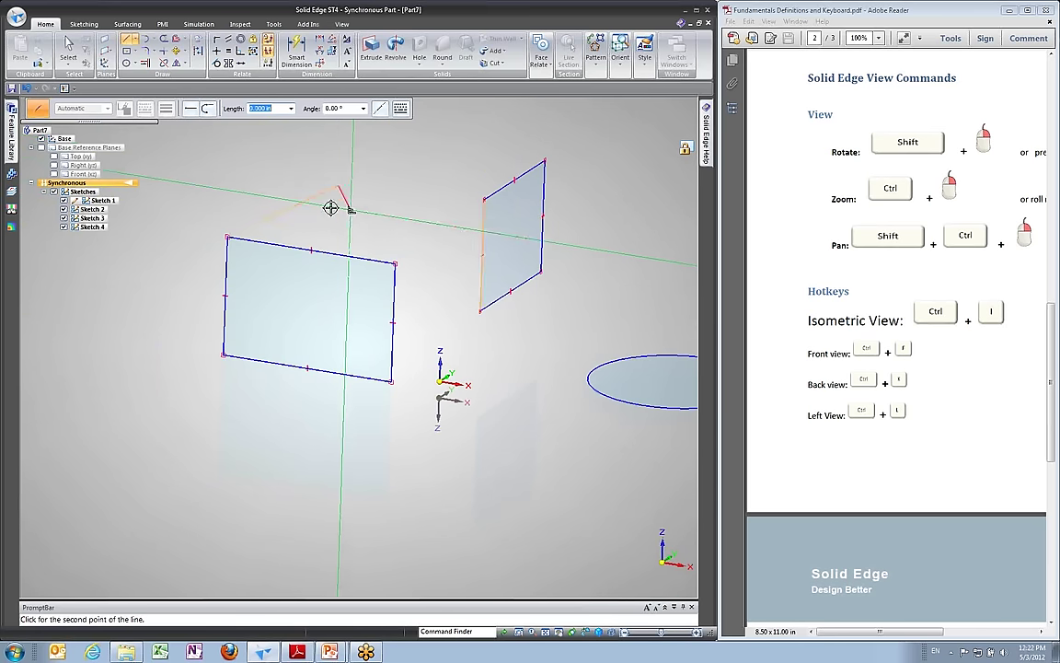
click(394, 265)
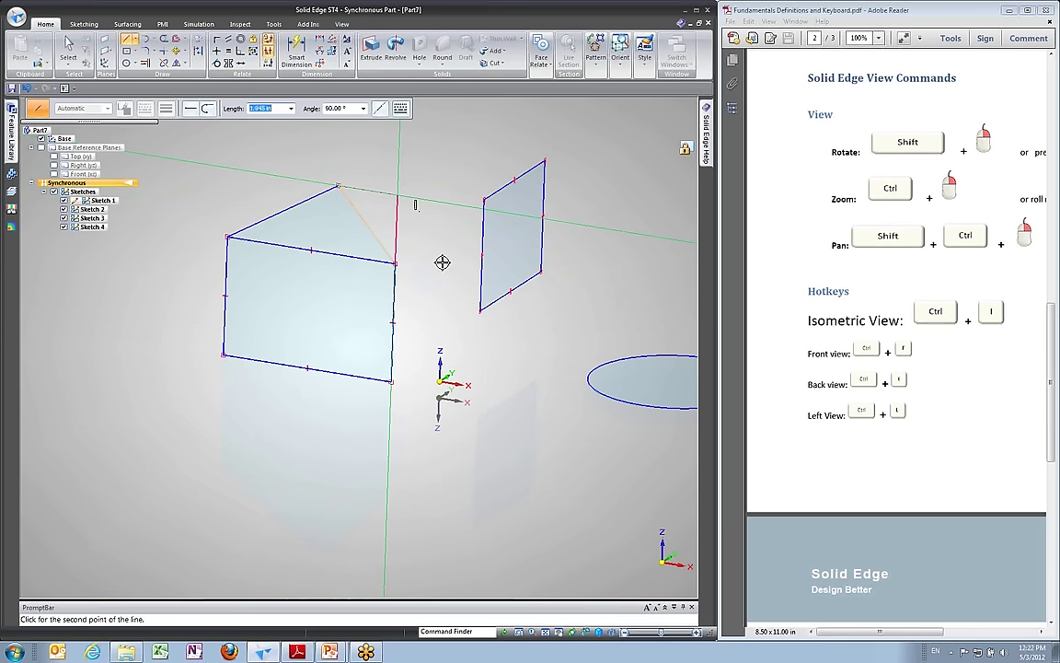
right_click(239, 188)
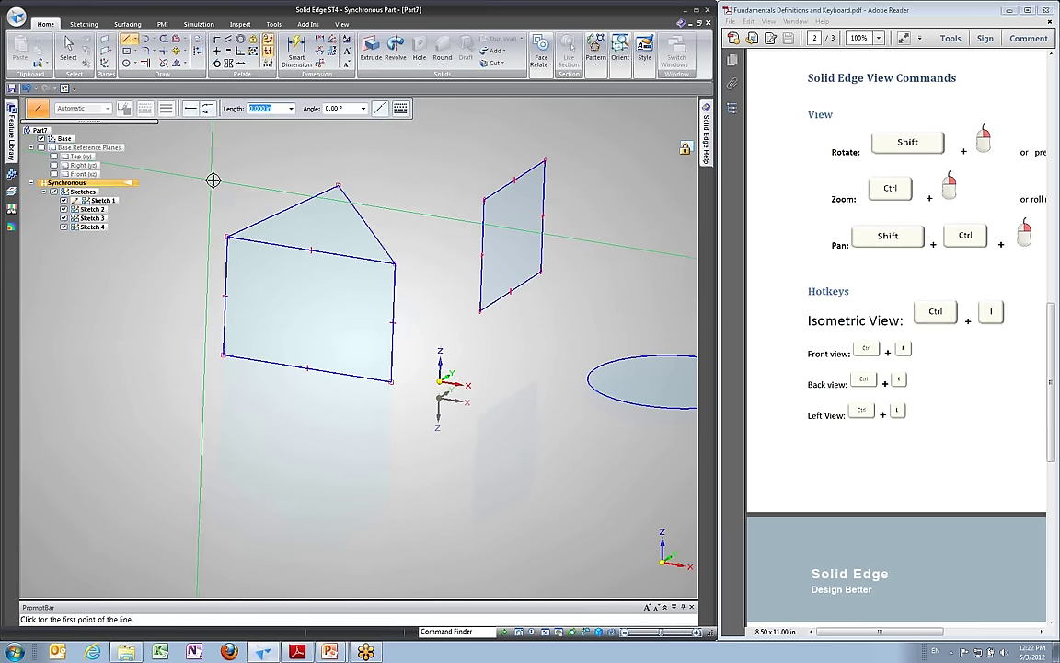
Sketch a small circle to the left of the house profile using the R shortcut.
click(70, 46)
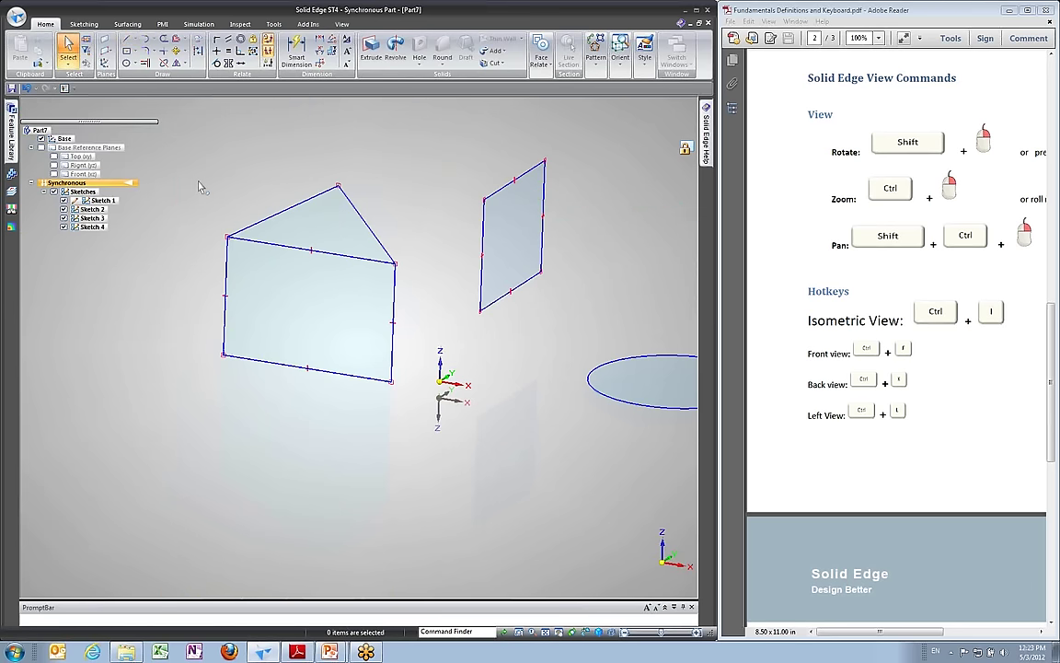
middle_drag(198, 187, 210, 205)
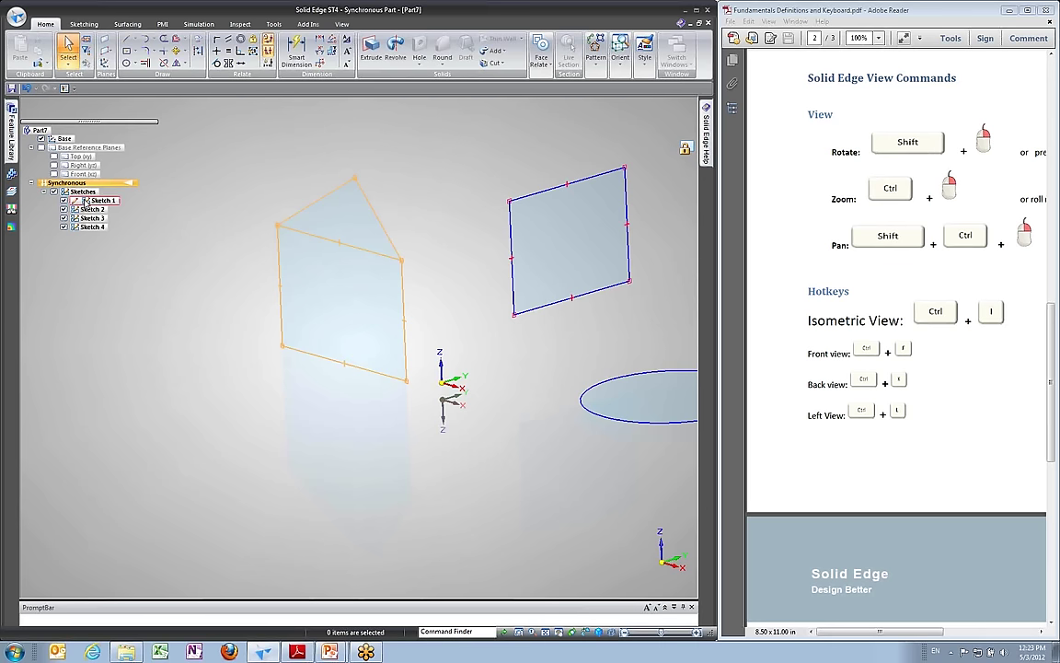
ctrl+shift+middle_drag(147, 204, 197, 202)
key(r)
click(230, 262)
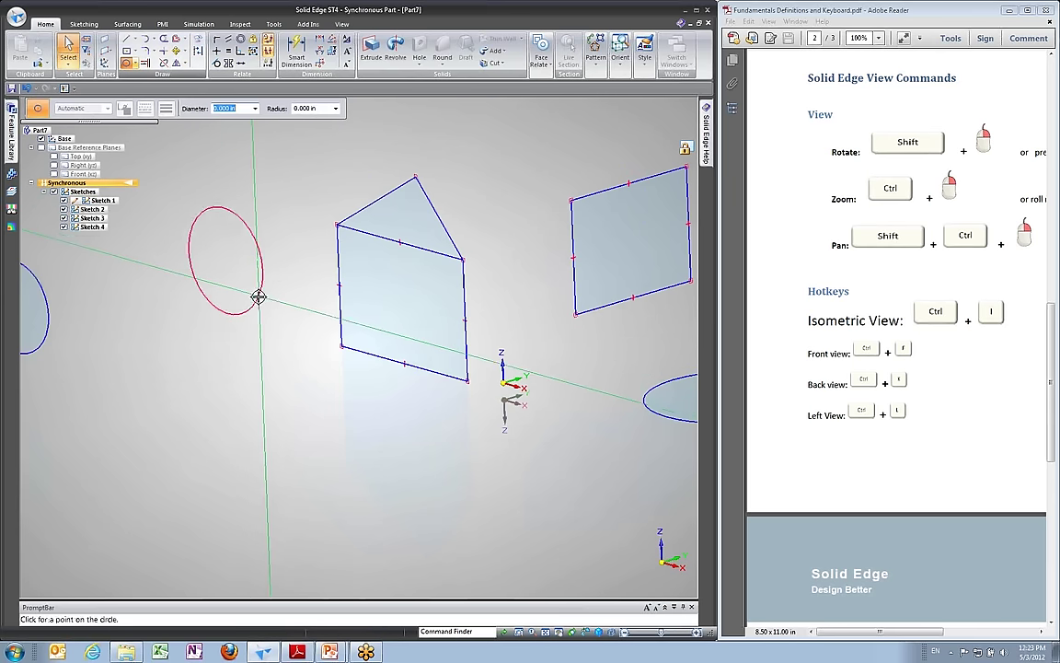
click(263, 291)
key(Escape)
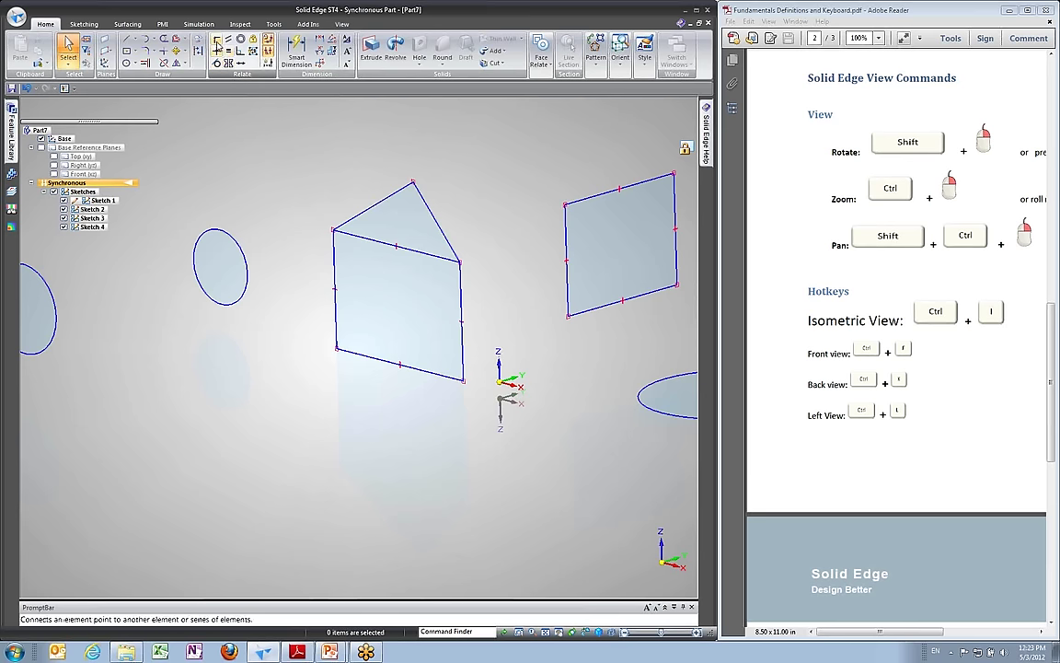
mouse_move(360, 154)
shift+middle_down()
mouse_move(409, 216)
mouse_move(452, 202)
mouse_move(452, 182)
mouse_move(386, 232)
mouse_move(322, 224)
shift+middle_up()
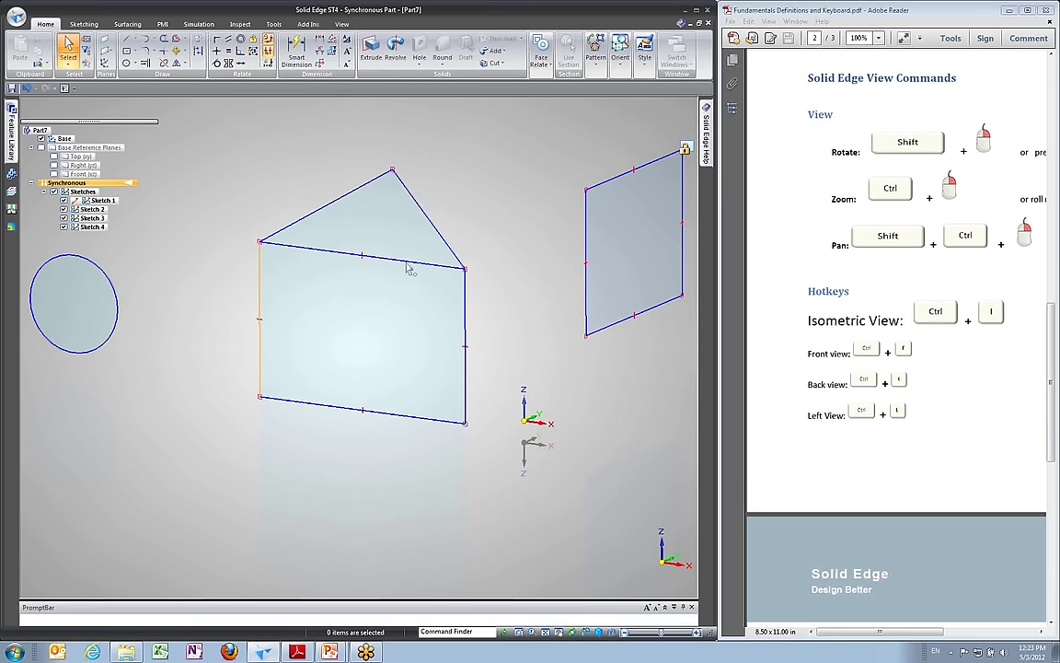
Apply a Horizontal/Vertical relation aligning the roof apex above the lower edge's midpoint.
click(218, 51)
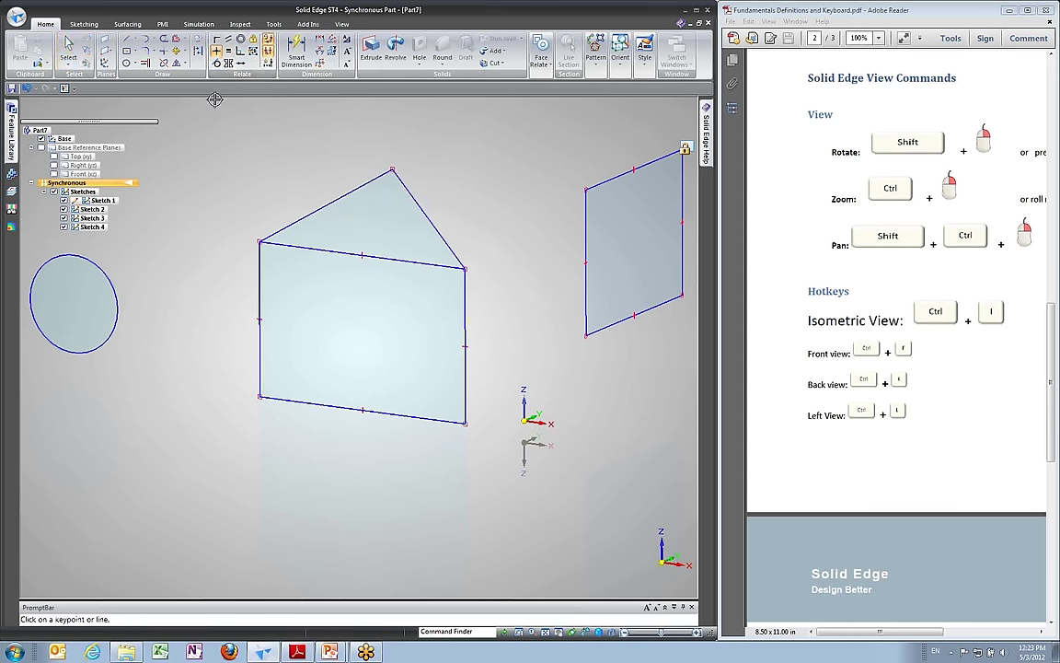
click(392, 169)
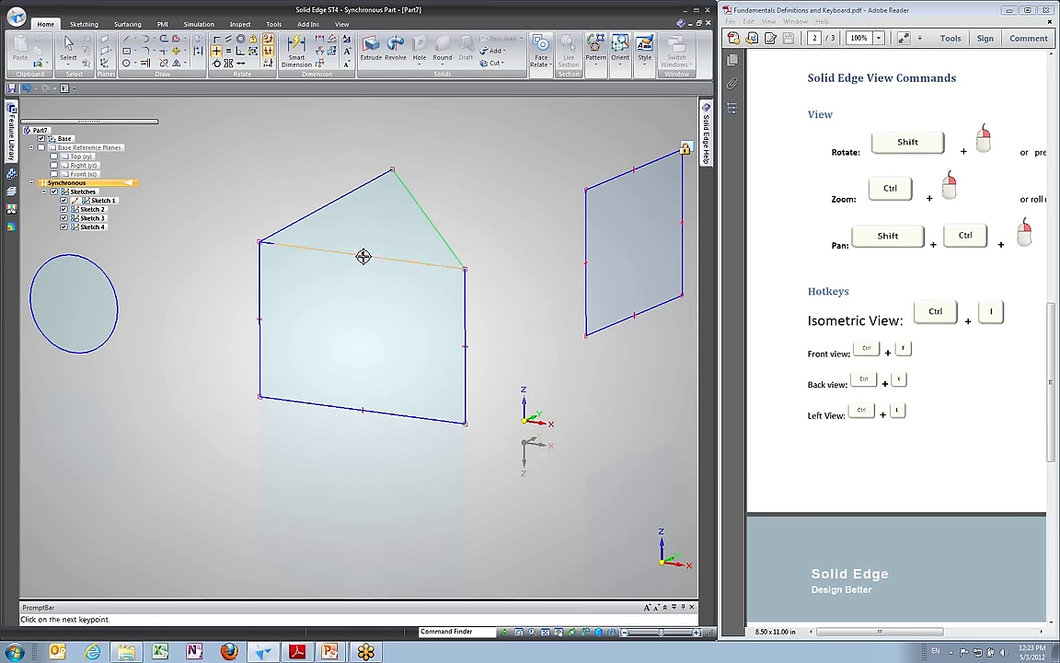
click(362, 256)
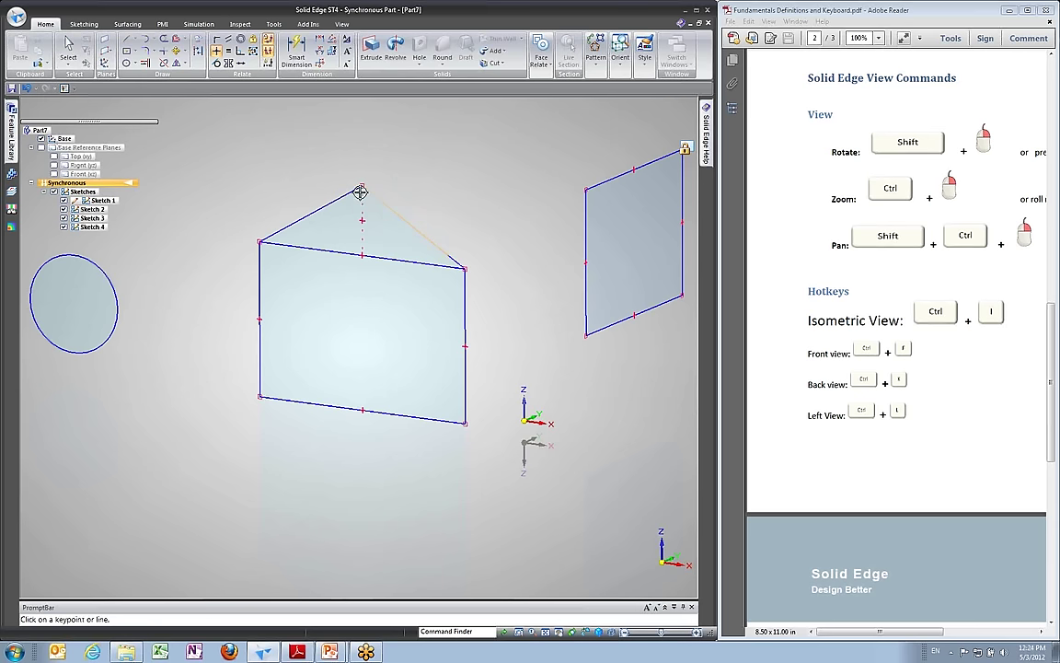
click(268, 57)
click(269, 56)
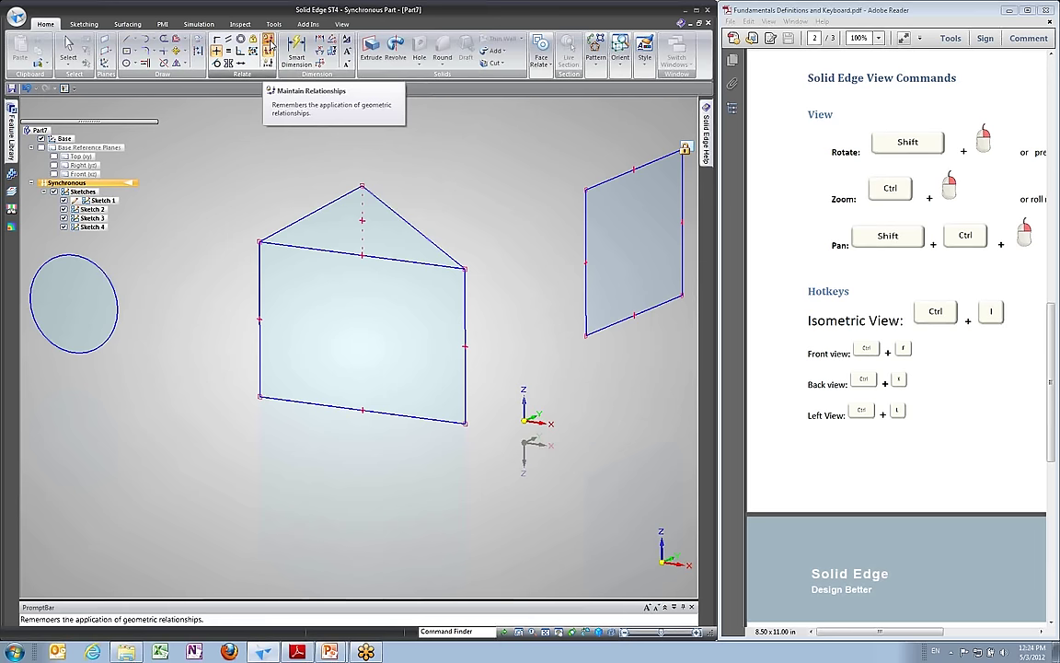
Drag the roof's apex to reshape the triangular peak.
click(68, 46)
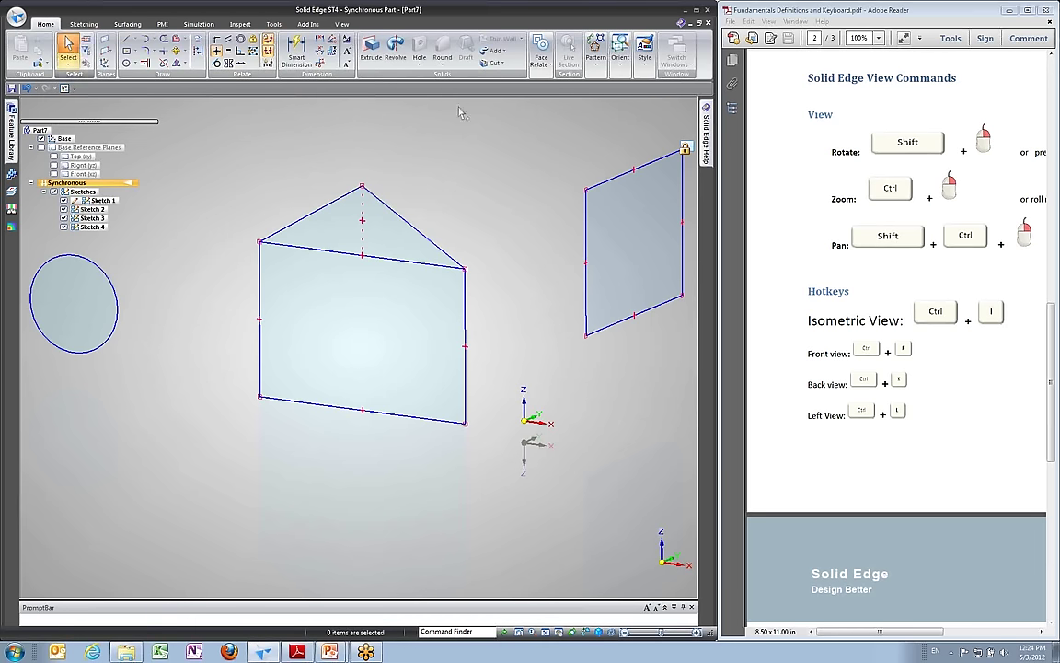
click(398, 213)
mouse_move(363, 185)
mouse_down()
mouse_move(385, 176)
mouse_move(394, 195)
mouse_move(359, 196)
mouse_move(364, 187)
mouse_move(407, 216)
mouse_move(397, 194)
mouse_move(365, 191)
mouse_up()
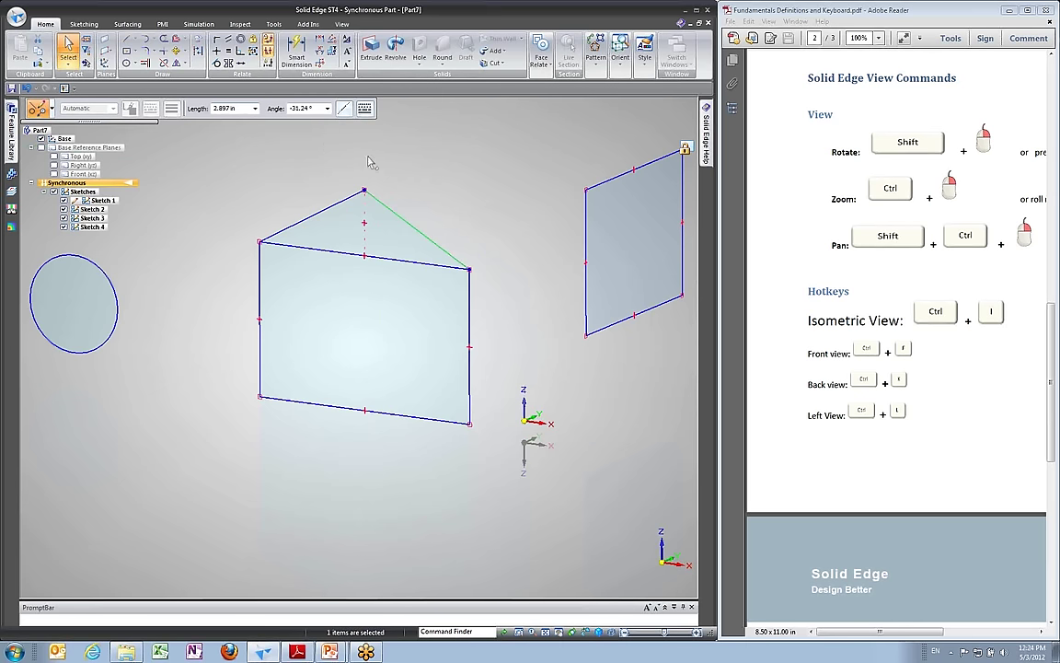
shift+middle_drag(635, 169, 555, 226)
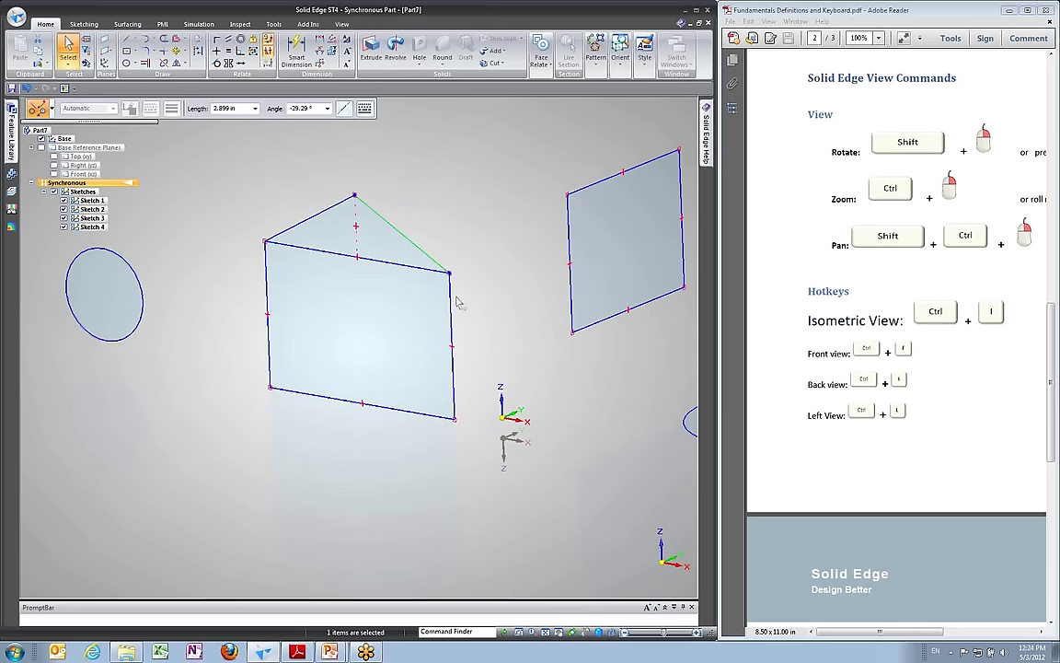
click(123, 61)
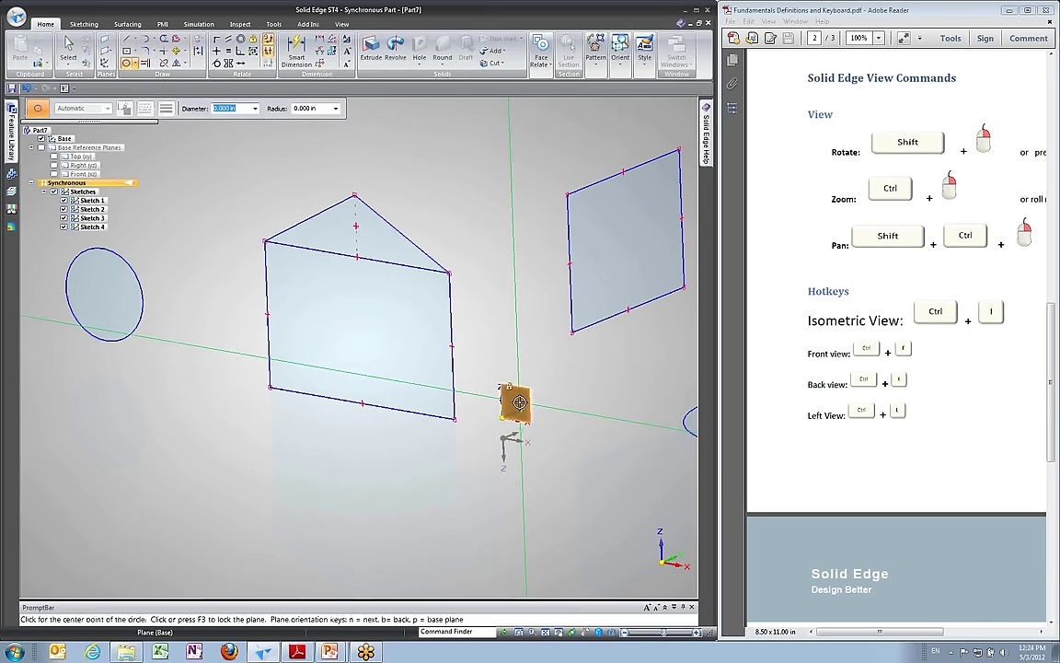
Lock onto the rectangle face's plane and draw a small circle on it below the apex.
click(518, 397)
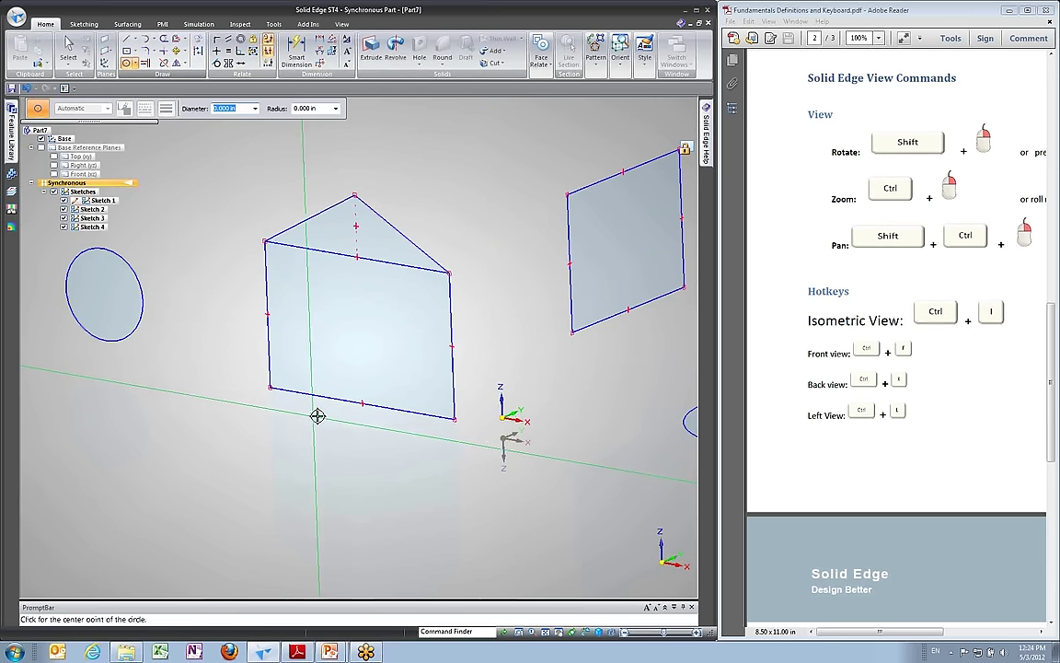
scroll(318, 419, up, 3)
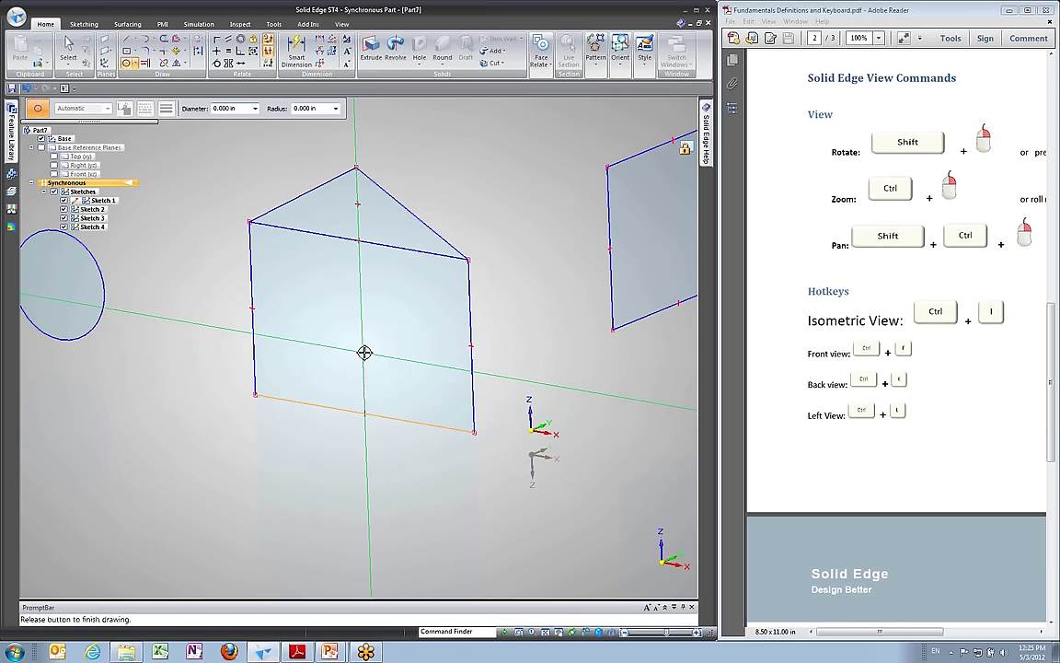
click(362, 352)
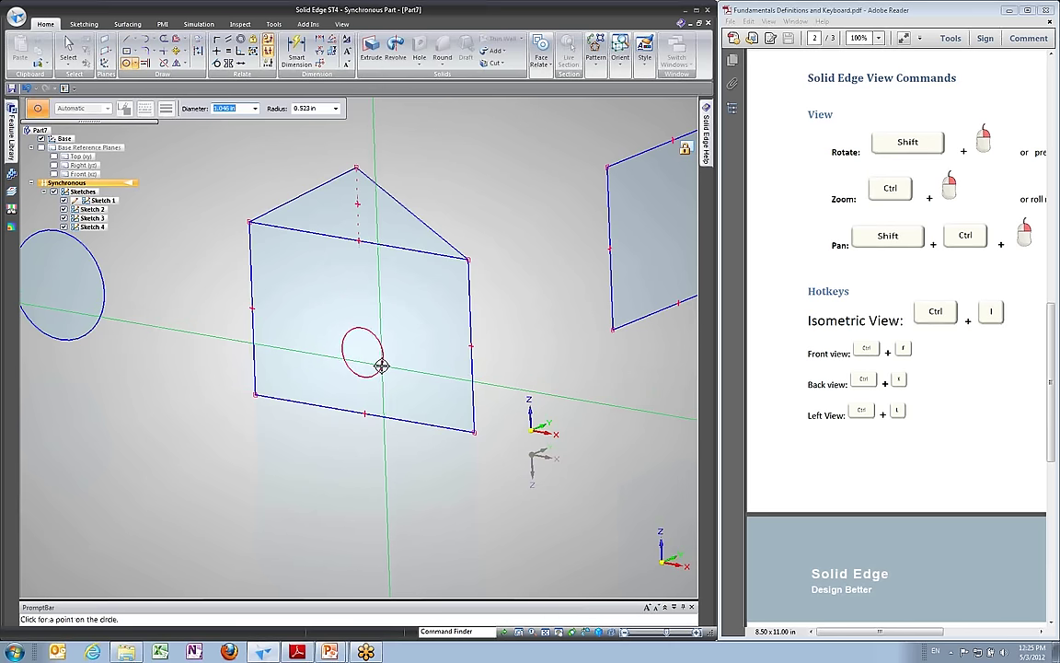
click(385, 368)
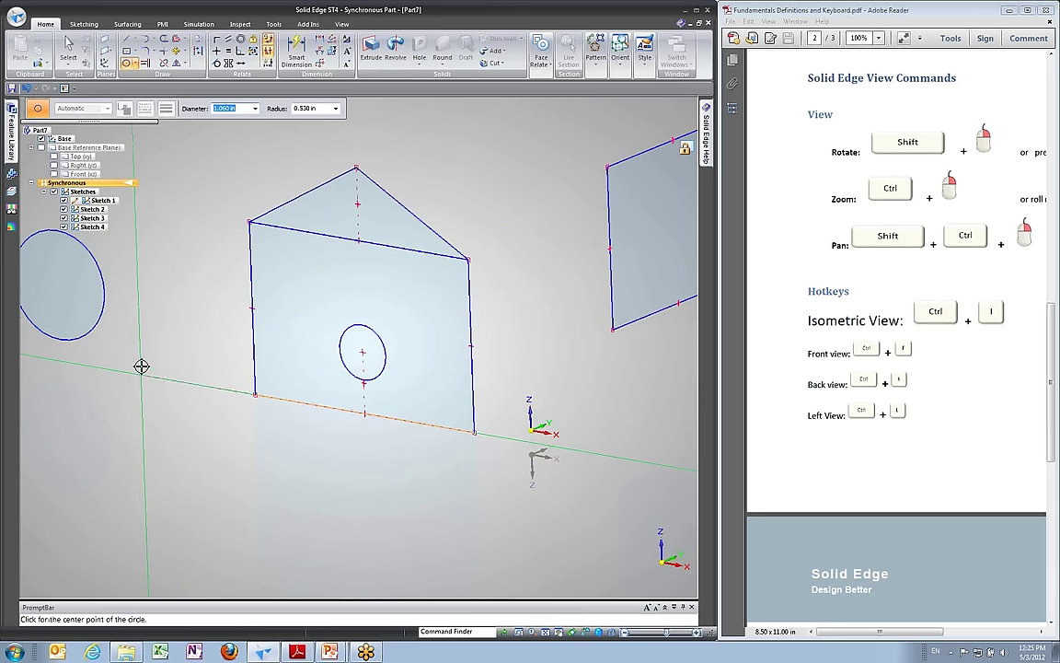
key(Escape)
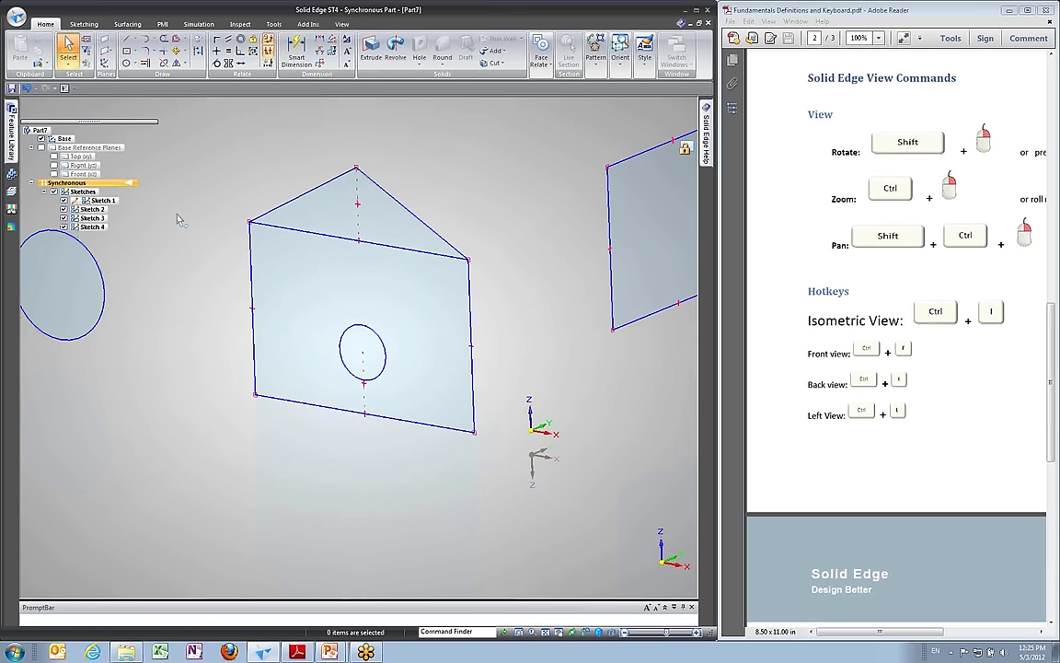
Drag the face's right edge inward to narrow the profile.
click(472, 339)
mouse_move(472, 339)
mouse_down()
mouse_move(491, 340)
mouse_move(411, 336)
mouse_up()
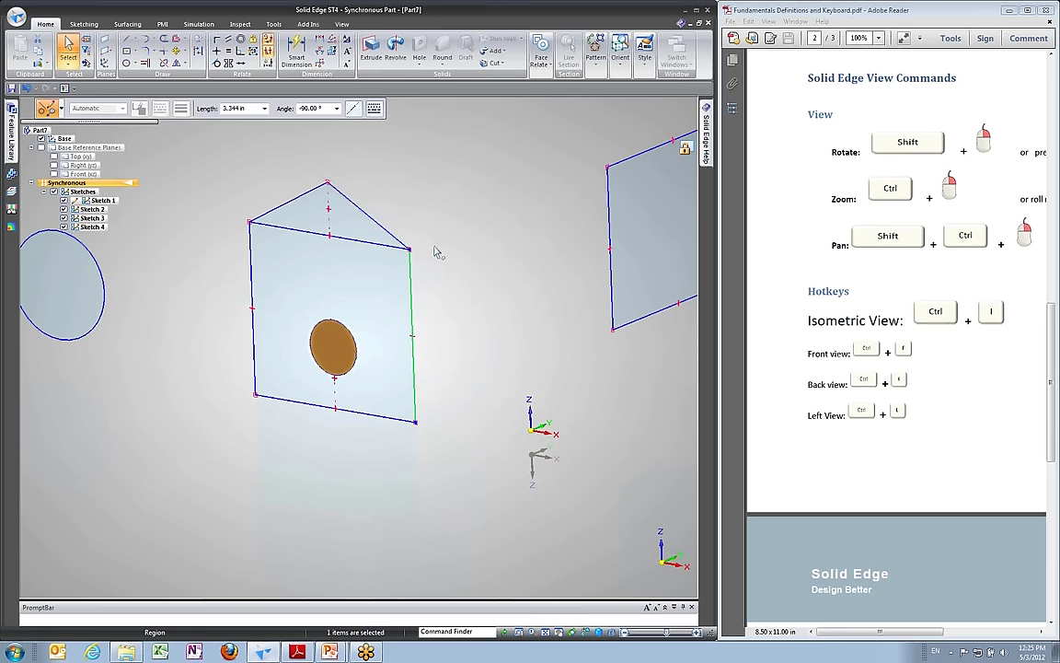
click(319, 41)
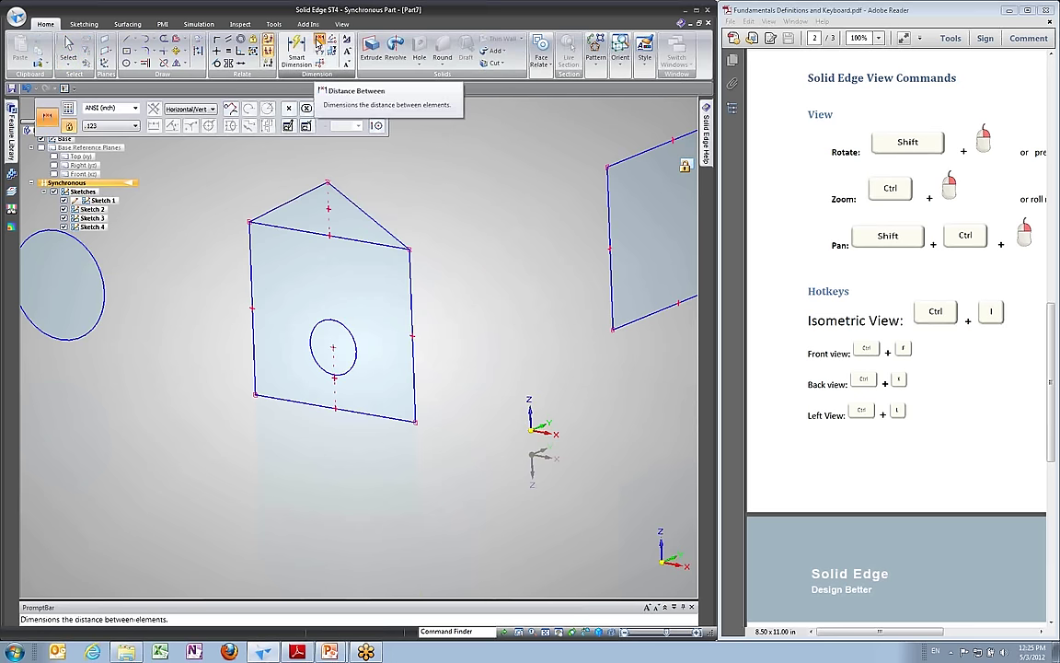
Dimension the circle 1.500 in above the face's bottom edge.
click(360, 411)
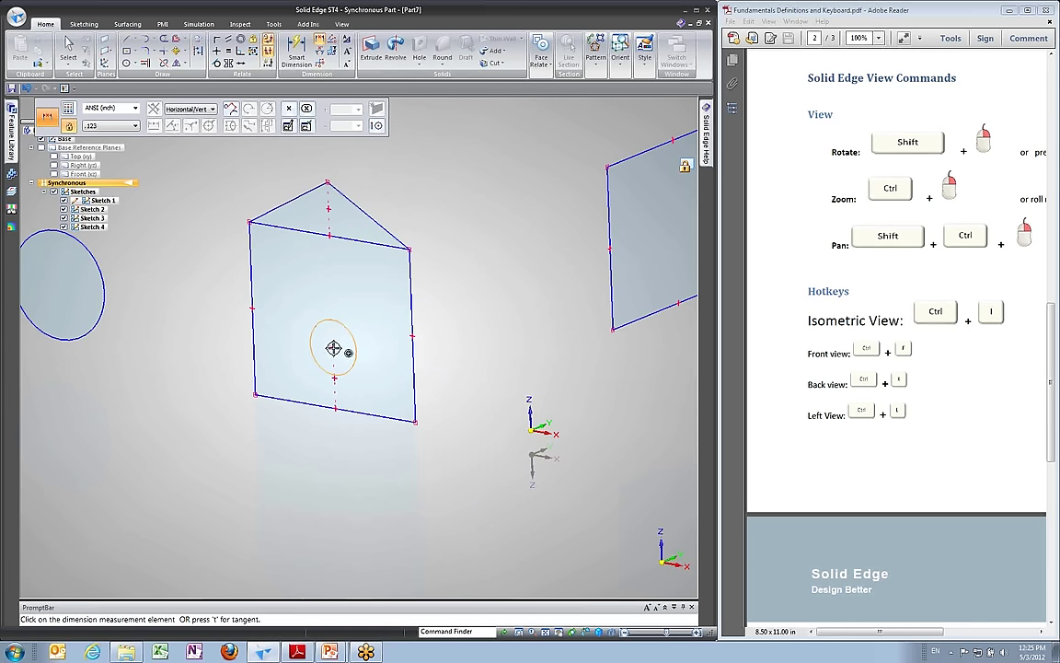
click(333, 347)
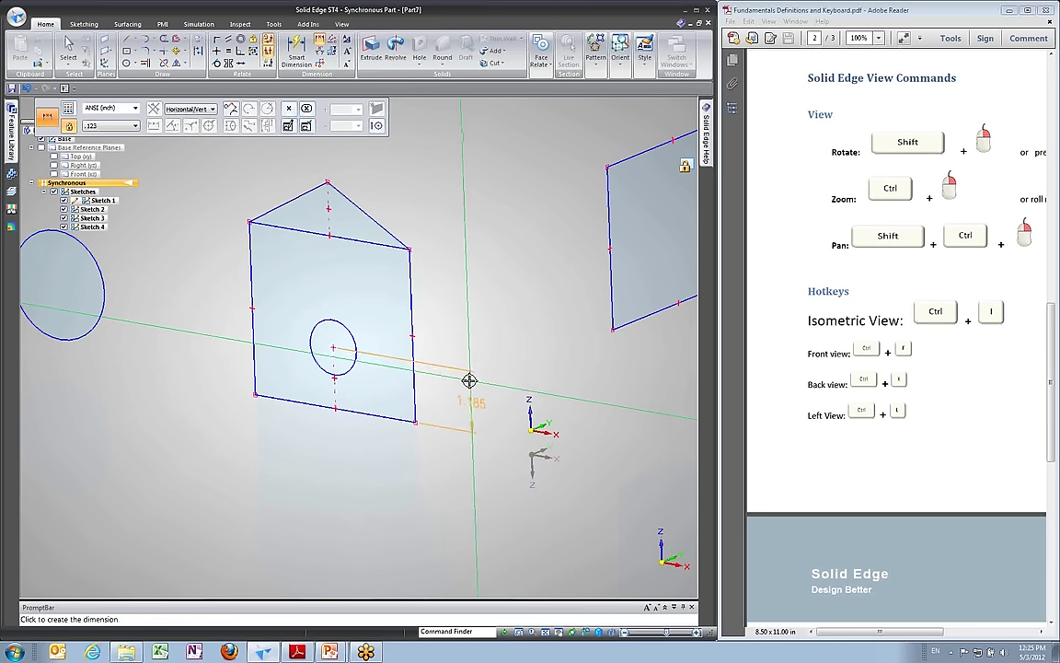
click(469, 378)
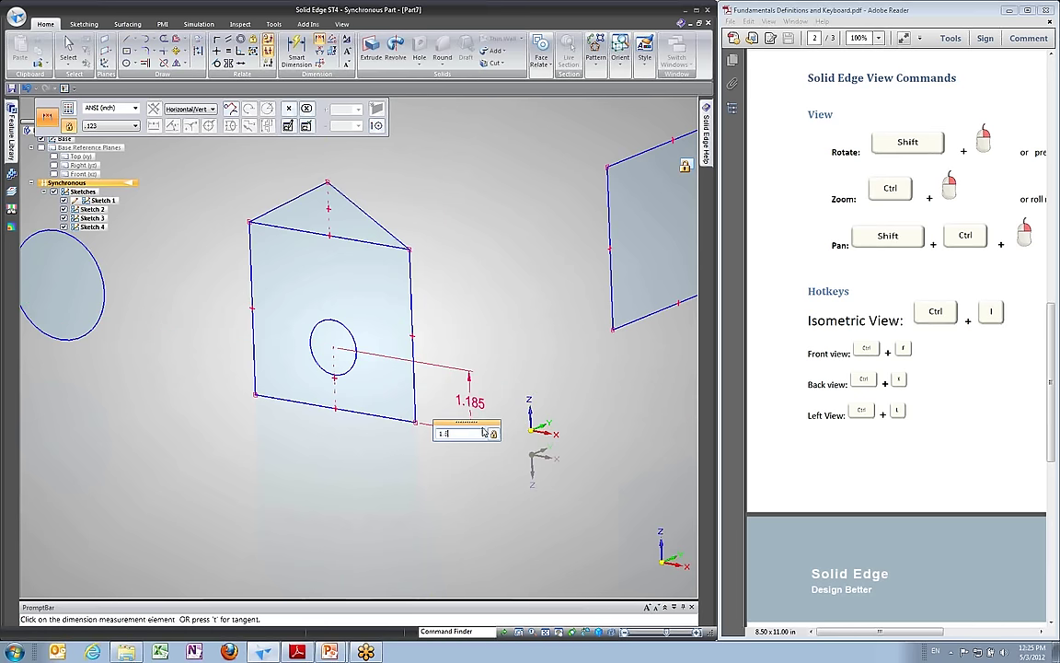
key(Return)
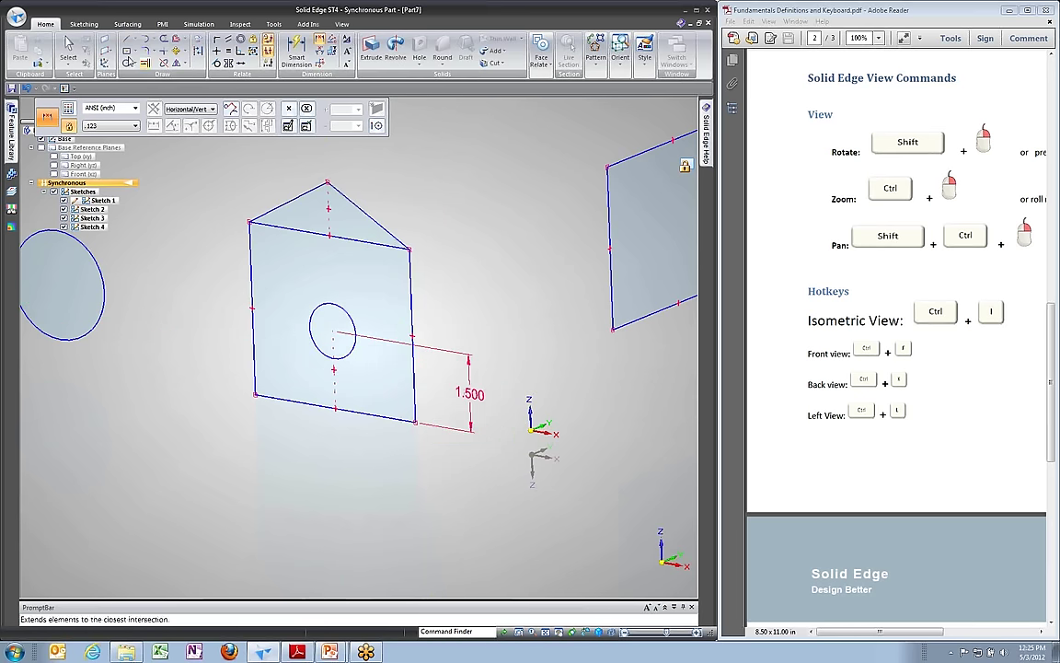
Stretch the face downward by dragging its bottom edge.
click(68, 47)
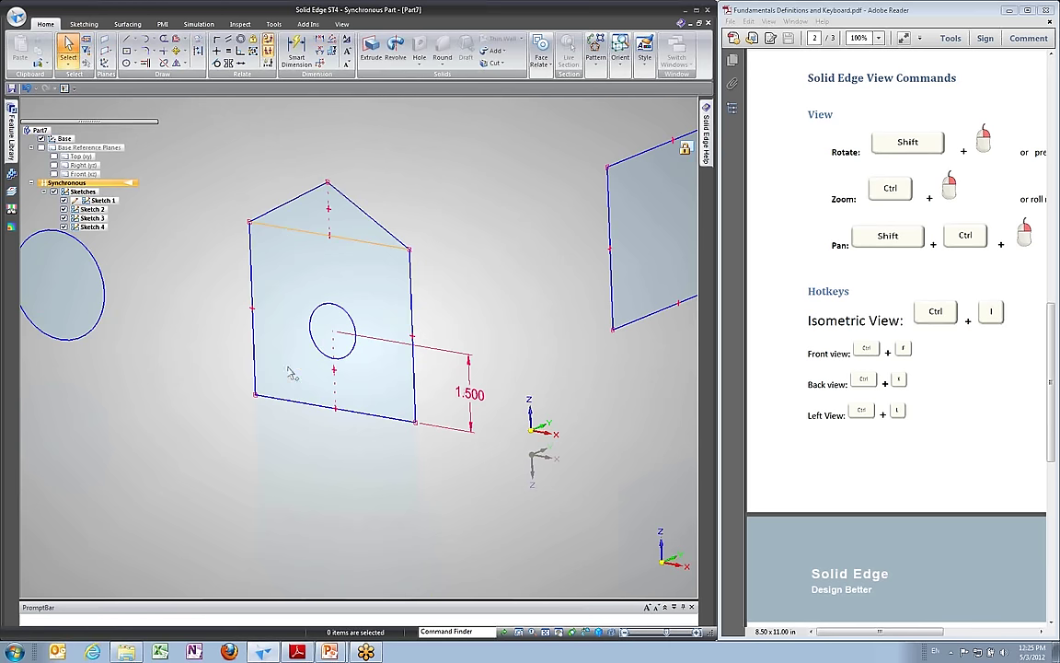
click(303, 405)
drag(303, 405, 480, 330)
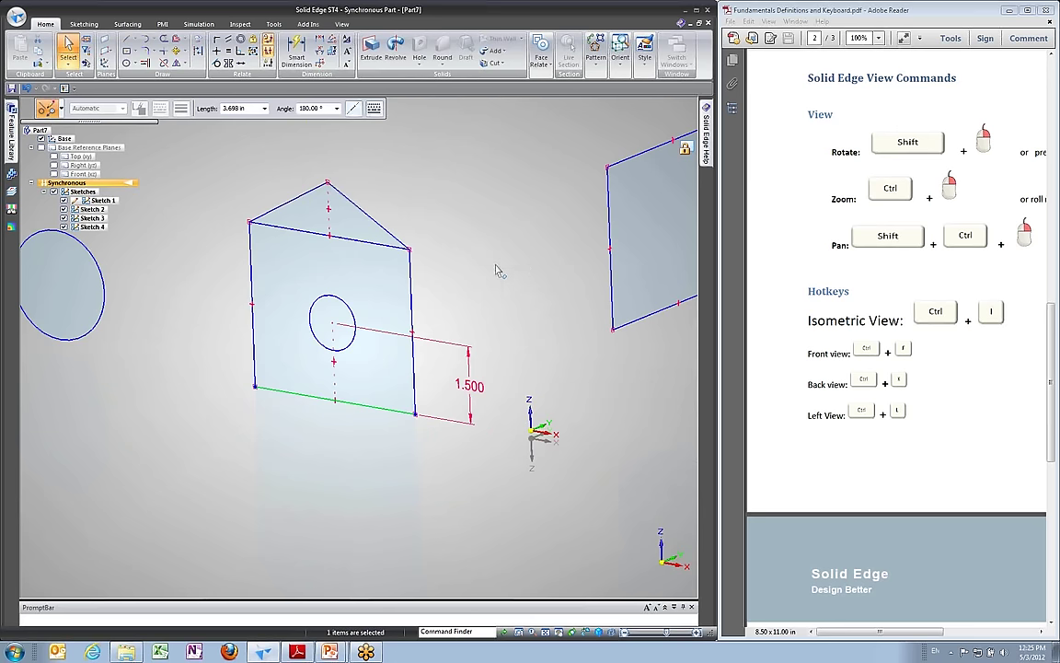
middle_drag(497, 261, 368, 279)
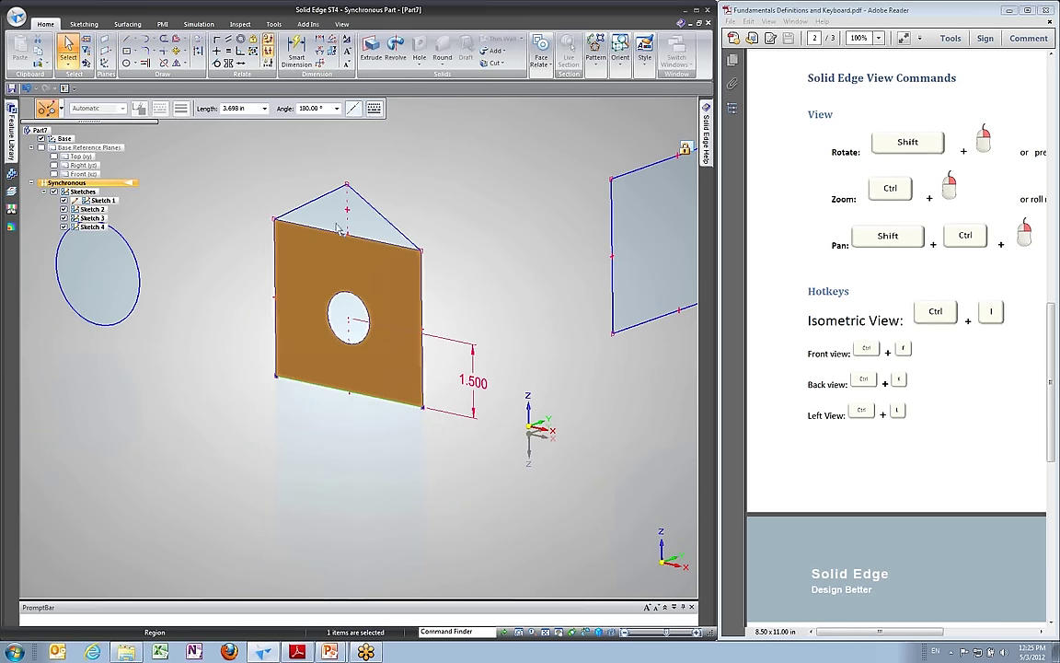
Extrude the front rectangle region to a shorter height, creating Protrusion 1 with the circle as a hole.
click(313, 266)
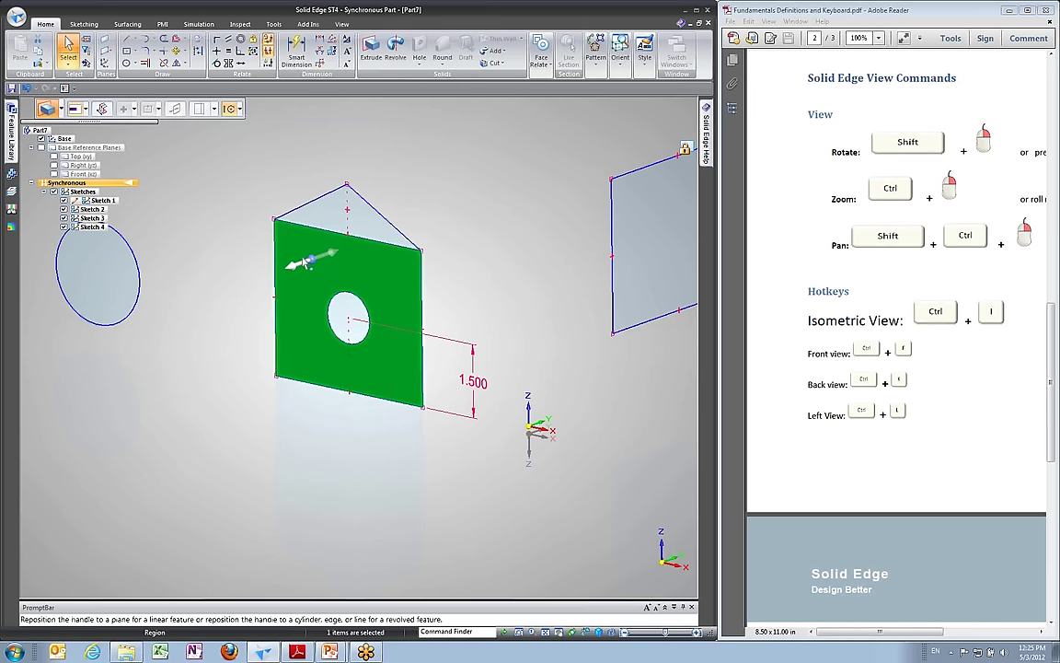
click(303, 265)
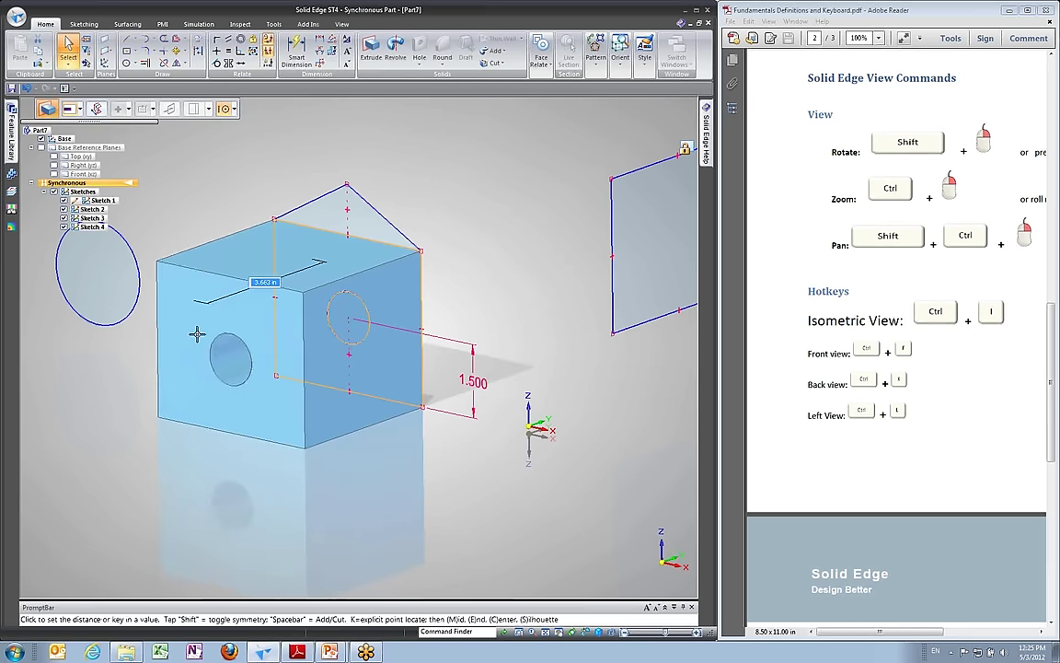
click(256, 339)
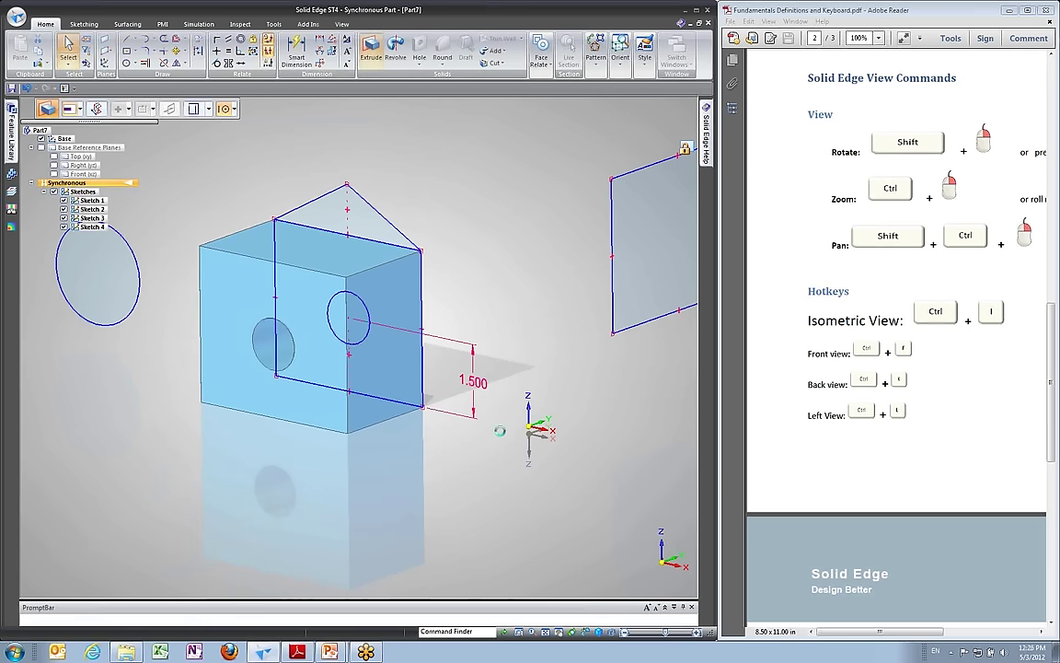
shift+middle_drag(502, 318, 390, 360)
shift+middle_drag(549, 440, 517, 332)
mouse_move(504, 229)
shift+middle_down()
mouse_move(410, 227)
mouse_move(397, 181)
shift+middle_up()
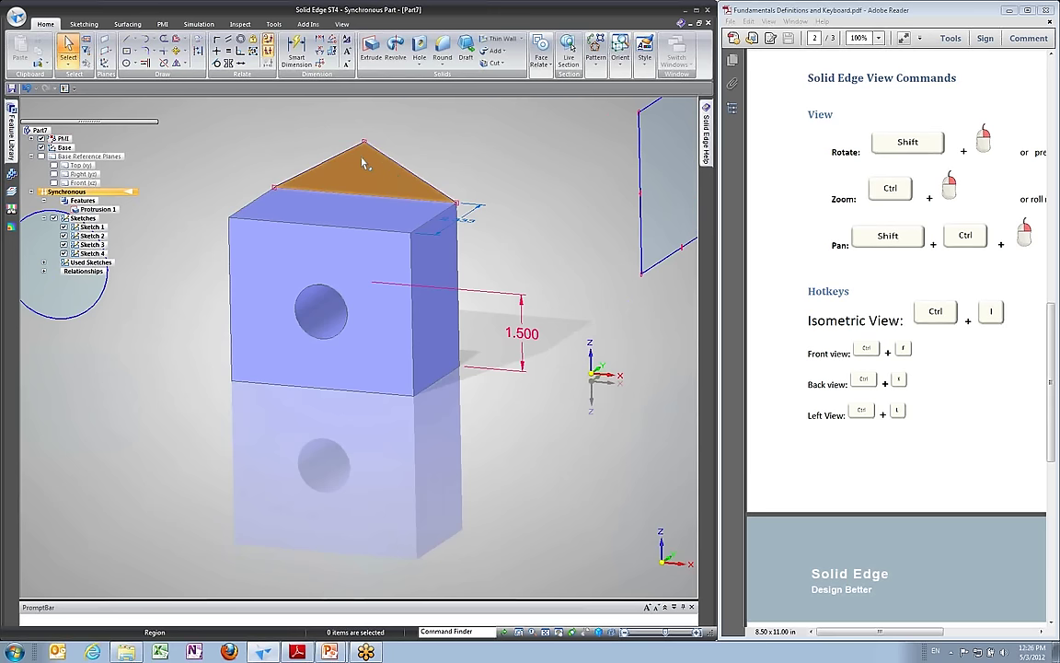
shift+middle_drag(378, 191, 467, 286)
Pull the box's right side face outward to make the box wider.
click(467, 285)
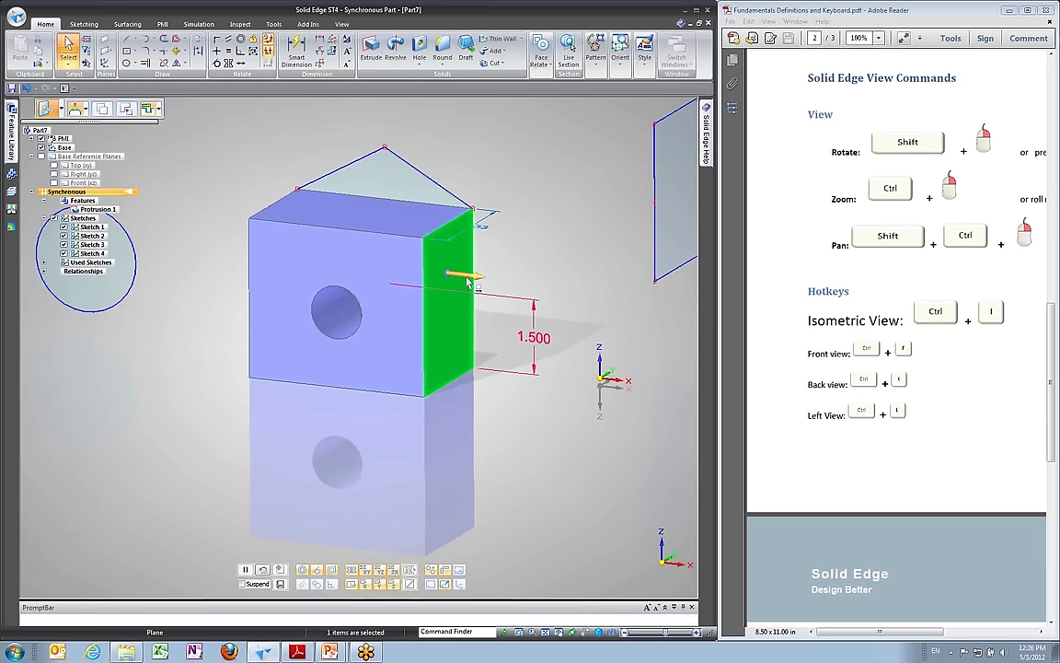
click(450, 276)
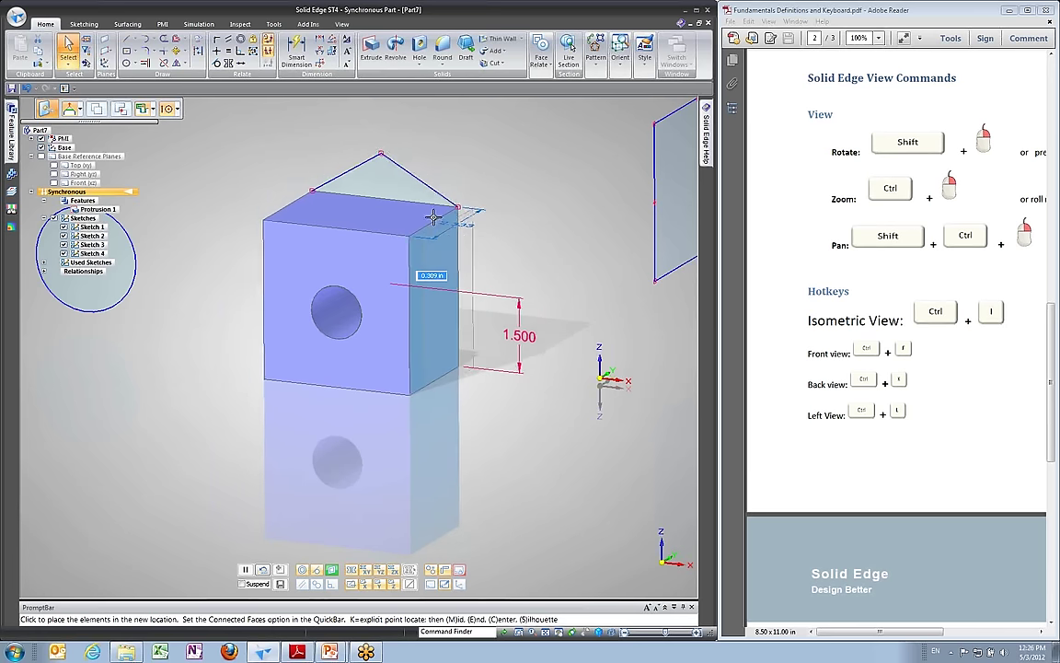
click(456, 296)
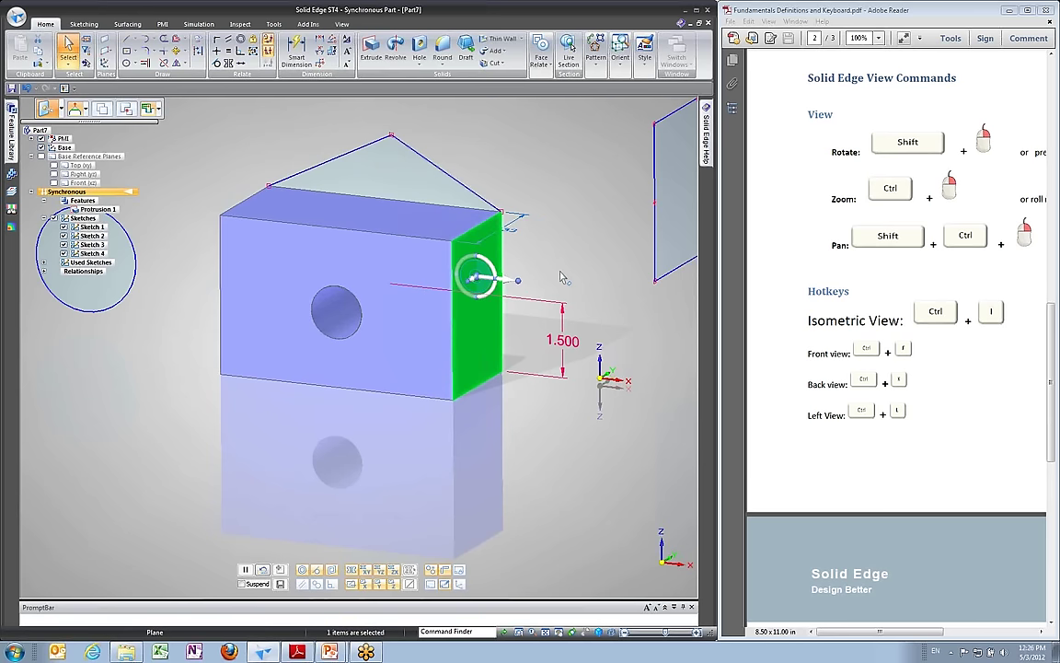
click(203, 190)
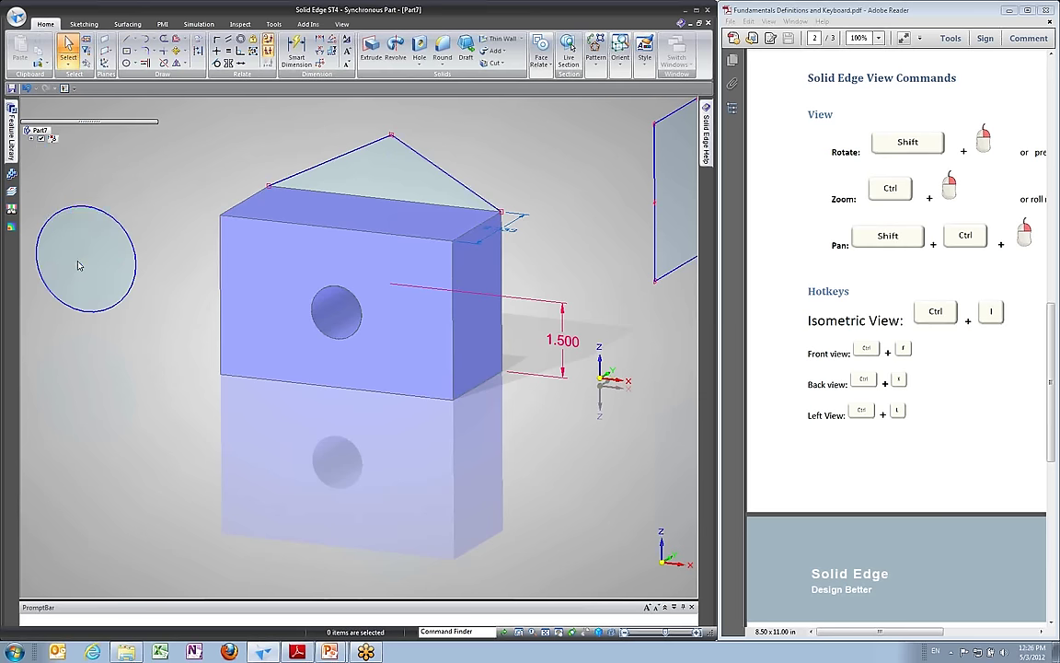
Expand Used Sketches in PathFinder and select Sketch 5.
click(44, 263)
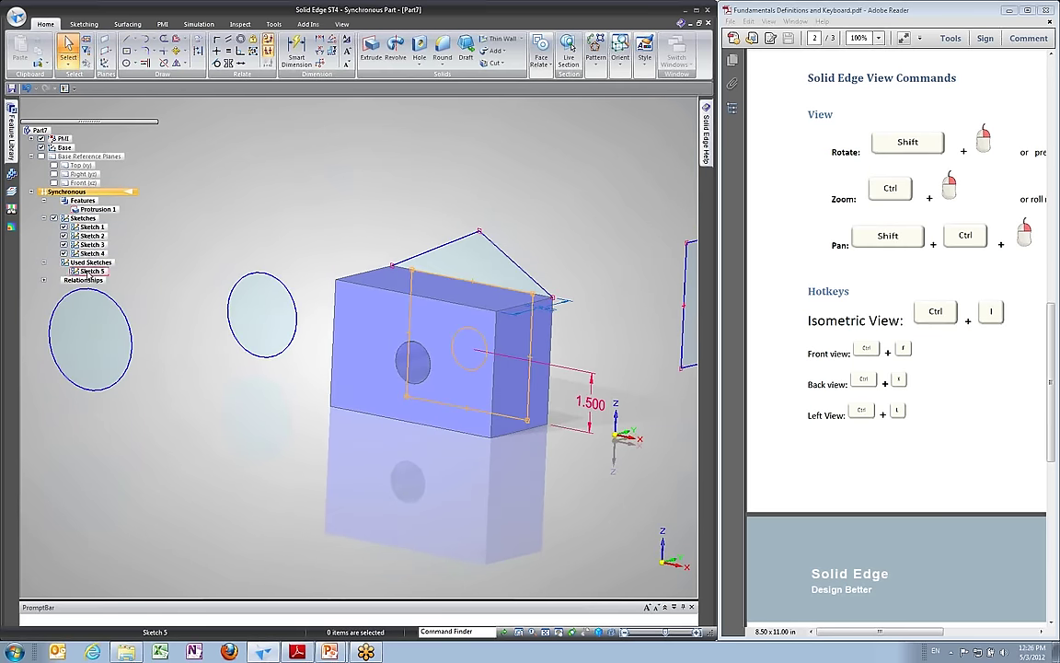
click(88, 272)
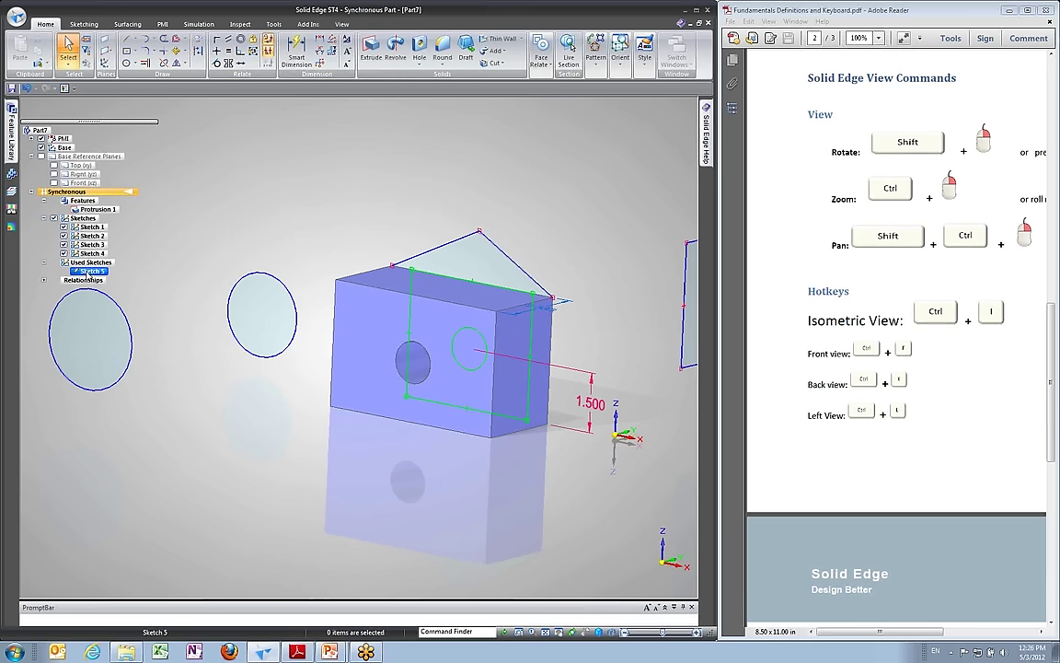
mouse_move(398, 557)
shift+middle_down()
mouse_move(539, 414)
mouse_move(225, 362)
mouse_move(84, 276)
shift+middle_up()
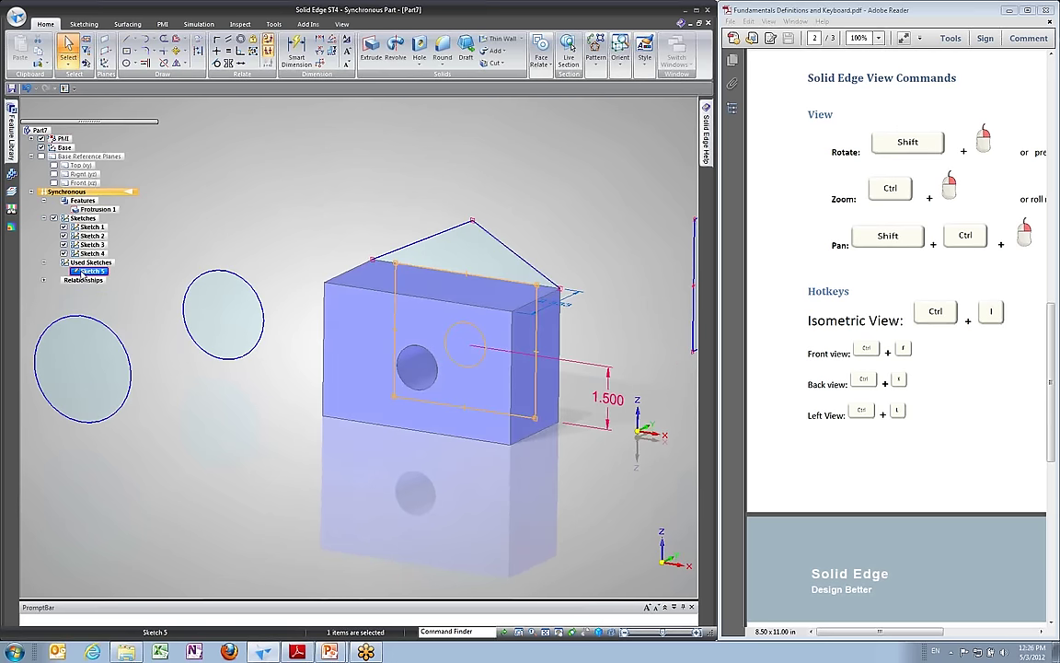
Raise the hole's distance dimension from 1.500 to 2.000.
click(610, 402)
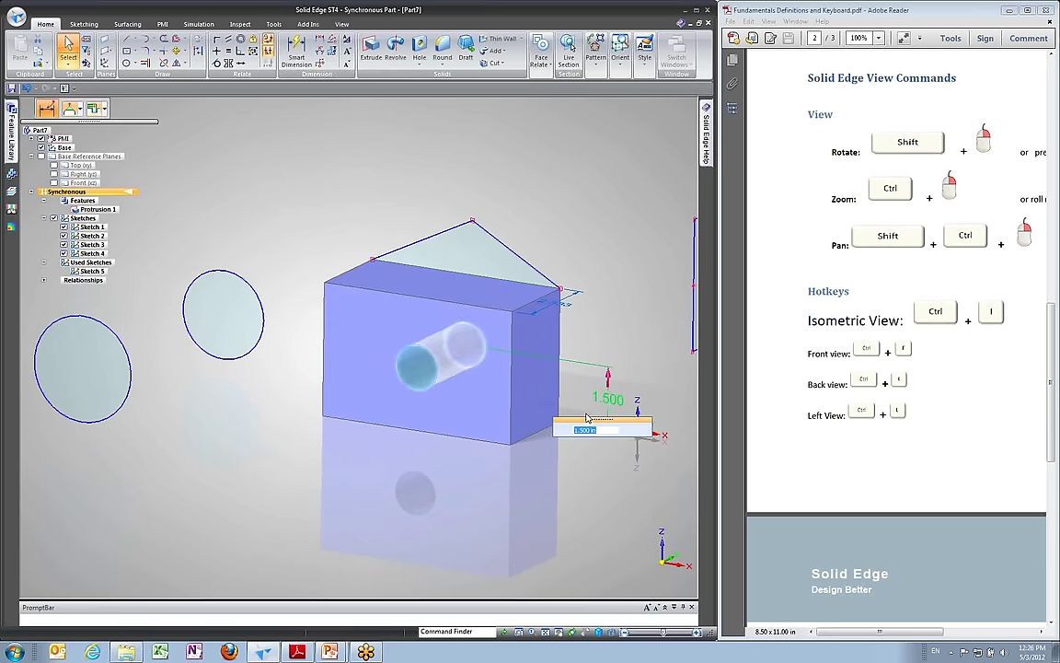
scroll(595, 432, up, 3)
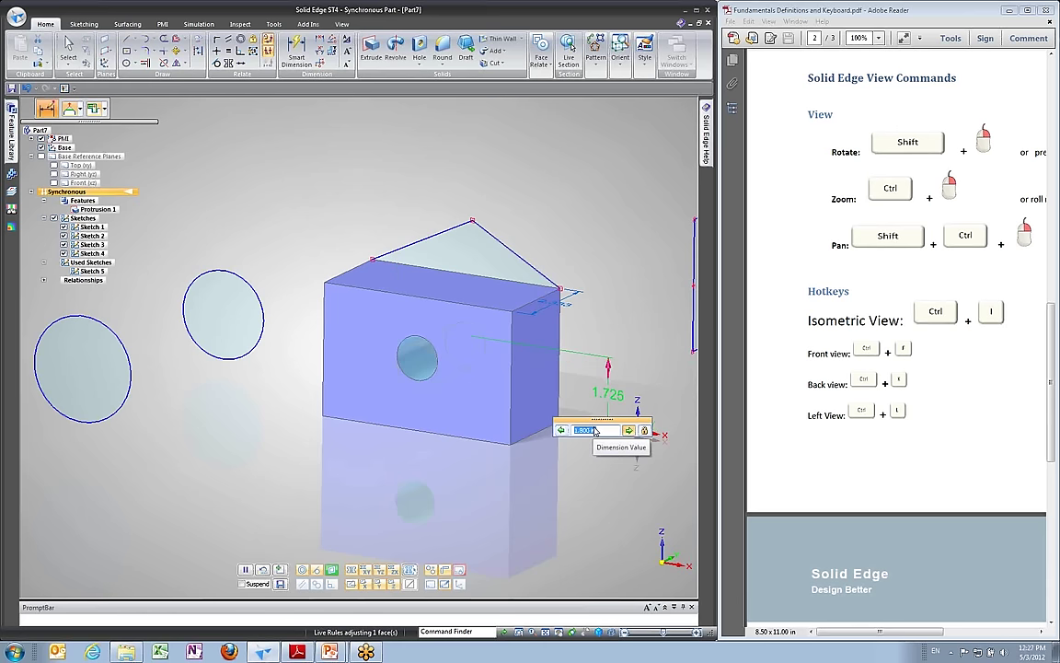
scroll(594, 432, up, 2)
scroll(599, 434, up, 1)
key(Return)
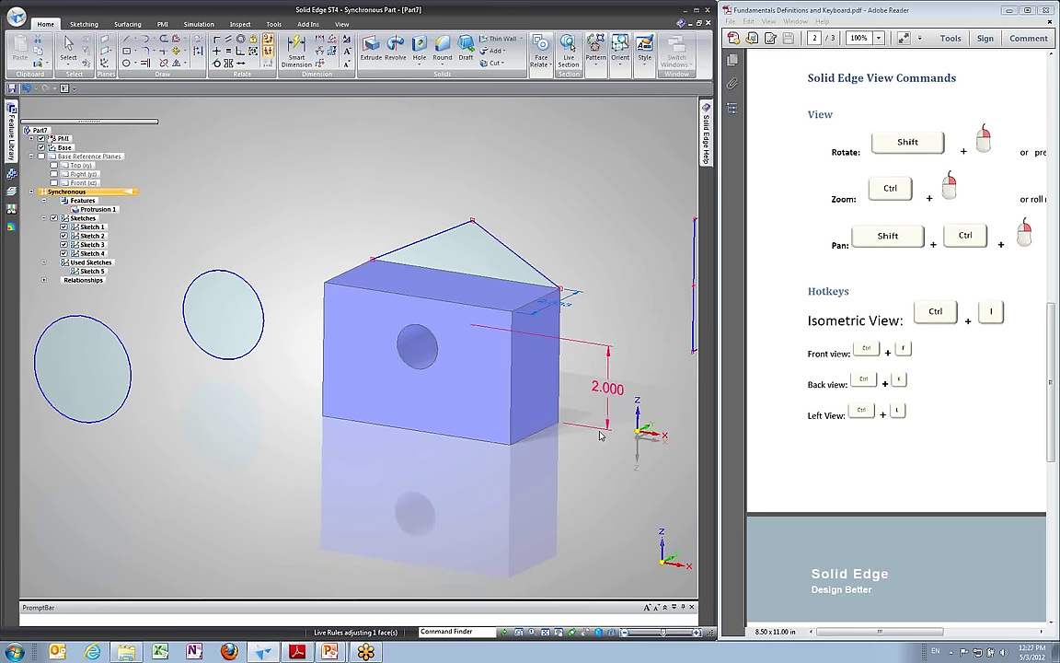
middle_drag(448, 335, 532, 337)
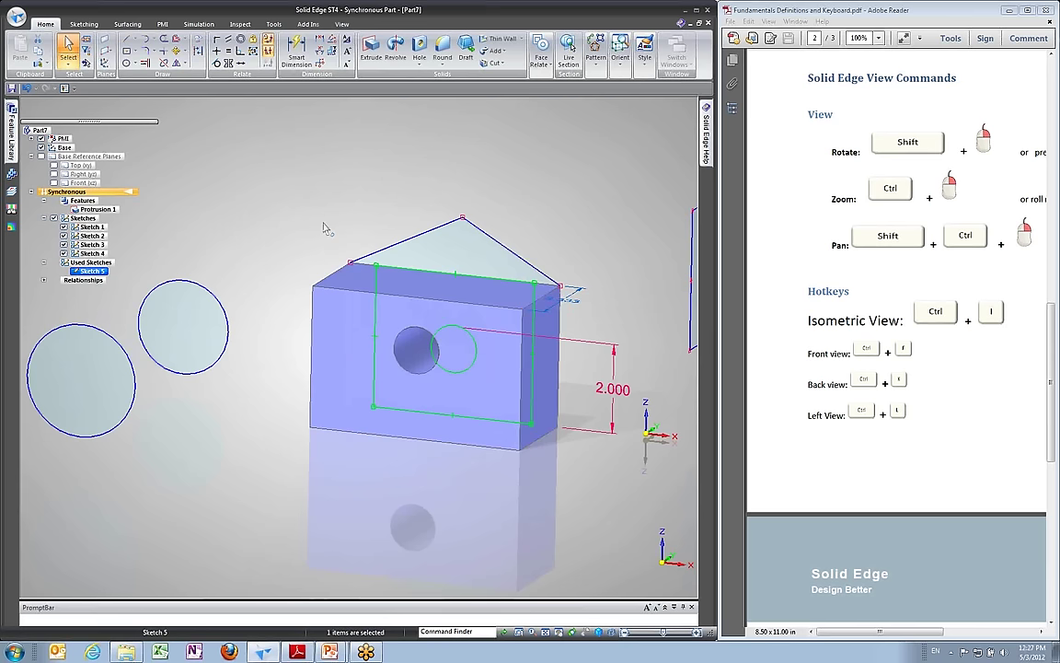
Restore Sketch 5 from Used Sketches and orbit to view the block's front face.
right_click(98, 273)
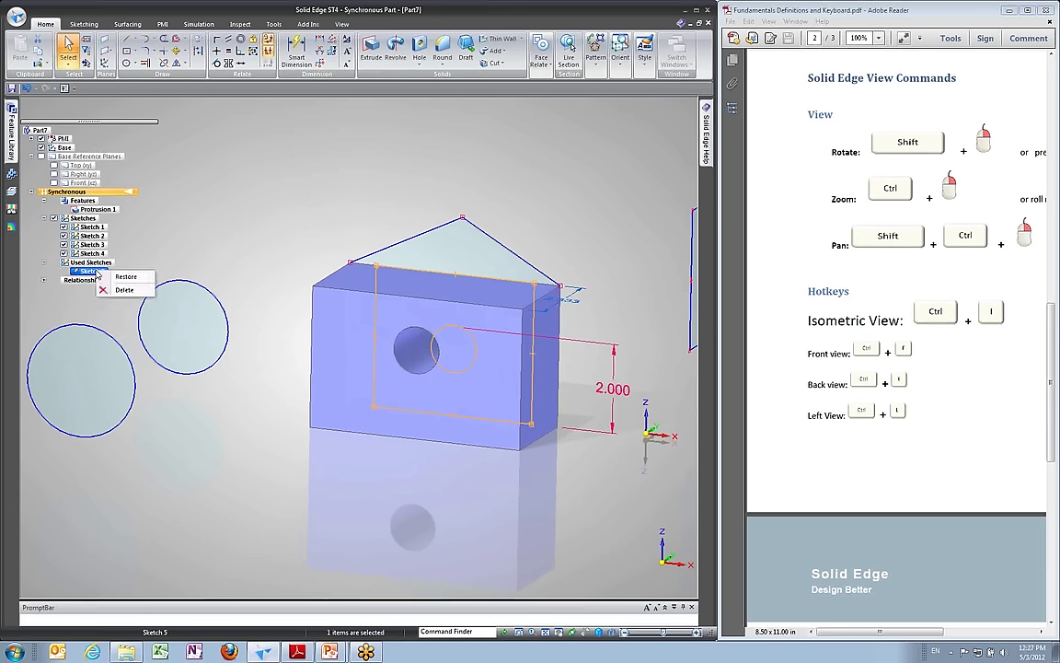
click(125, 276)
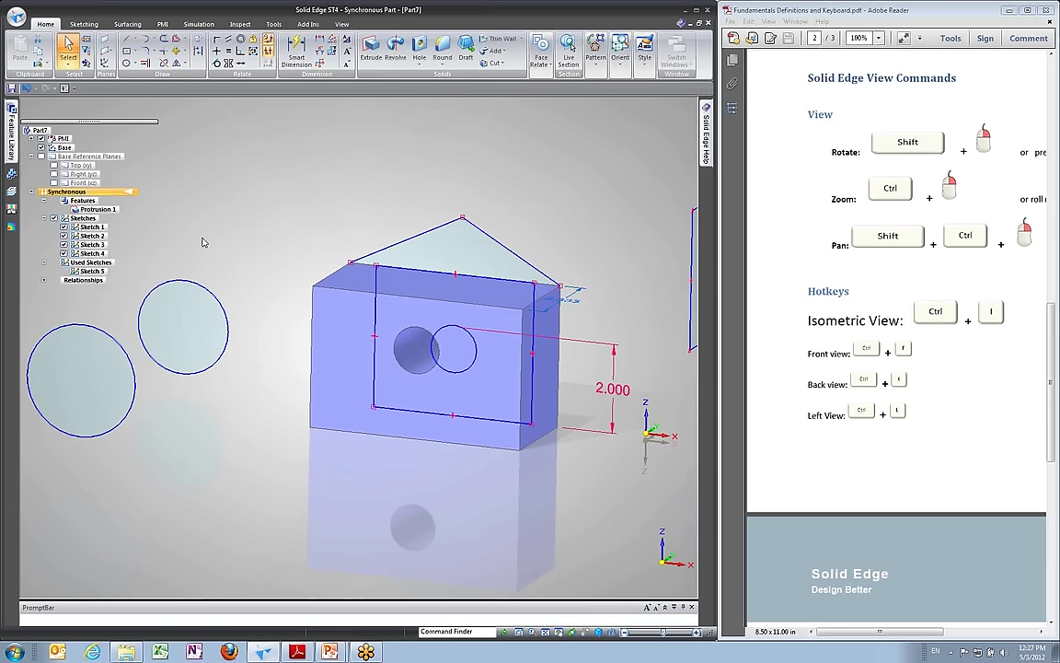
middle_drag(285, 229, 488, 302)
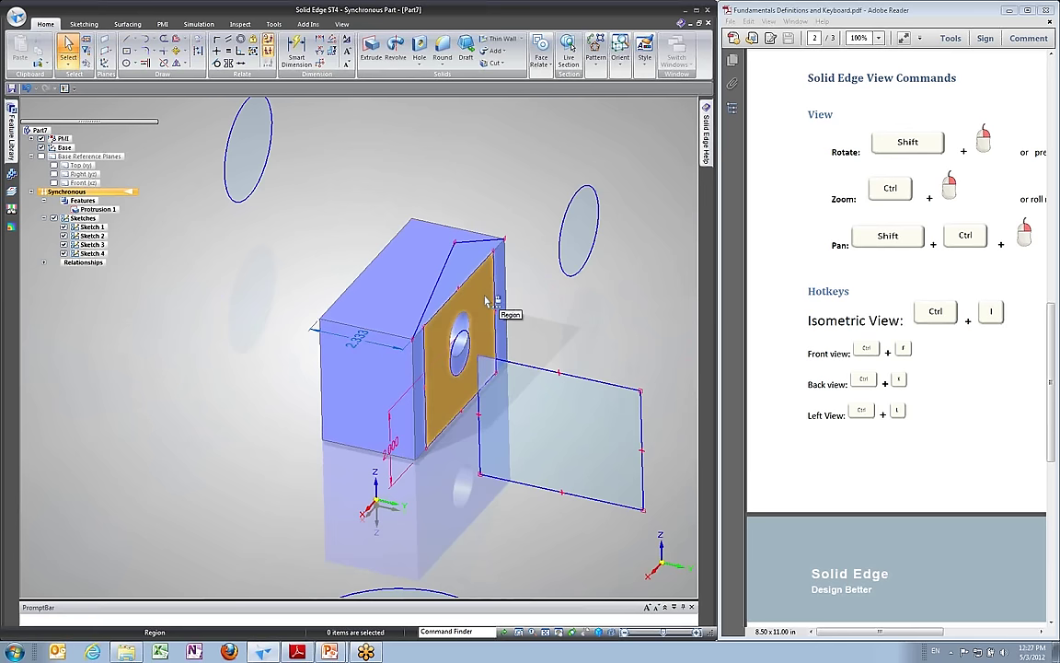
middle_drag(364, 256, 298, 317)
scroll(297, 317, down, 3)
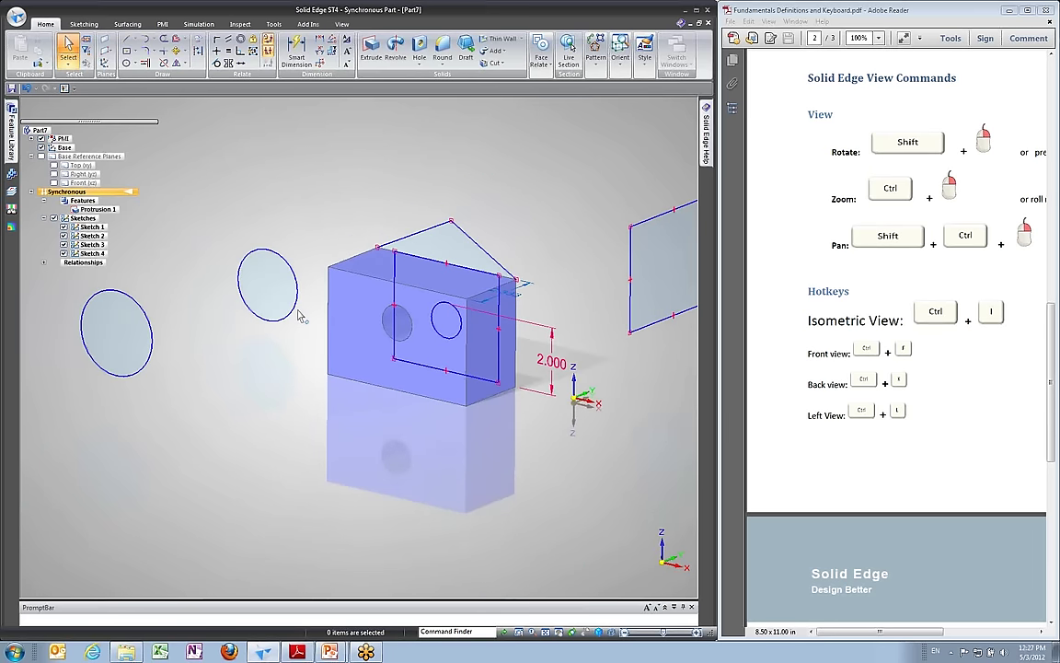
Delete the Protrusion 1 solid.
click(99, 209)
key(Delete)
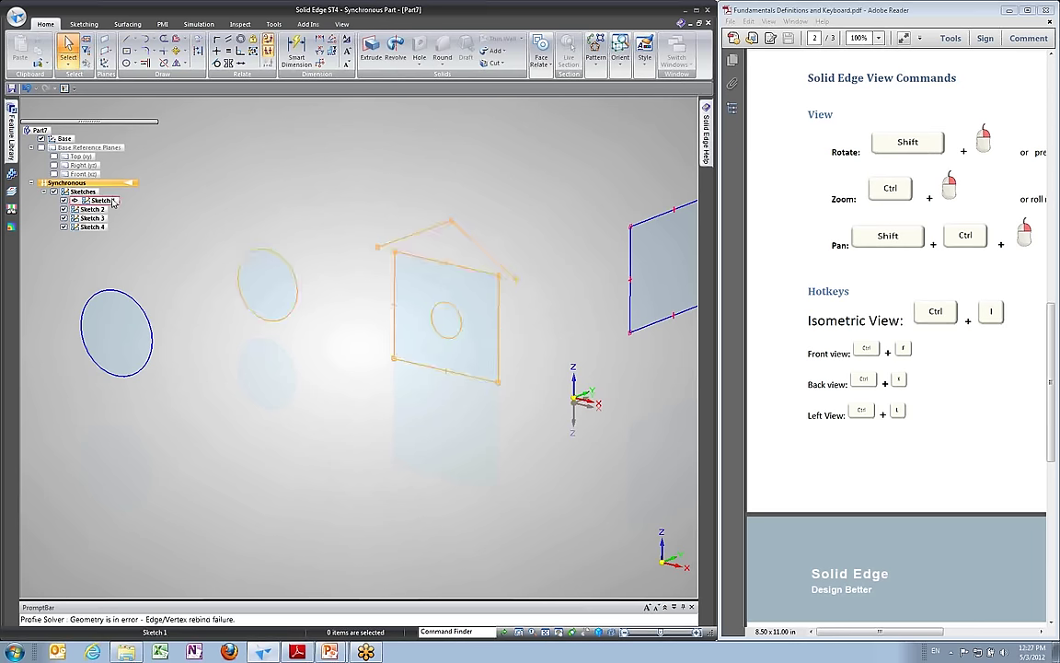
scroll(507, 260, up, 1)
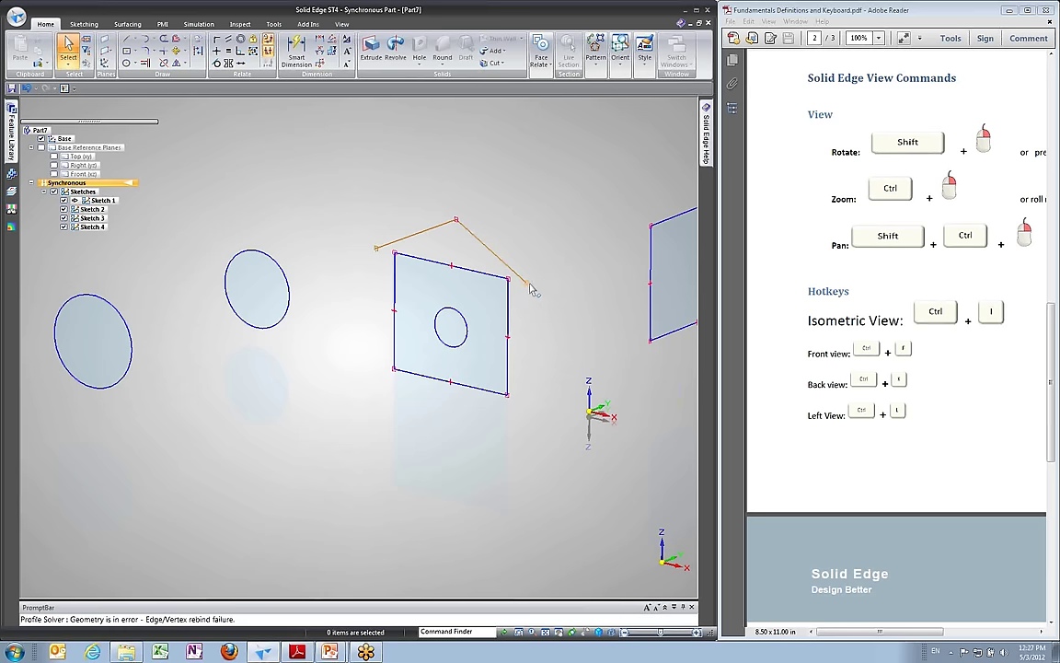
Delete the slanted roof lines above the rectangle.
click(485, 249)
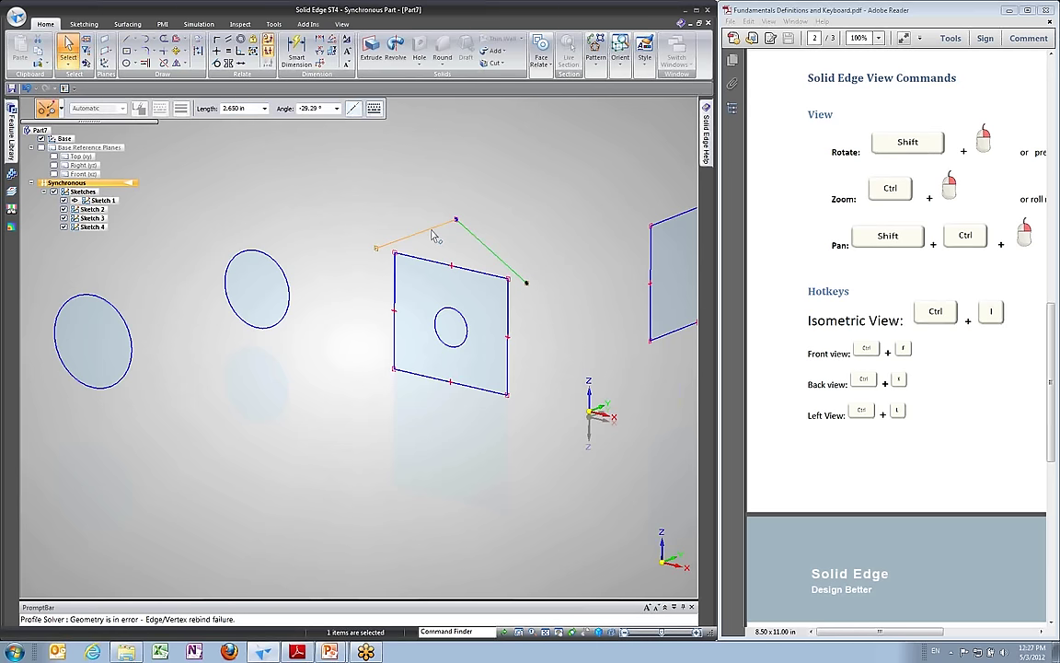
key(Delete)
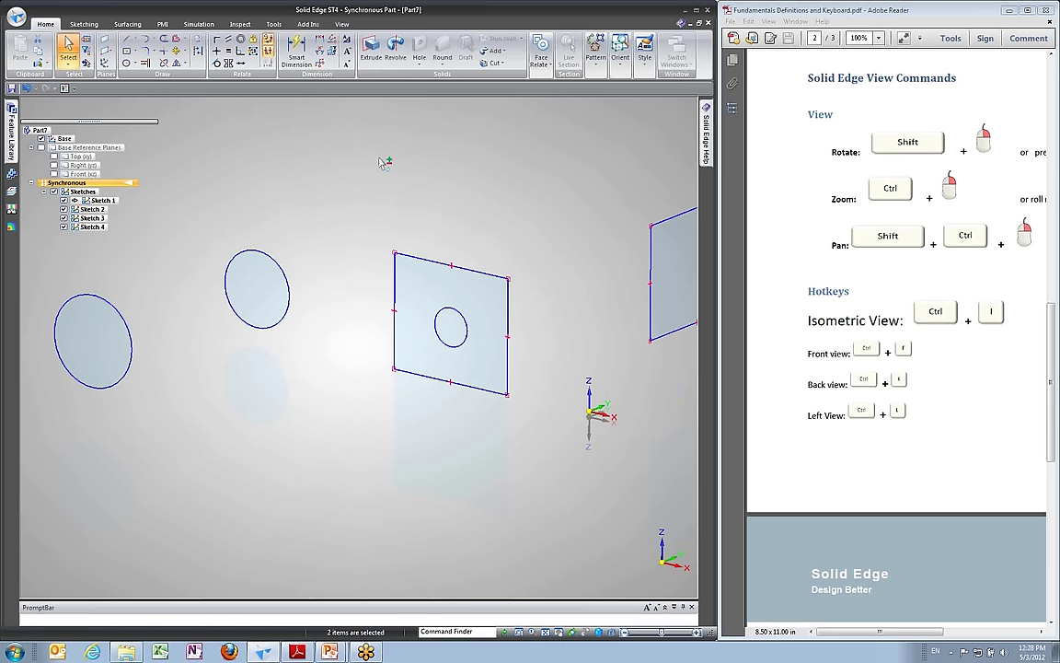
mouse_move(374, 232)
shift+middle_down()
mouse_move(300, 196)
mouse_move(85, 199)
shift+middle_up()
shift+middle_drag(515, 345, 478, 370)
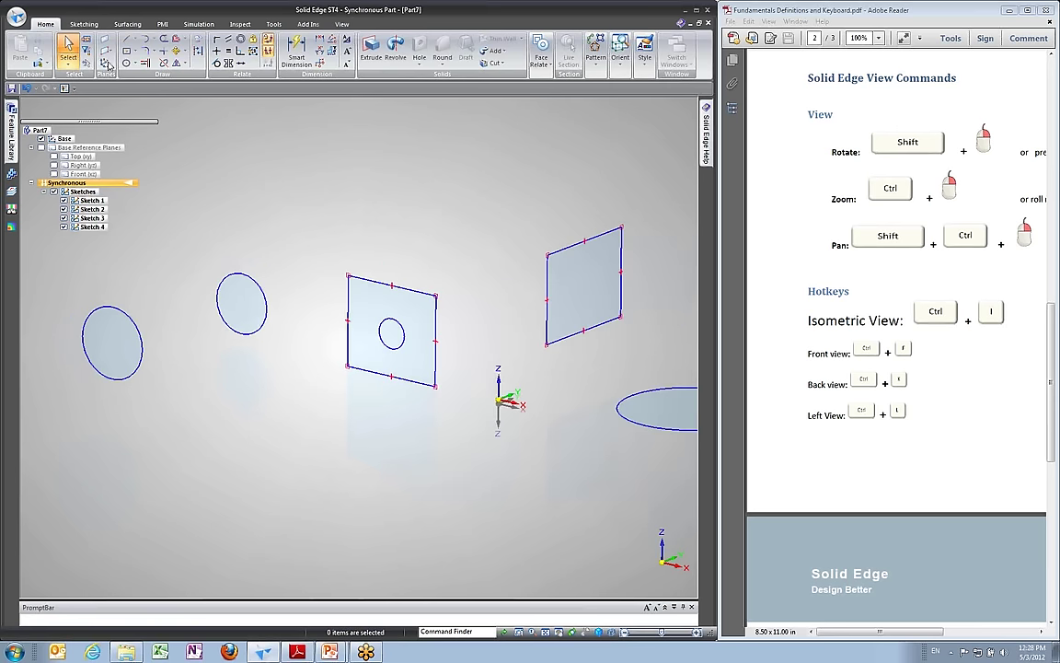
Orbit the view slightly and cancel the started rectangle command.
key(r)
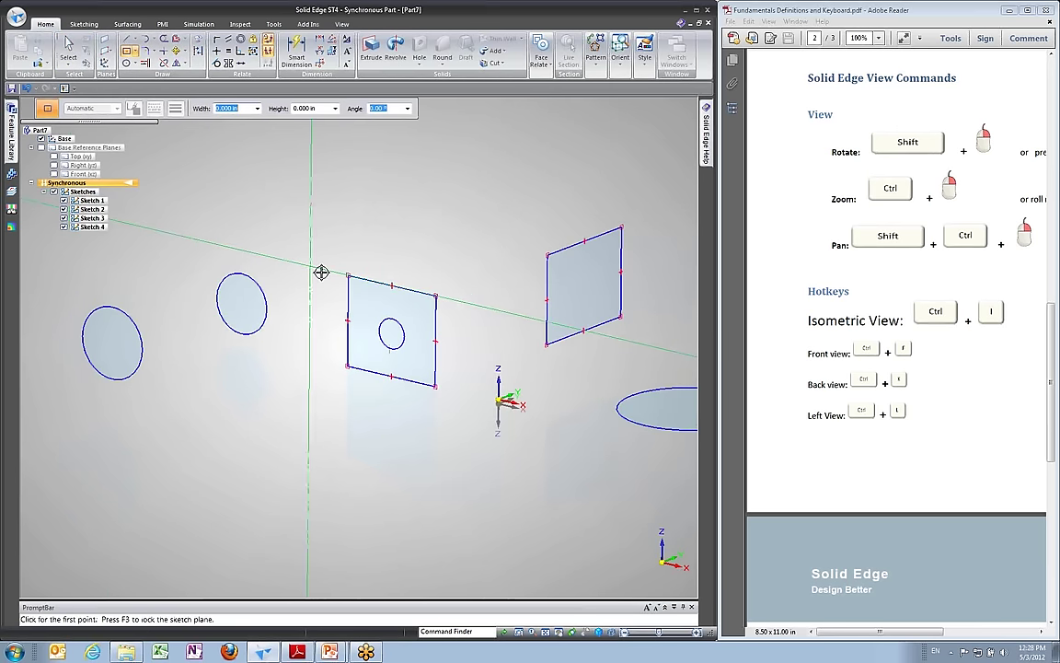
shift+middle_drag(324, 265, 350, 221)
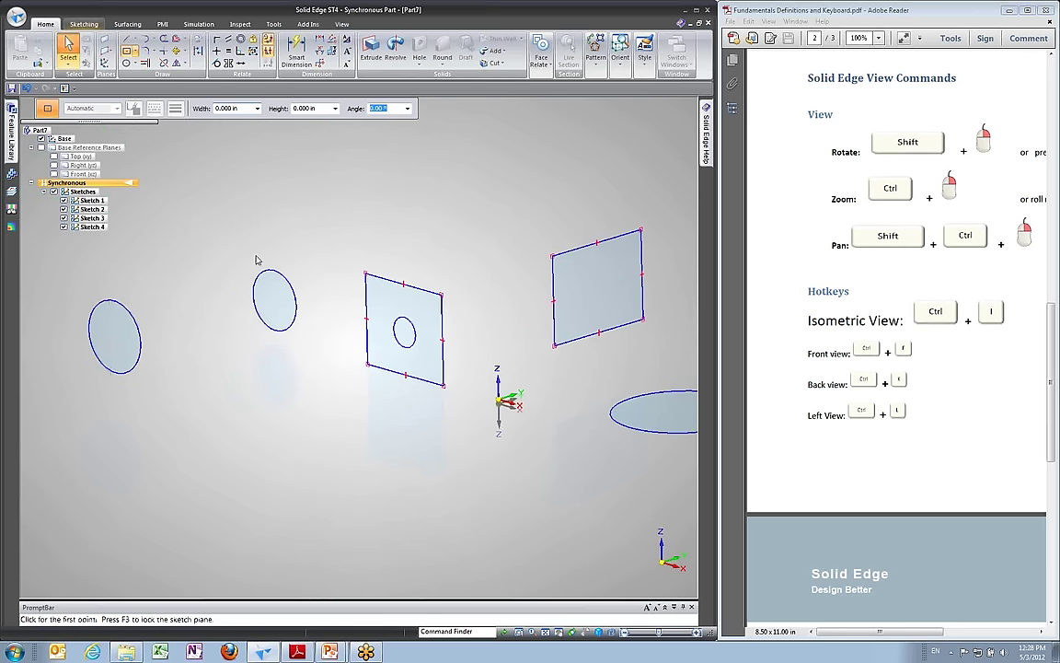
key(Escape)
Check Sketch 1's right-click options, deselect it, and choose Rectangle by Center.
click(89, 202)
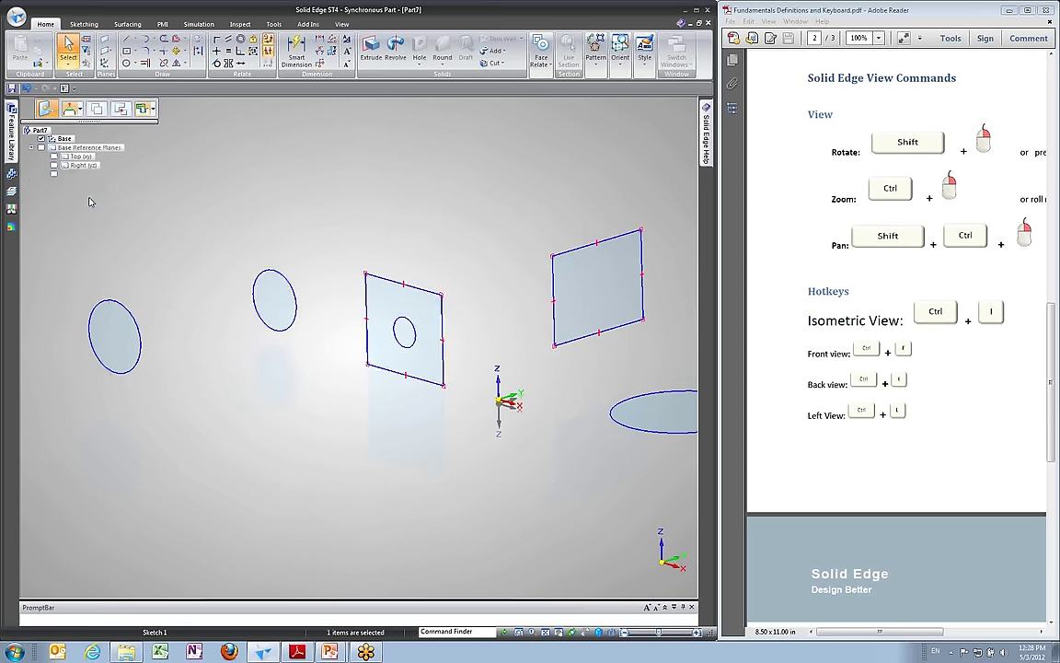
right_click(89, 202)
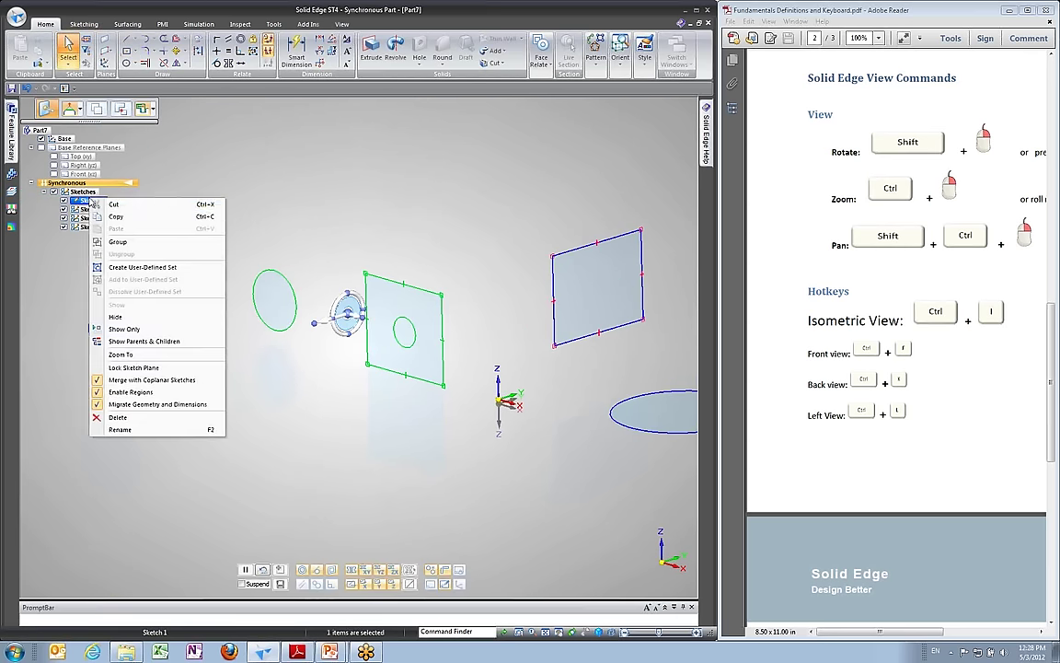
click(140, 380)
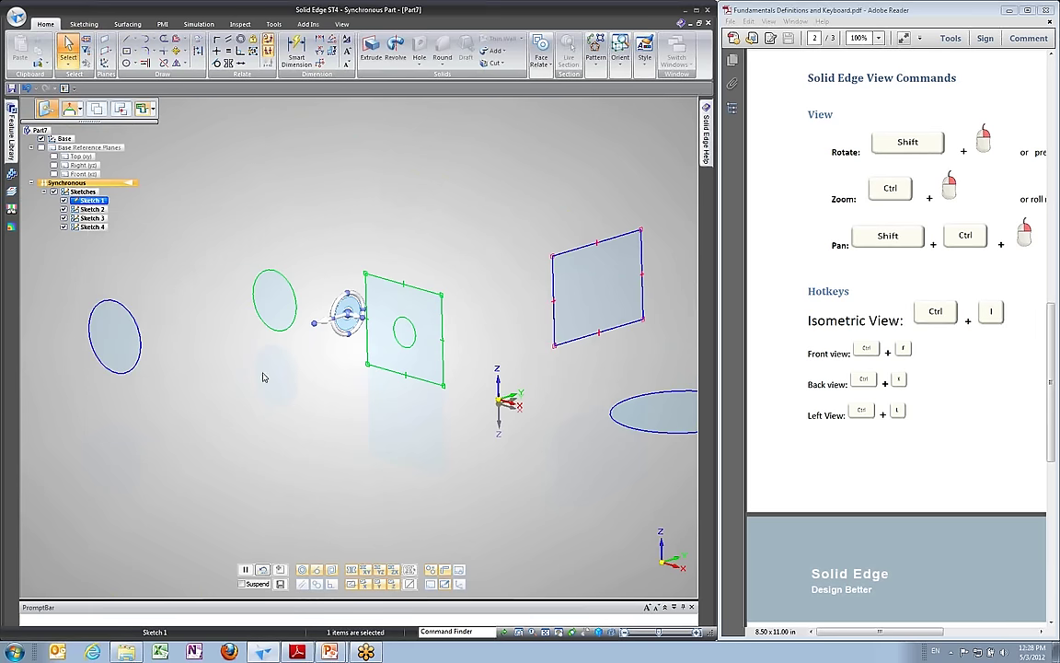
click(298, 229)
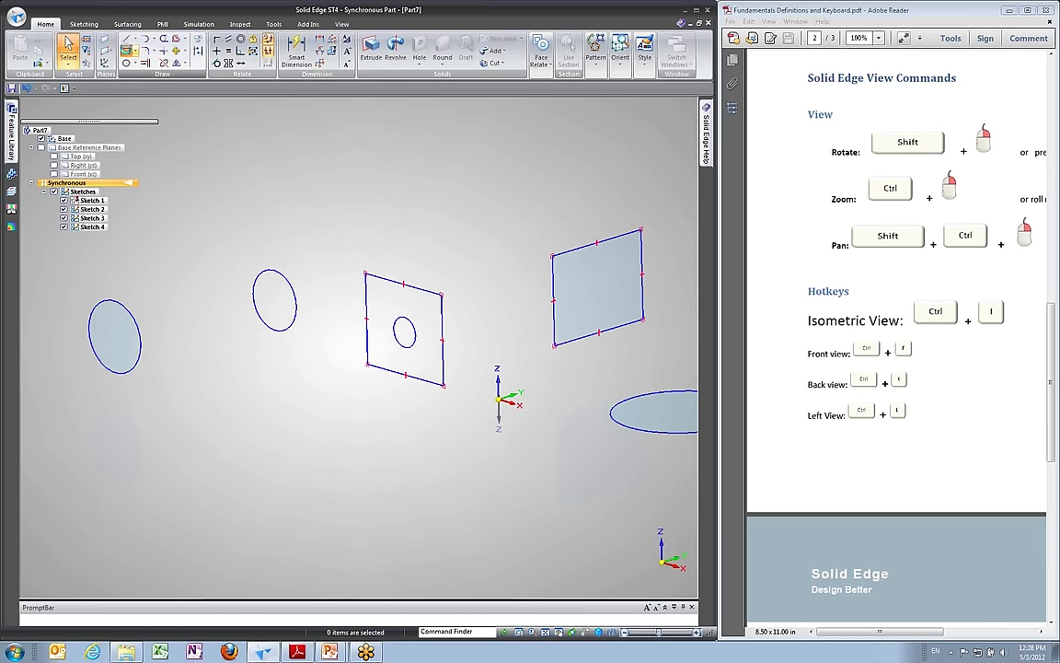
click(127, 52)
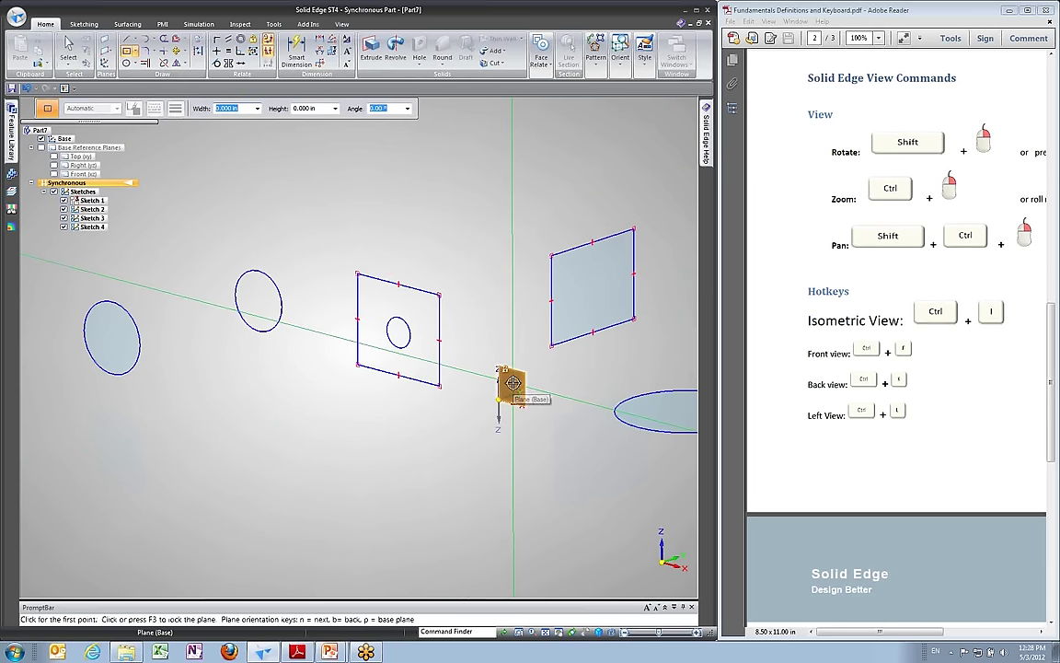
Lock to the base plane, draw a centre-point rectangle as Sketch 6, and select its region.
key(F3)
click(319, 167)
click(373, 219)
middle_drag(352, 310, 104, 136)
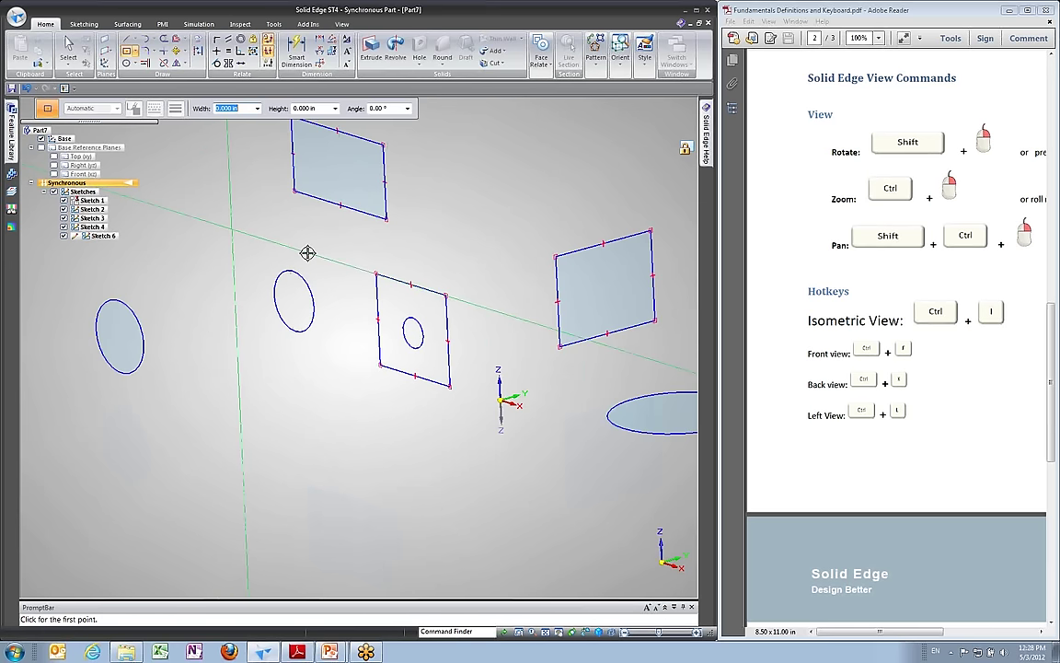
click(68, 50)
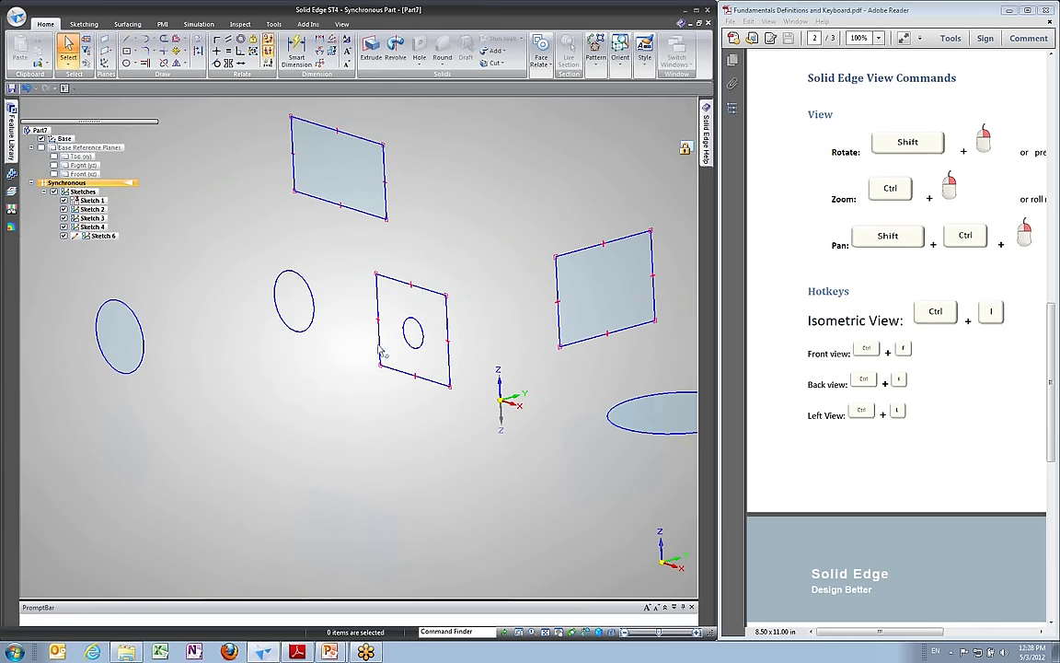
click(334, 163)
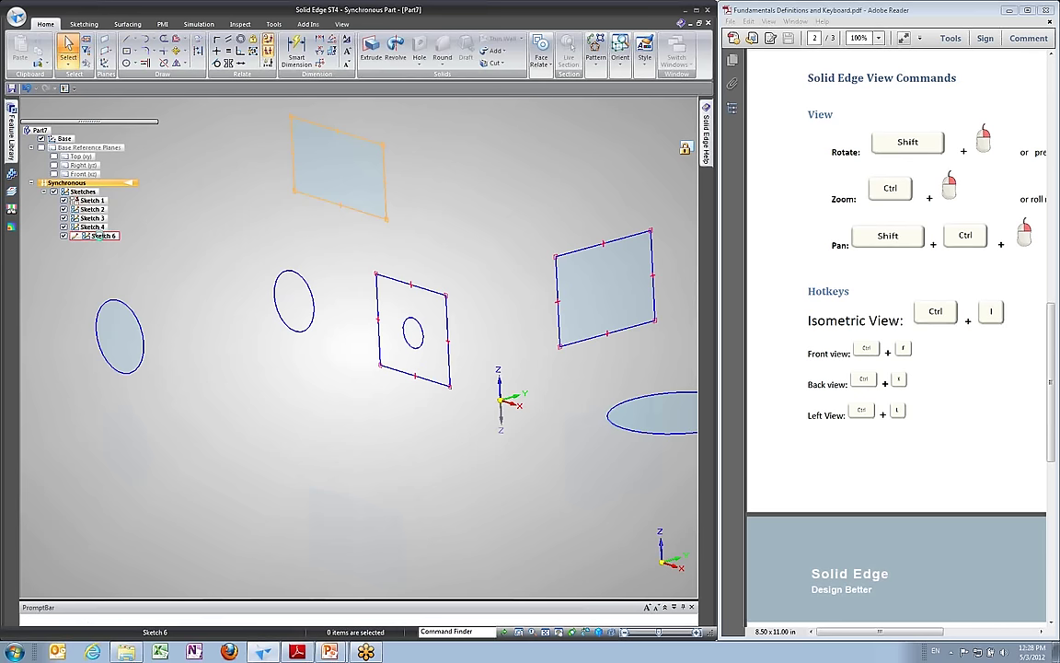
Turn on Enable Regions for Sketch 6 and clear the selection.
click(101, 236)
right_click(100, 237)
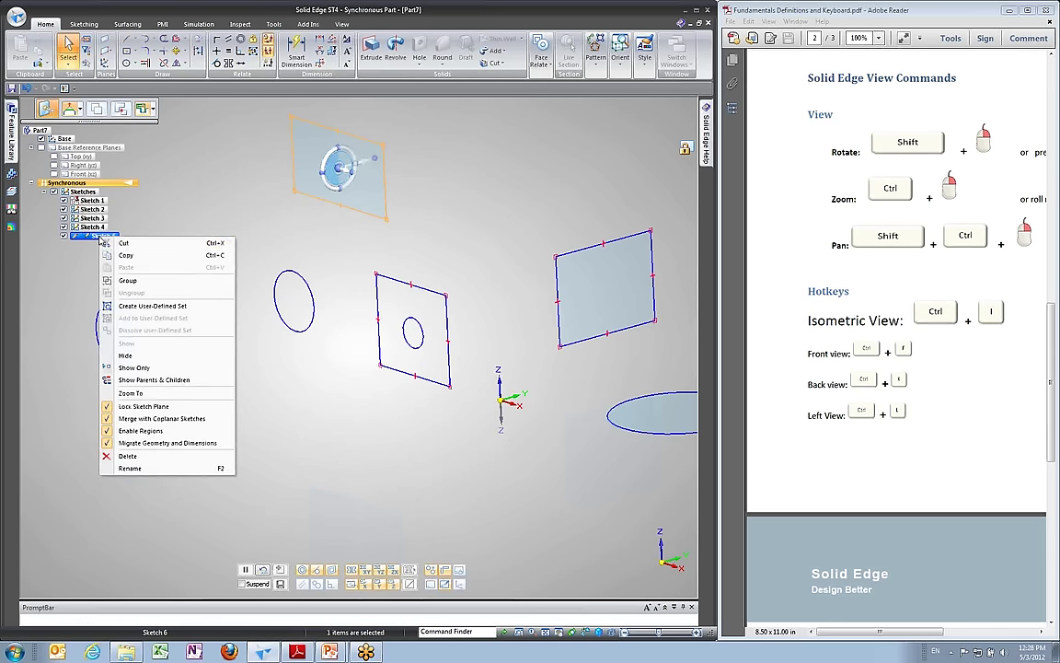
click(122, 430)
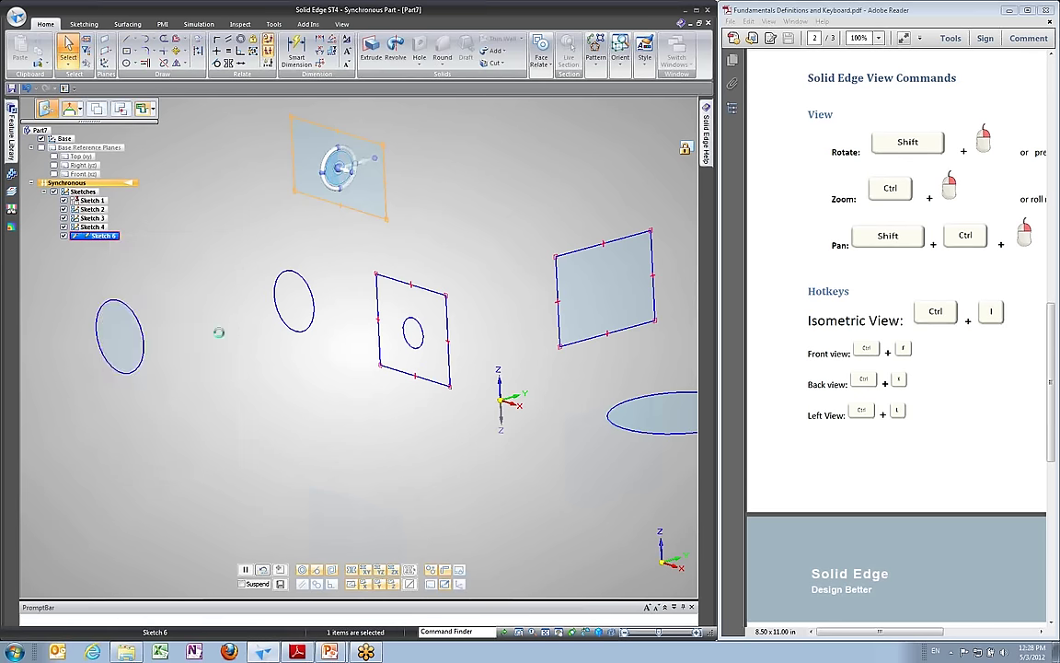
click(261, 260)
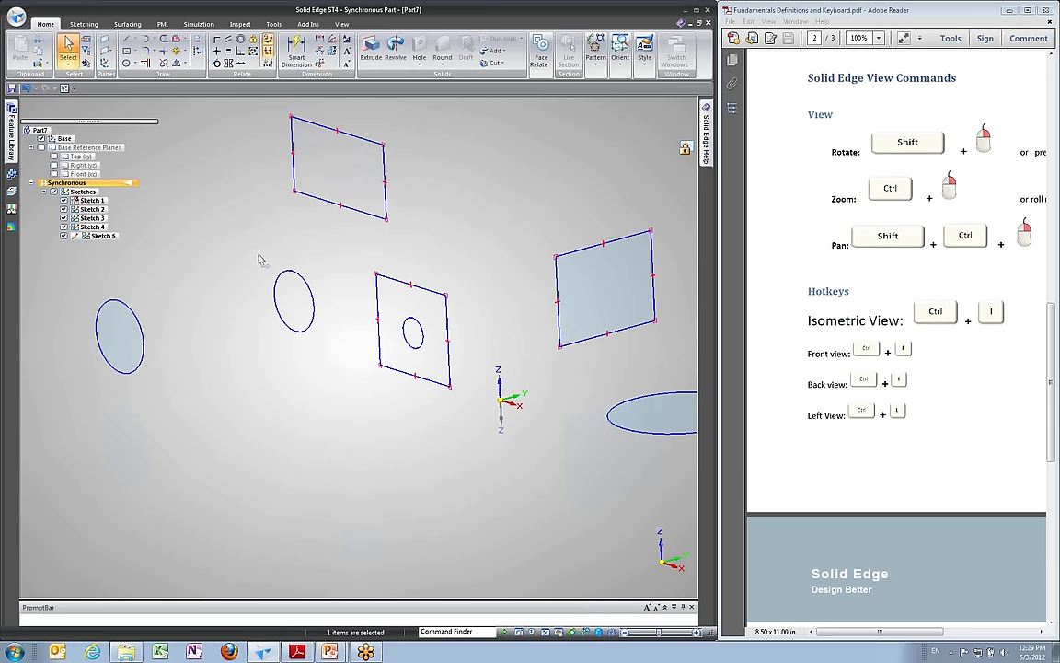
Review Sketch 1's options without changes and orbit around the sketches.
click(85, 203)
right_click(87, 203)
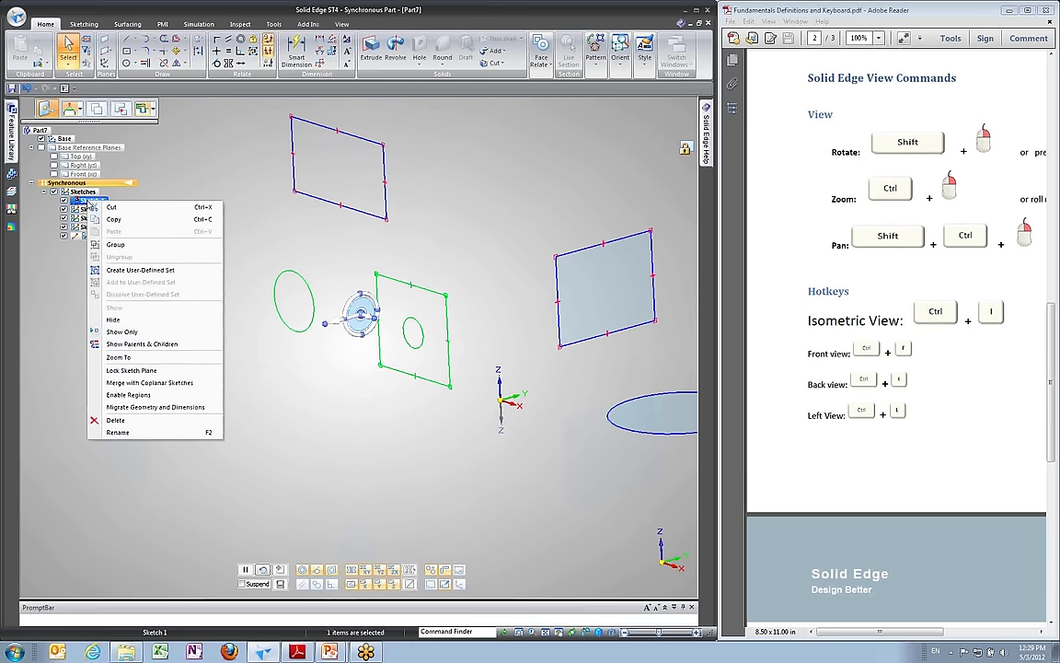
click(264, 224)
click(267, 246)
middle_drag(272, 249, 723, 522)
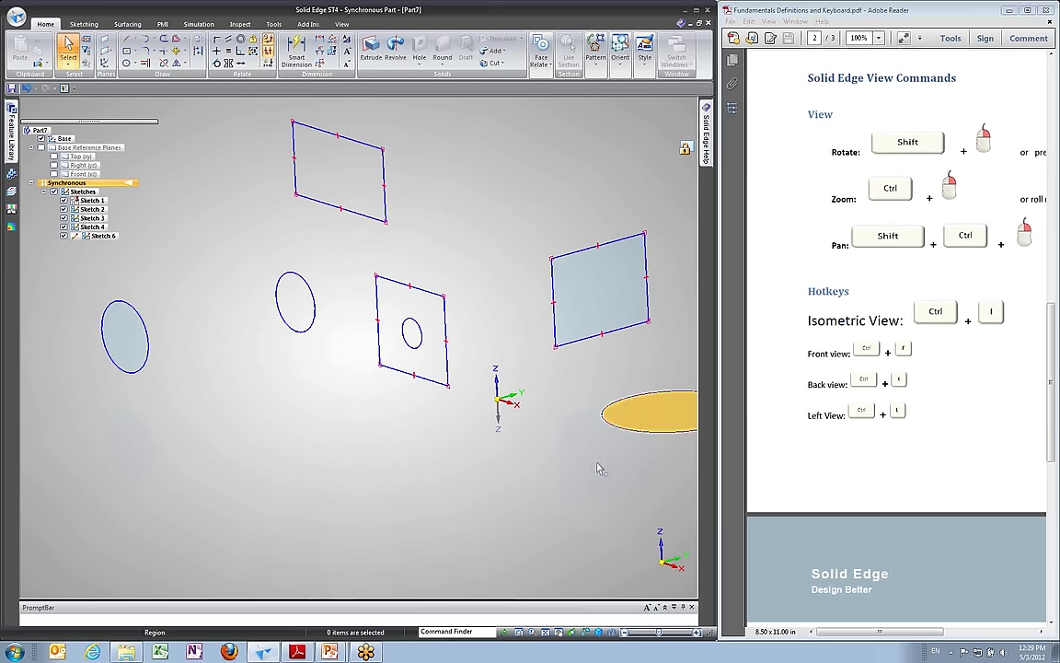
mouse_move(746, 536)
middle_down()
mouse_move(451, 243)
mouse_move(438, 194)
mouse_move(276, 87)
middle_up()
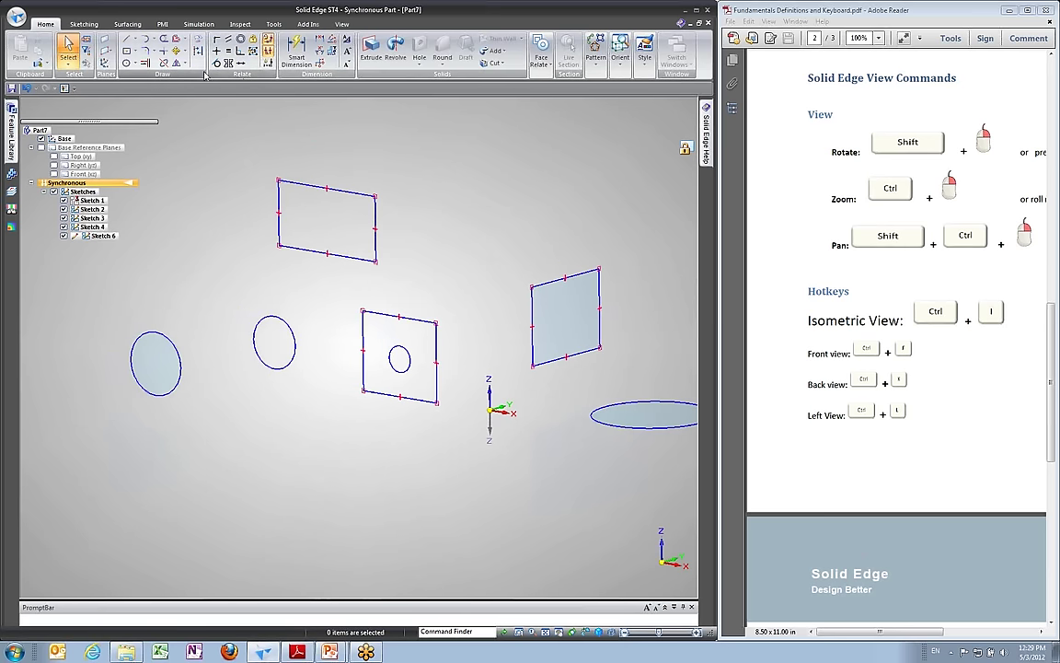
click(84, 24)
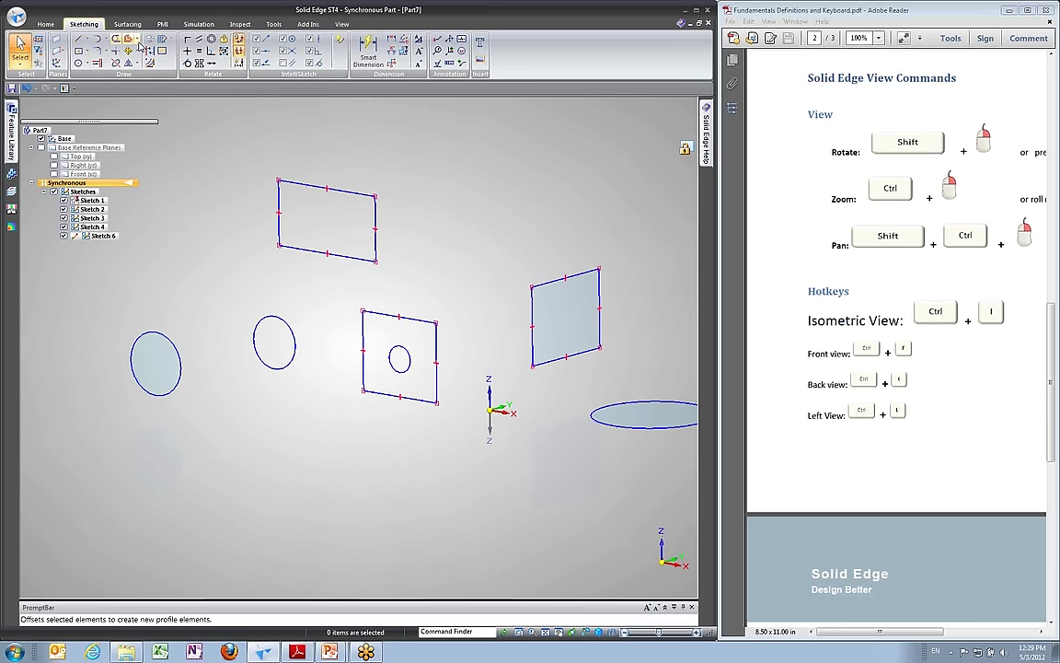
Tick 'Automatically create dimensions for new geometry' in IntelliSketch Options and confirm with OK.
click(338, 43)
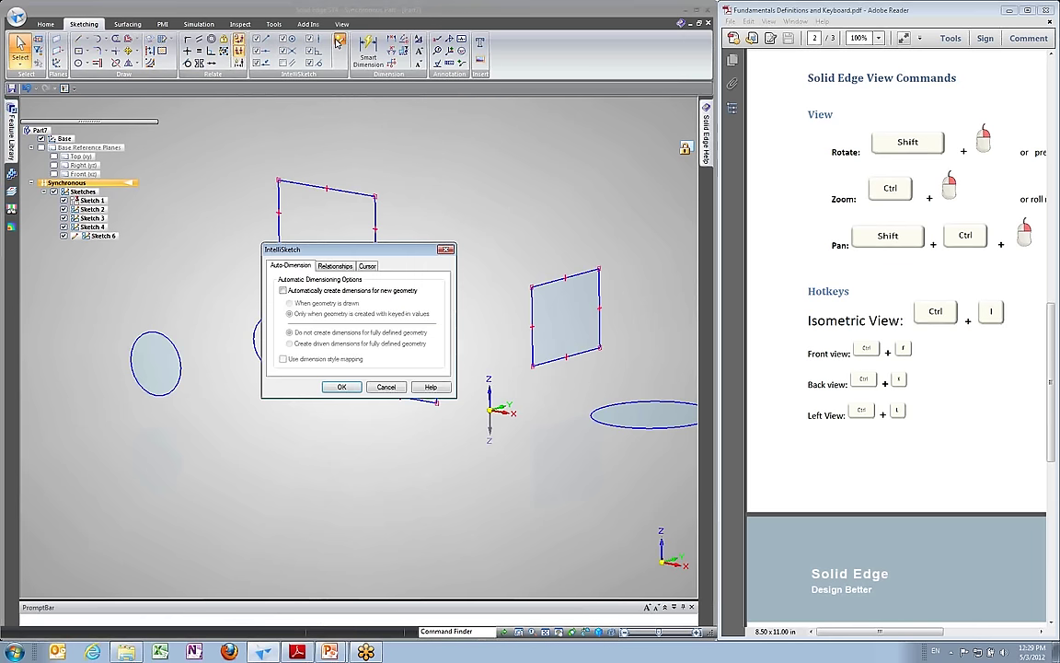
drag(383, 255, 567, 148)
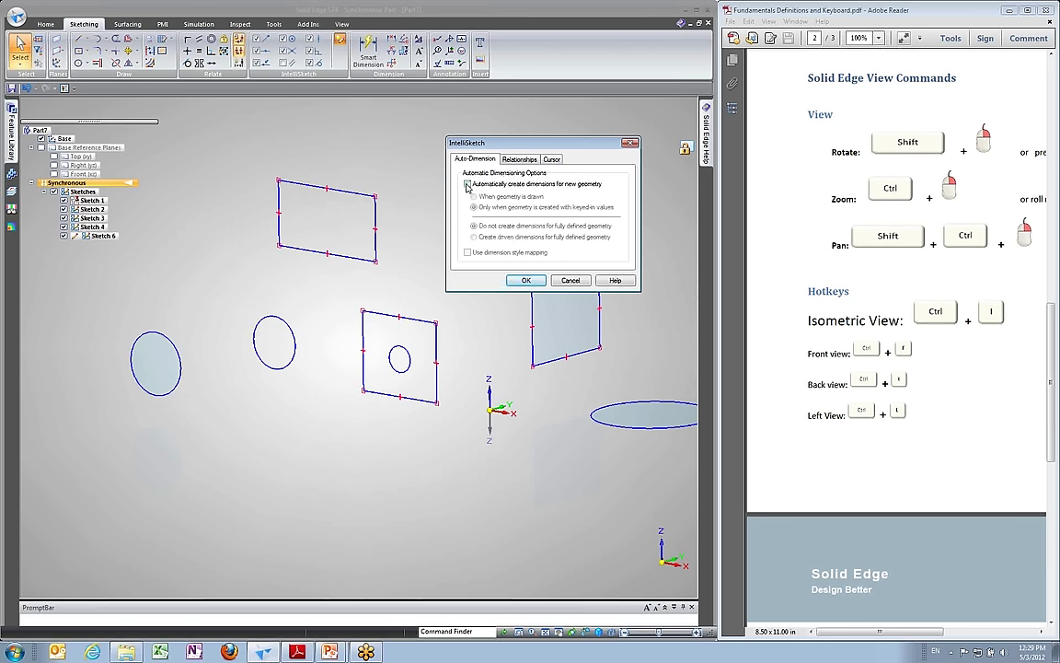
click(467, 184)
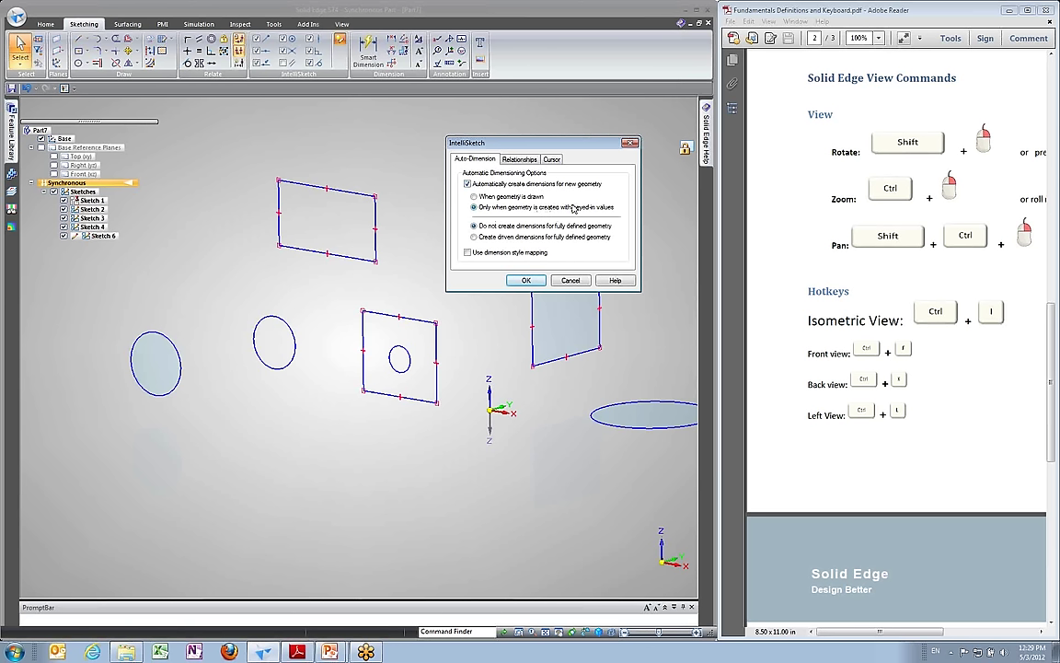
click(523, 281)
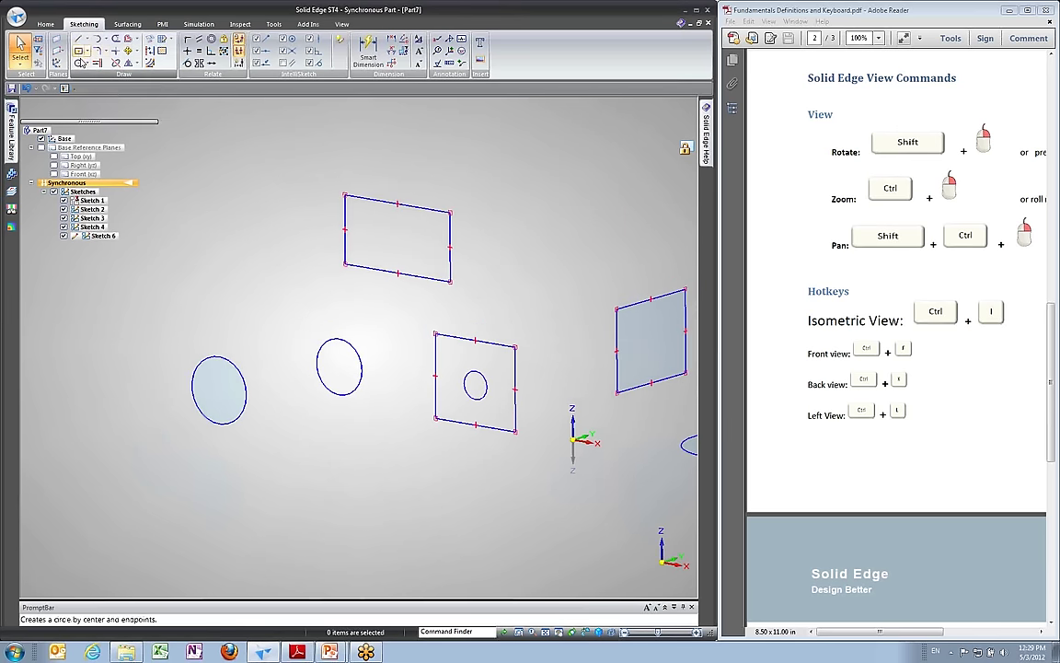
Draw a centre rectangle keyed in as width 4, height 2, angle 0.
click(80, 63)
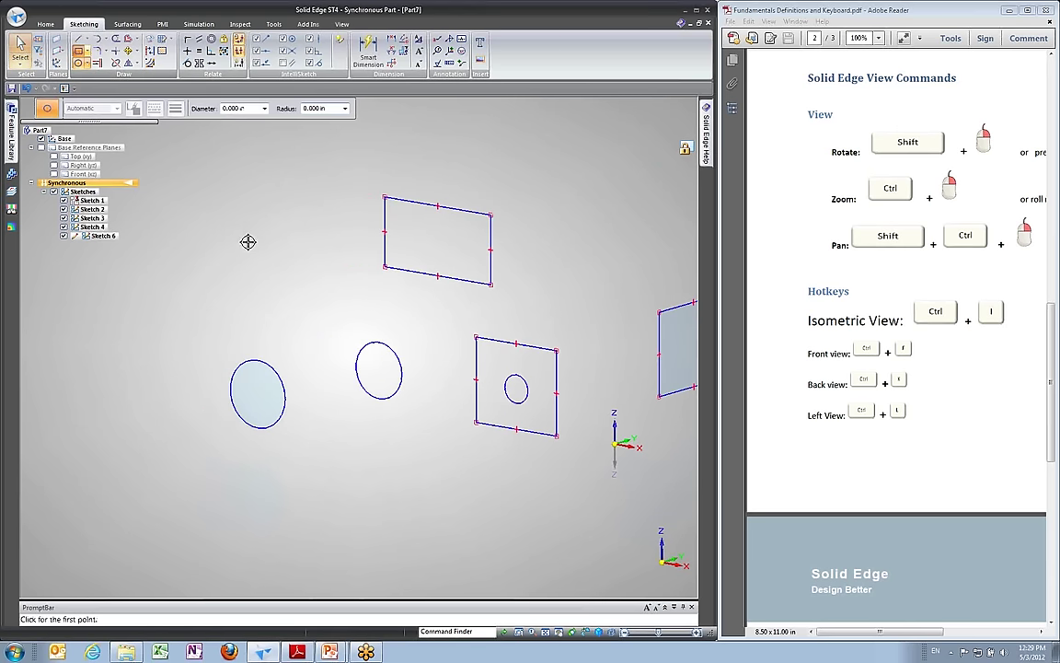
key(r)
click(154, 142)
click(294, 269)
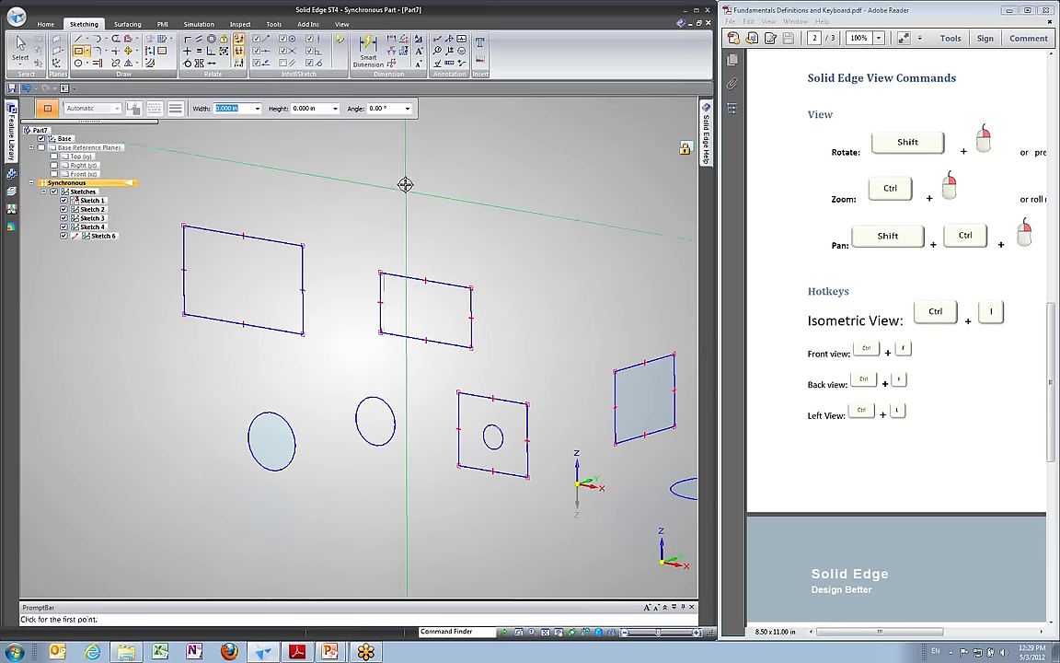
click(378, 174)
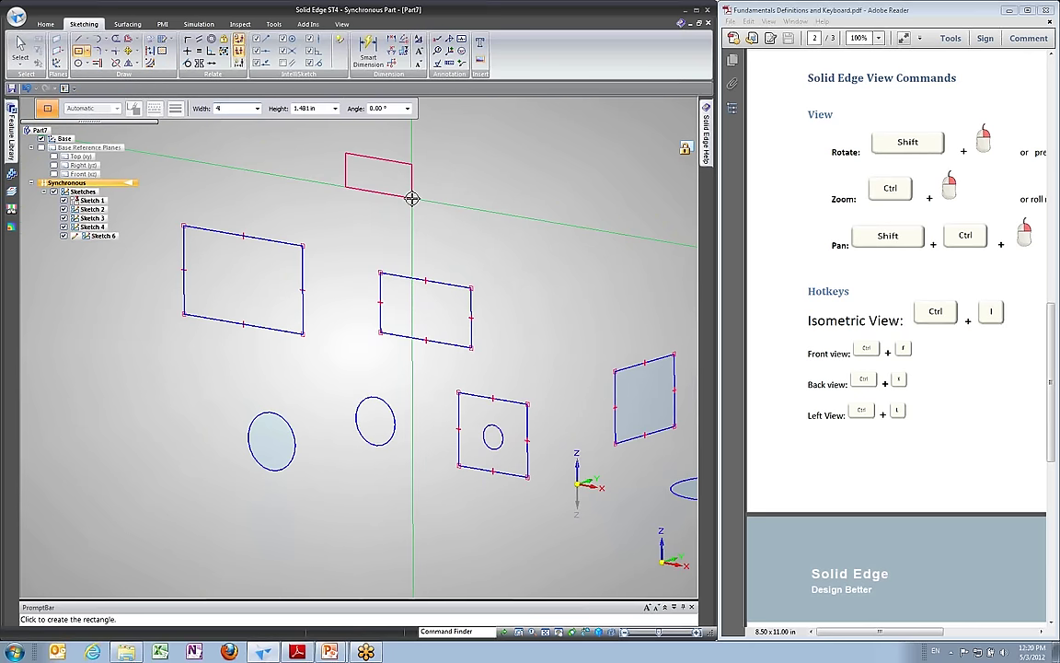
text(4)
key(Tab)
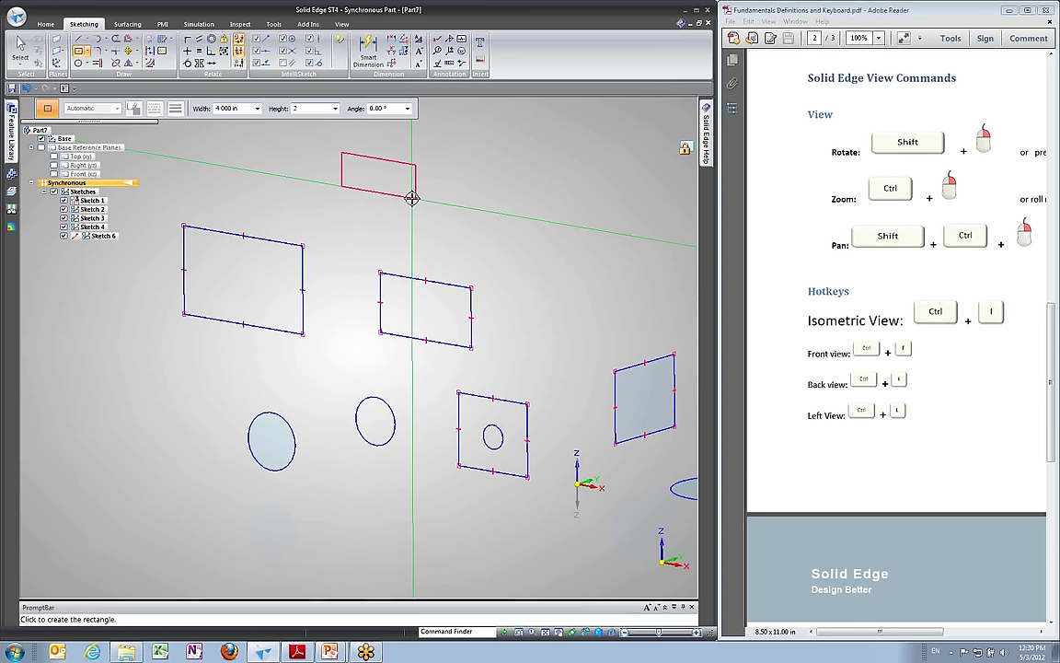
text(2)
key(Tab)
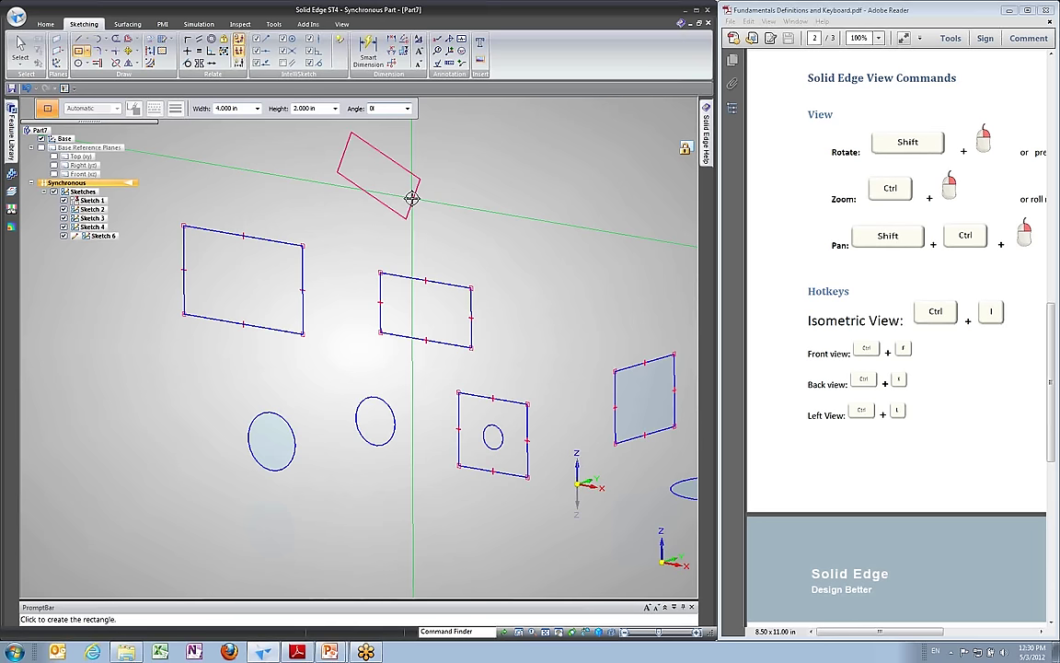
text(0)
click(412, 198)
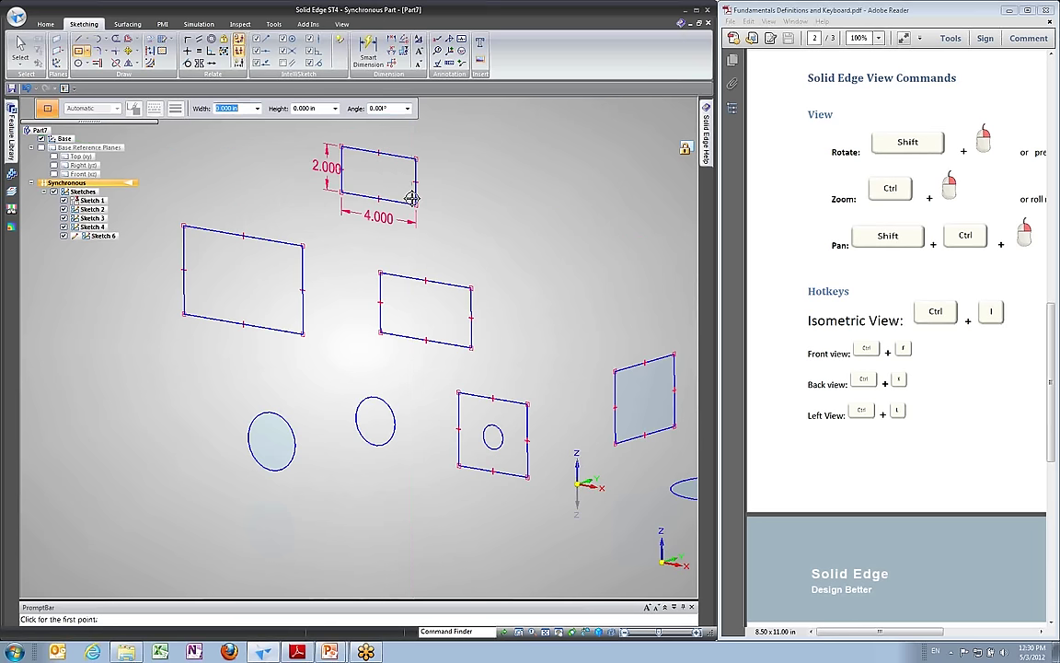
key(Escape)
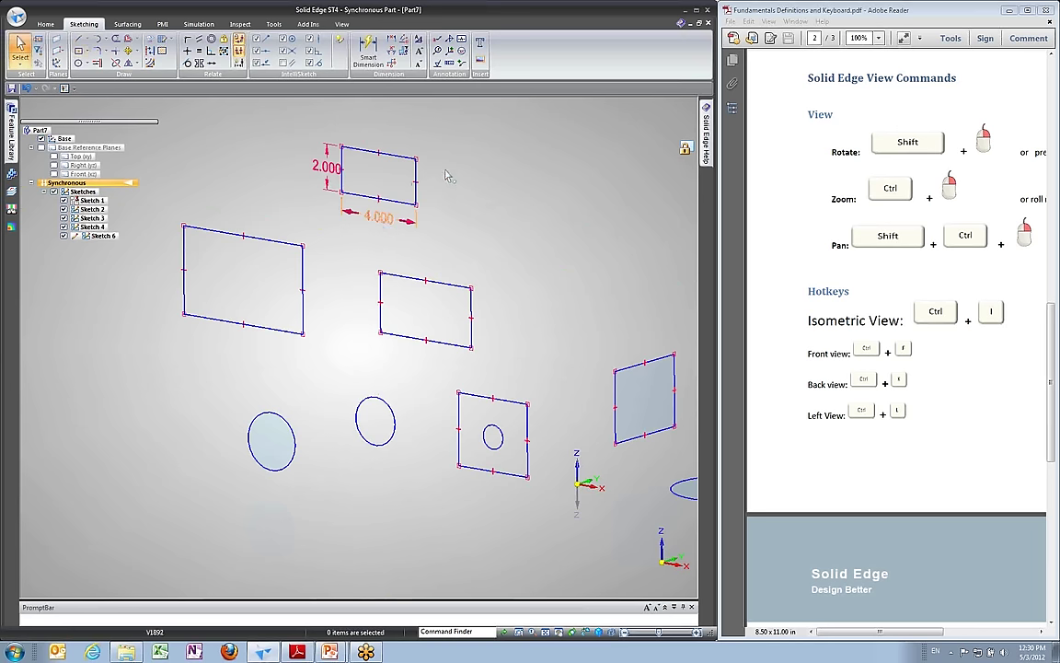
Change the rectangle's 4.000 width dimension to 4.800.
click(388, 221)
scroll(380, 248, up, 8)
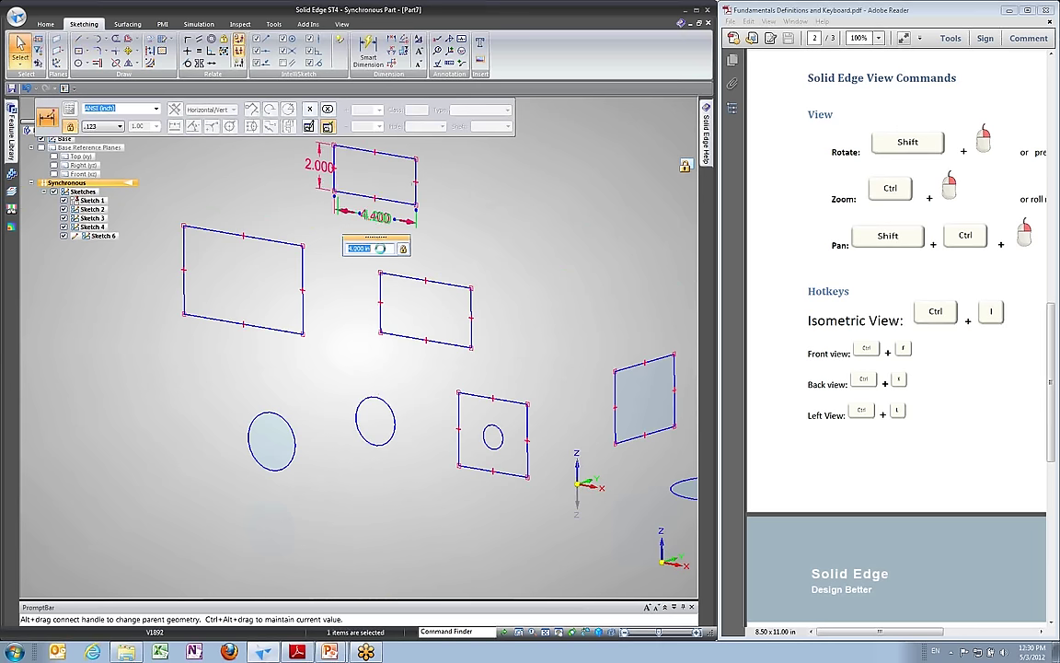
key(Escape)
scroll(301, 212, up, 3)
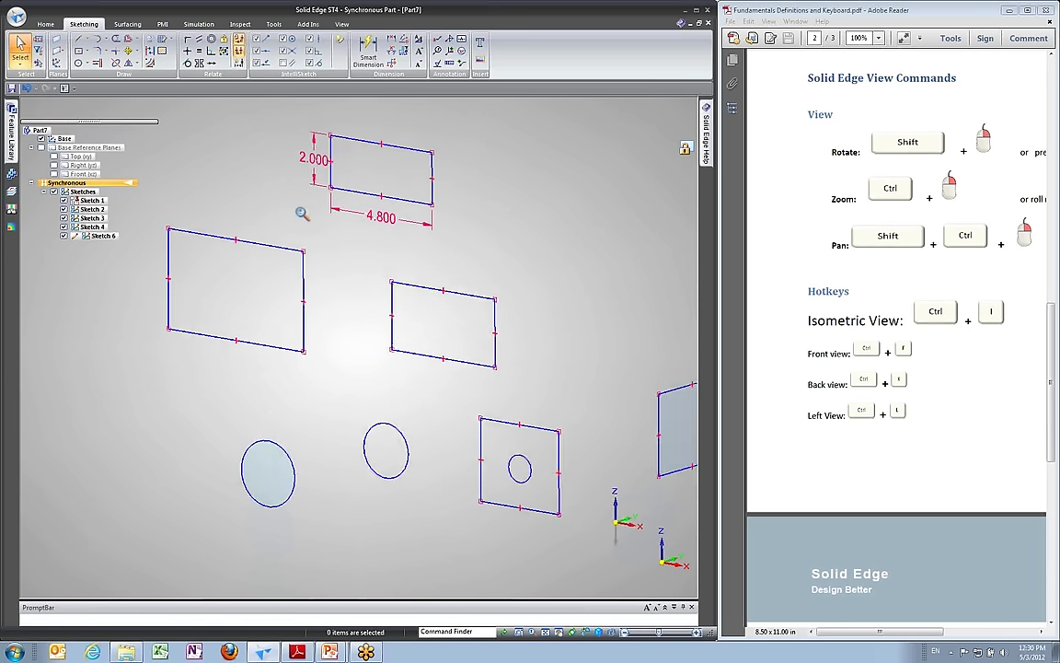
Enable Regions for Sketch 6 and toggle Migrate Geometry and Dimensions.
click(95, 238)
right_click(97, 239)
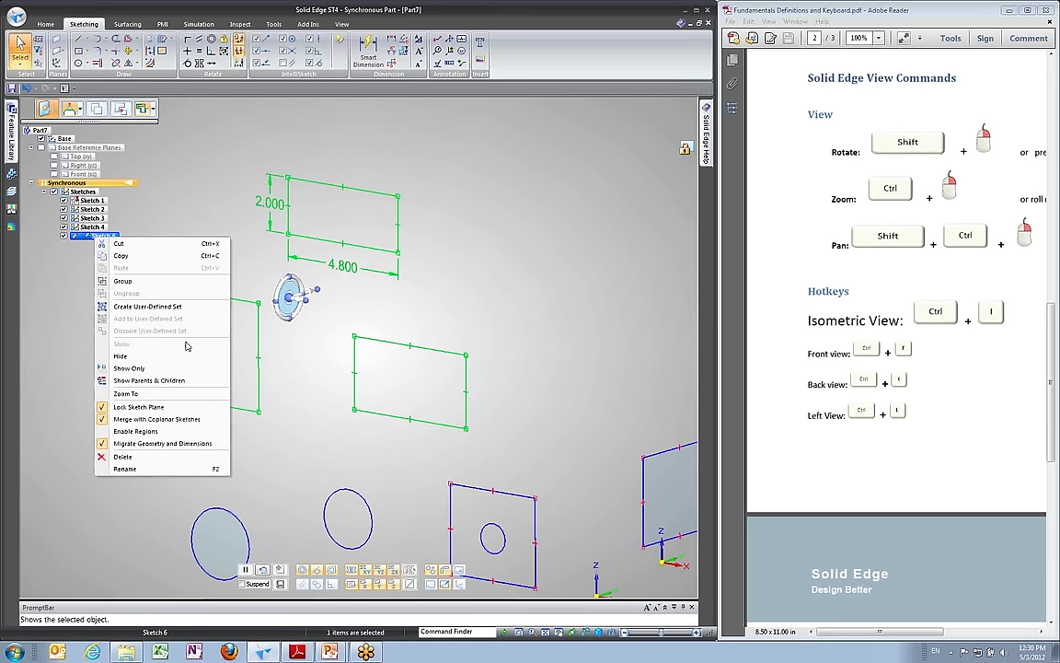
click(134, 431)
click(101, 236)
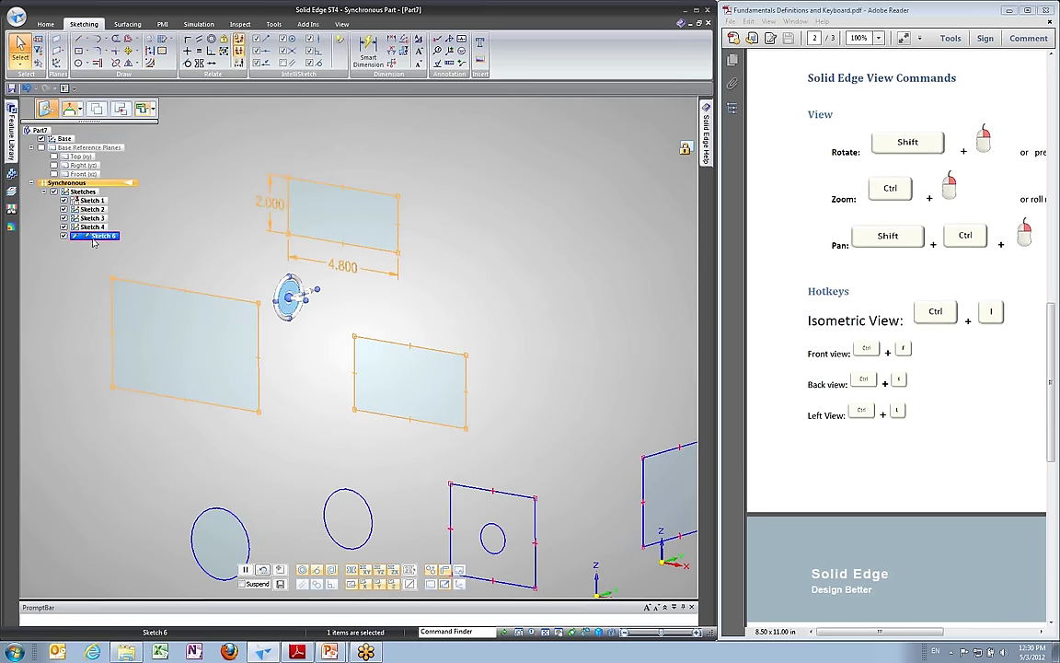
right_click(92, 242)
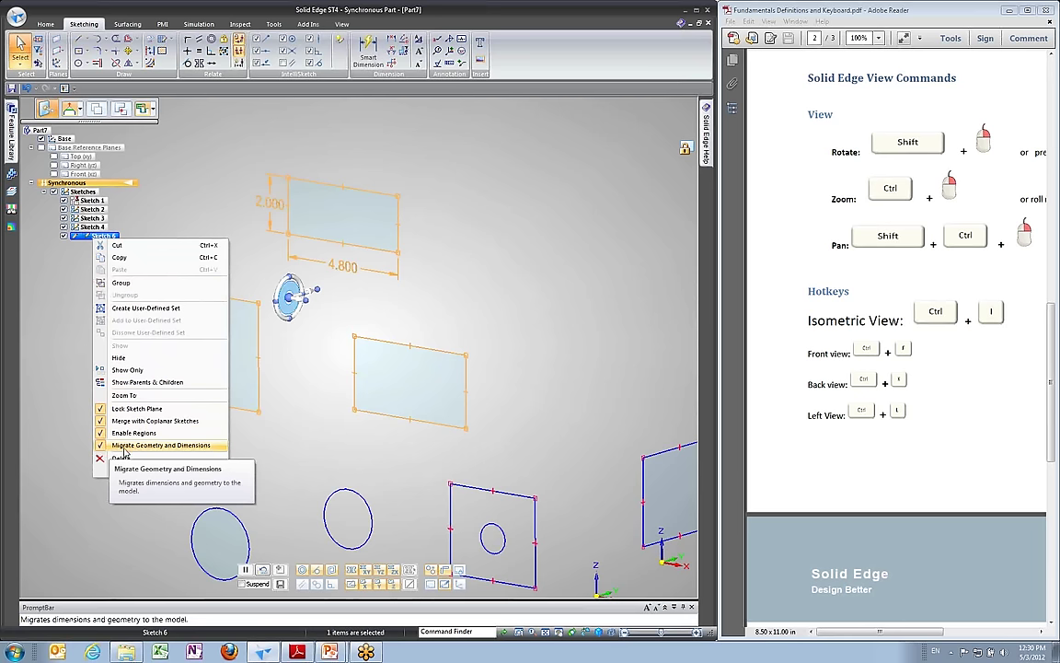
click(200, 194)
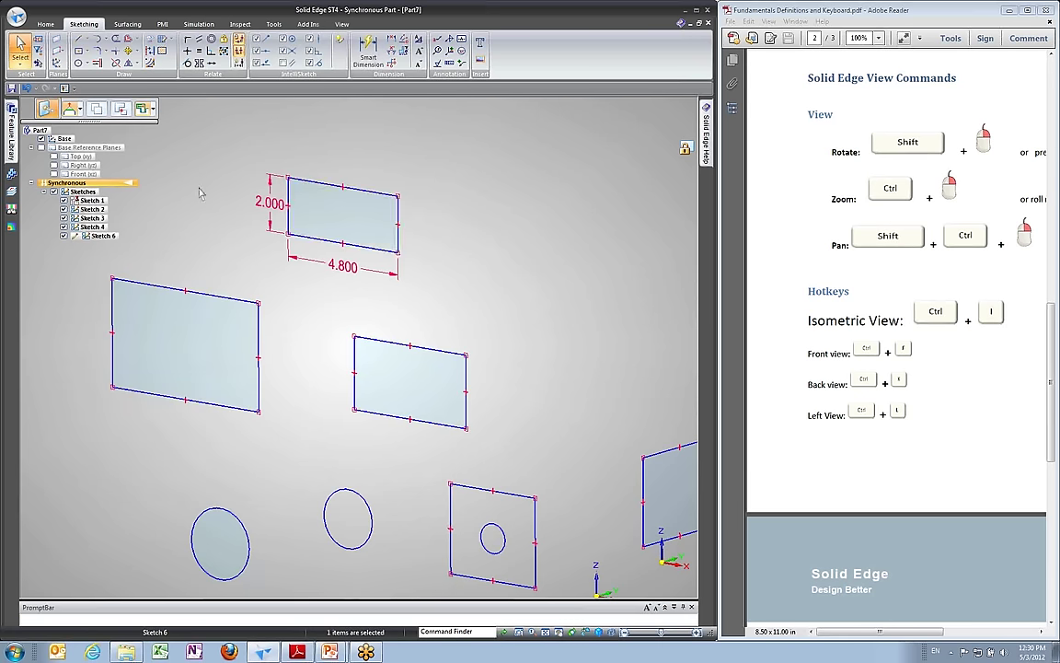
Extrude the 4.800 × 2.000 region into a trial box, then cancel and undo it.
click(313, 237)
click(301, 227)
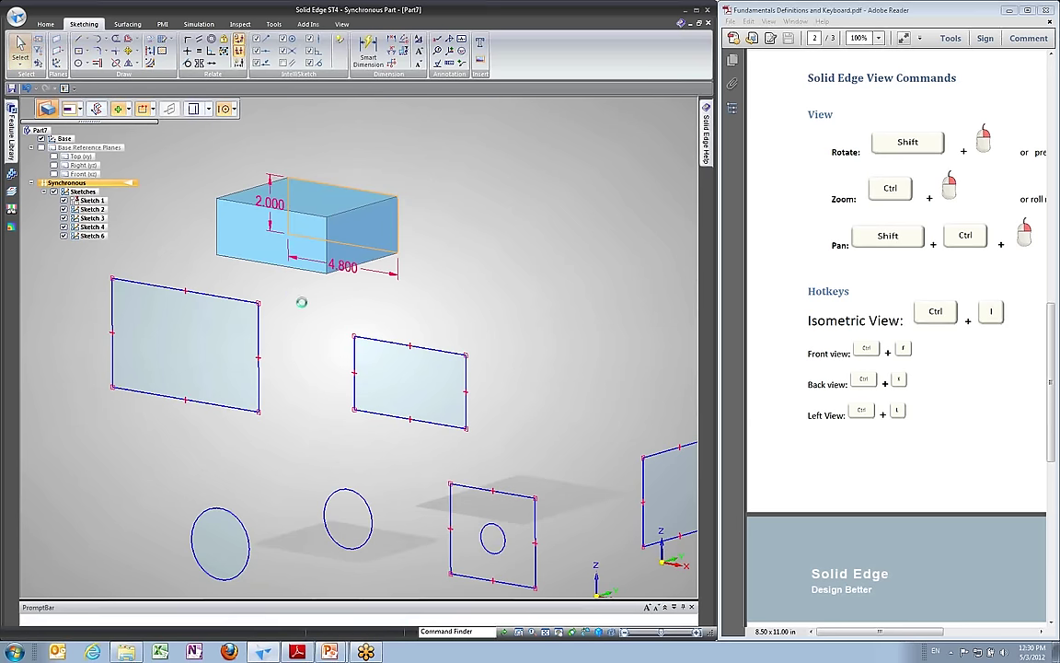
click(346, 268)
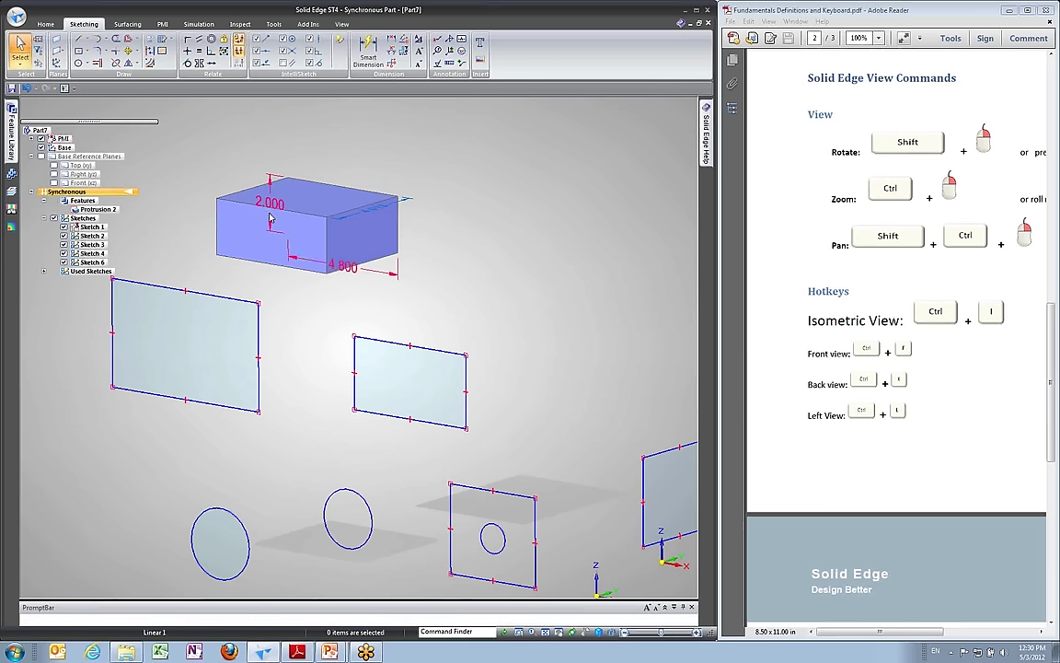
click(348, 269)
click(343, 281)
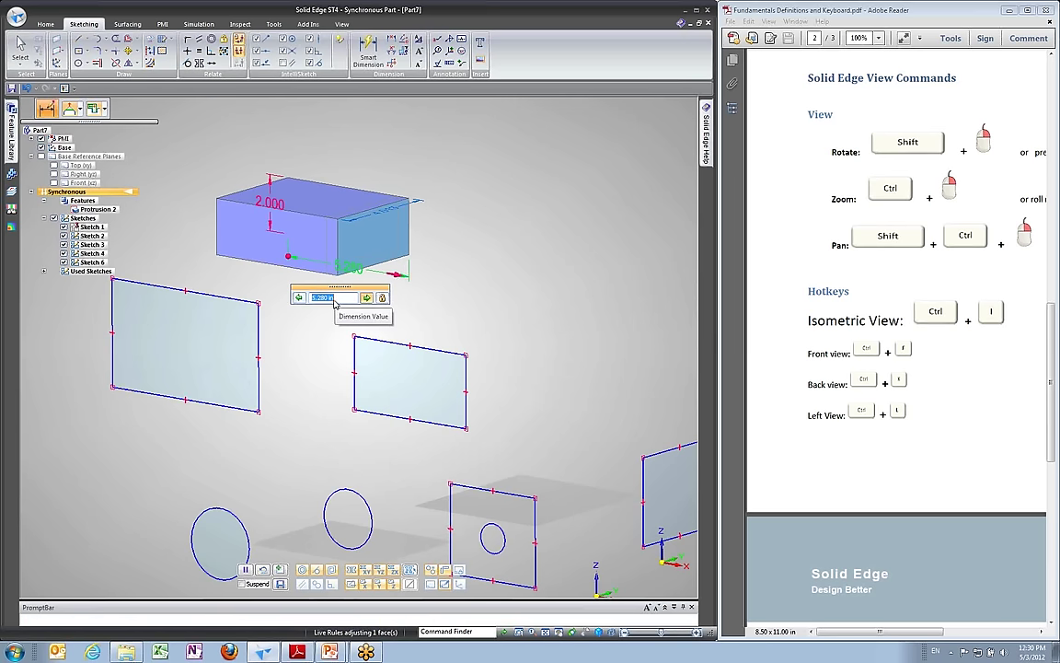
key(Escape)
key(ctrl+z)
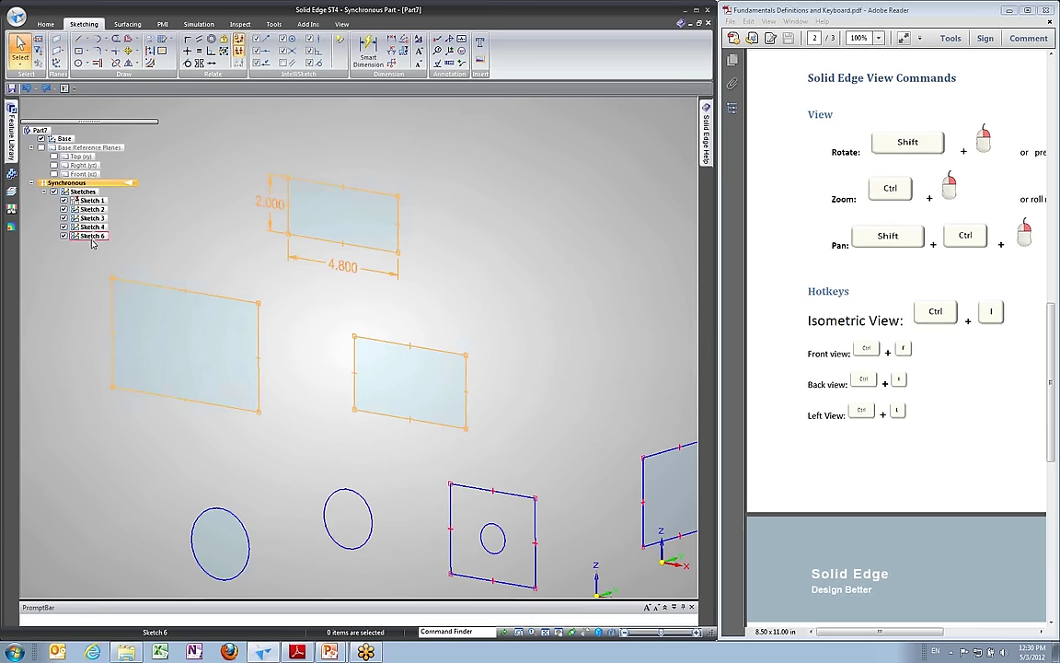
Toggle Migrate Geometry for Sketch 6 and extrude the rectangle region into a box.
click(90, 237)
right_click(92, 237)
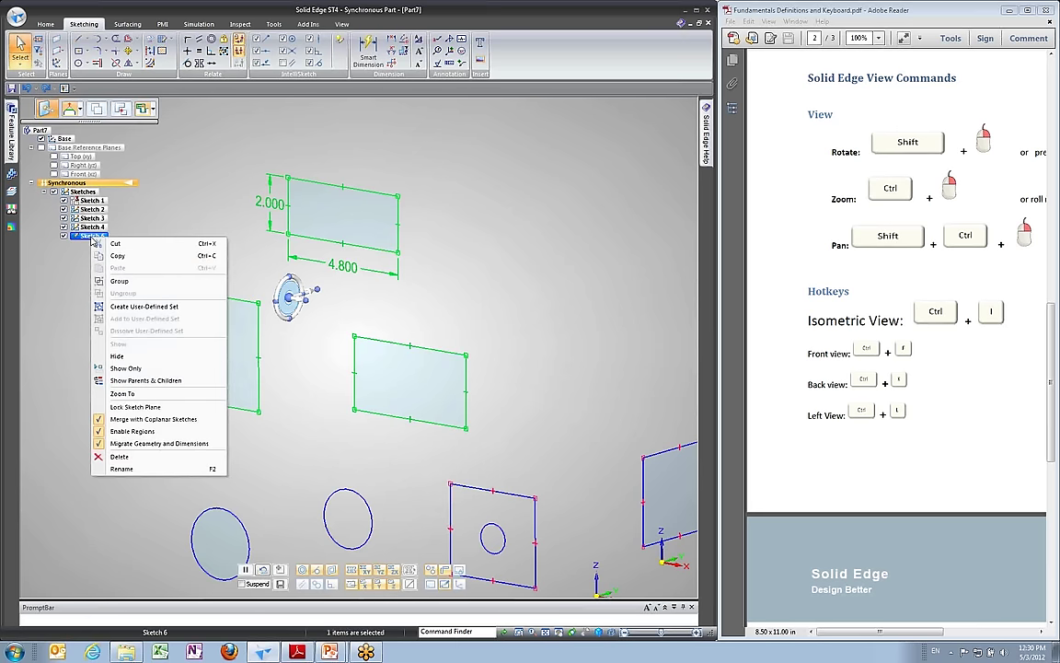
click(117, 443)
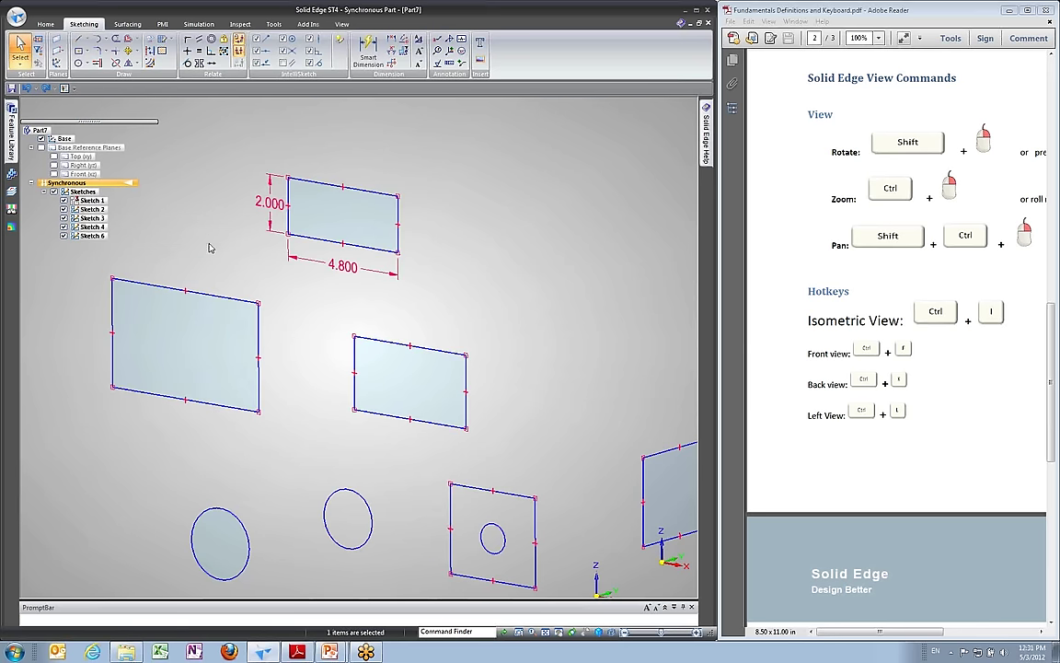
click(322, 208)
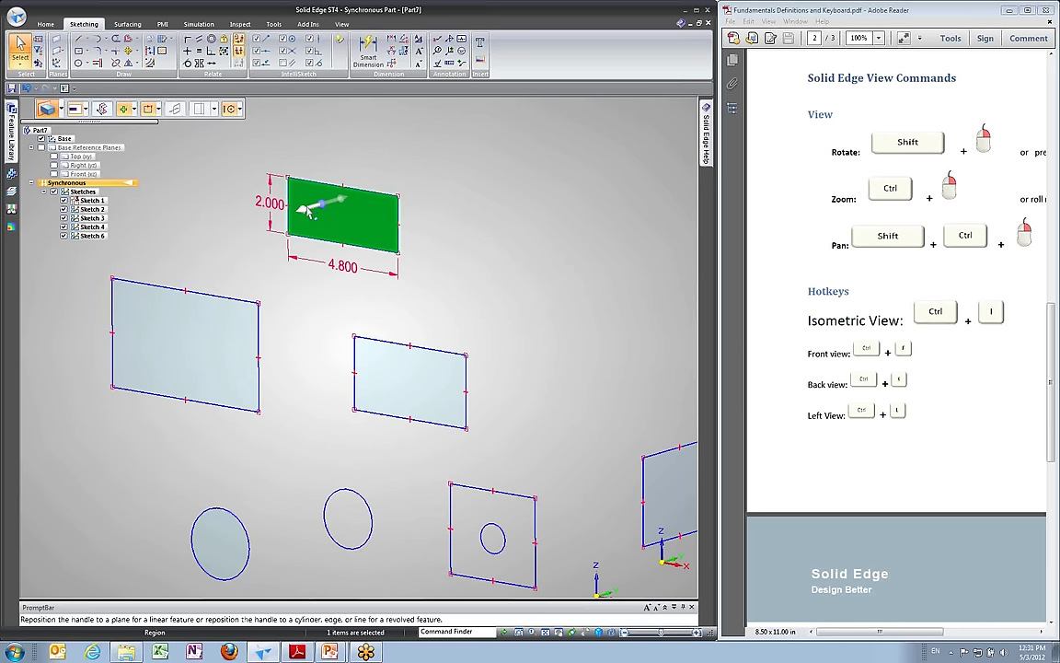
click(324, 207)
click(468, 307)
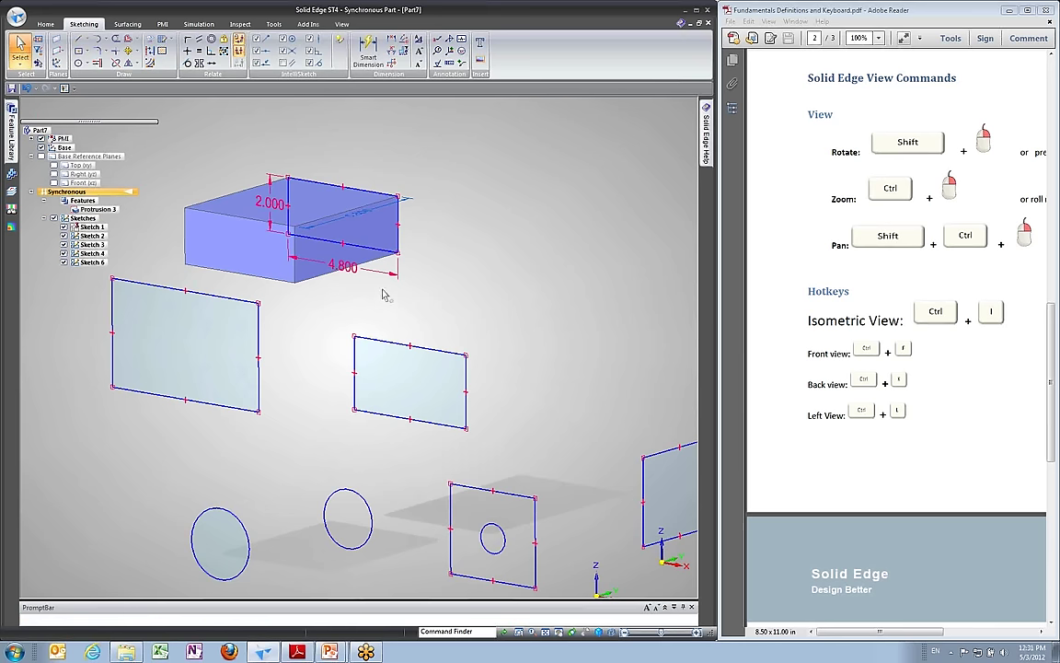
Set the 4.800 dimension to 5 and stretch the box length to 7.920.
click(342, 266)
text(5)
key(Return)
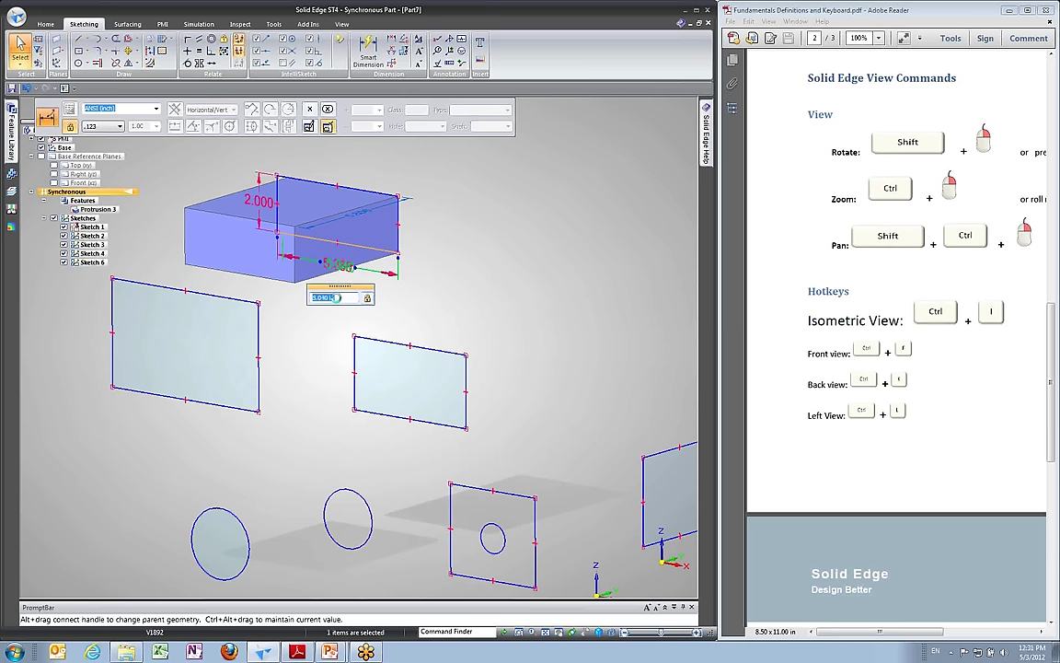
drag(337, 297, 446, 249)
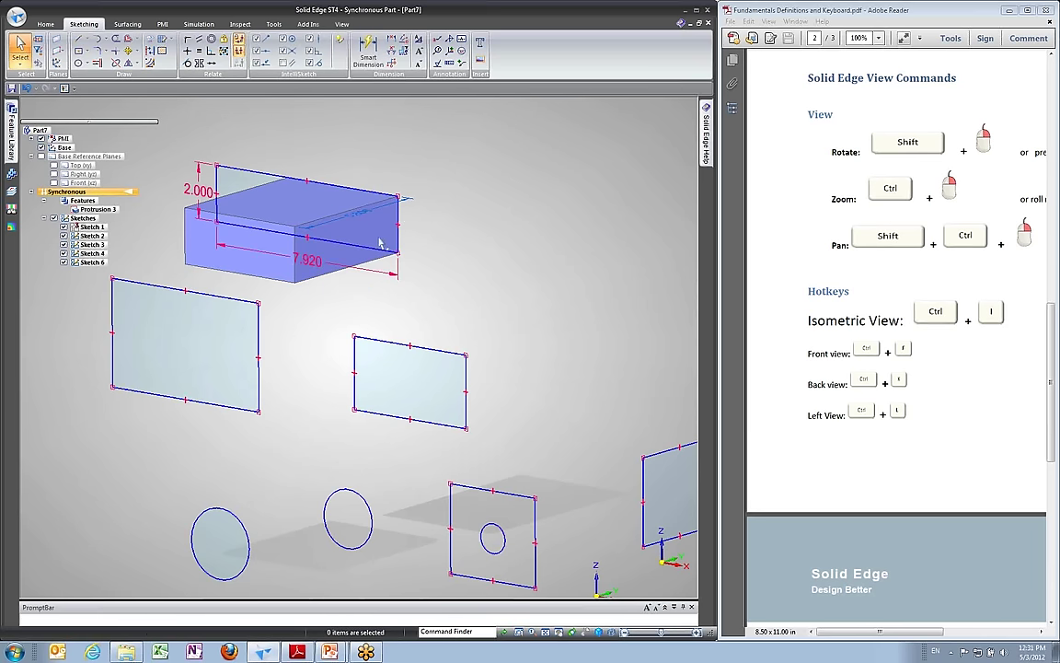
mouse_move(503, 280)
middle_down()
mouse_move(272, 302)
mouse_move(383, 301)
mouse_move(284, 291)
middle_up()
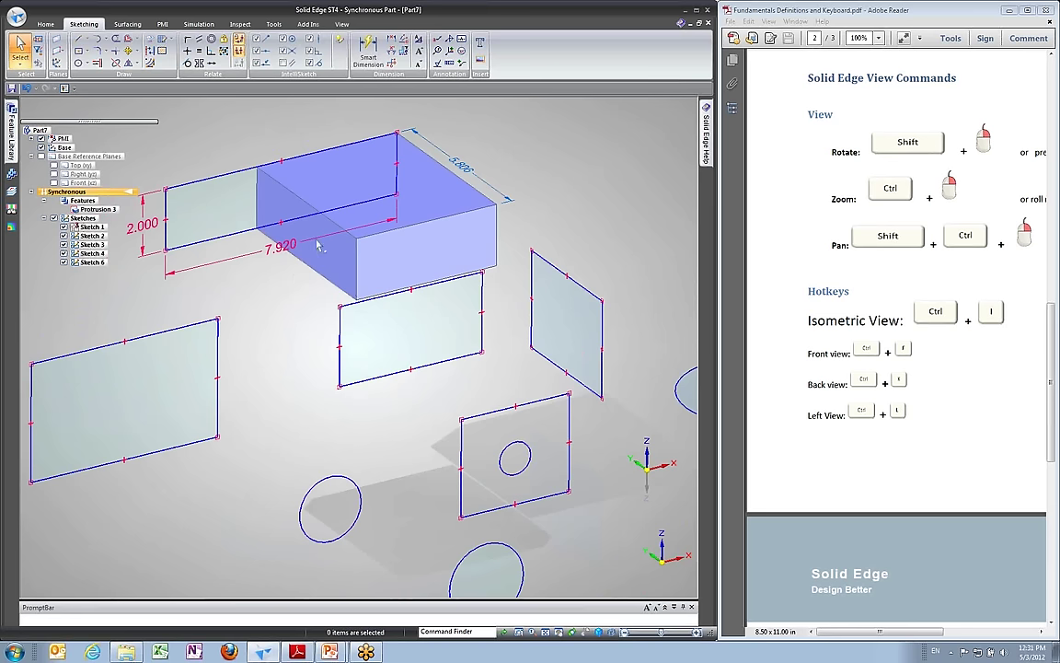
Orbit around the box, switch to the Ctrl+I isometric view, and minimize Solid Edge.
middle_drag(276, 198, 399, 251)
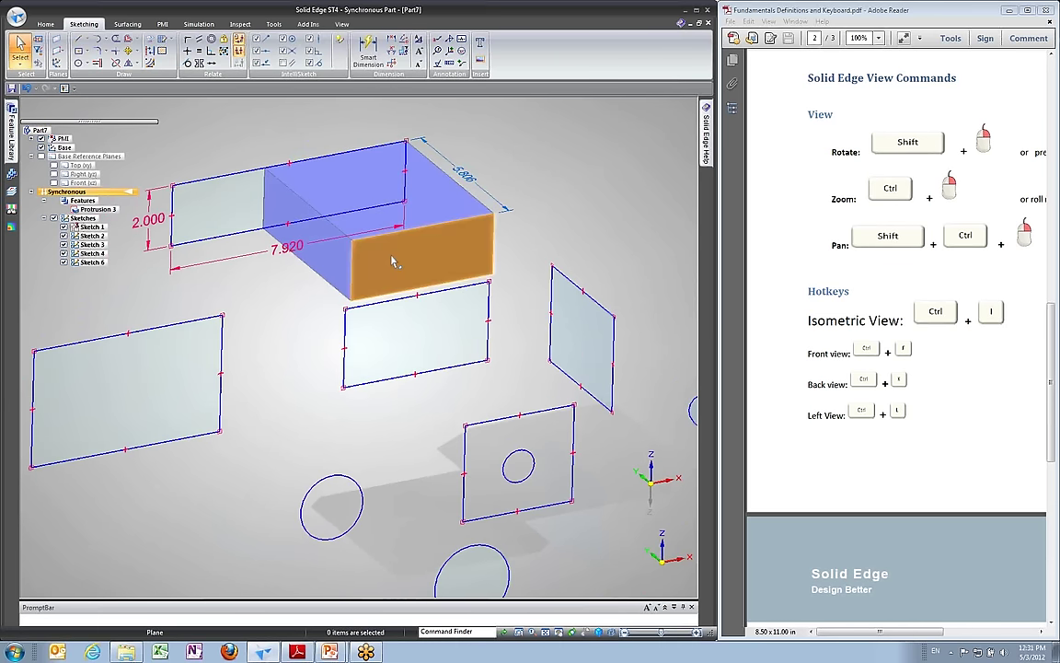
mouse_move(334, 203)
middle_down()
mouse_move(242, 291)
mouse_move(391, 285)
mouse_move(361, 298)
mouse_move(355, 332)
middle_up()
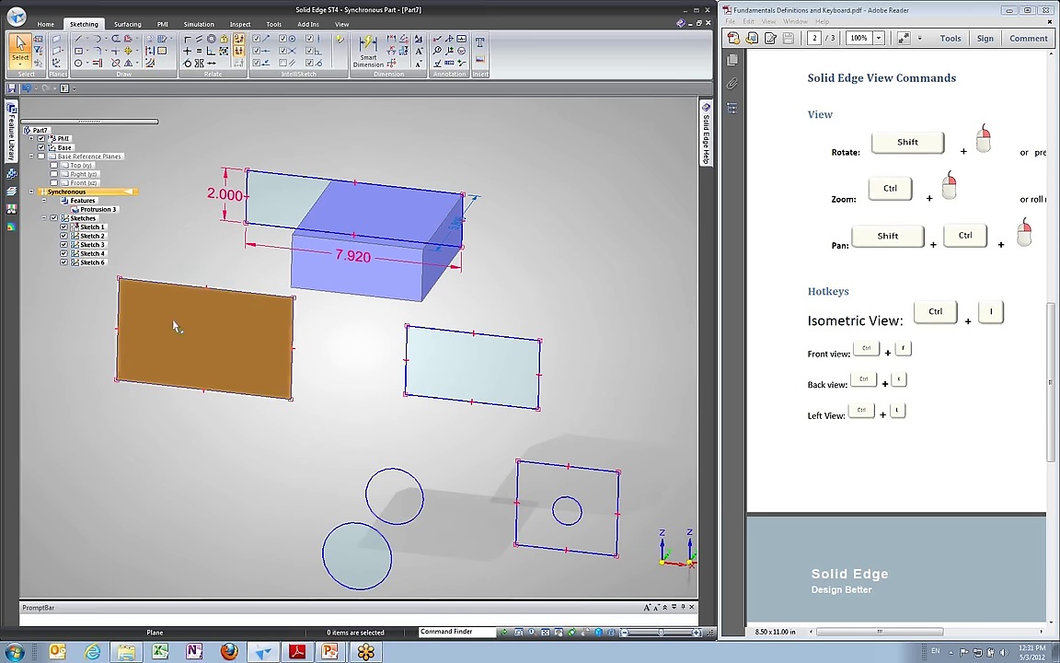
key(ctrl+i)
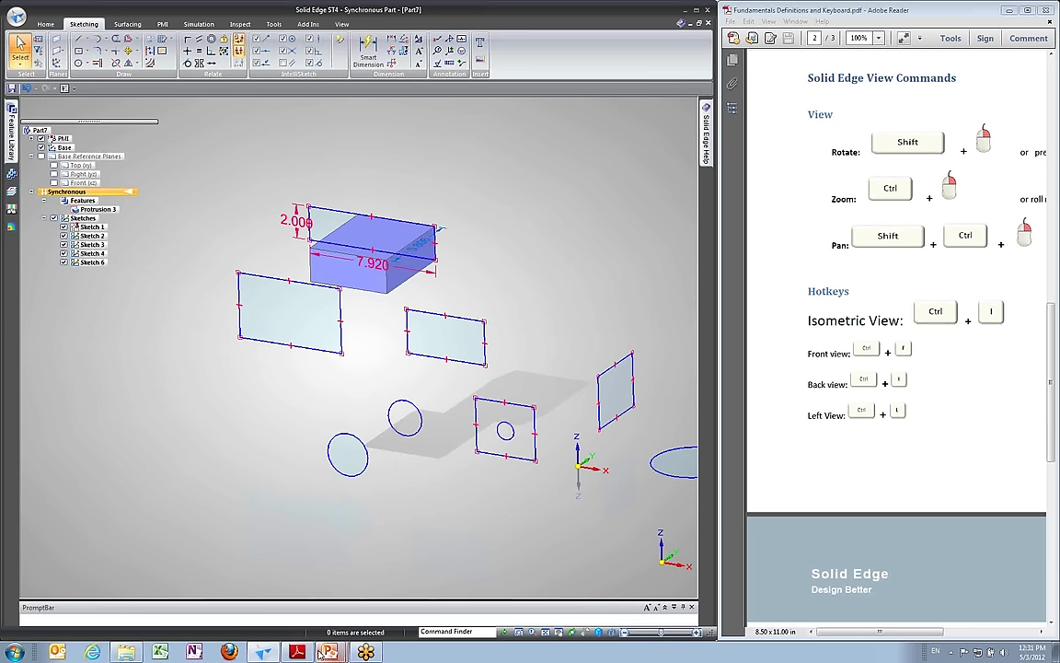
click(685, 12)
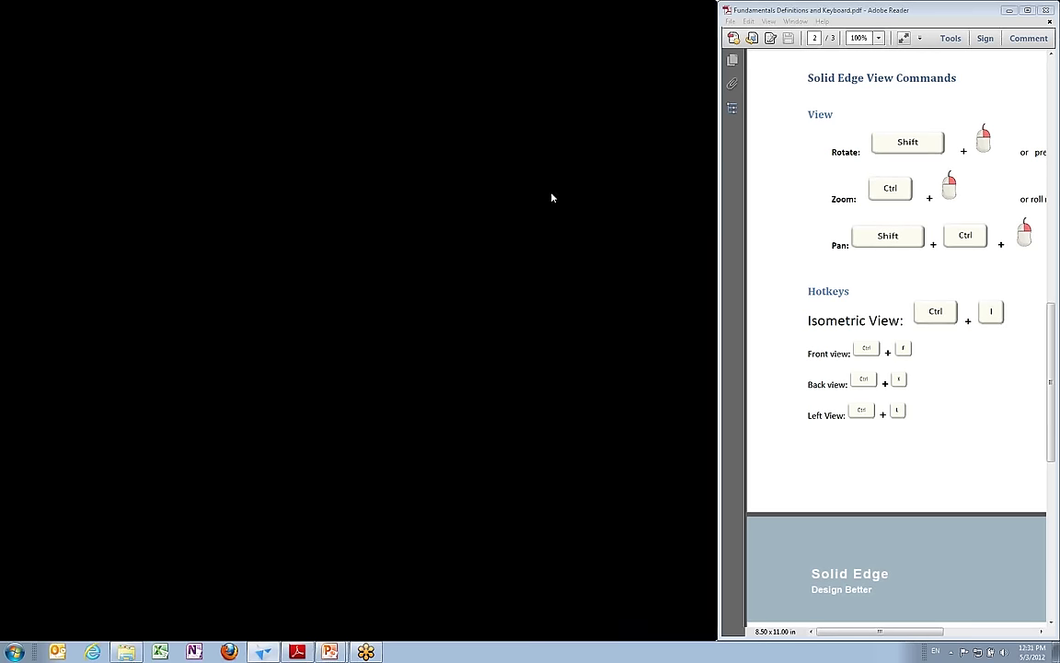
Advance the slideshow to the blue 3-D part slide, exit, and snap PowerPoint right.
click(383, 35)
click(442, 125)
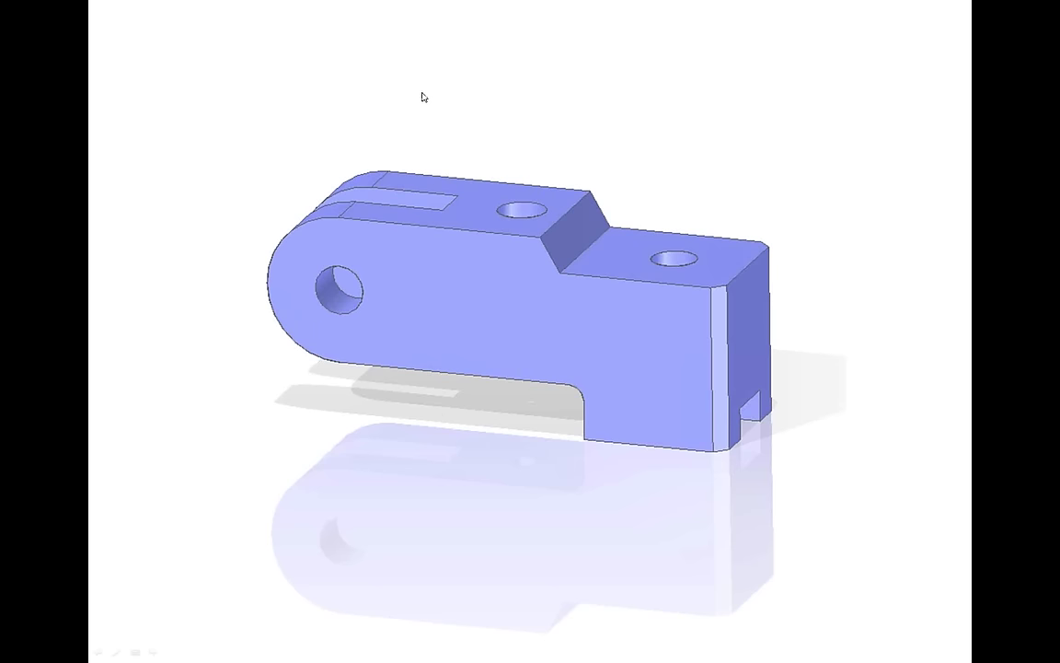
key(Escape)
key(super+Right)
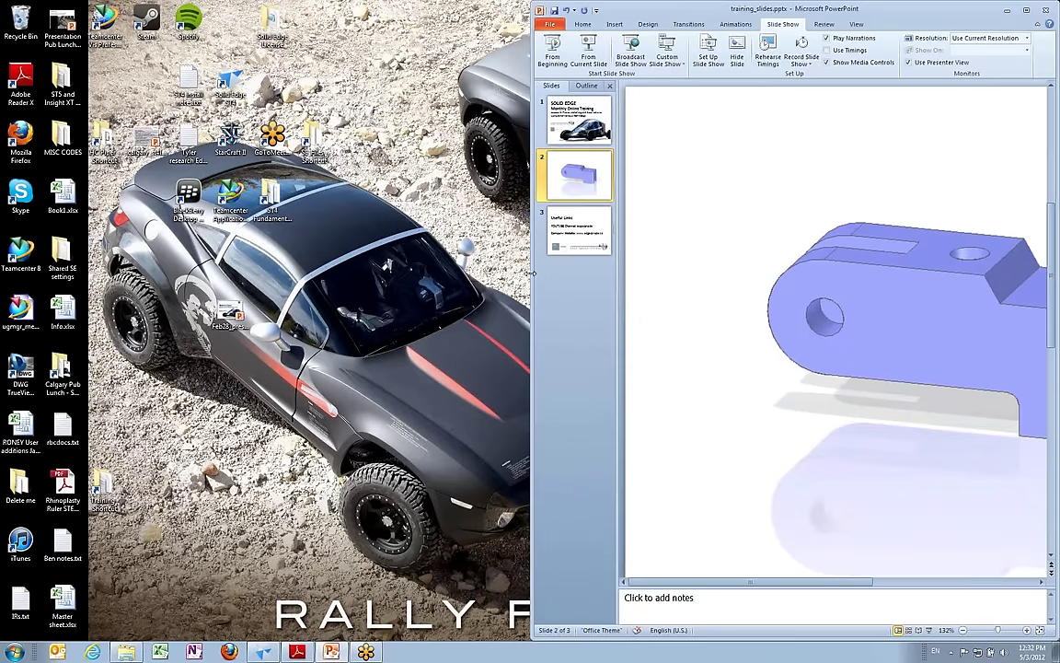
Narrow PowerPoint, close the Slides pane, apply Fit to Window, and return to Solid Edge.
drag(530, 277, 643, 276)
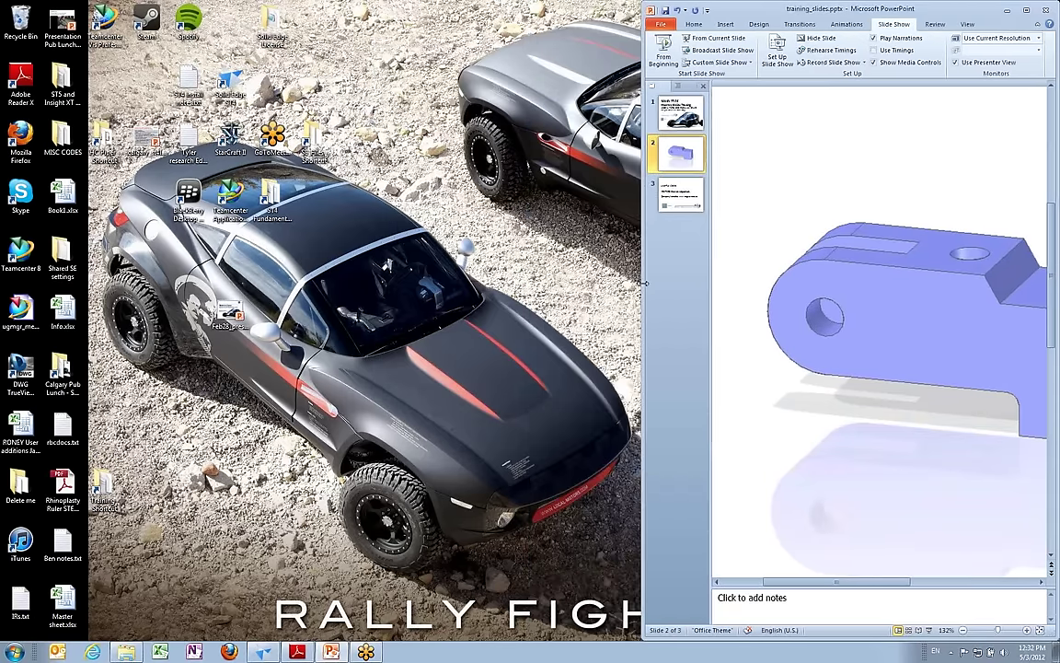
click(703, 86)
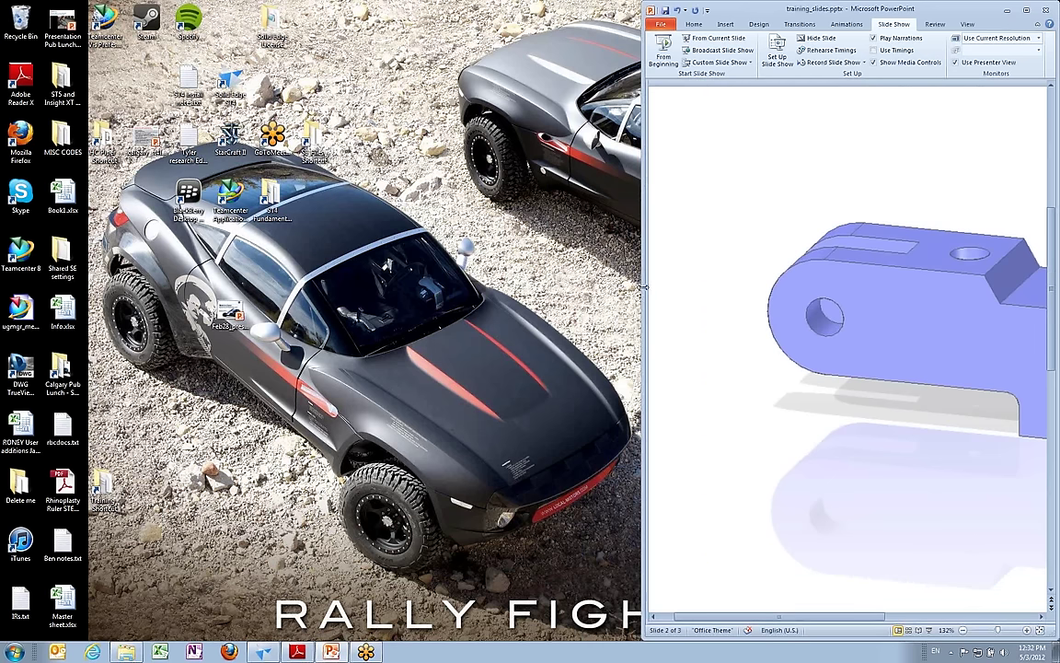
drag(642, 287, 628, 288)
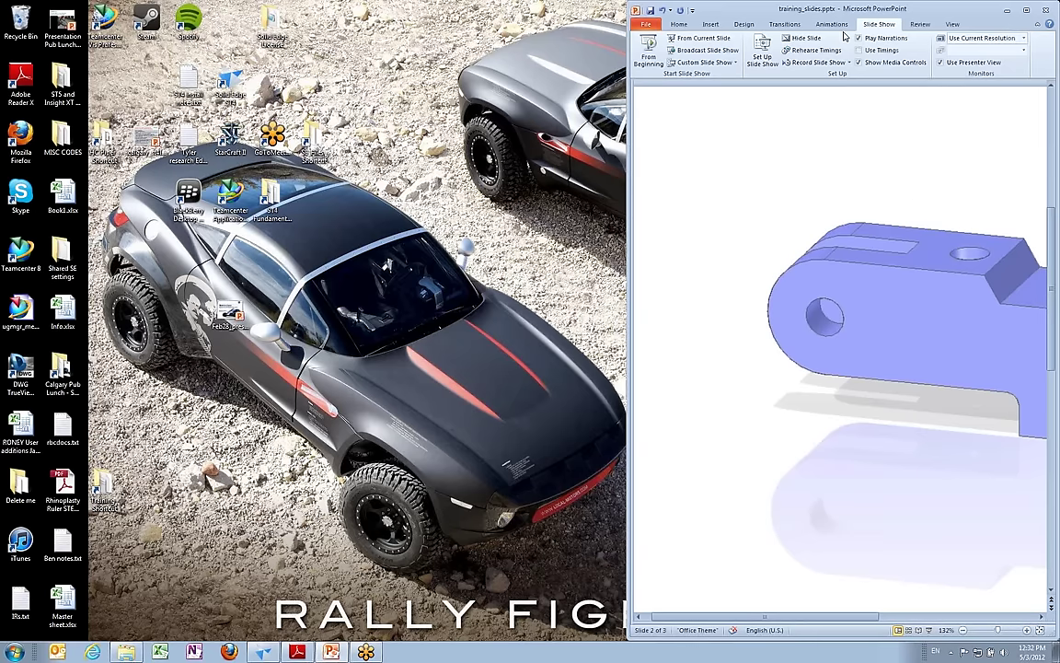
click(953, 24)
click(861, 53)
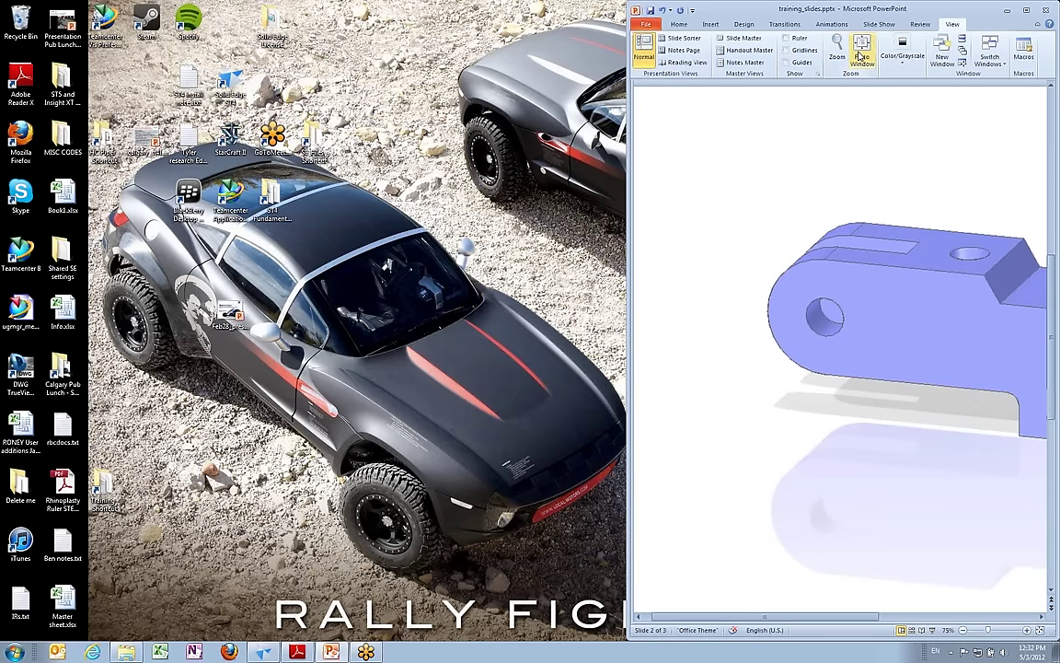
drag(625, 216, 650, 228)
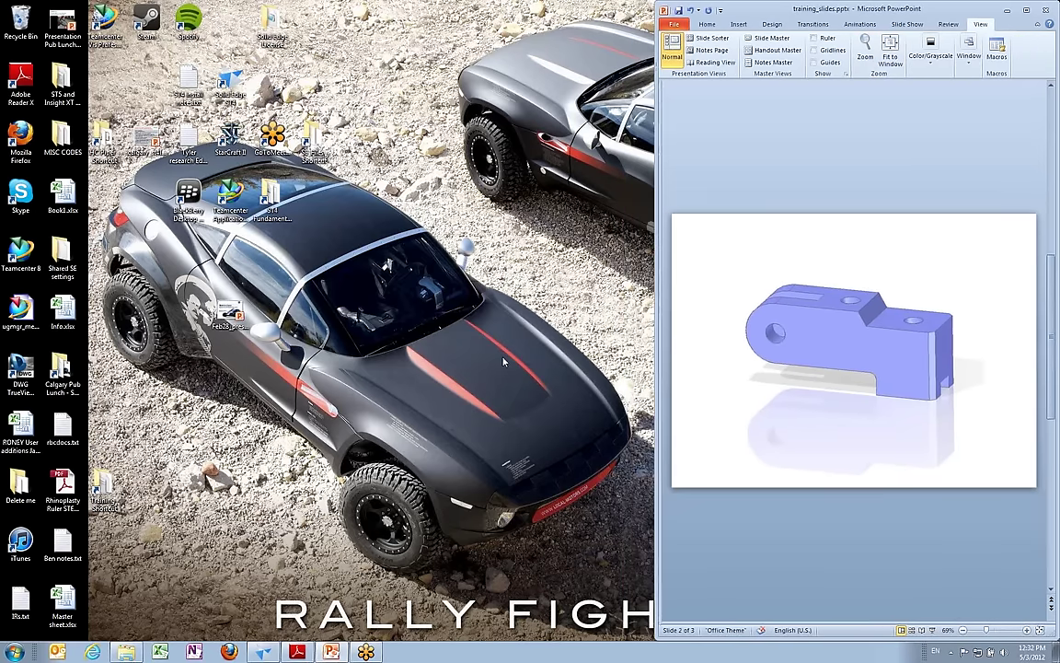
key(alt+Tab)
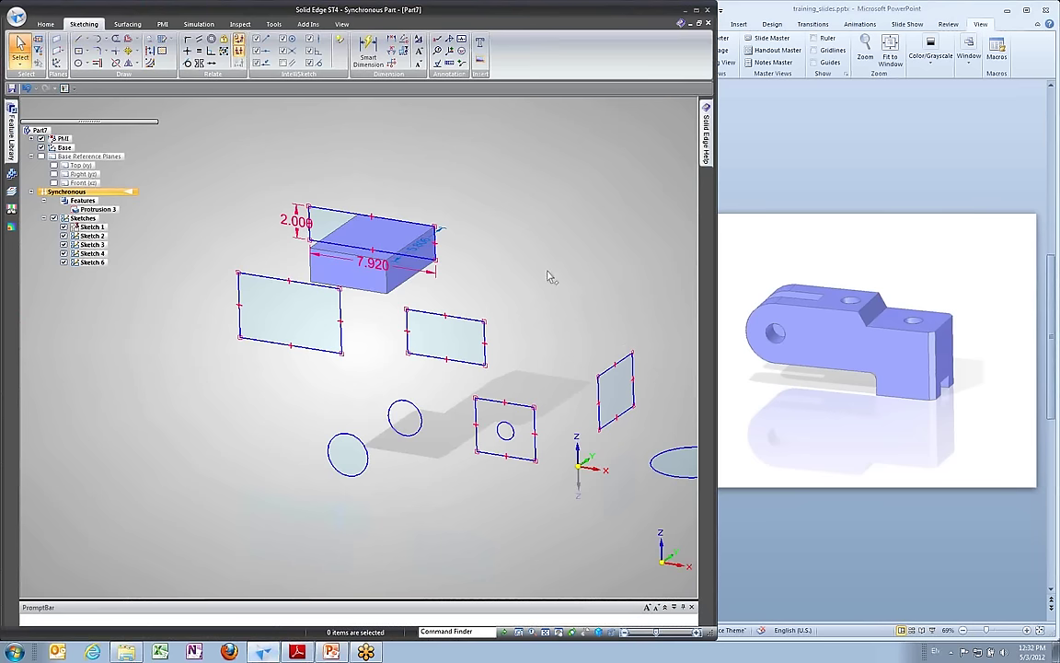
Fence-select and delete the box together with two rectangle sketches.
mouse_move(582, 340)
middle_down()
mouse_move(236, 208)
mouse_move(207, 178)
middle_up()
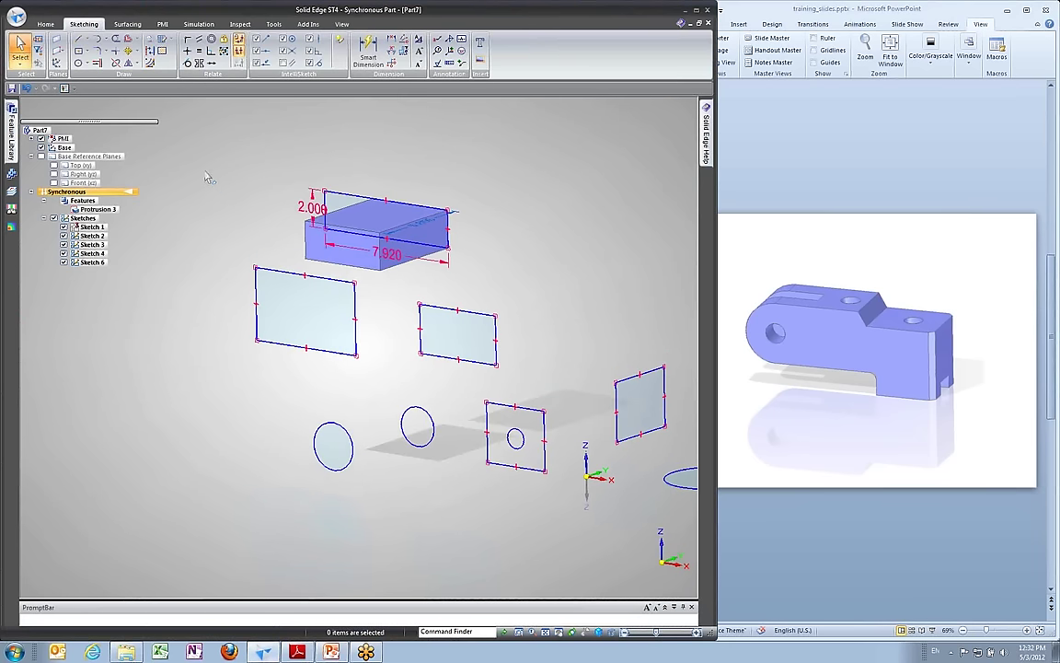
drag(202, 161, 662, 461)
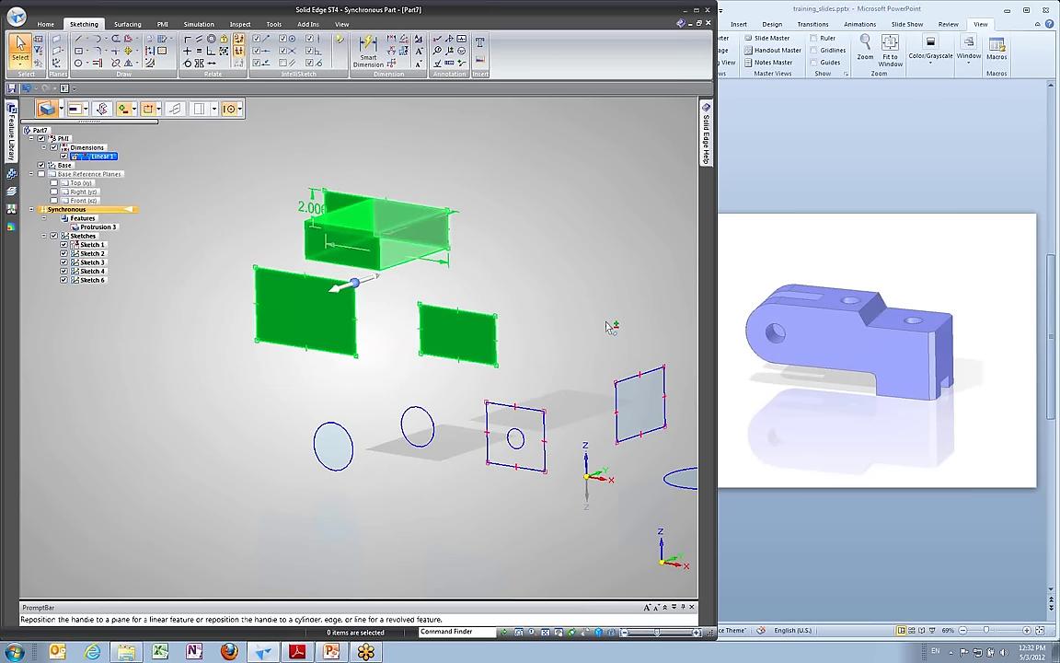
key(Delete)
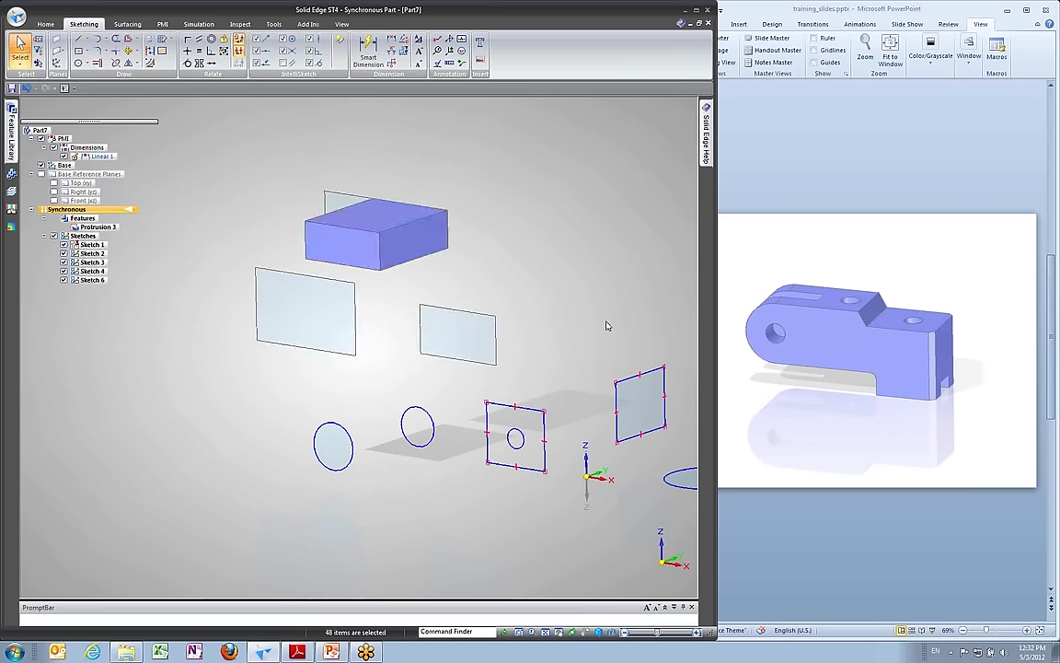
Delete the remaining rectangles past the Delete Failure, fit the view, and close Part7 unsaved.
scroll(492, 327, up, 3)
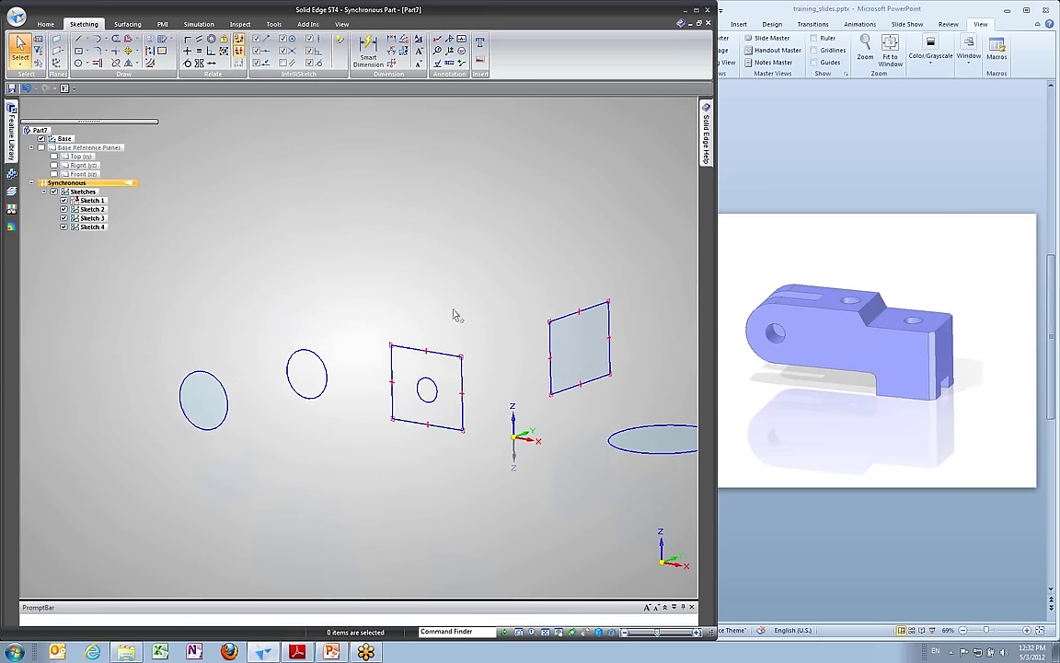
mouse_move(310, 227)
mouse_down()
mouse_move(686, 509)
mouse_move(601, 468)
mouse_move(628, 460)
mouse_up()
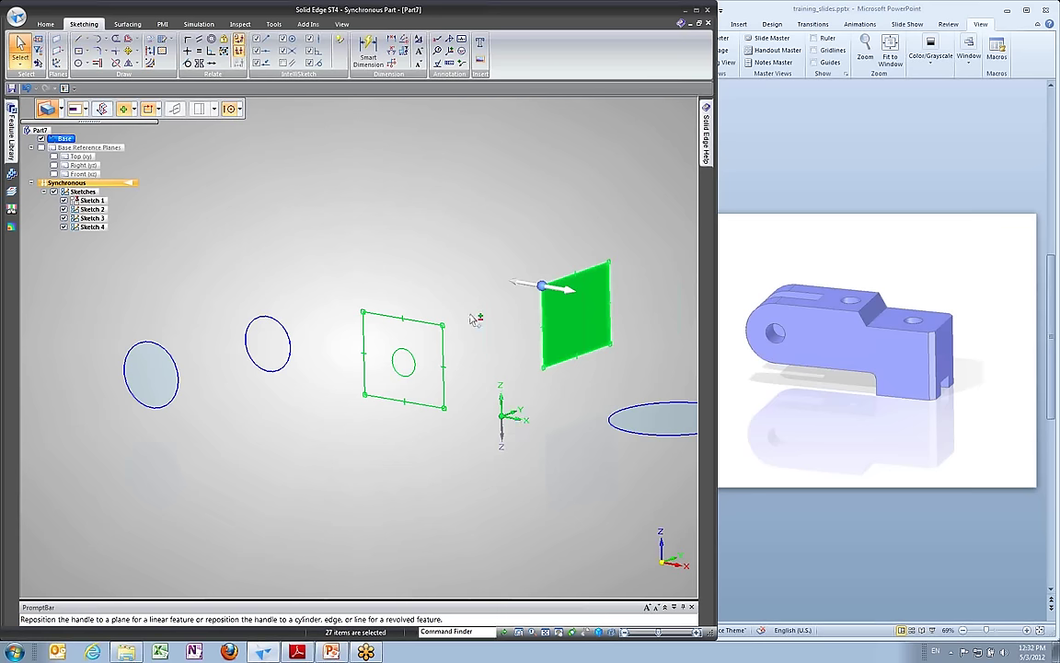
key(Delete)
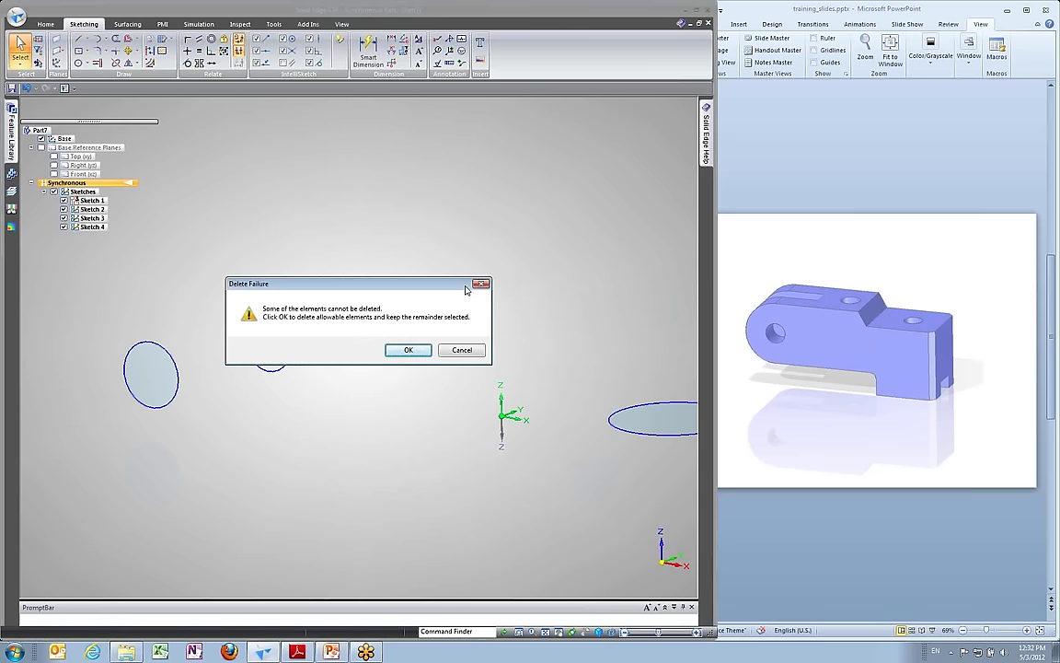
click(406, 352)
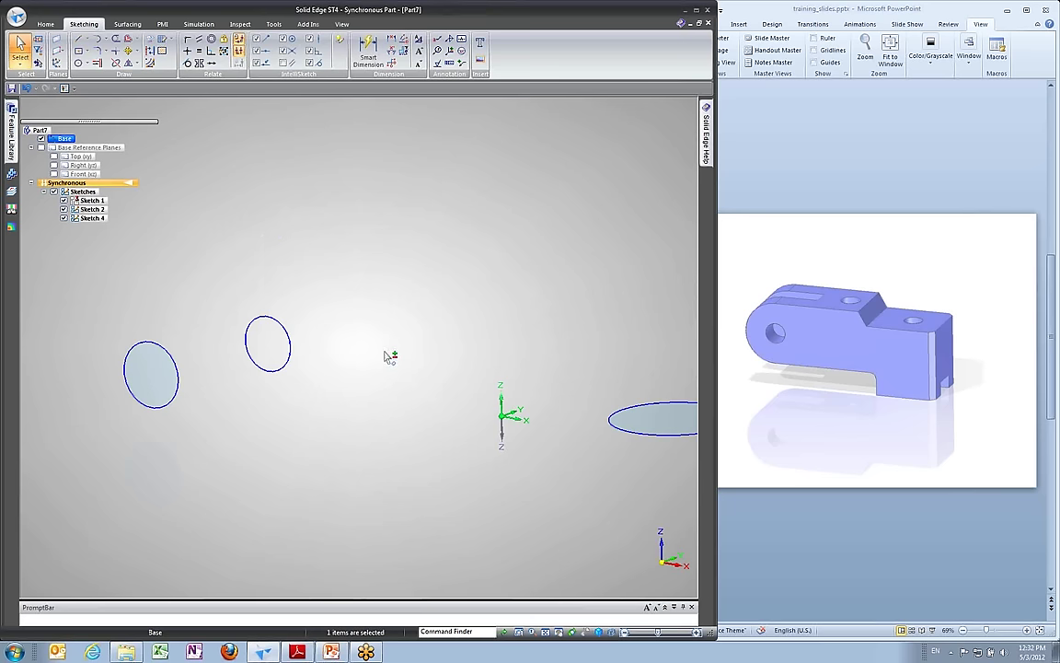
key(ctrl+f)
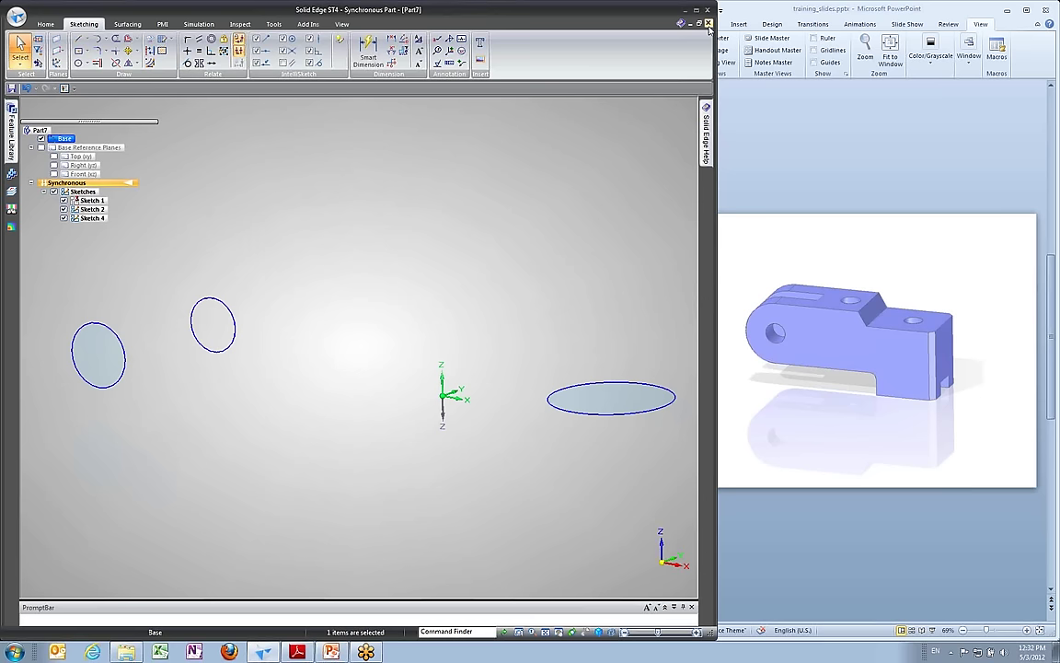
key(alt+F4)
click(371, 370)
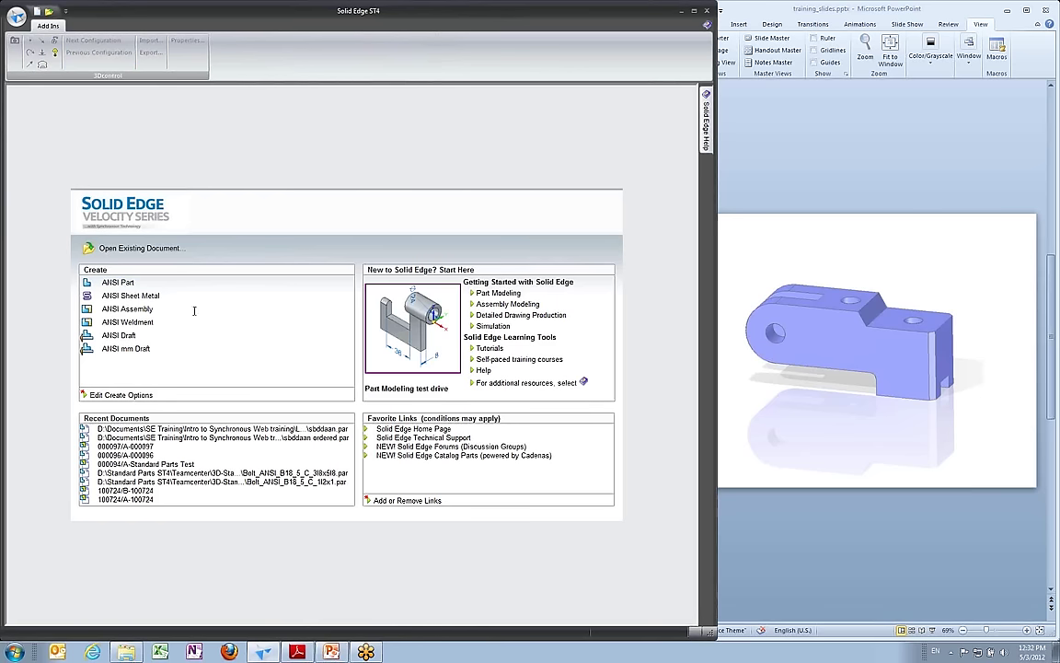
Create a new blank ANSI part document, Part8, from the start screen.
click(118, 283)
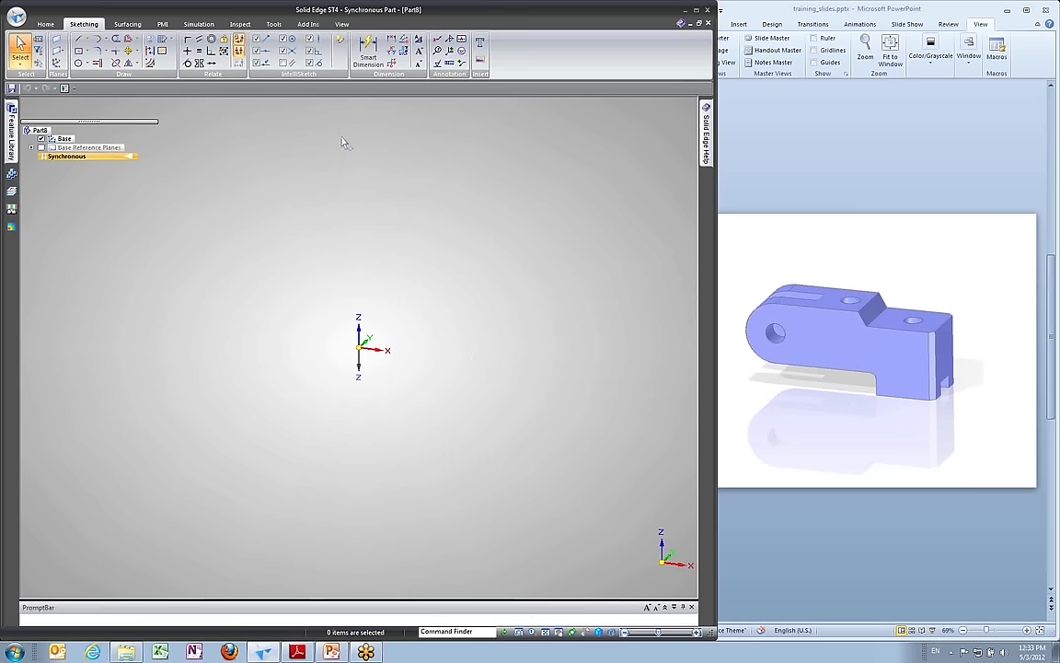
Uncheck 'Automatically create dimensions for new geometry' in IntelliSketch Options and confirm.
click(340, 40)
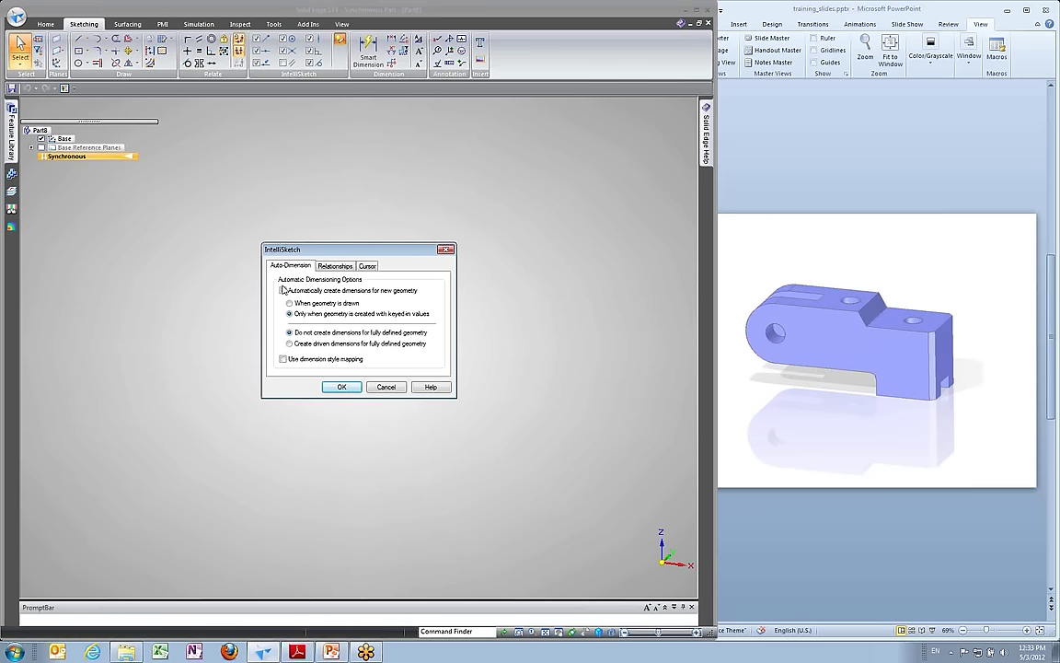
click(337, 291)
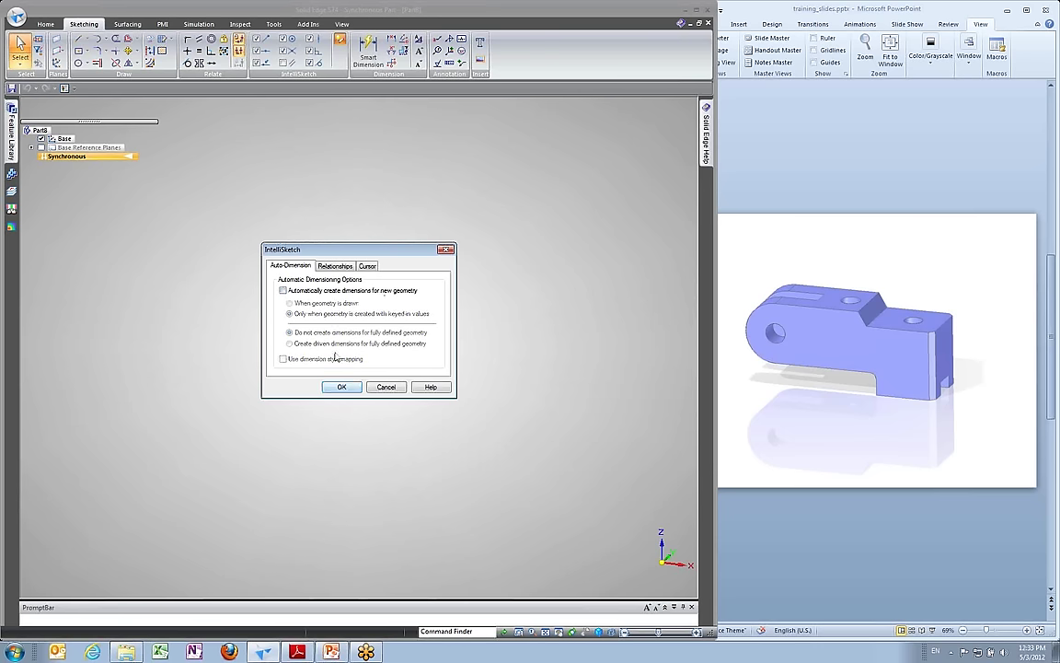
click(343, 387)
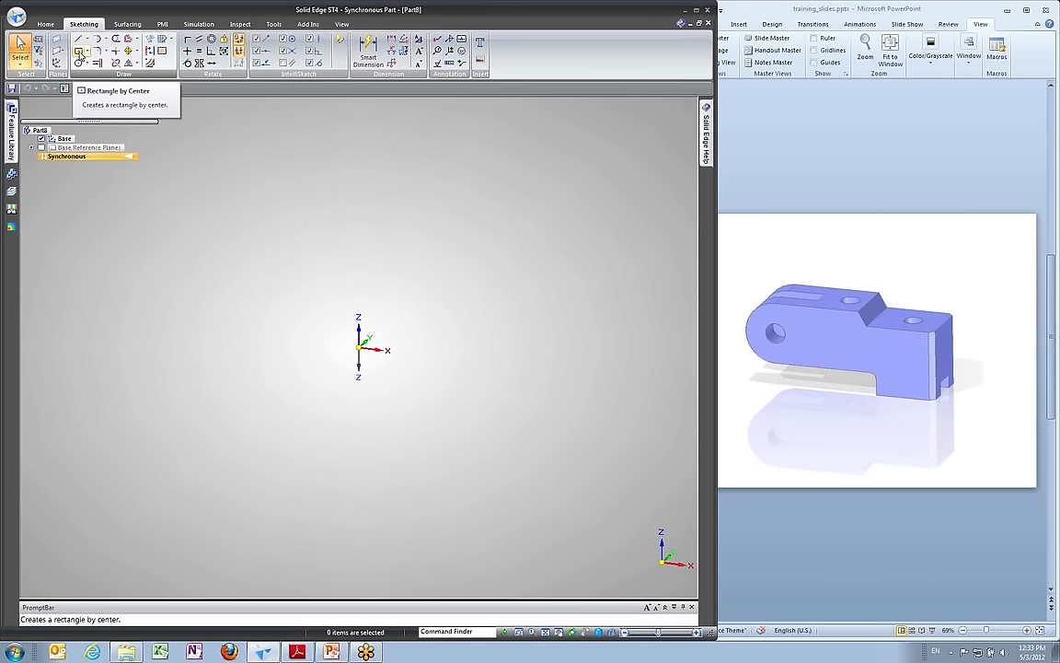
click(79, 52)
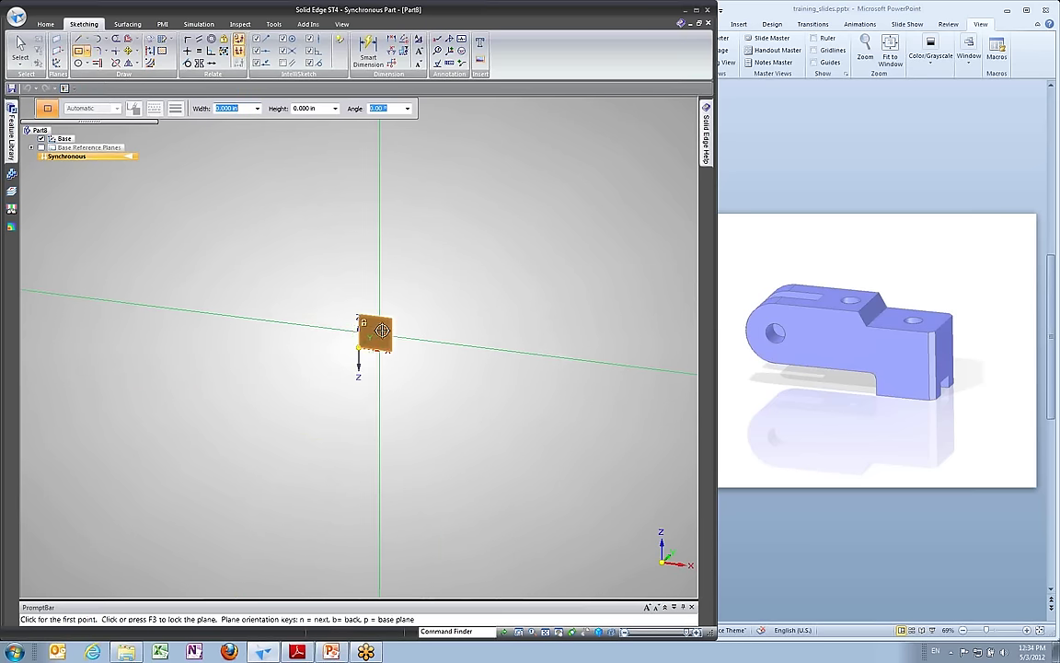
click(382, 334)
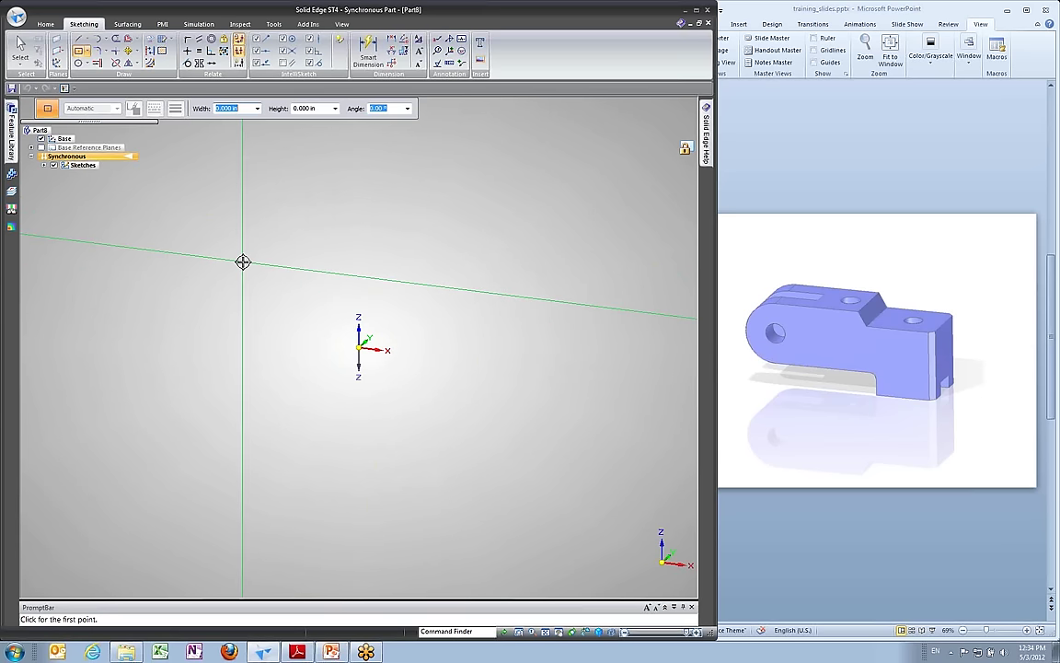
click(343, 25)
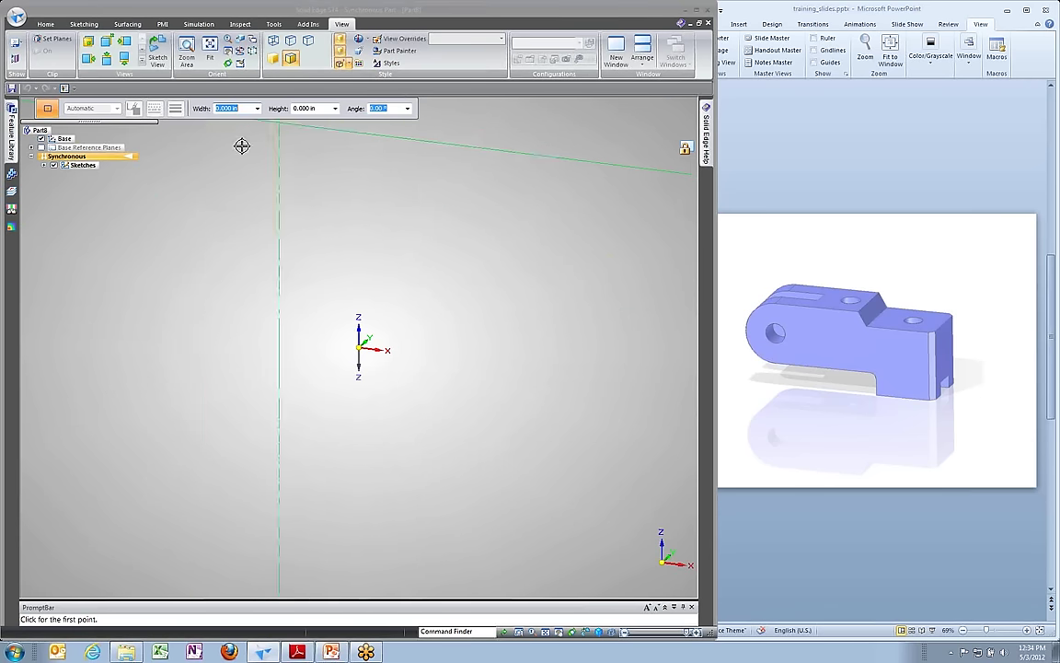
click(196, 13)
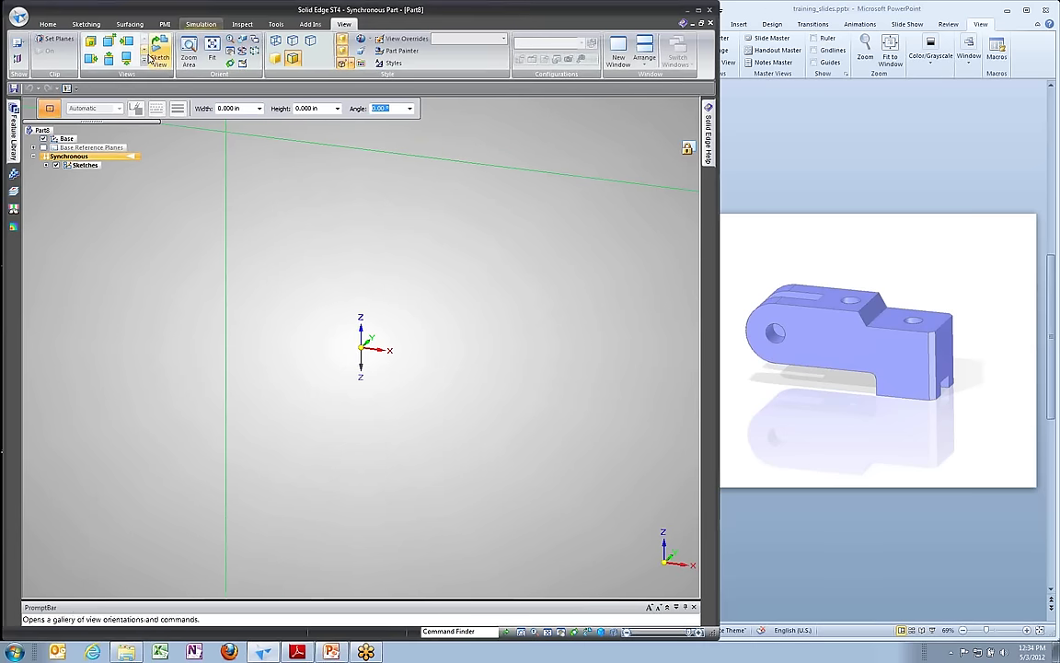
click(158, 50)
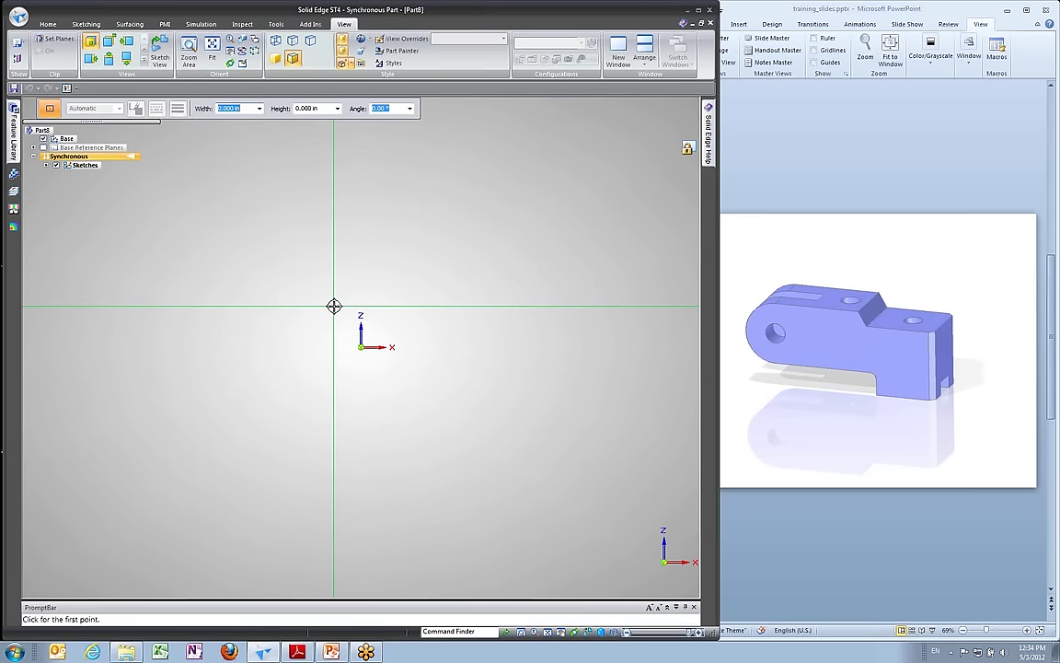
key(Escape)
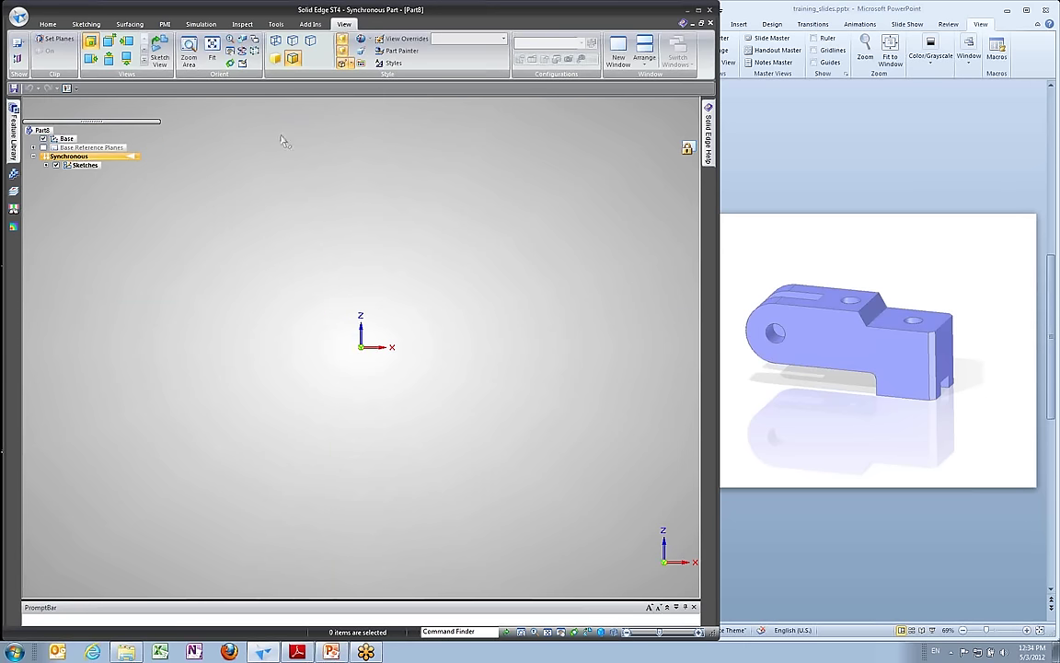
click(47, 24)
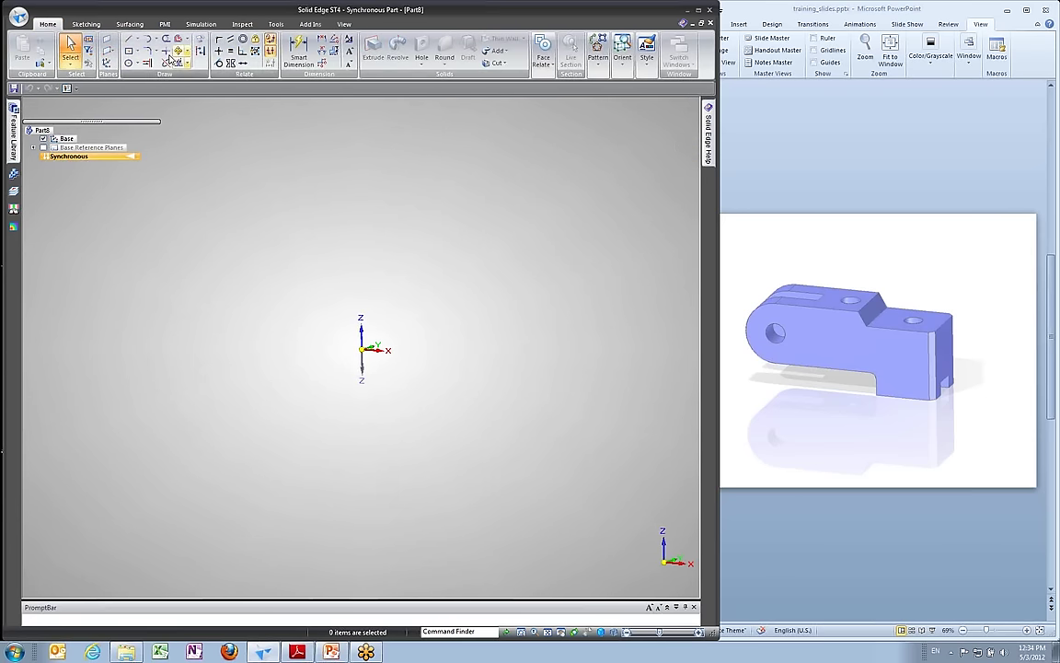
Draw a 4 in by 1.5 in rectangle at 0° centred on the origin of the locked base plane.
click(128, 50)
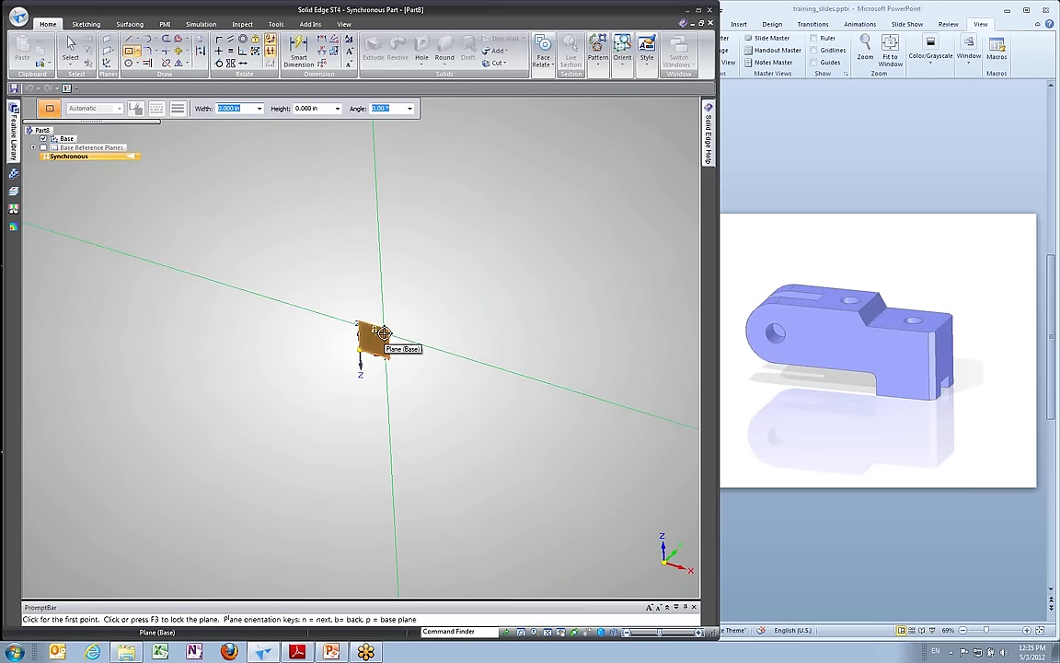
key(F3)
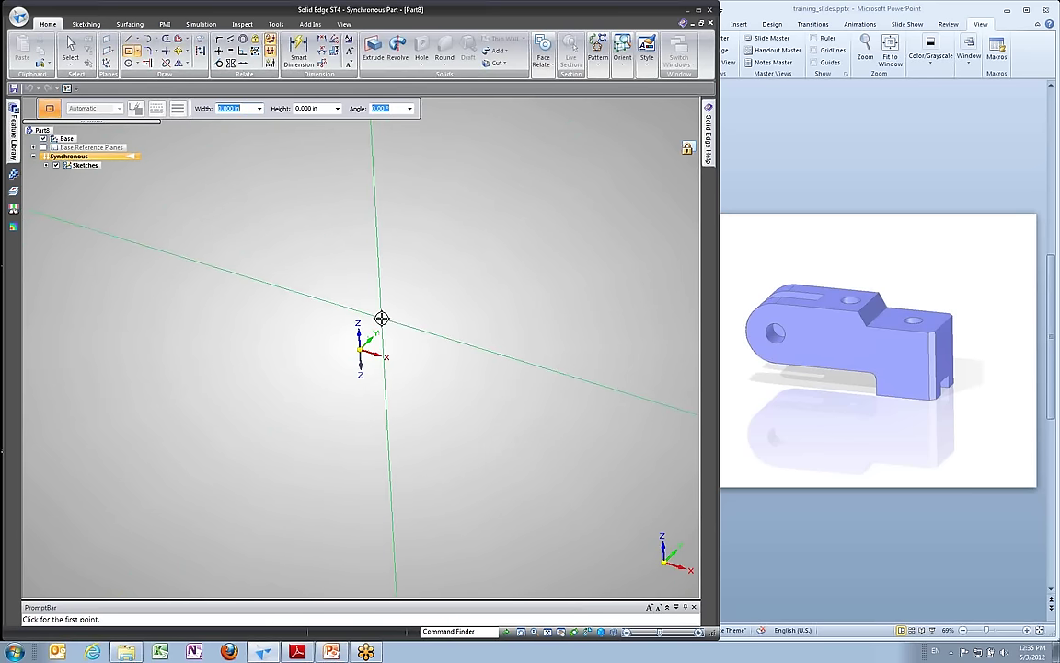
key(ctrl+h)
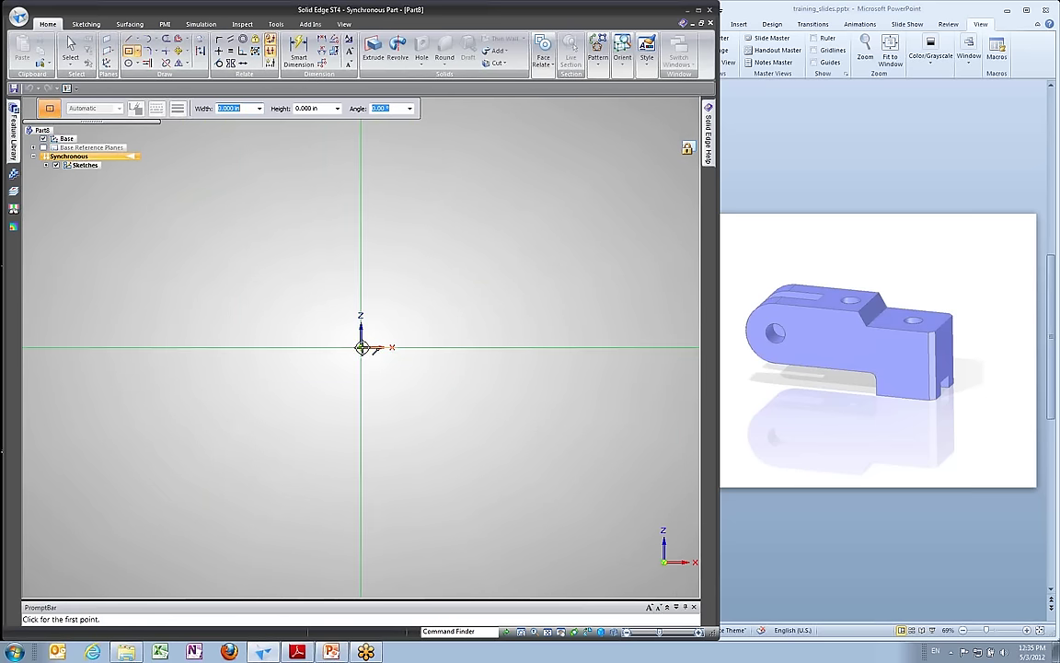
click(360, 347)
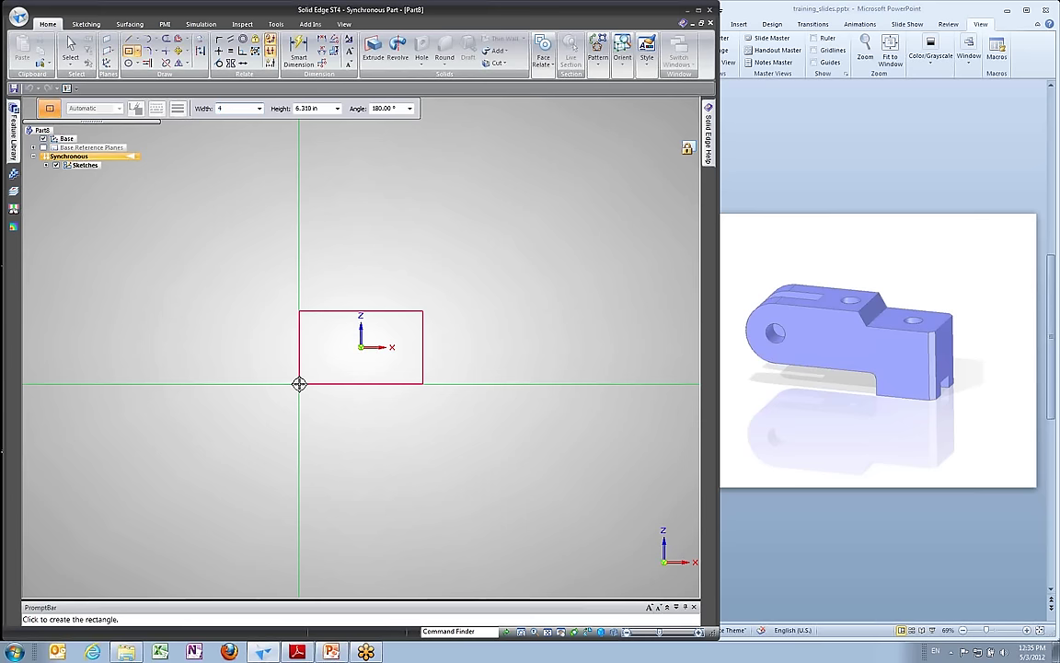
key(Tab)
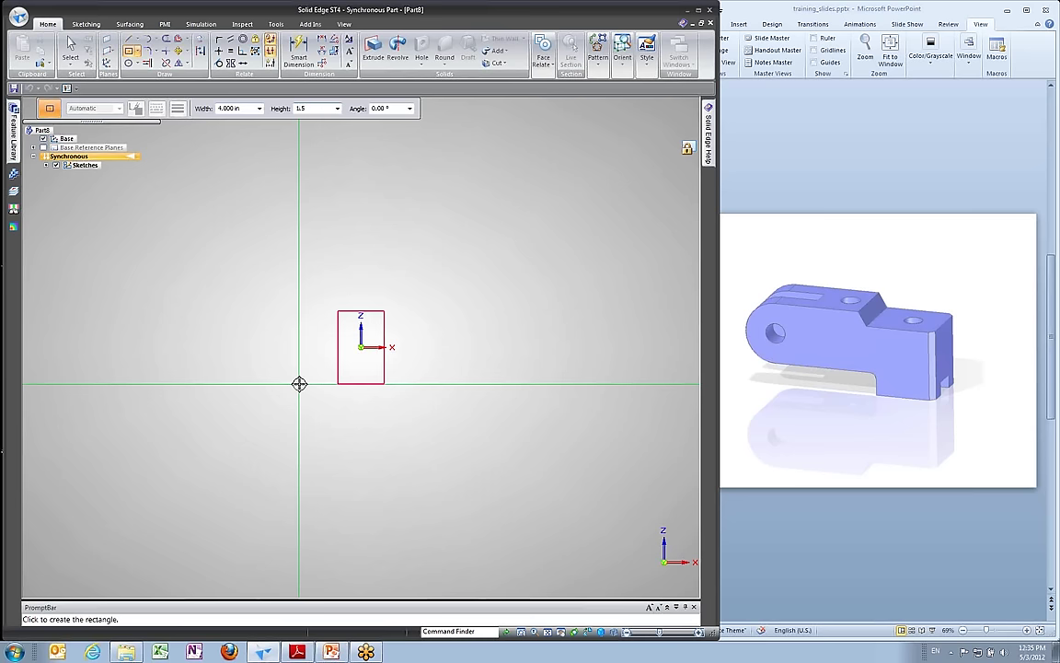
key(Tab)
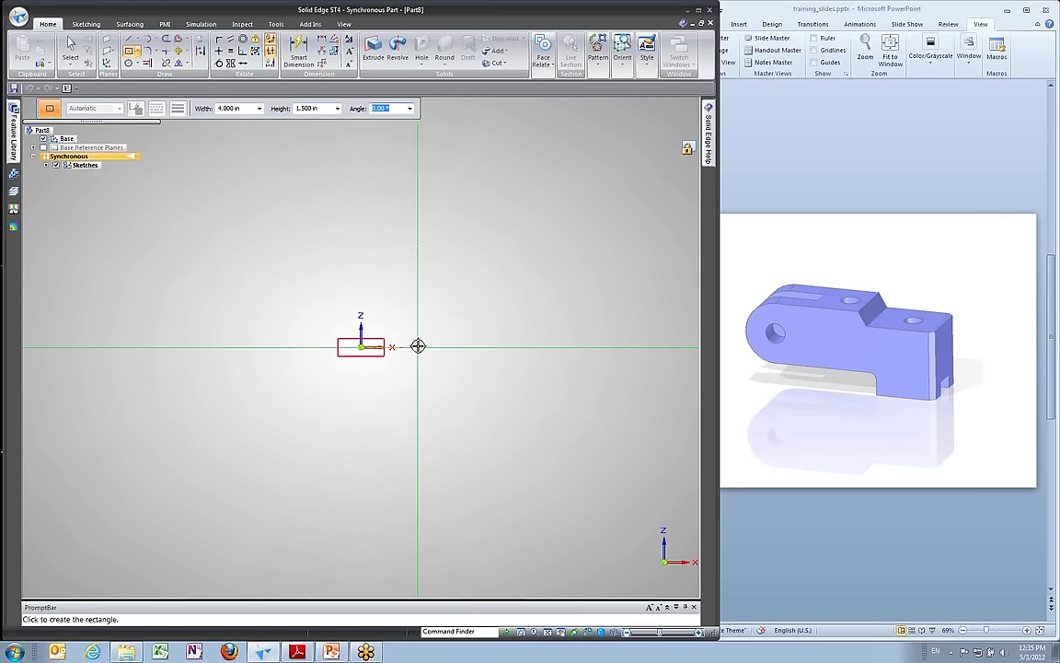
text(0)
key(Return)
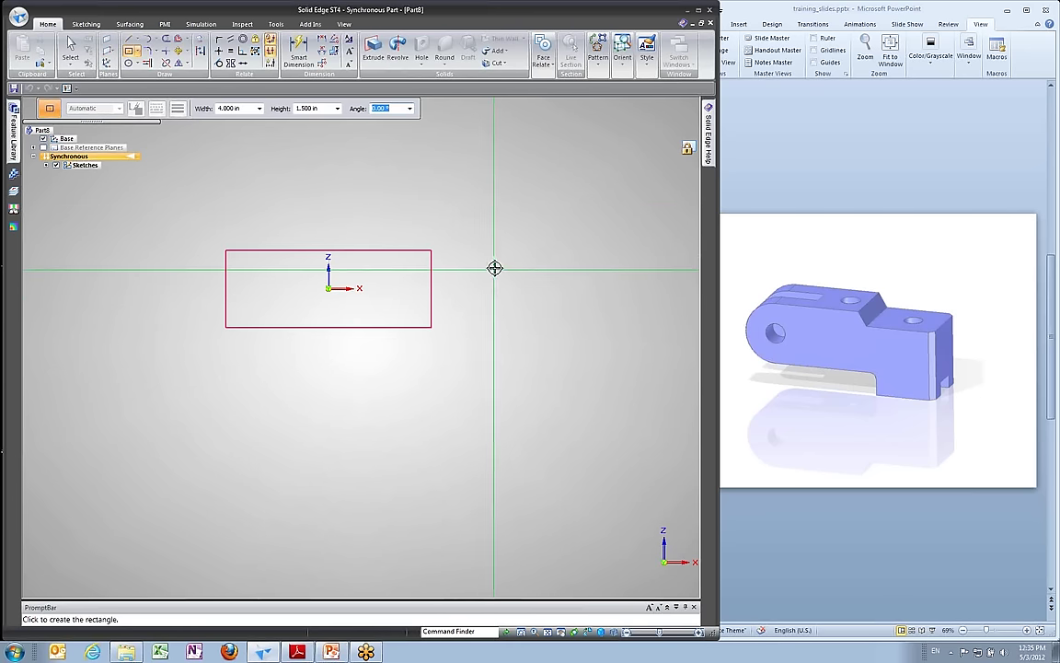
click(498, 290)
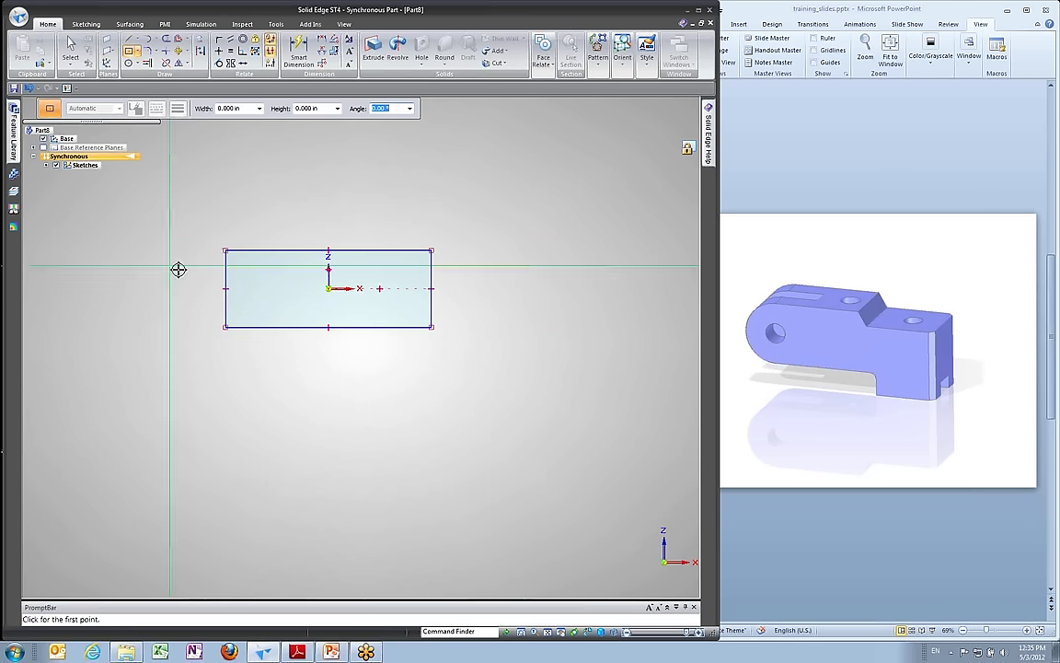
click(128, 63)
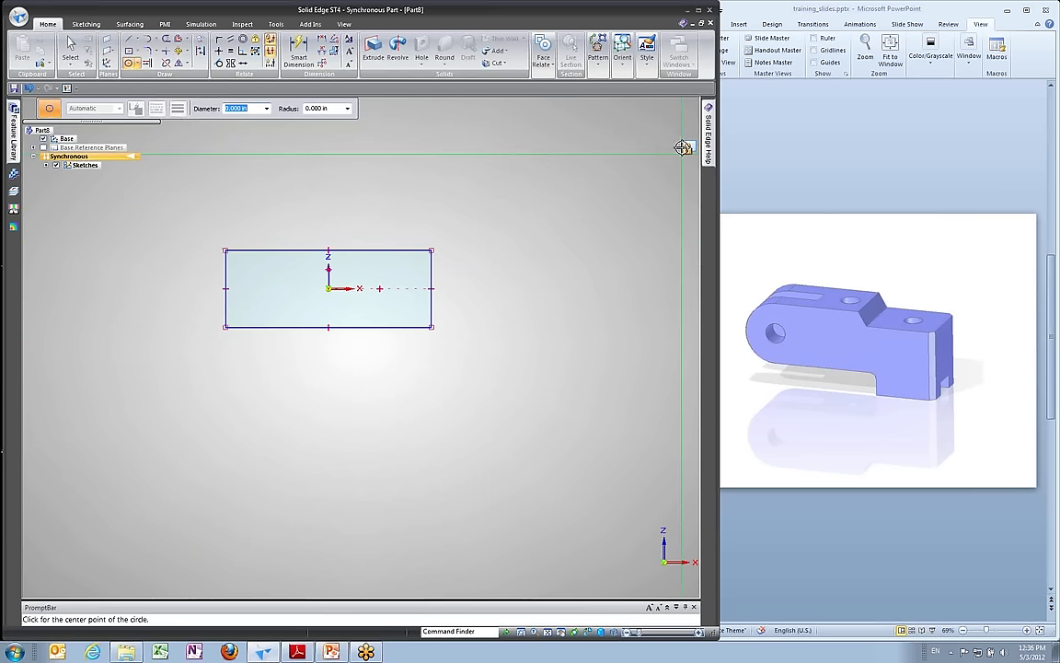
Draw a 1.500 in circle on the left-edge midpoint and a smaller 0.638 in concentric circle.
click(225, 291)
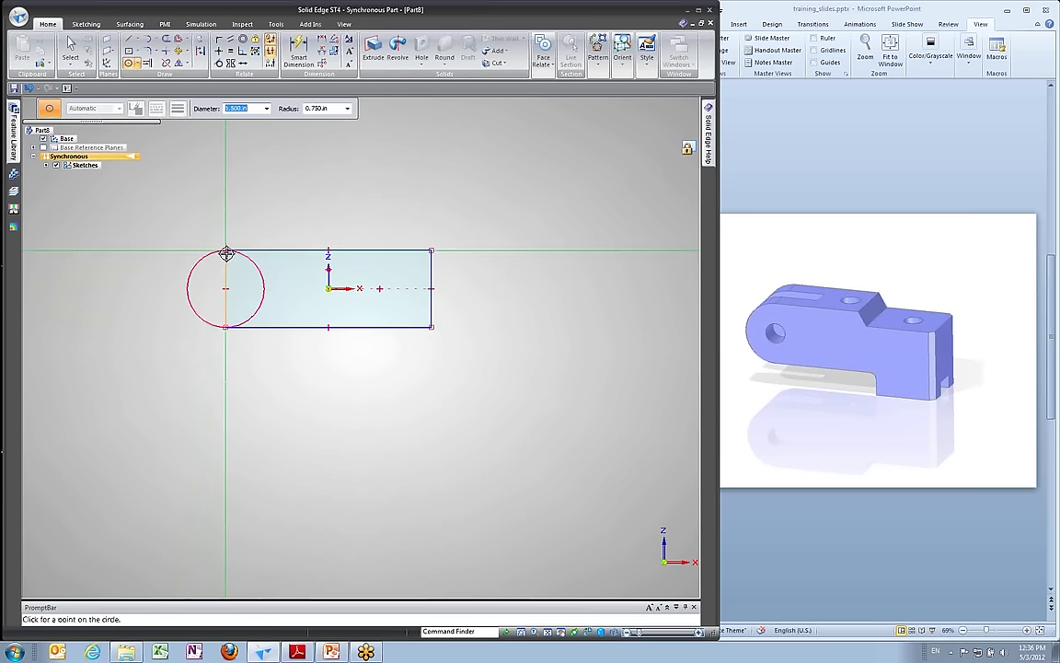
click(227, 253)
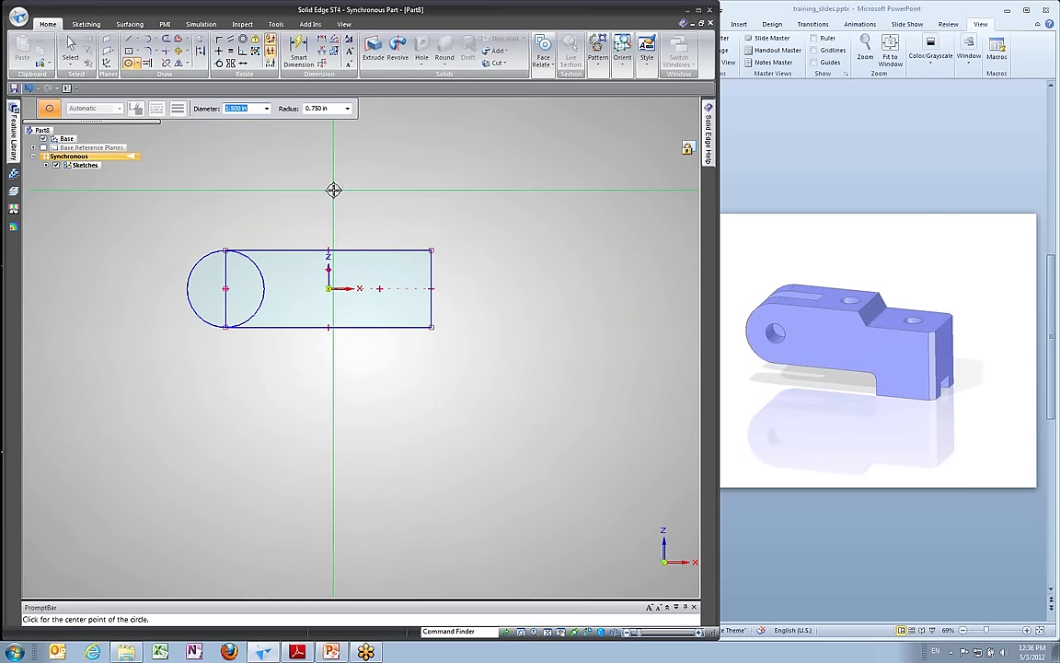
click(229, 291)
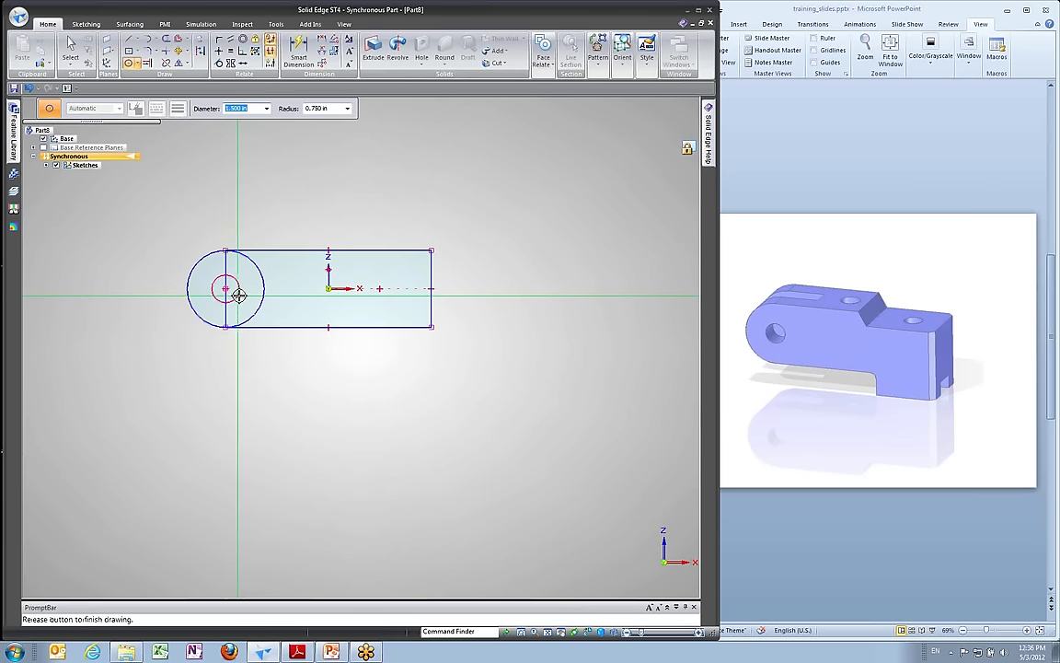
click(239, 294)
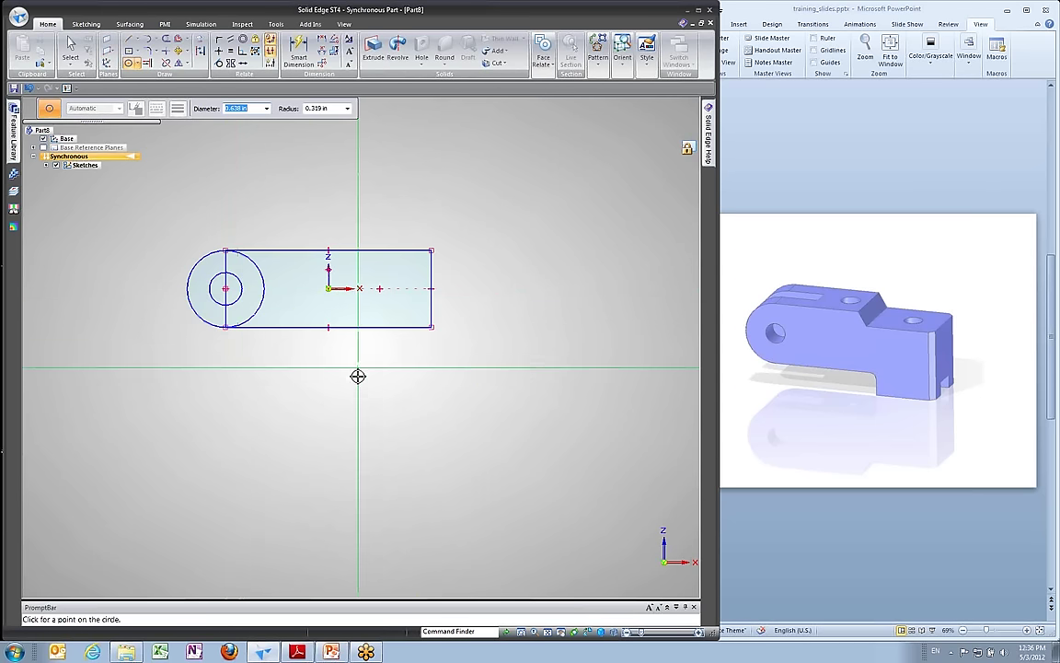
click(298, 51)
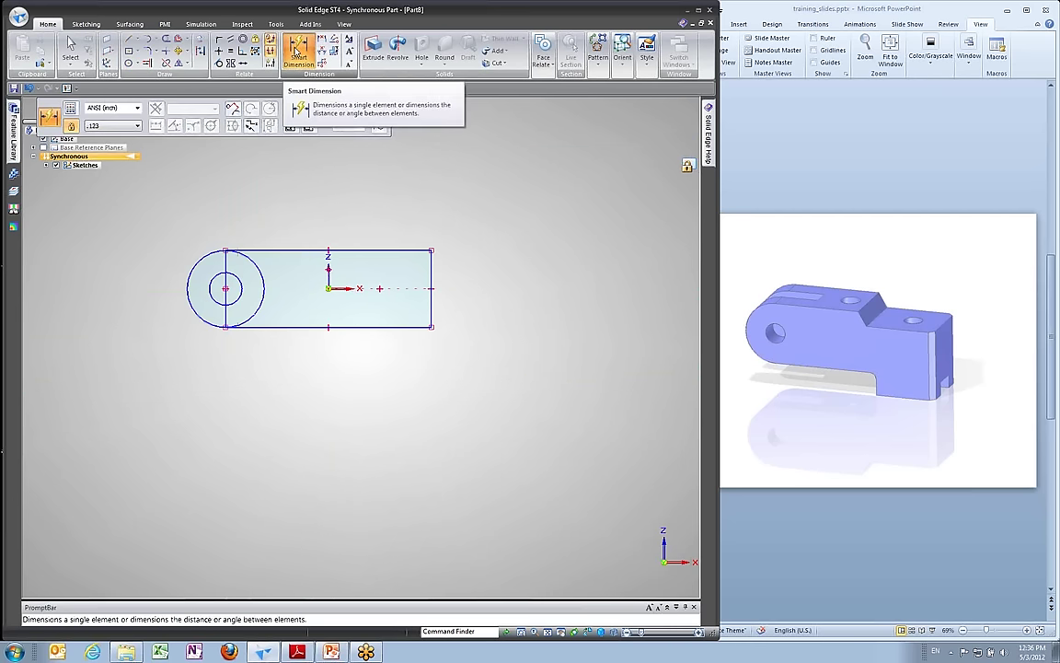
Dimension the inner circle's diameter and set it to 0.5 in.
click(212, 282)
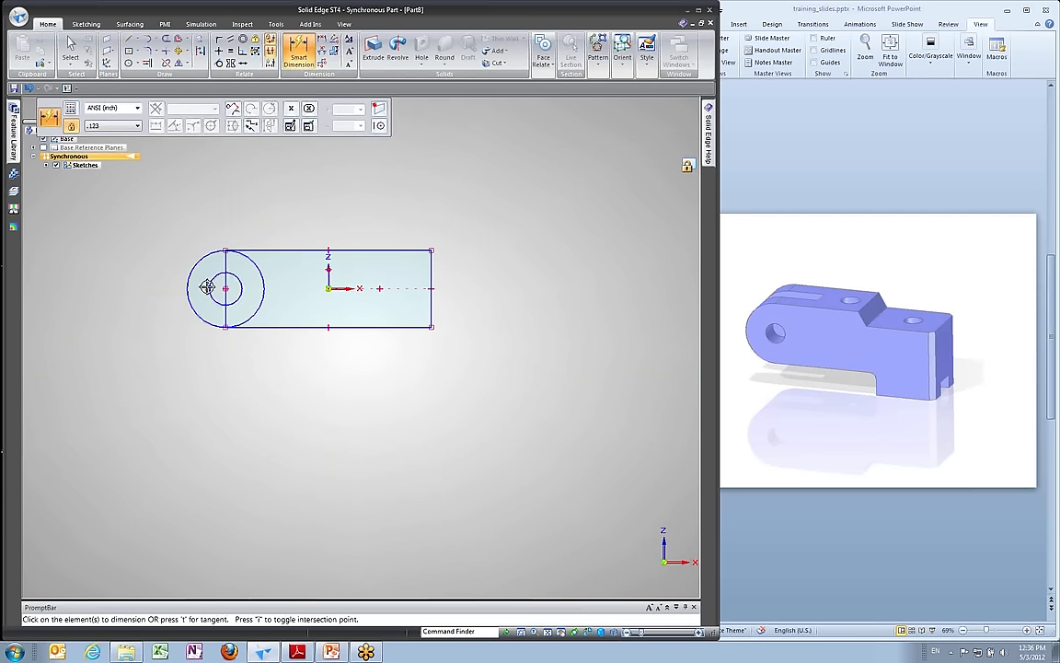
click(163, 366)
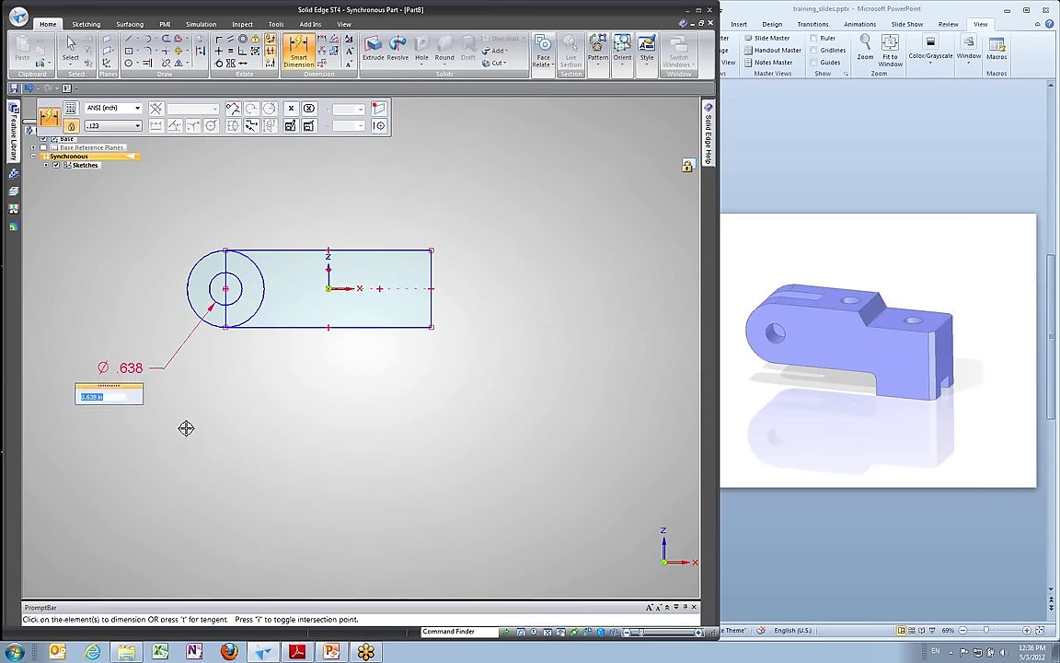
click(132, 369)
text(0.5)
key(Return)
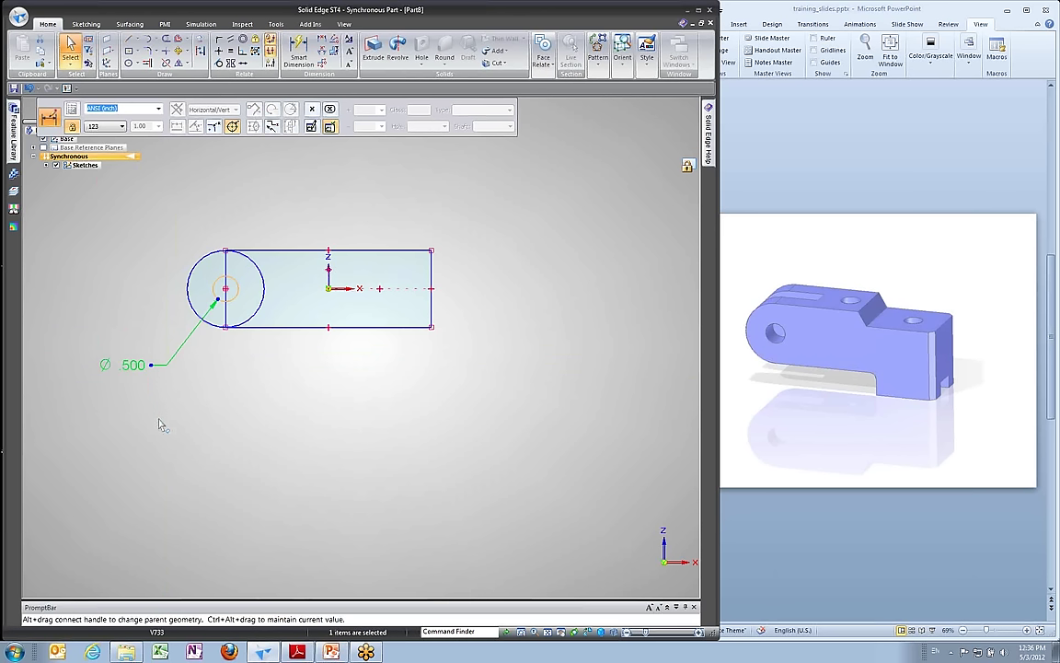
click(162, 432)
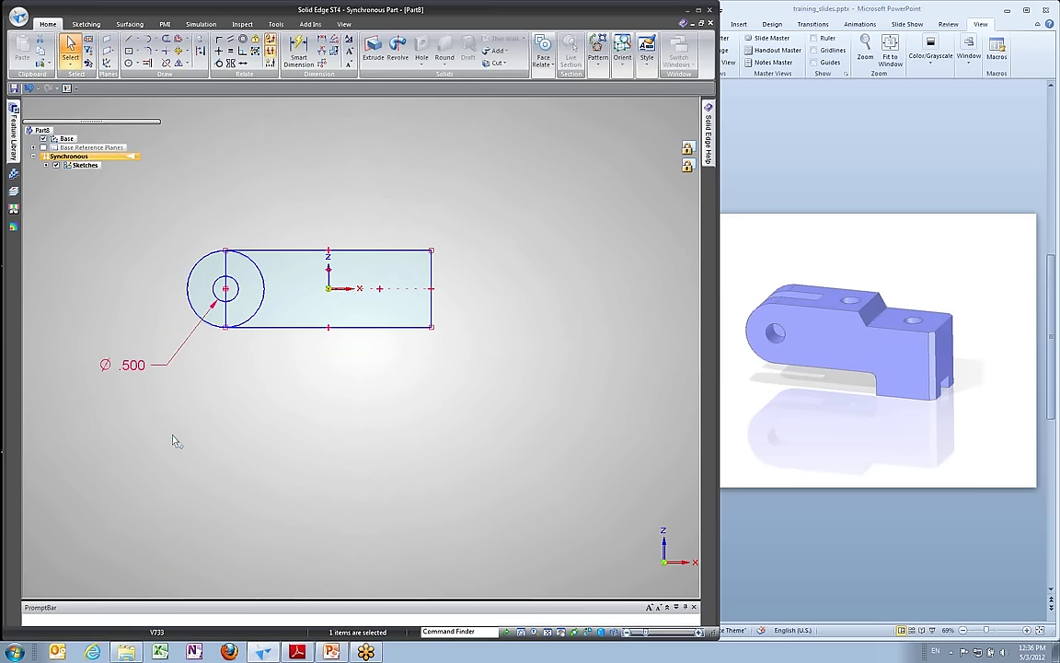
Drag the Ø .500 dimension text up and left, clear of the part.
click(136, 370)
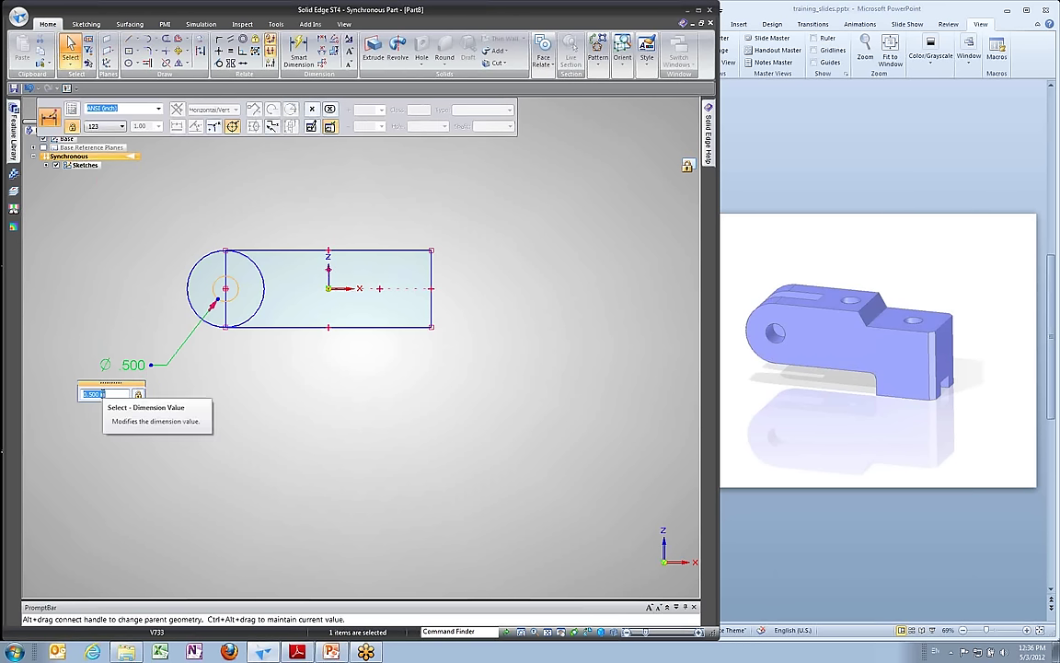
scroll(103, 394, up, 2)
scroll(102, 394, up, 1)
scroll(102, 394, up, 5)
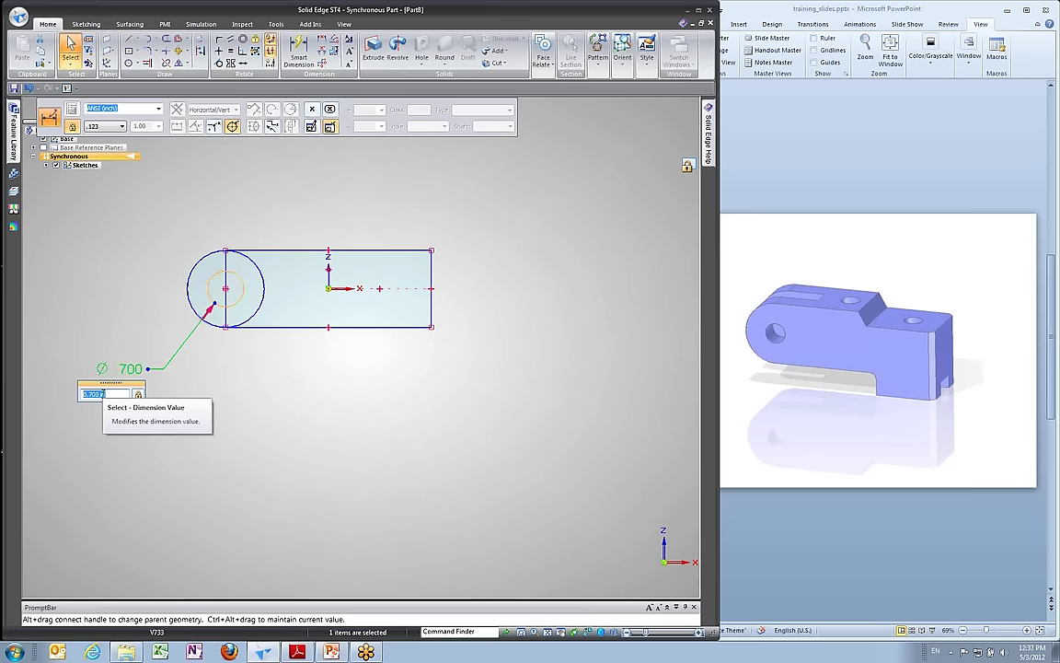
key(Escape)
key(Escape)
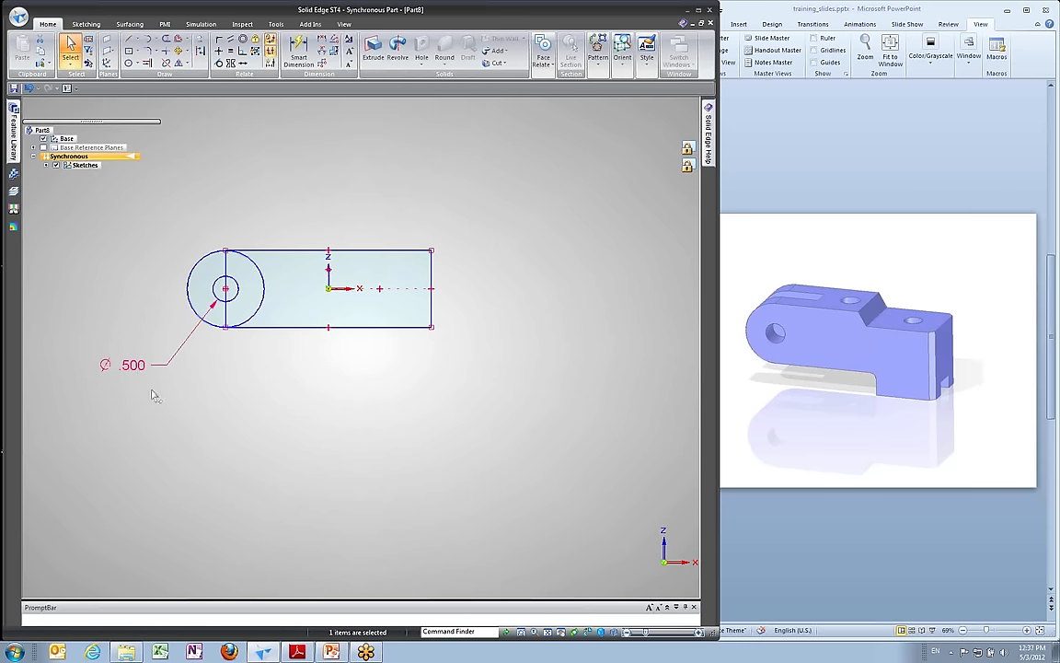
click(195, 345)
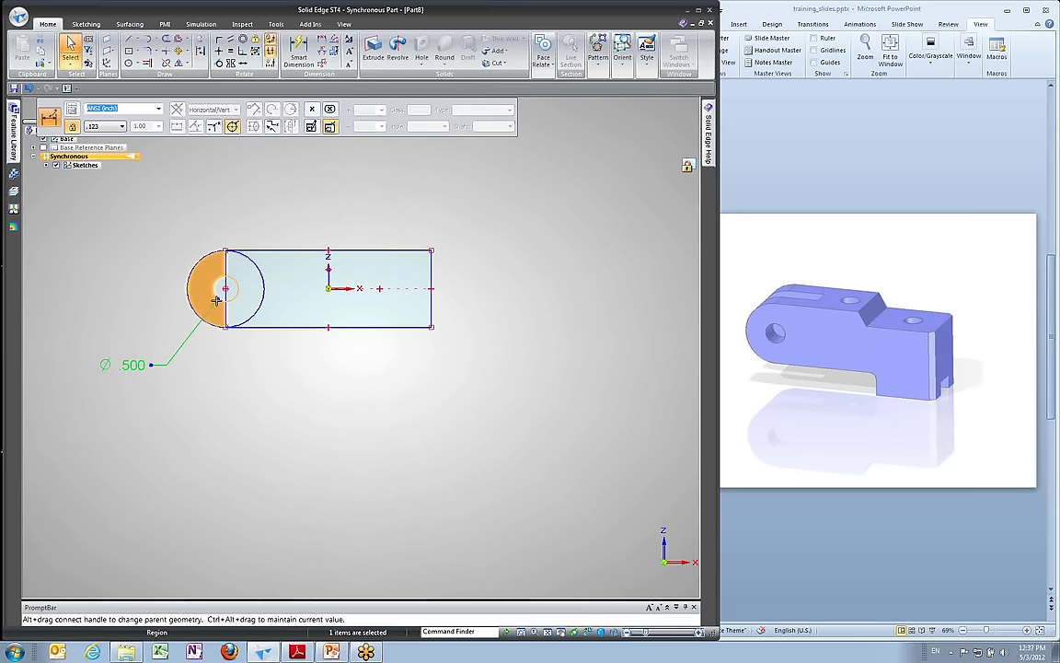
drag(149, 329, 242, 388)
drag(146, 361, 140, 361)
drag(187, 357, 157, 232)
click(148, 266)
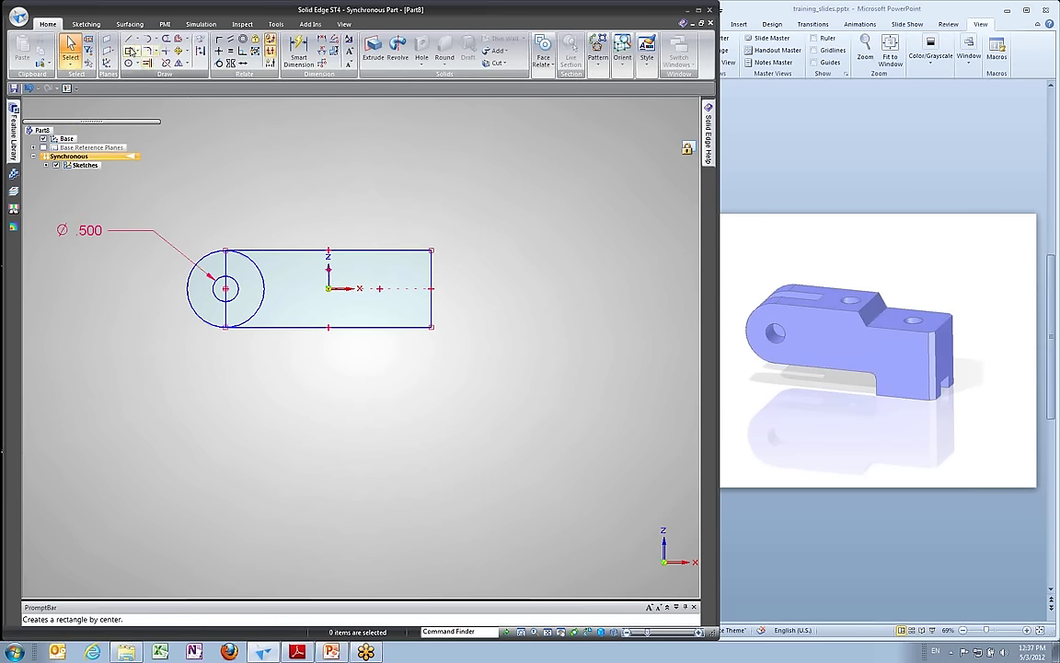
click(130, 39)
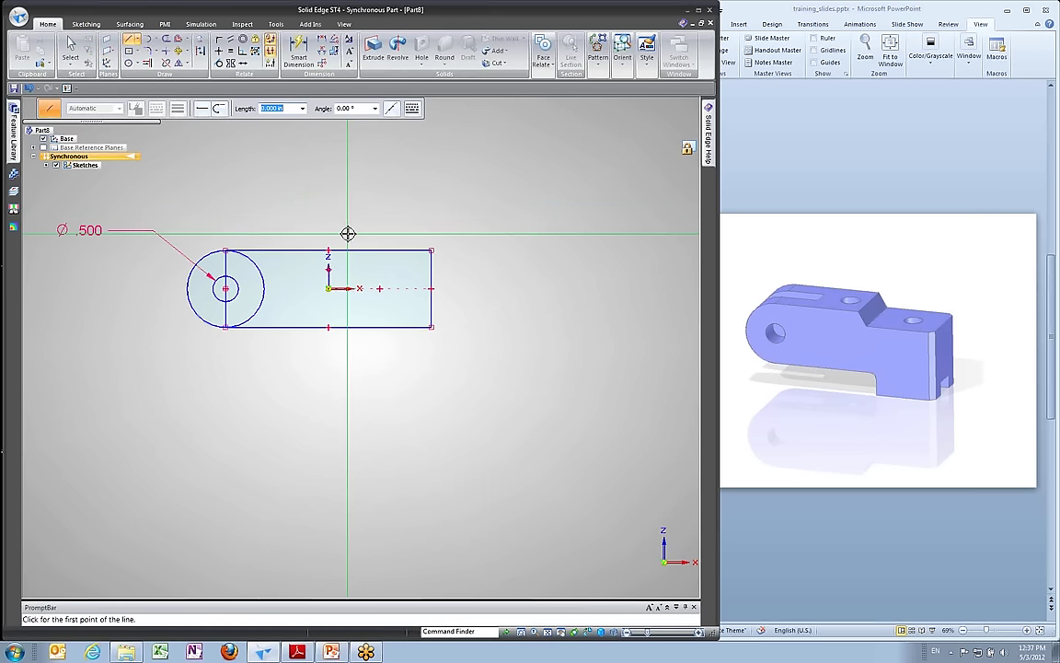
Draw a vertical-then-horizontal line from the top edge to the right edge, marking off a strip.
scroll(368, 230, up, 1)
scroll(394, 228, up, 3)
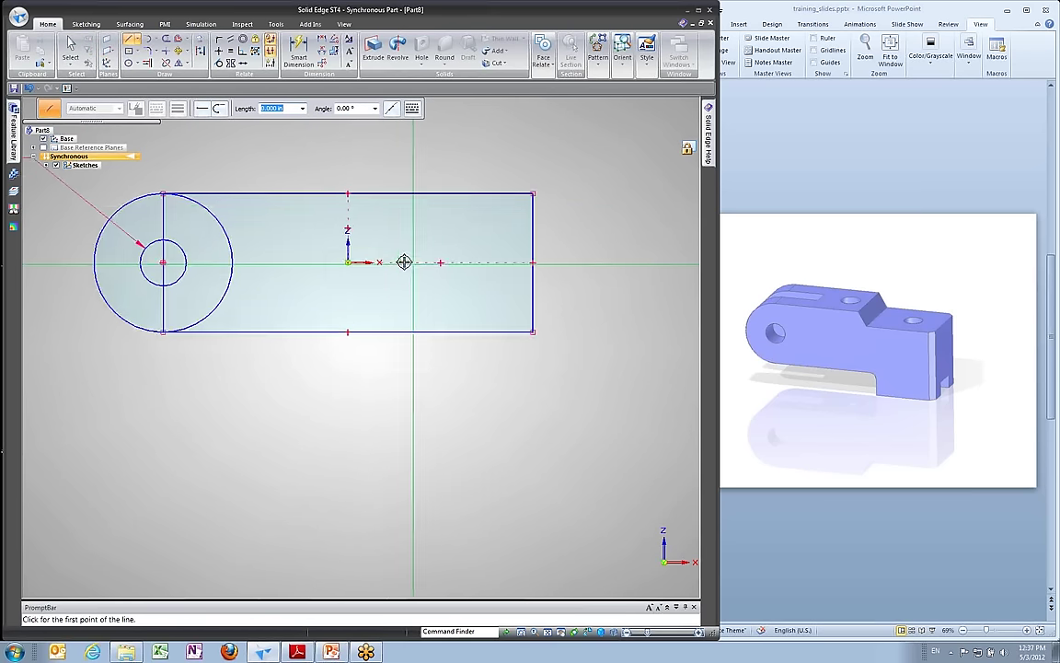
click(377, 192)
click(378, 221)
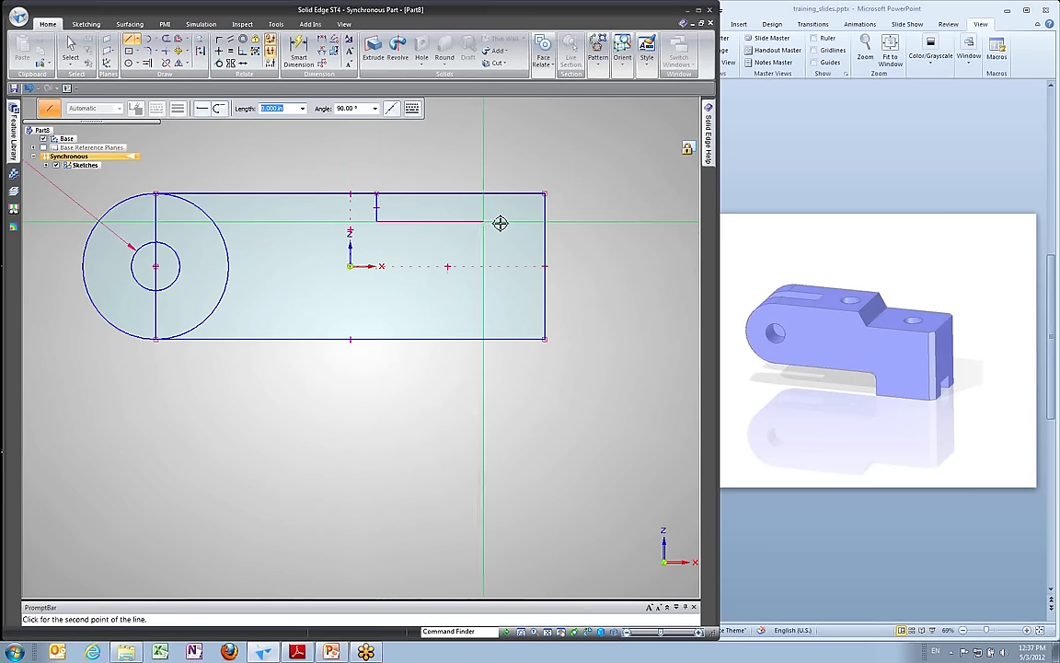
click(544, 221)
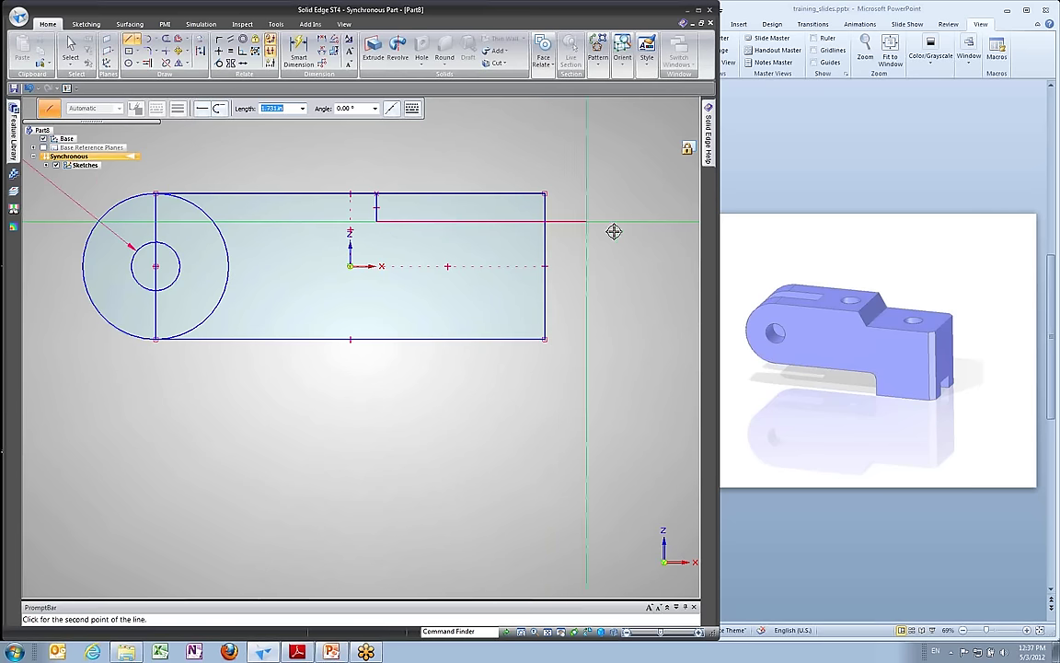
click(547, 223)
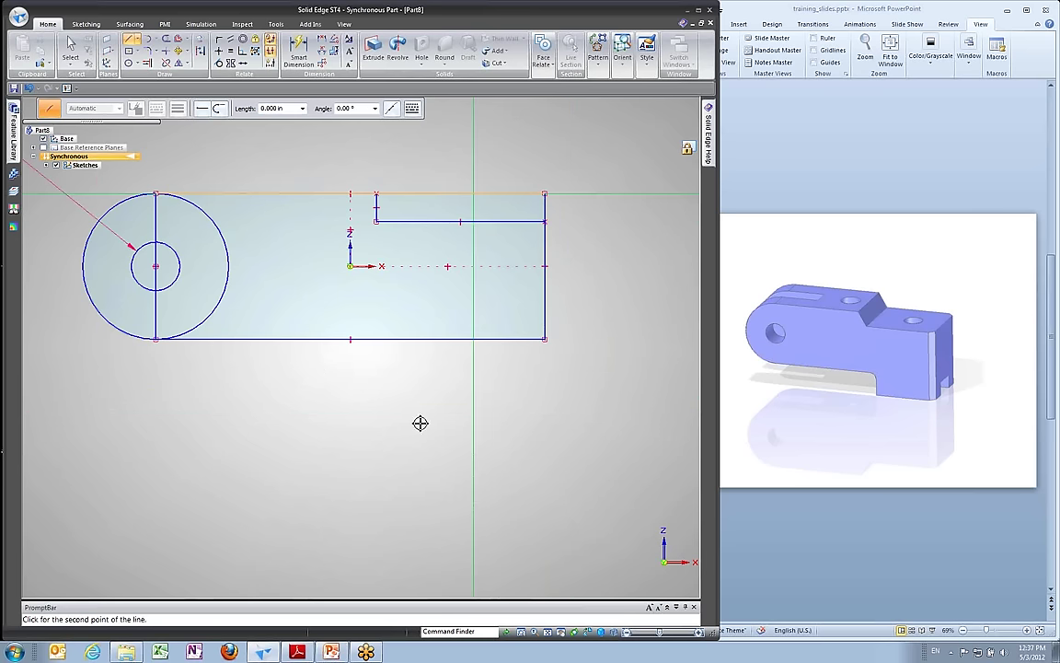
right_click(498, 387)
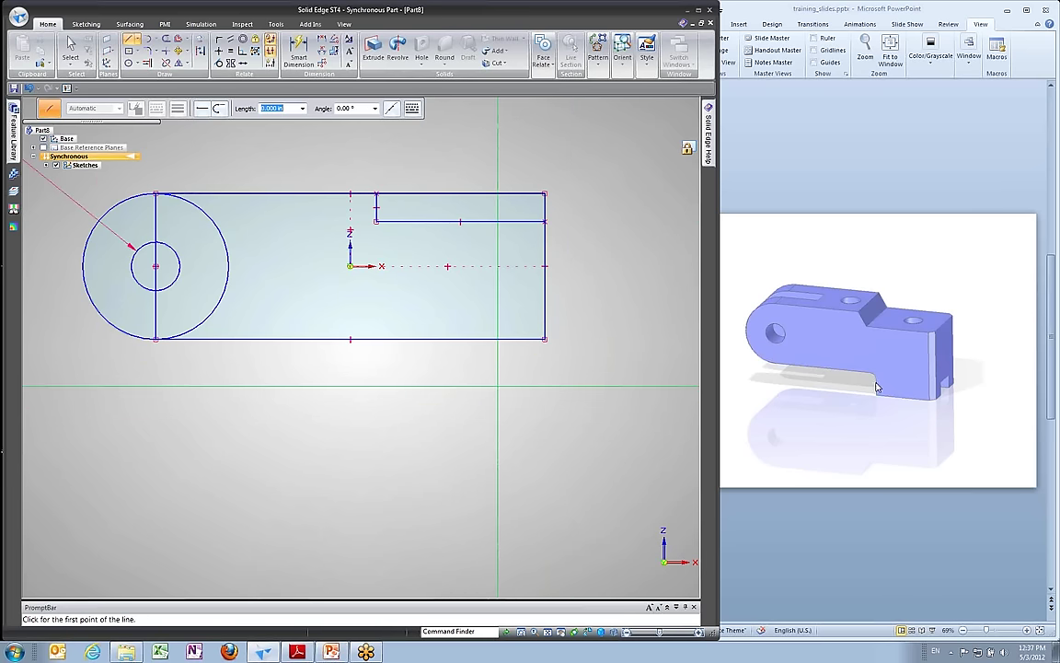
Draw a rectangle hanging below the bottom edge at the right end, then return to Select.
click(423, 340)
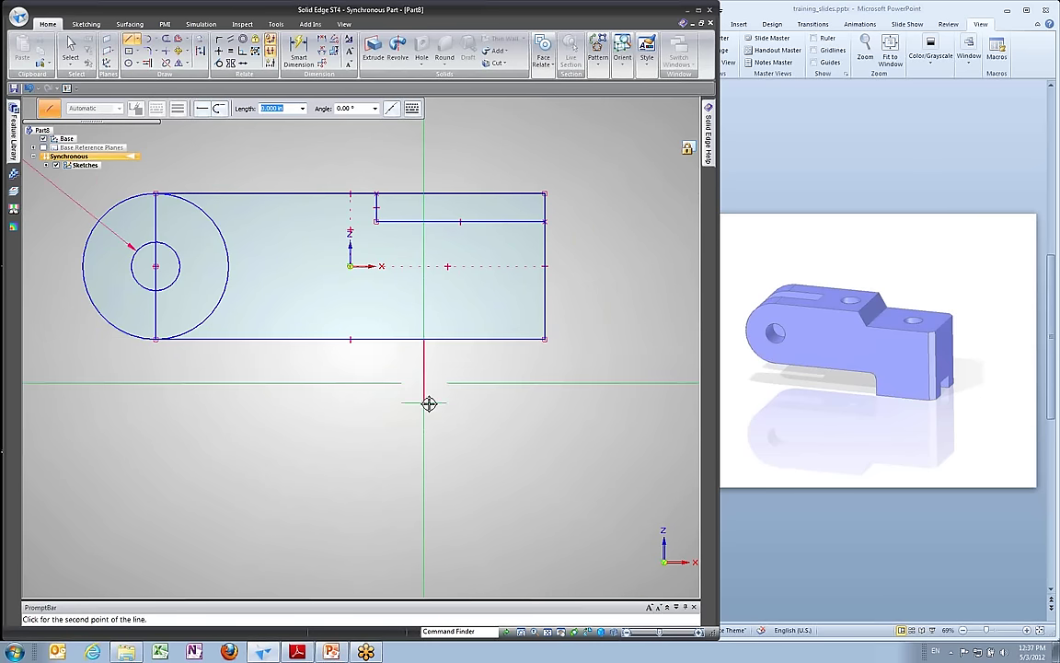
click(425, 403)
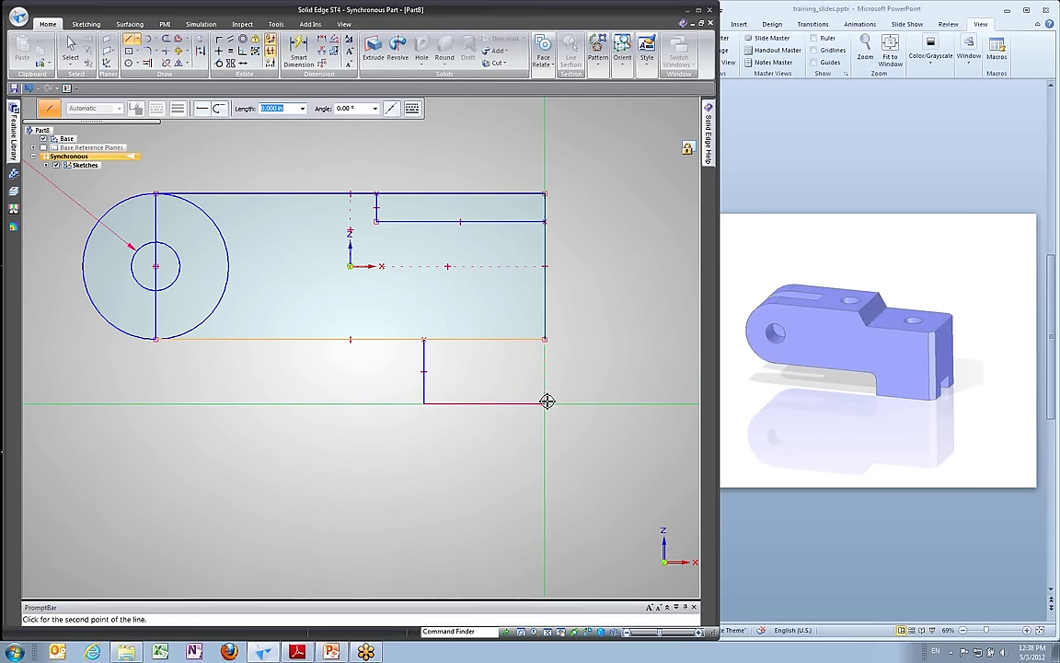
click(546, 402)
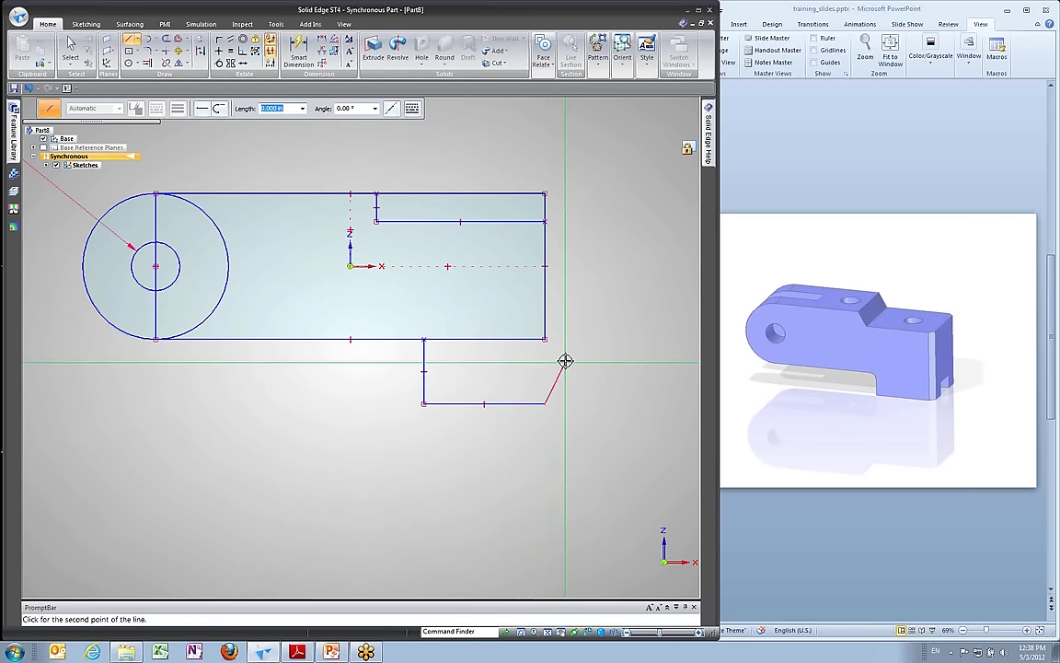
click(544, 339)
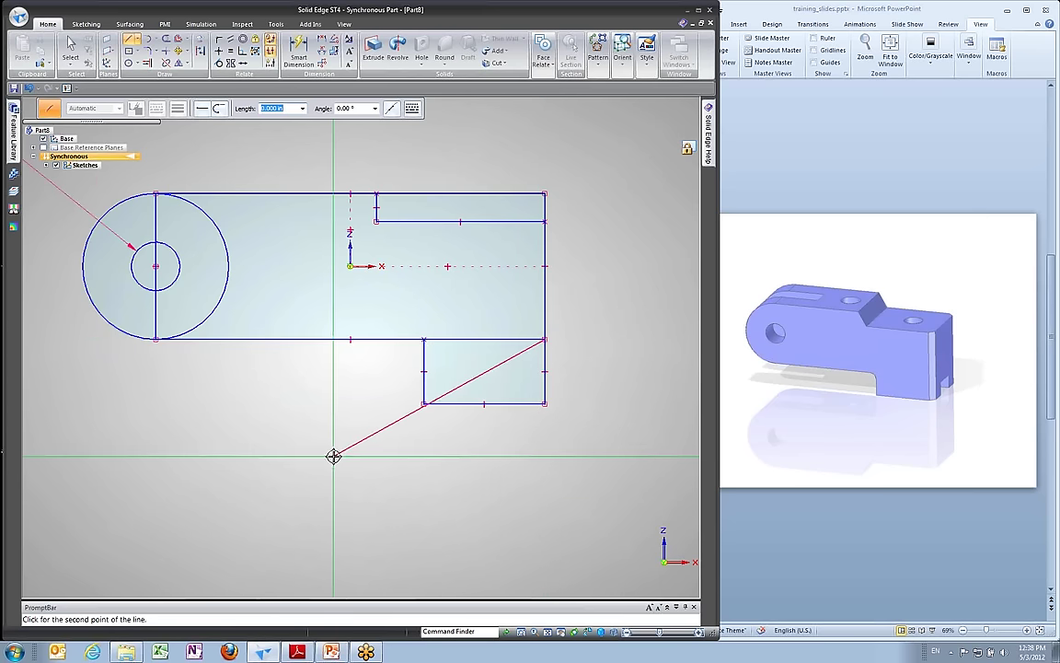
right_click(645, 285)
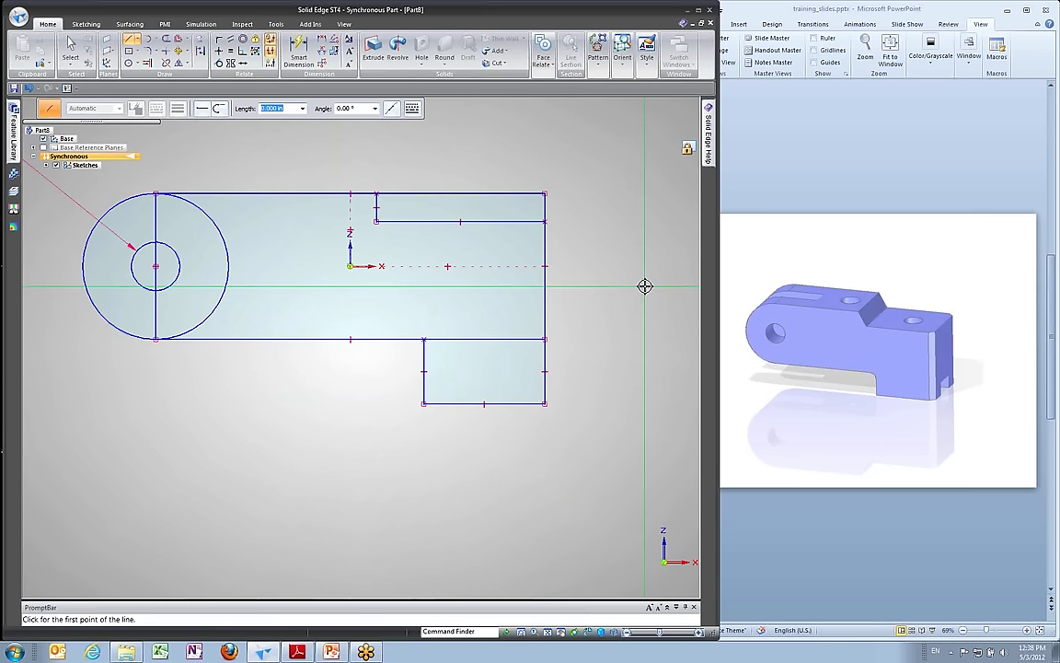
scroll(395, 211, down, 1)
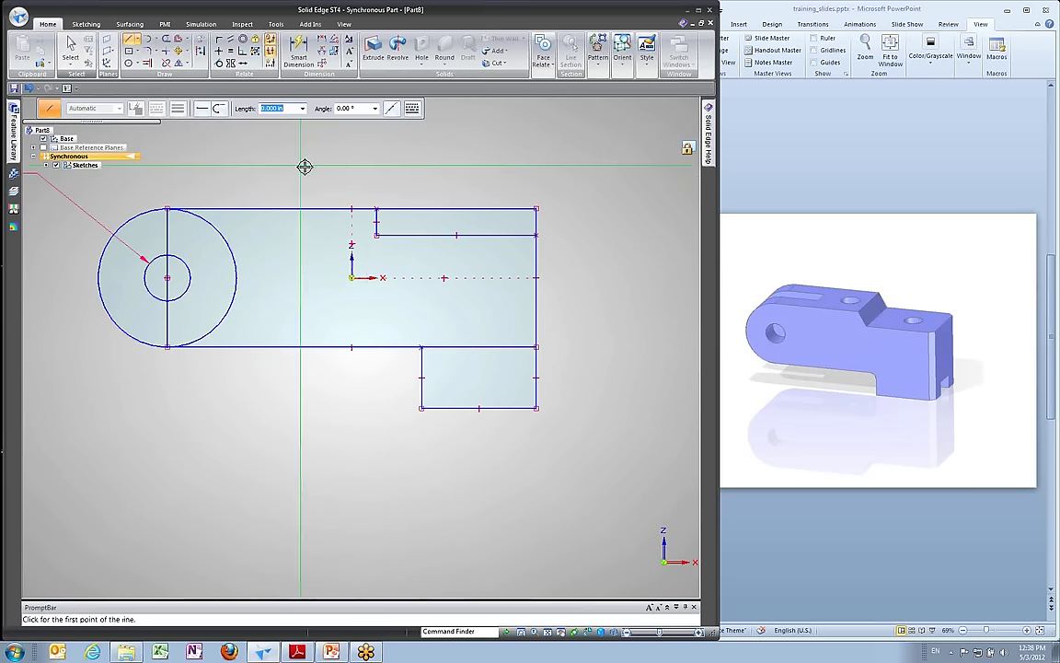
right_click(634, 284)
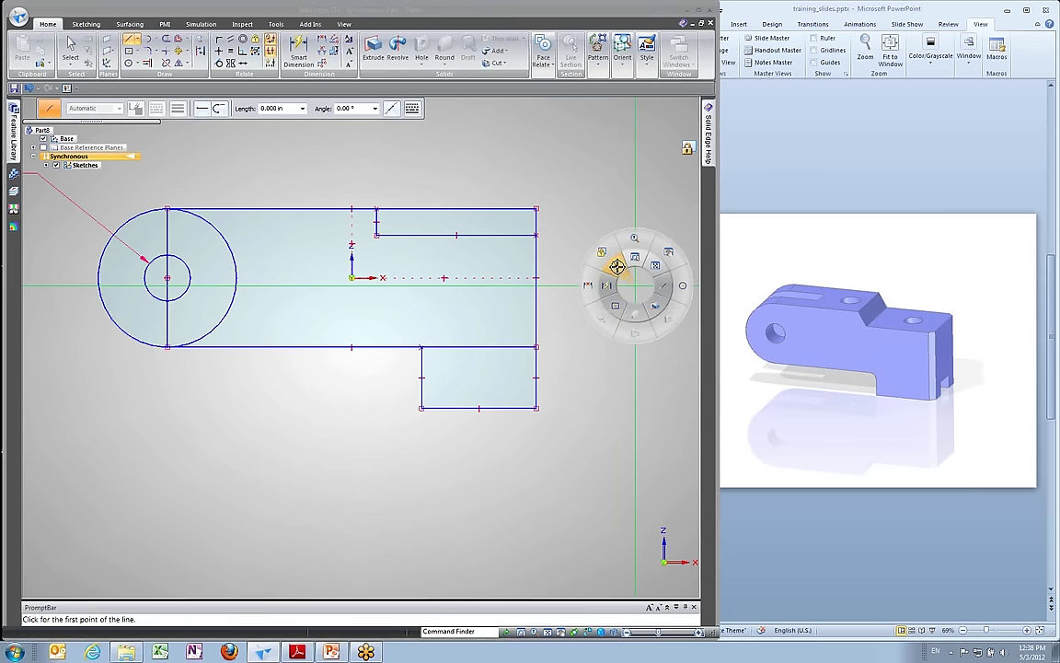
click(617, 266)
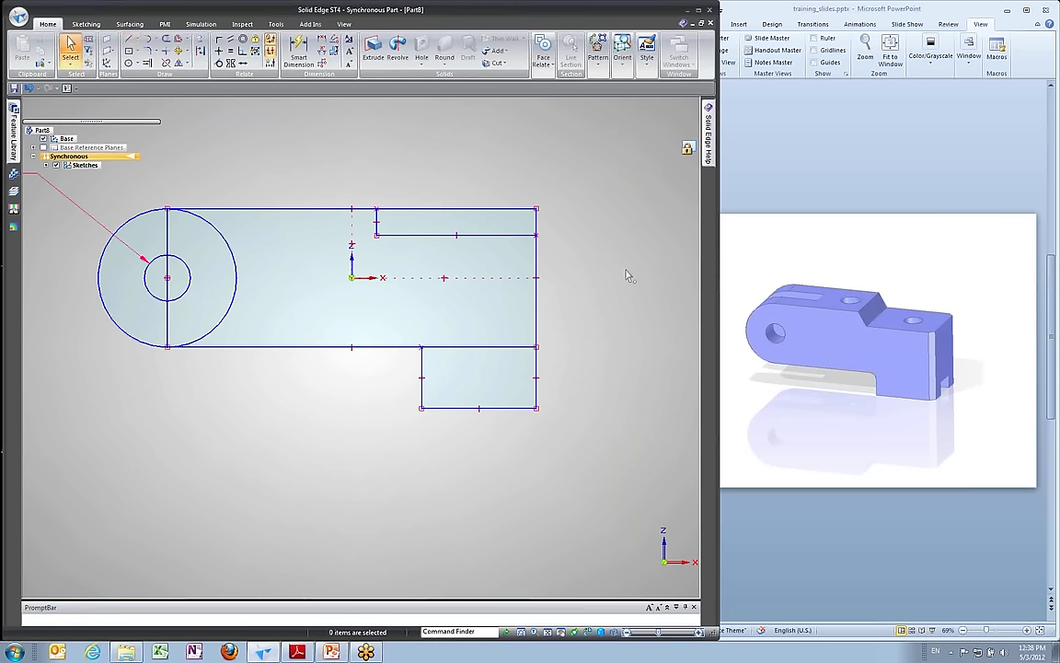
Orbit the sketch into a tilted 3-D view and select the large main body region.
scroll(594, 230, down, 2)
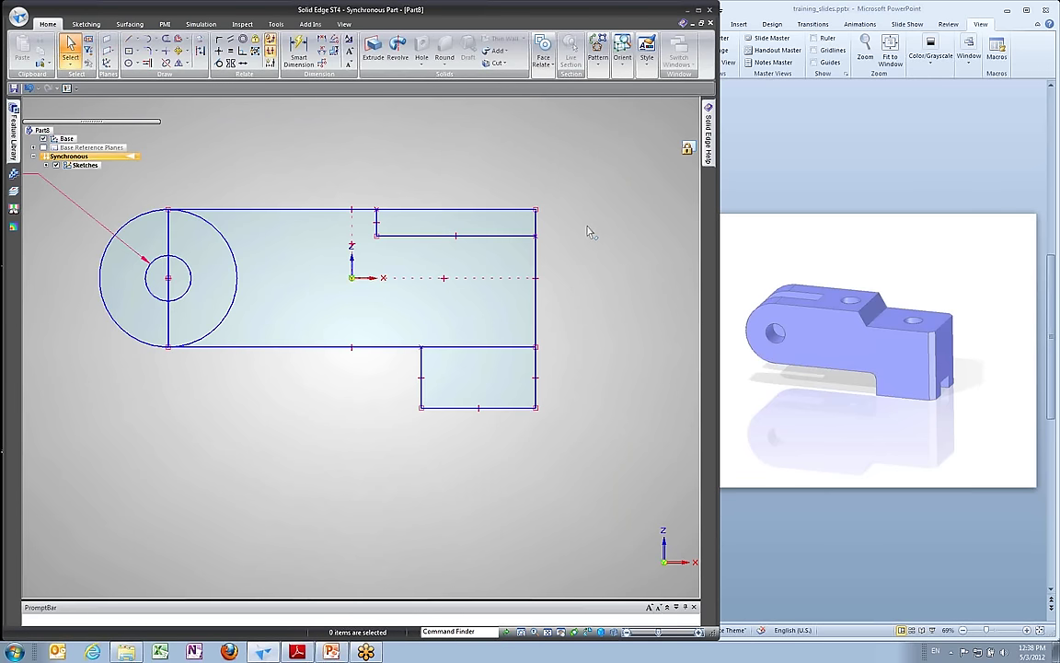
mouse_move(570, 232)
middle_down()
mouse_move(542, 230)
mouse_move(492, 169)
middle_up()
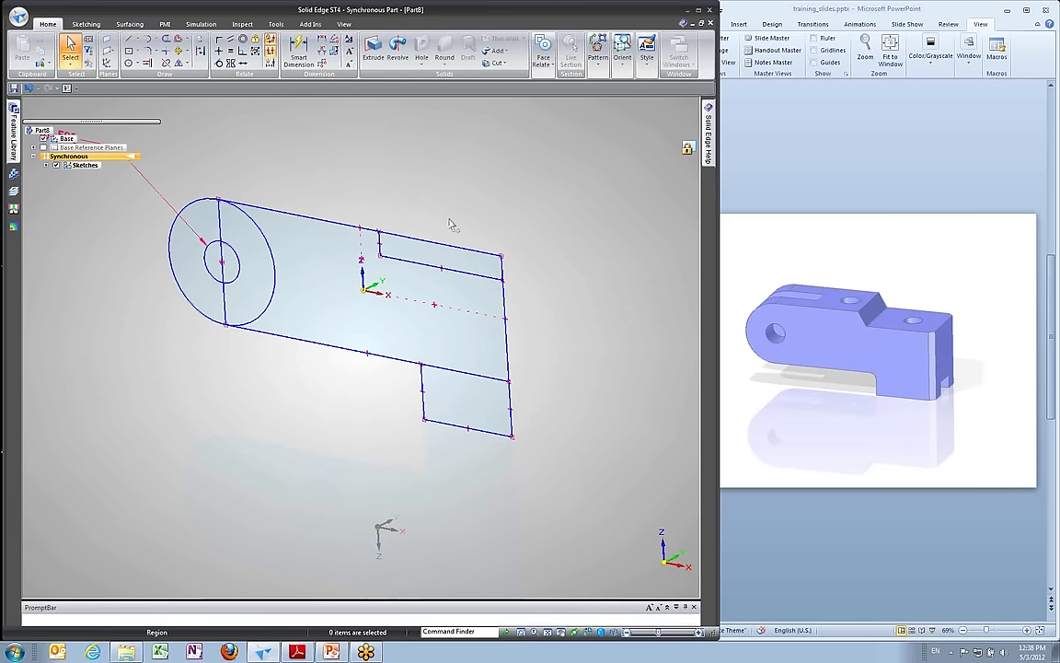
click(348, 252)
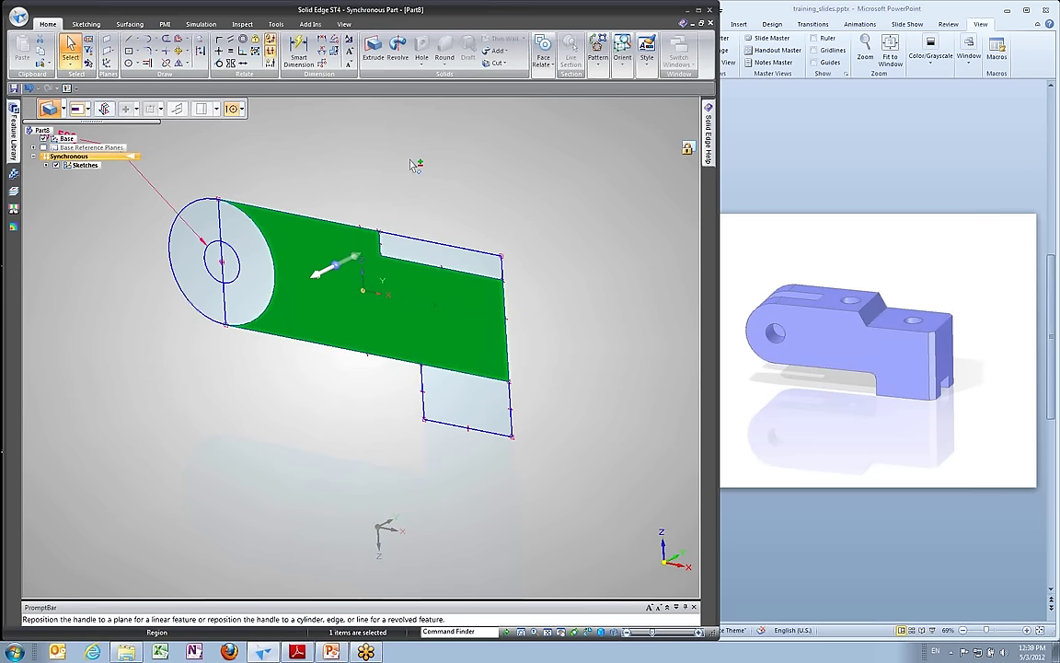
Extrude the body, lower rectangle, crescent and half-disc regions symmetrically 1.5 in.
ctrl+click(457, 408)
ctrl+click(244, 291)
ctrl+click(213, 293)
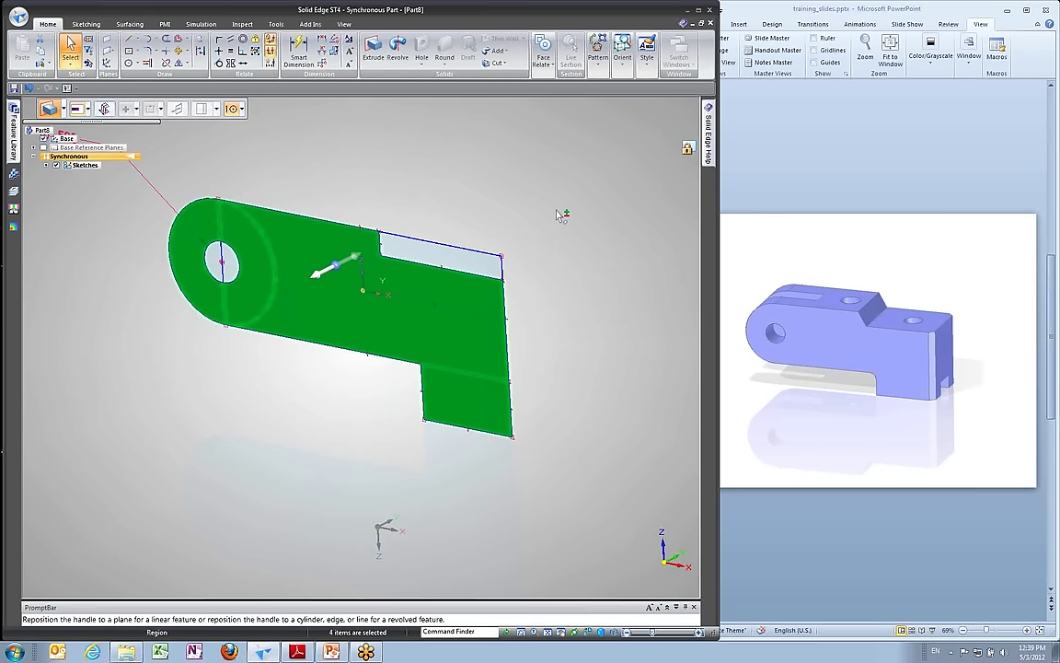
click(348, 265)
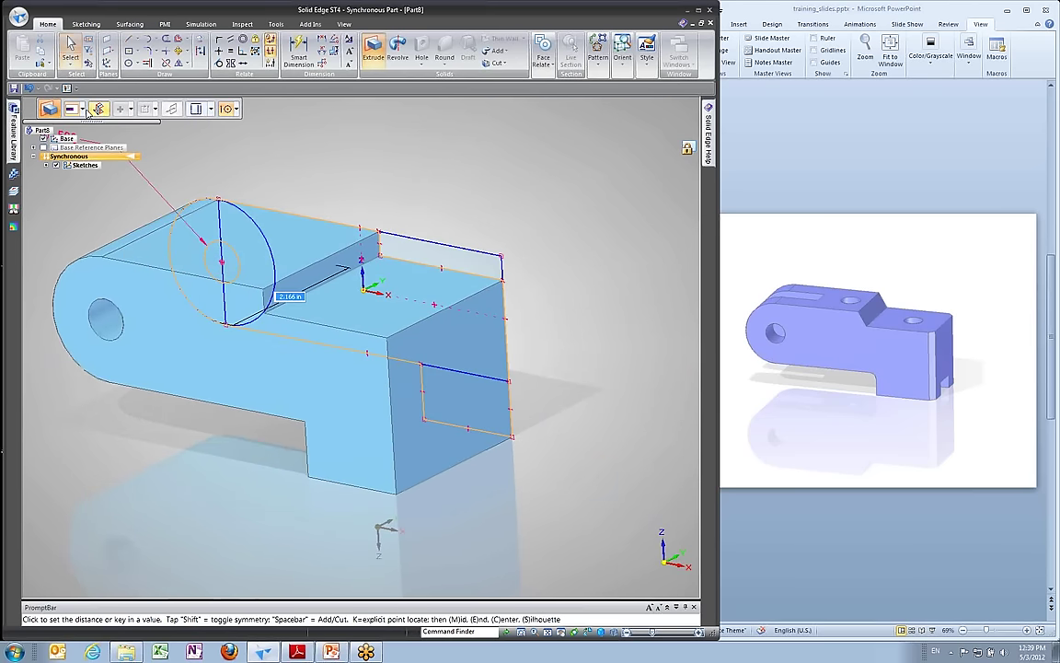
click(99, 109)
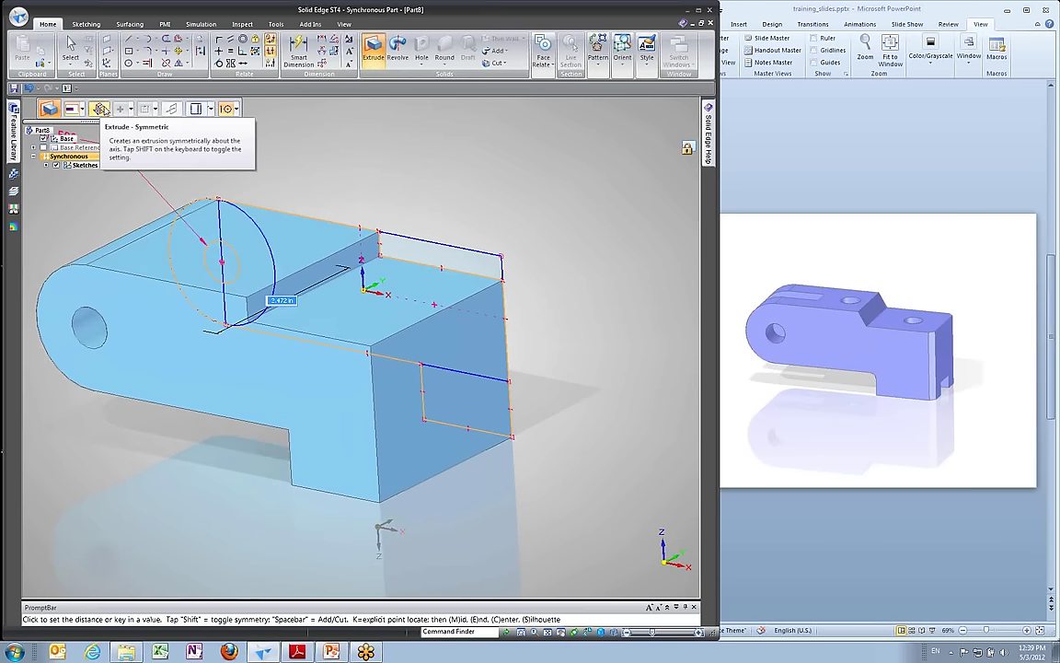
click(99, 108)
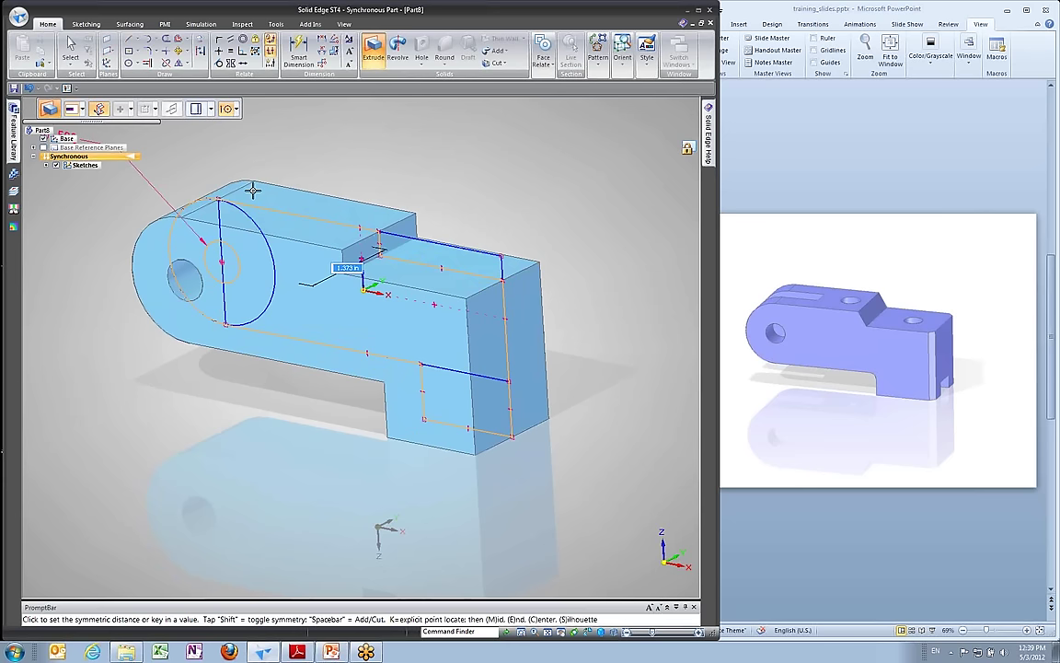
text(1.500)
key(Return)
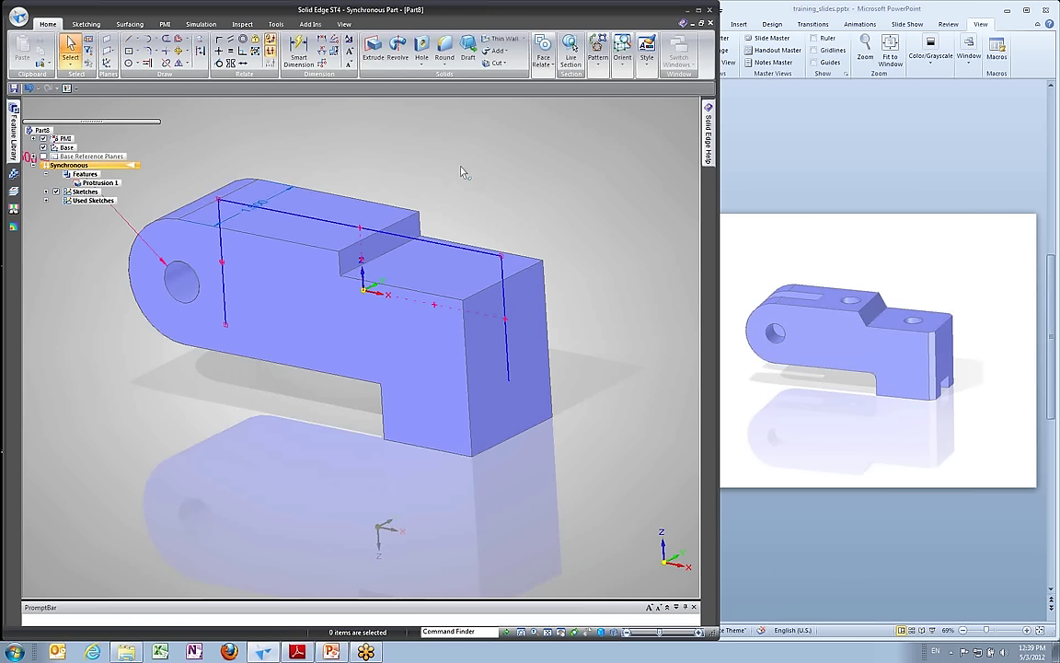
Expand Used Sketches and Sketches in PathFinder and hide Sketch 2's leftover lines.
click(46, 199)
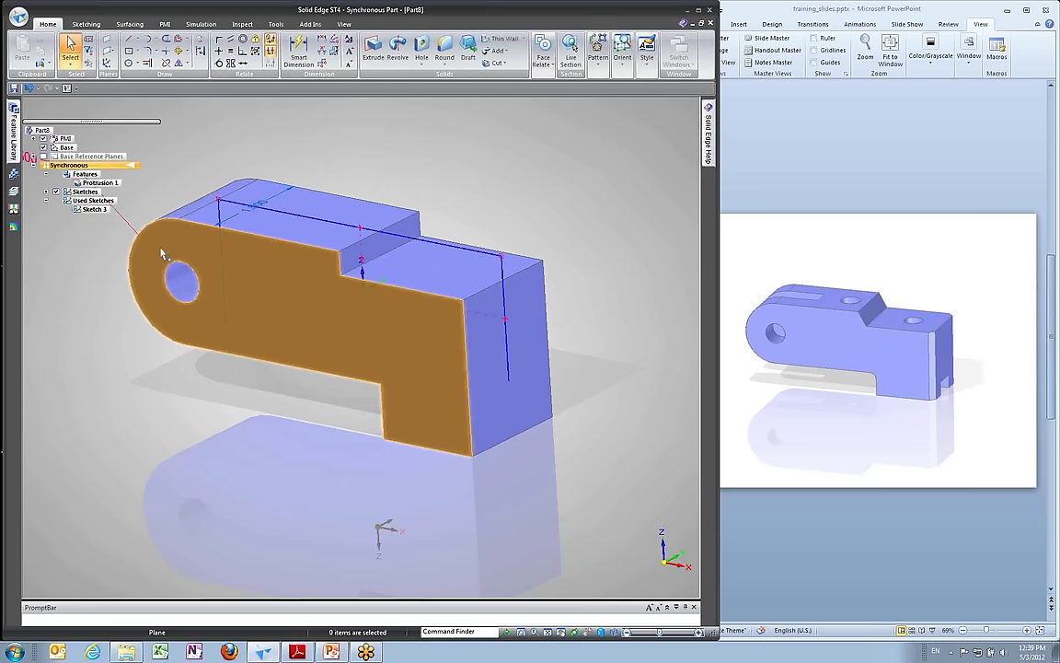
middle_drag(246, 224, 448, 222)
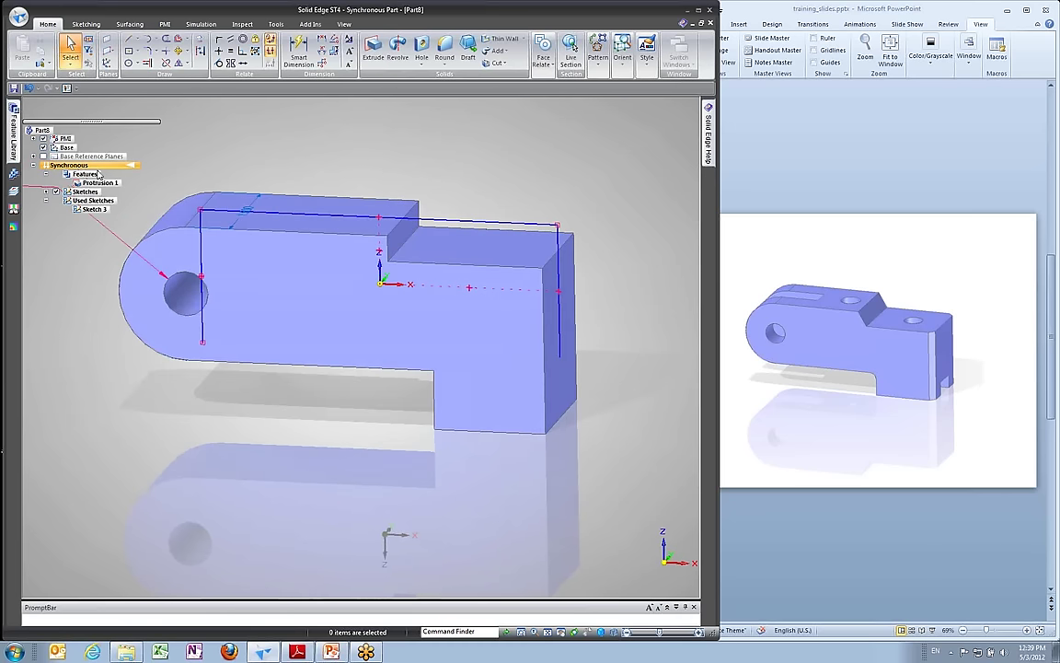
click(45, 192)
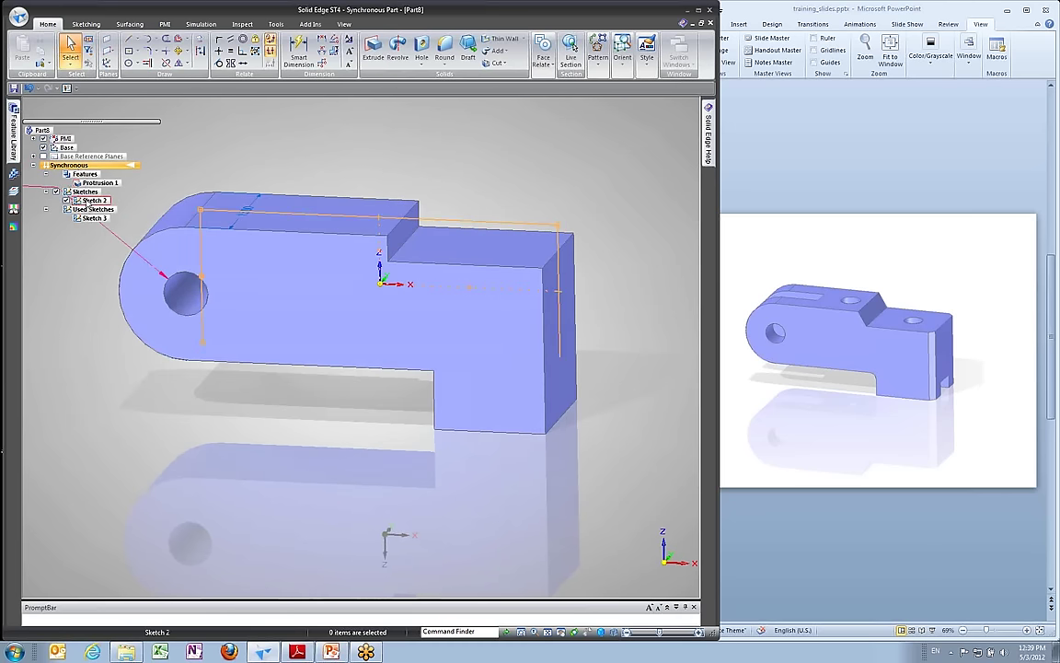
click(56, 190)
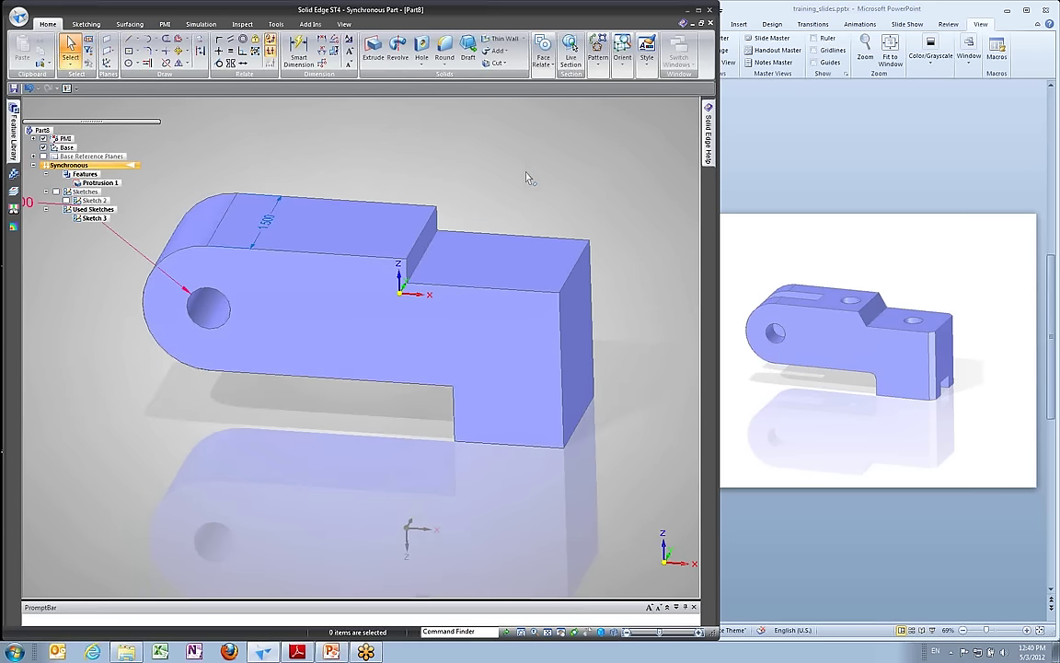
click(128, 62)
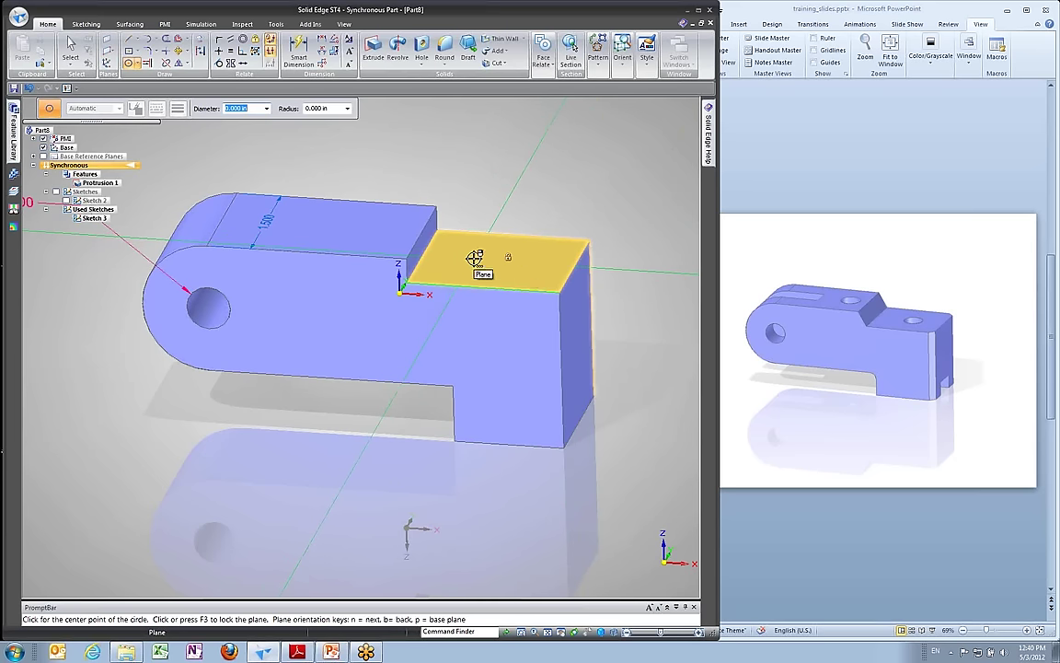
Sketch a circle on the top face and dimension its diameter to 3/8 in.
key(F3)
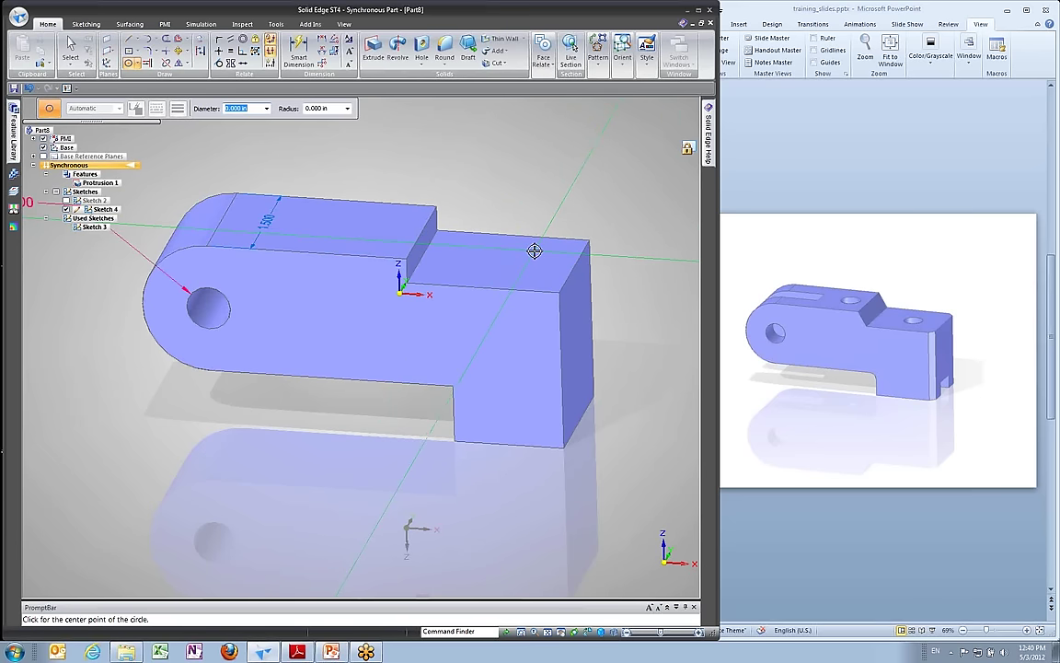
key(ctrl+h)
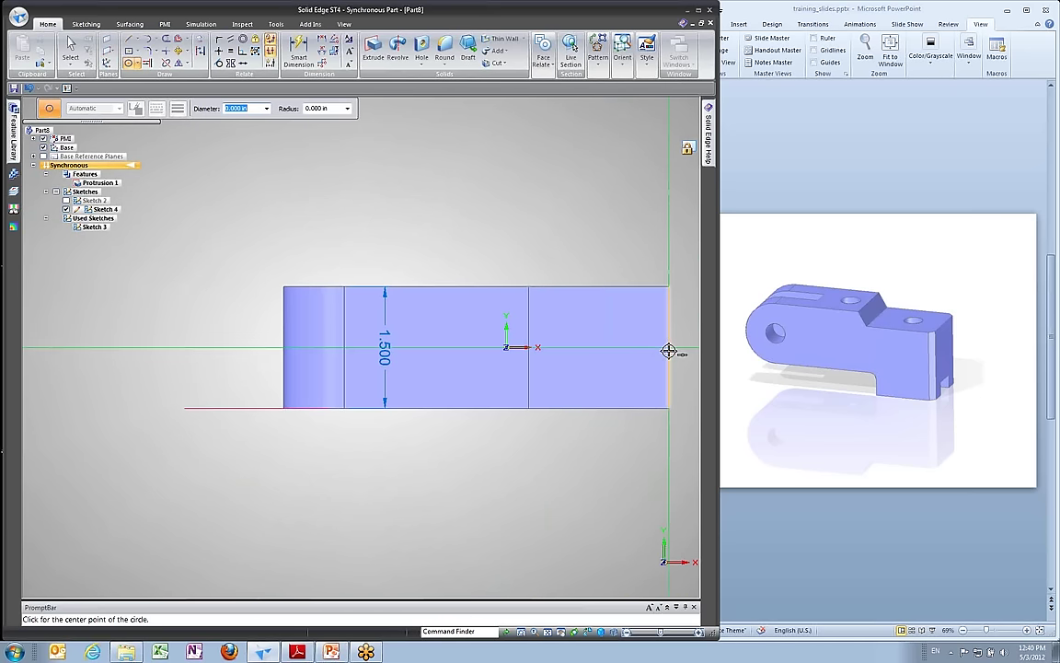
click(607, 347)
click(679, 401)
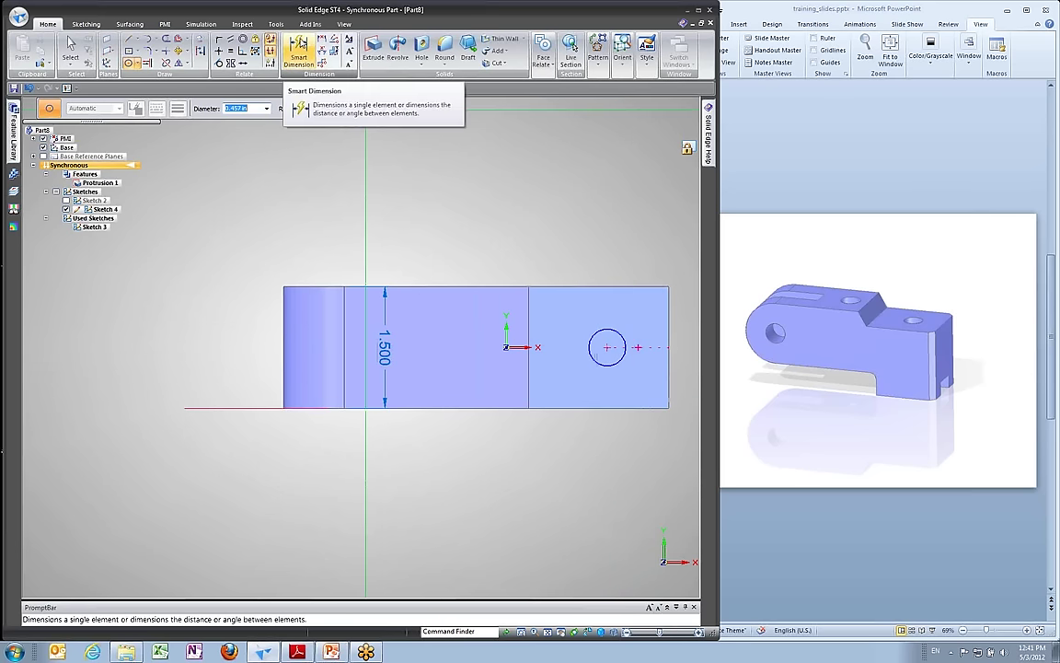
click(300, 48)
click(596, 331)
click(526, 232)
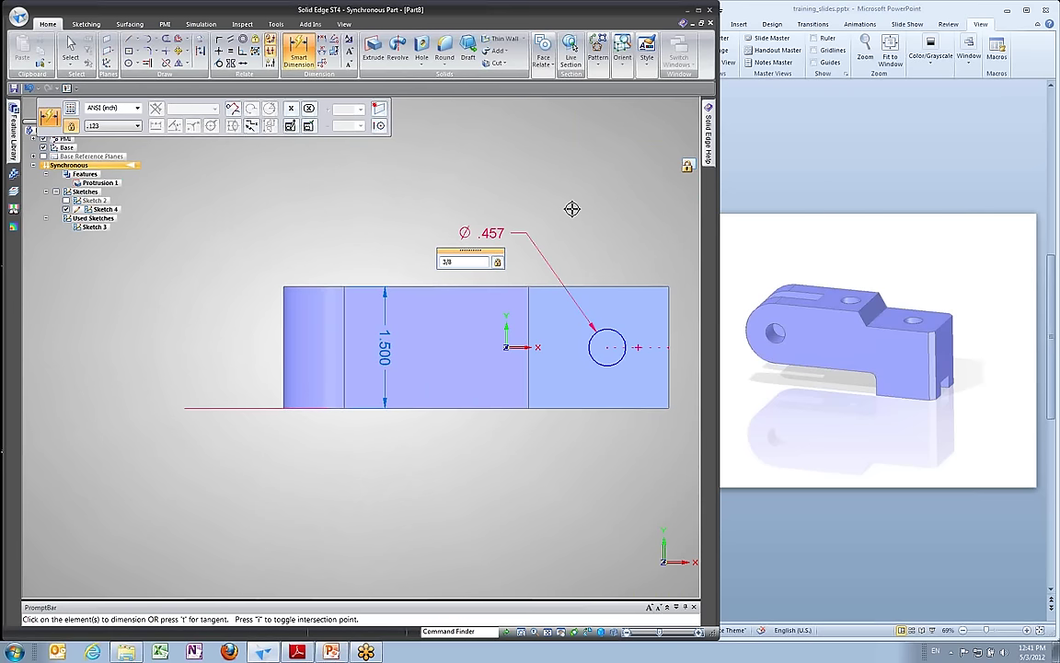
key(Return)
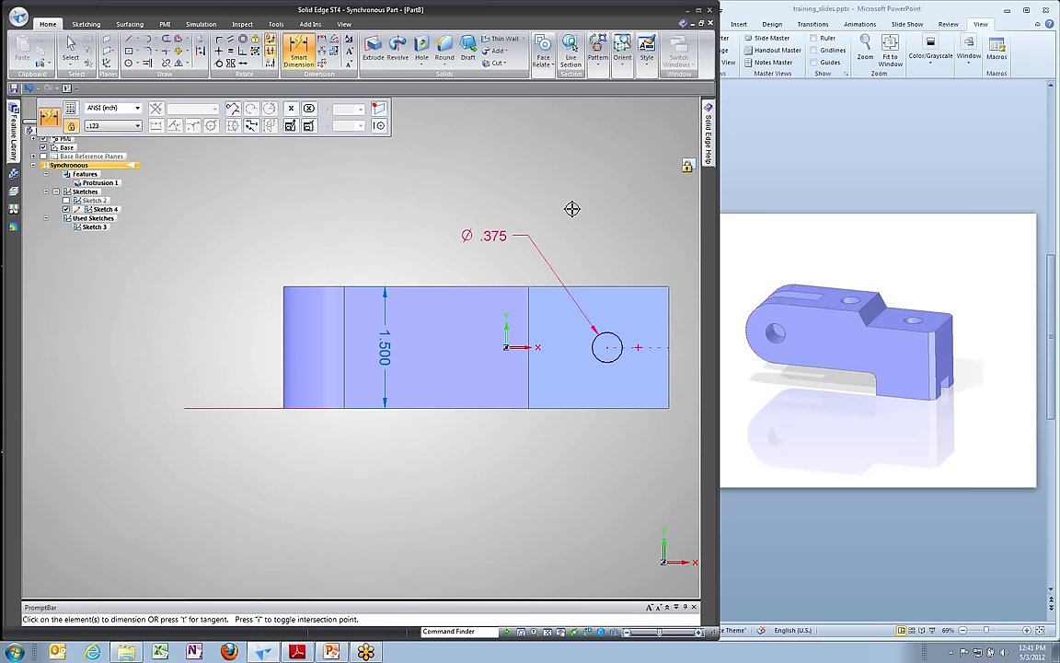
Dimension the circle's centre 0.75 in from the right end edge, then view isometric.
click(323, 41)
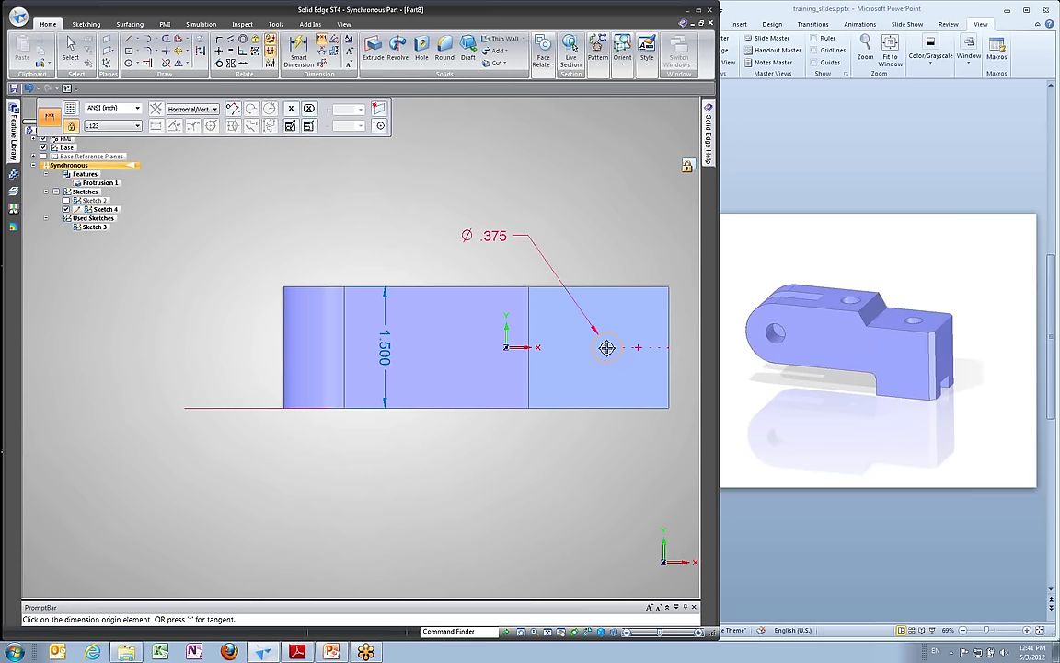
click(606, 348)
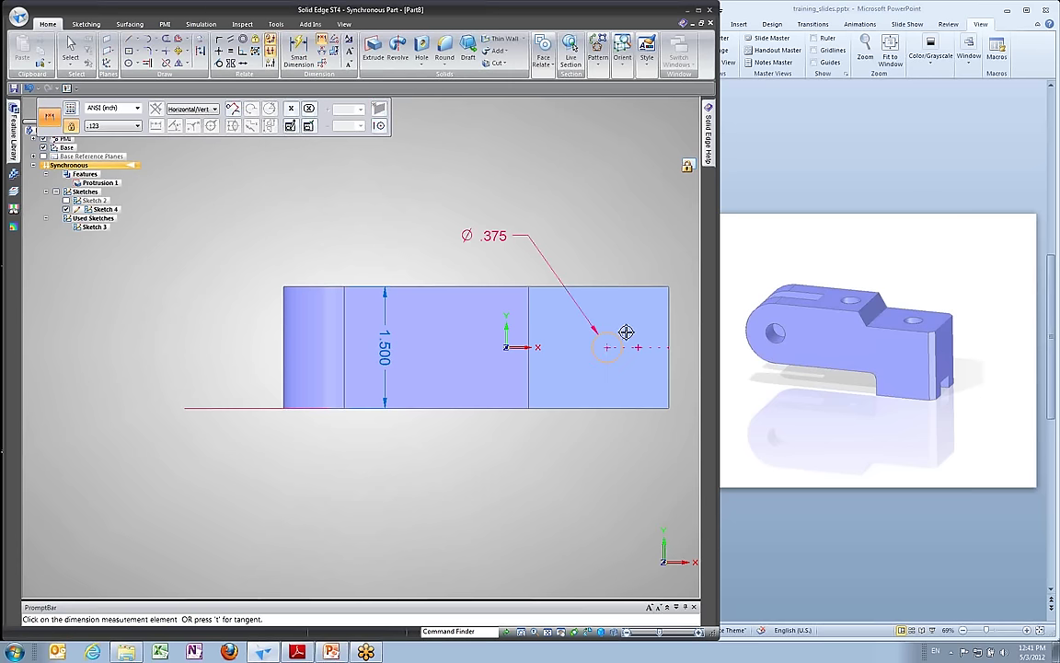
click(673, 312)
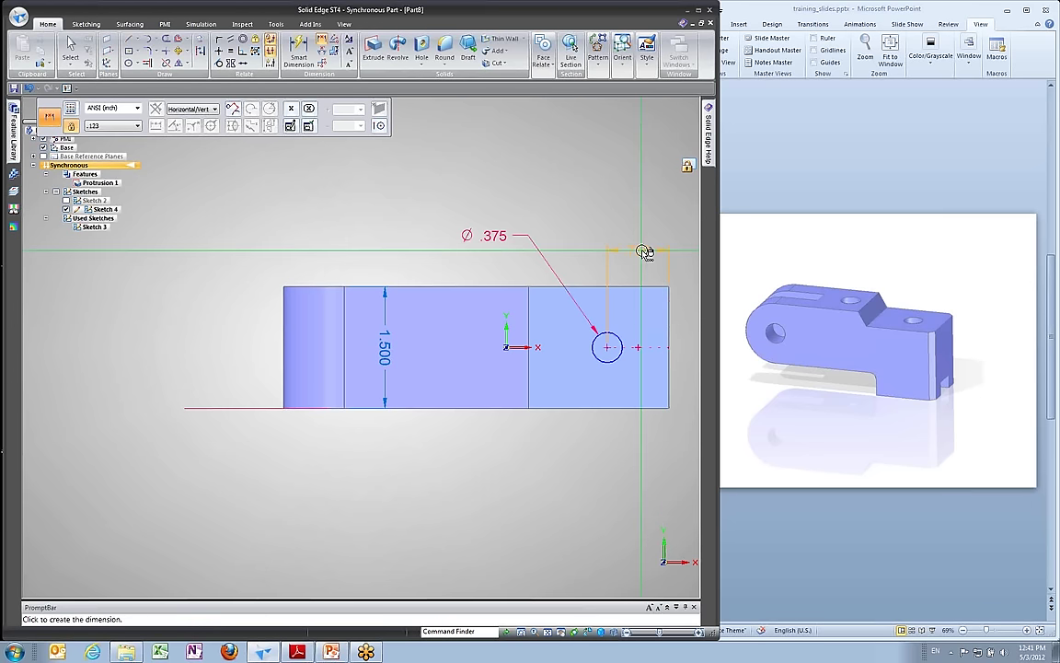
click(644, 248)
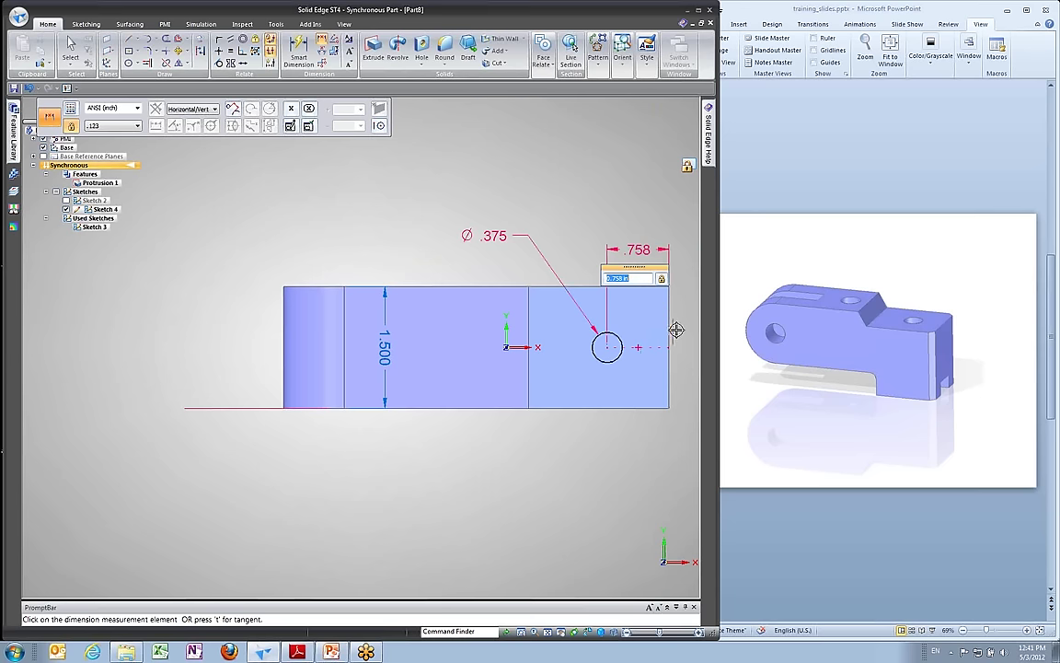
text(0.75)
key(Return)
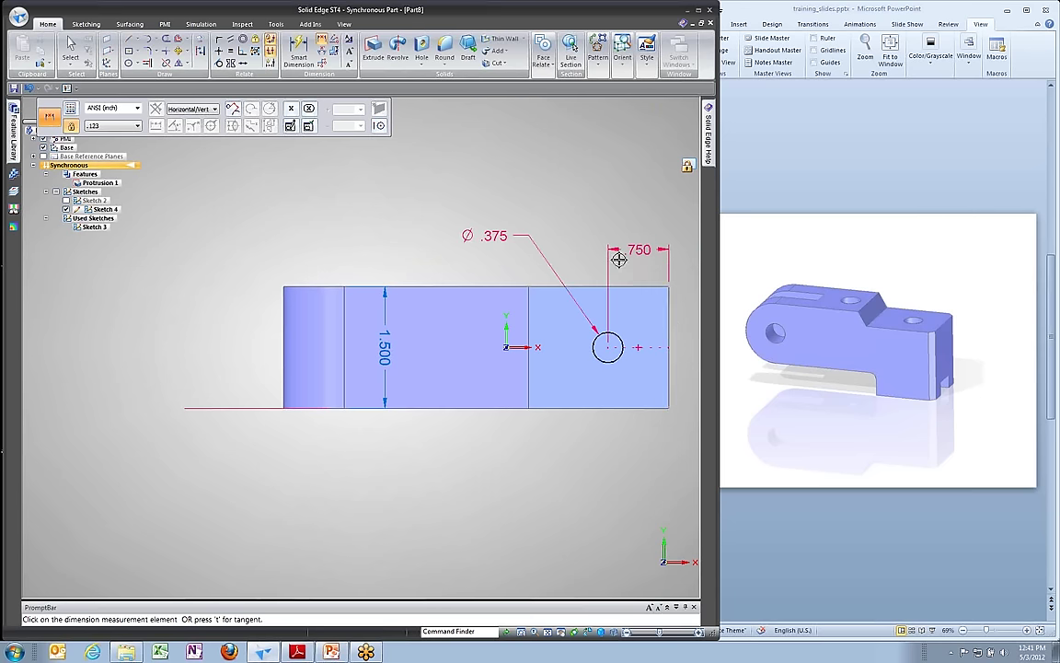
key(ctrl+i)
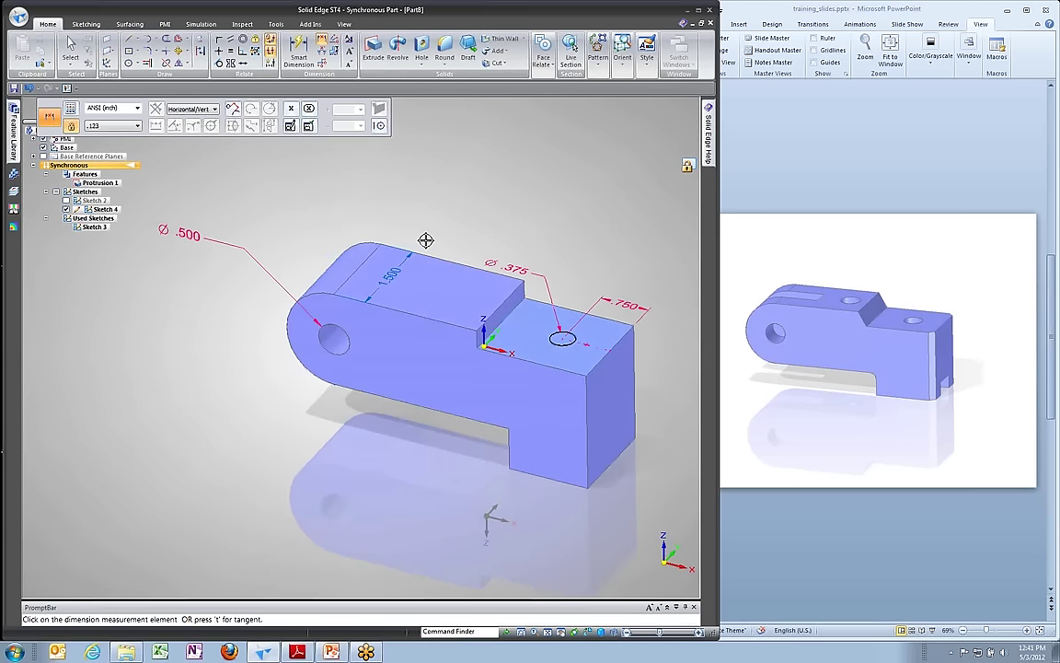
click(71, 48)
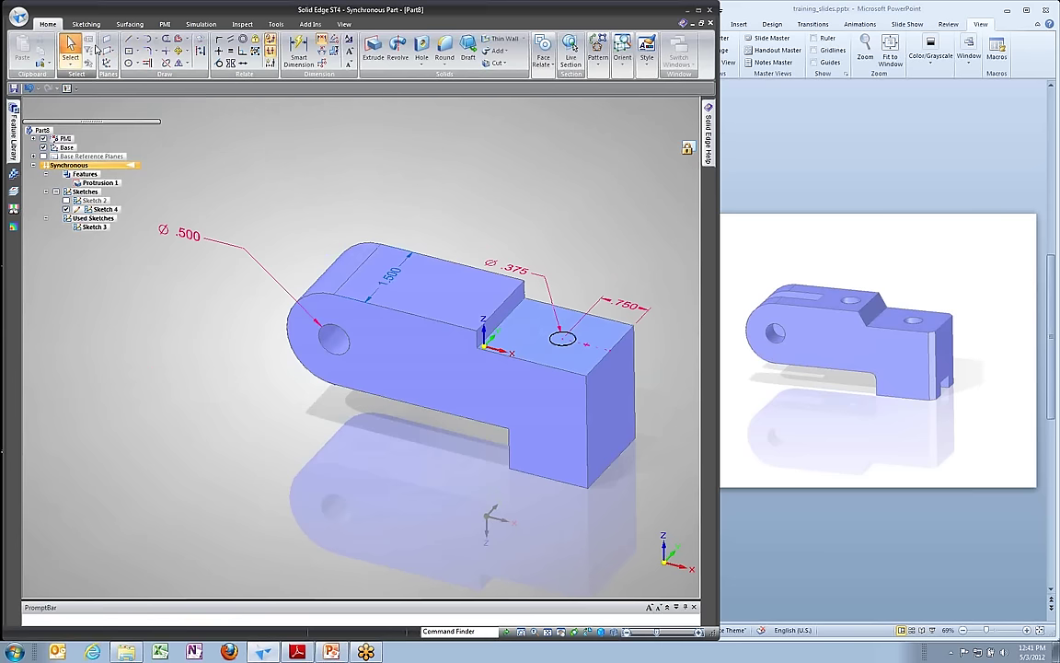
Select the Ø .375 circular region through QuickPick and start extruding it.
scroll(504, 373, up, 2)
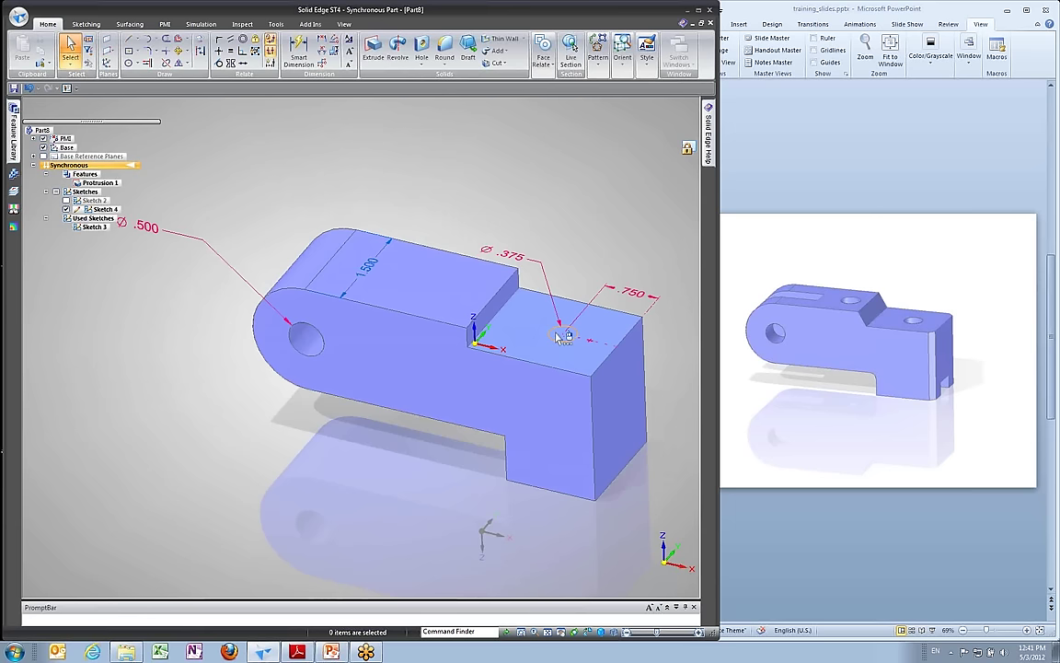
right_click(557, 337)
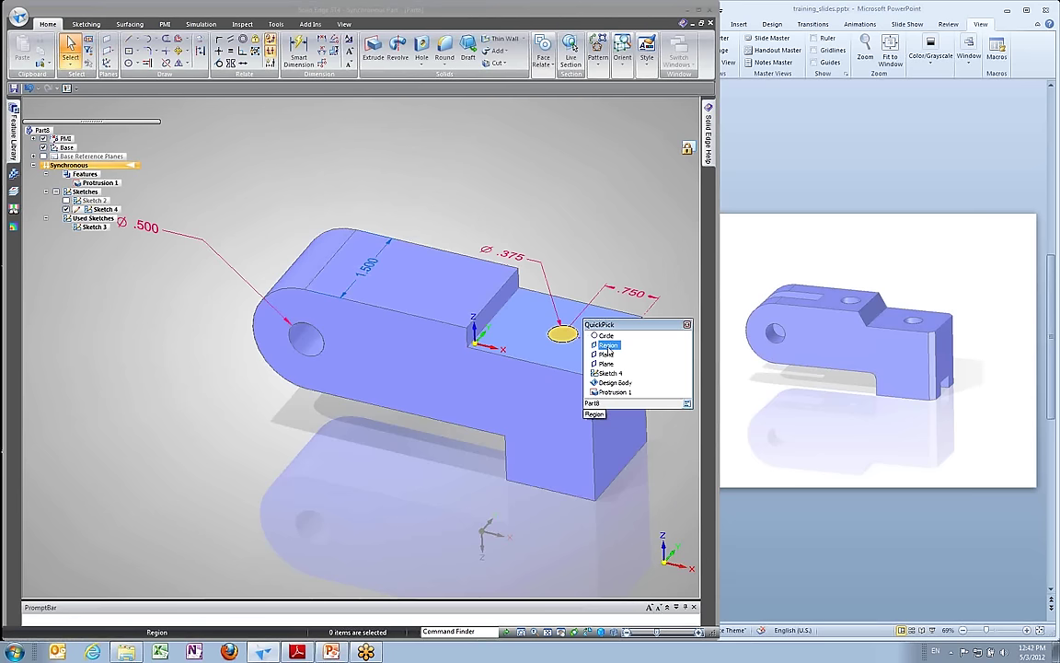
click(608, 346)
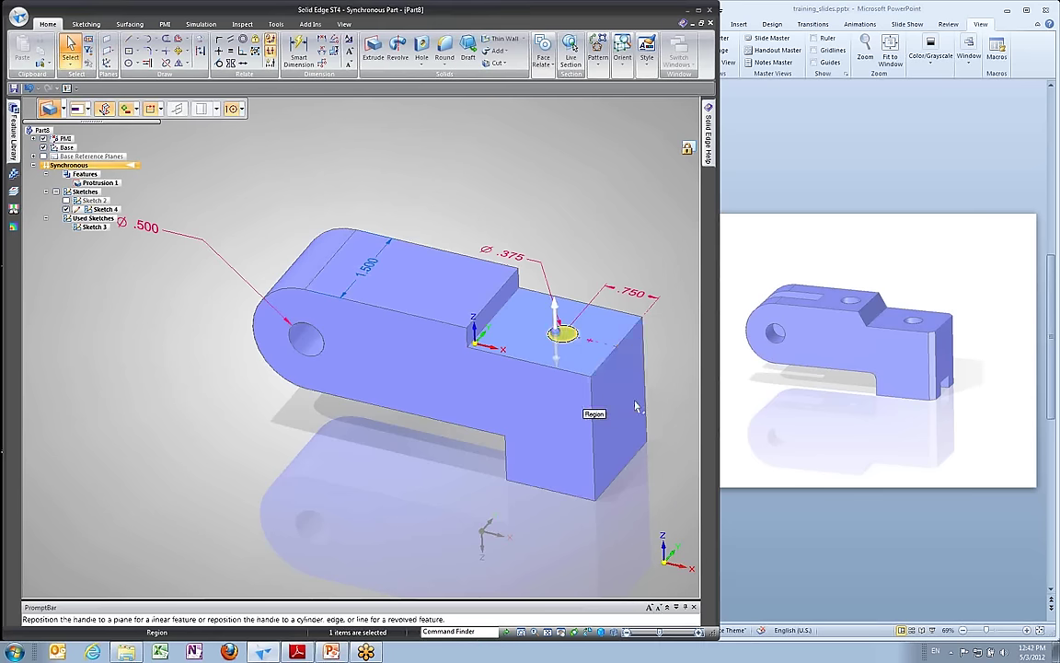
click(555, 306)
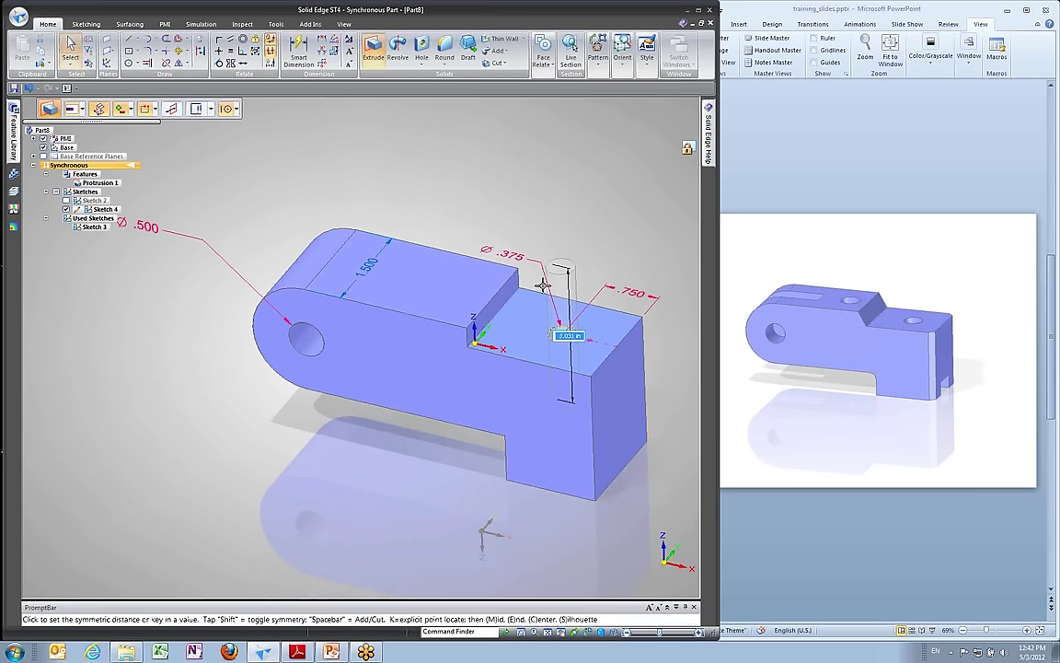
Cut the region one-sided with a Through Next extent downward into the part.
click(98, 109)
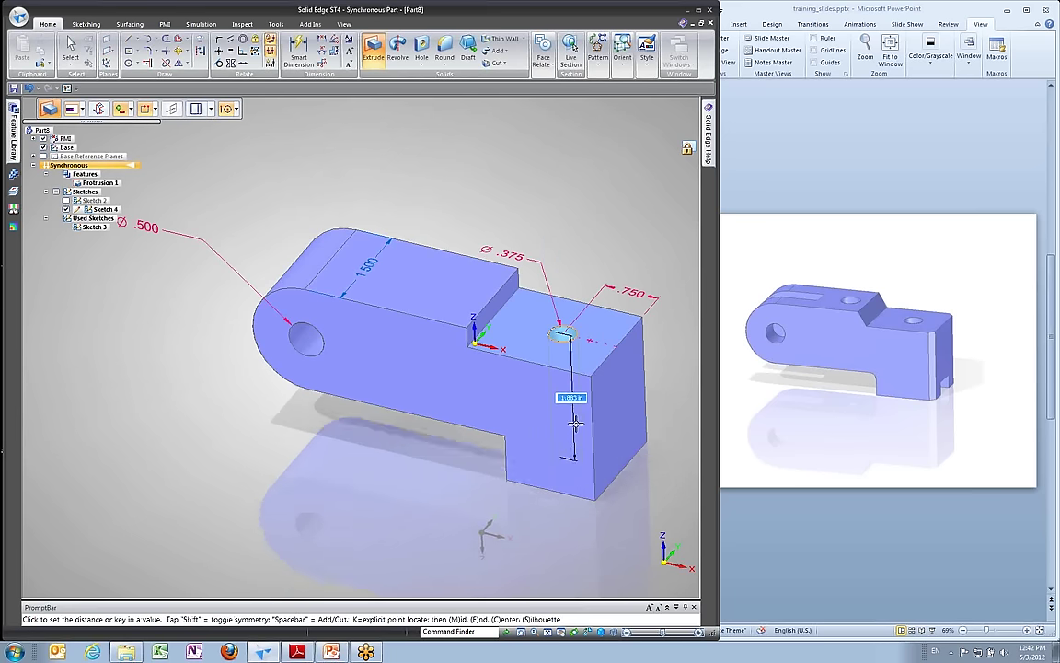
scroll(579, 392, up, 2)
scroll(576, 382, up, 3)
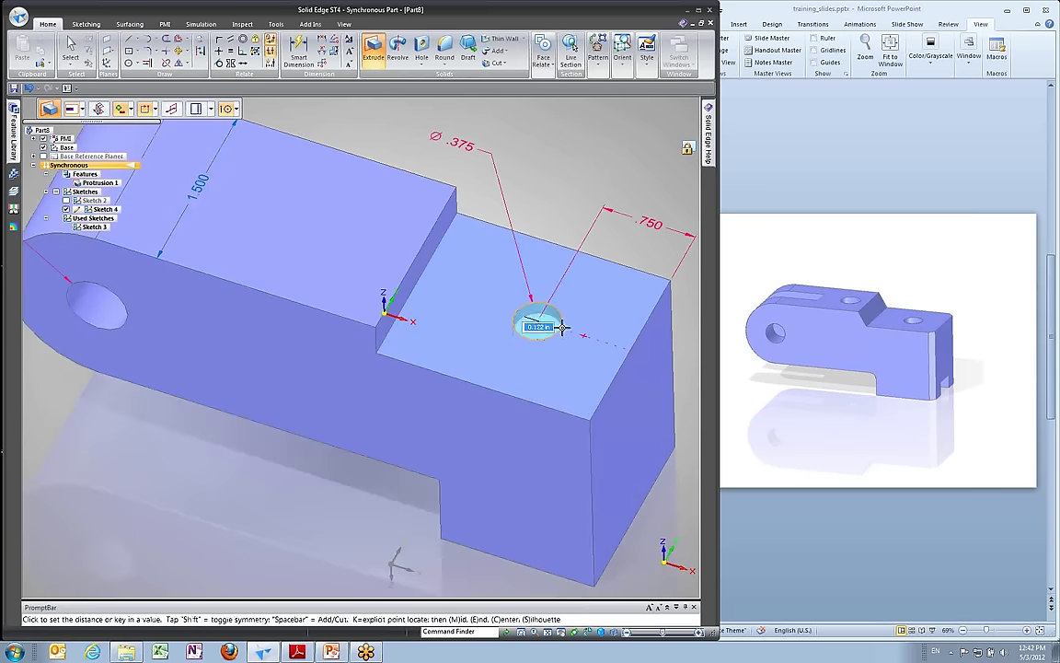
scroll(567, 376, down, 5)
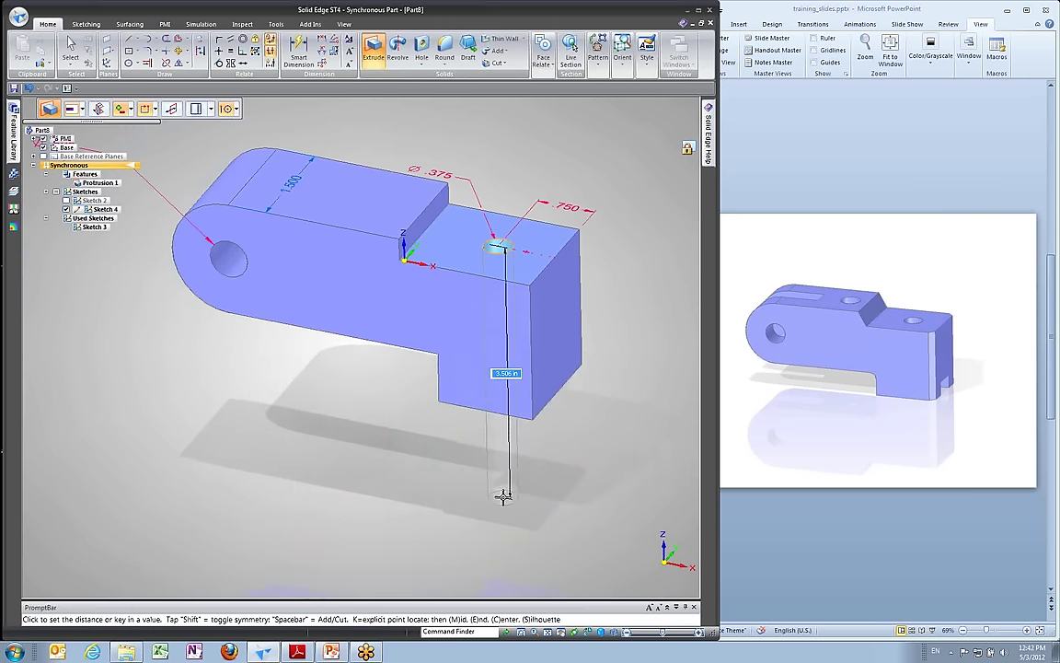
click(82, 108)
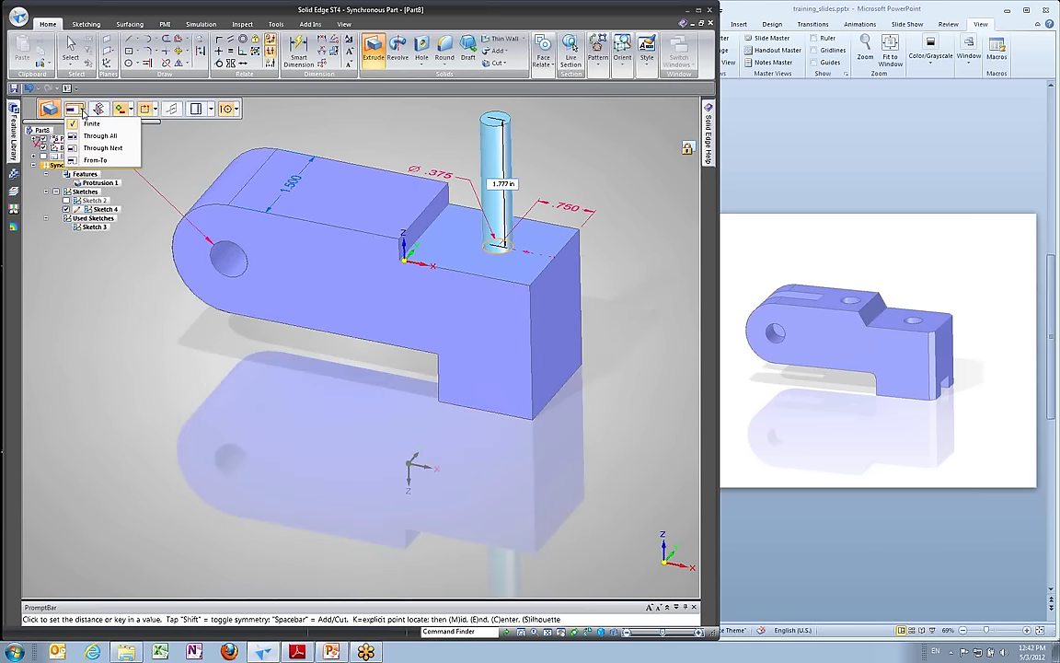
click(103, 148)
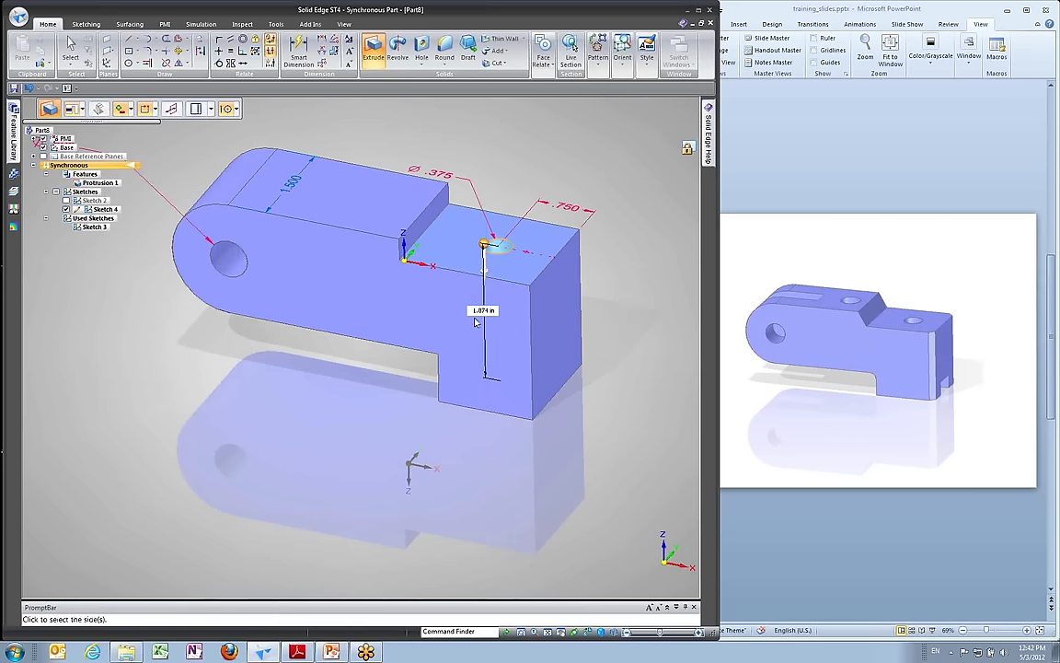
click(479, 419)
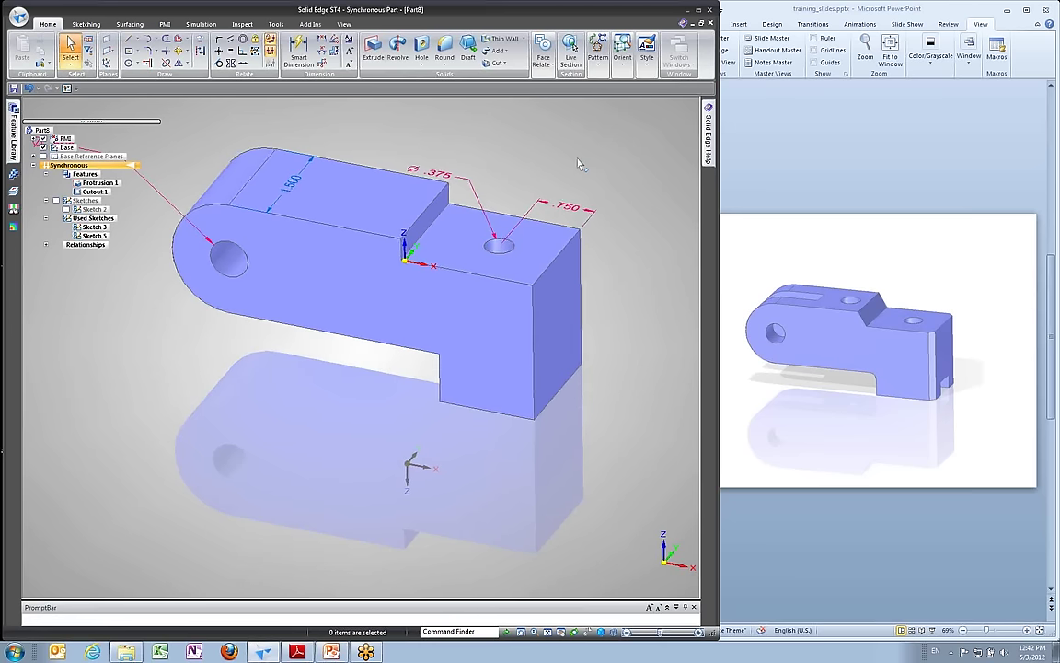
scroll(588, 173, up, 2)
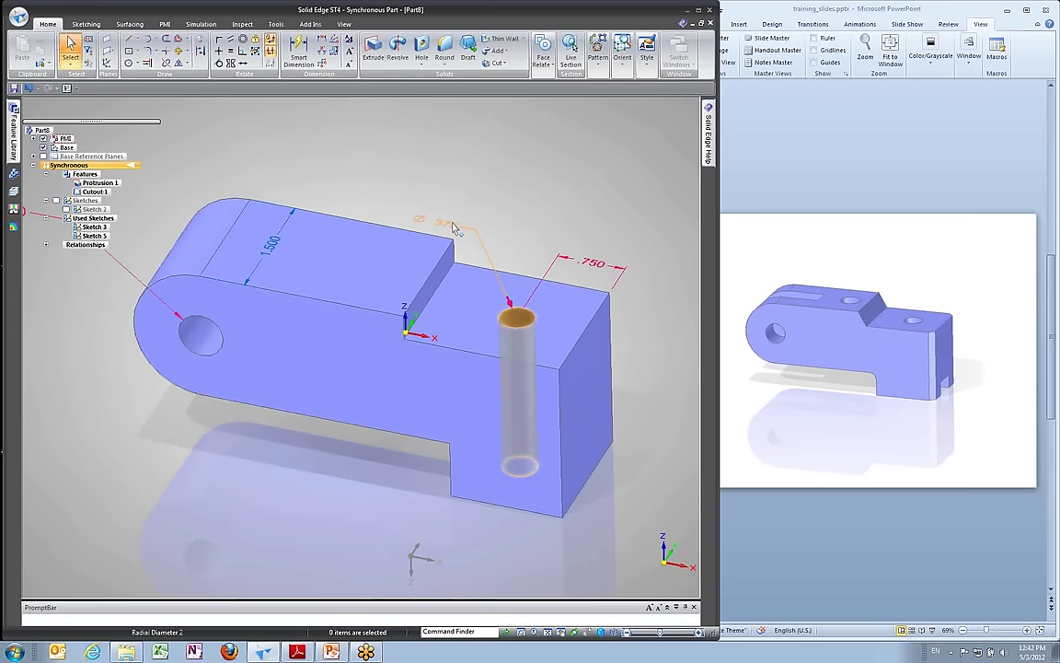
click(460, 233)
text(.45)
key(Return)
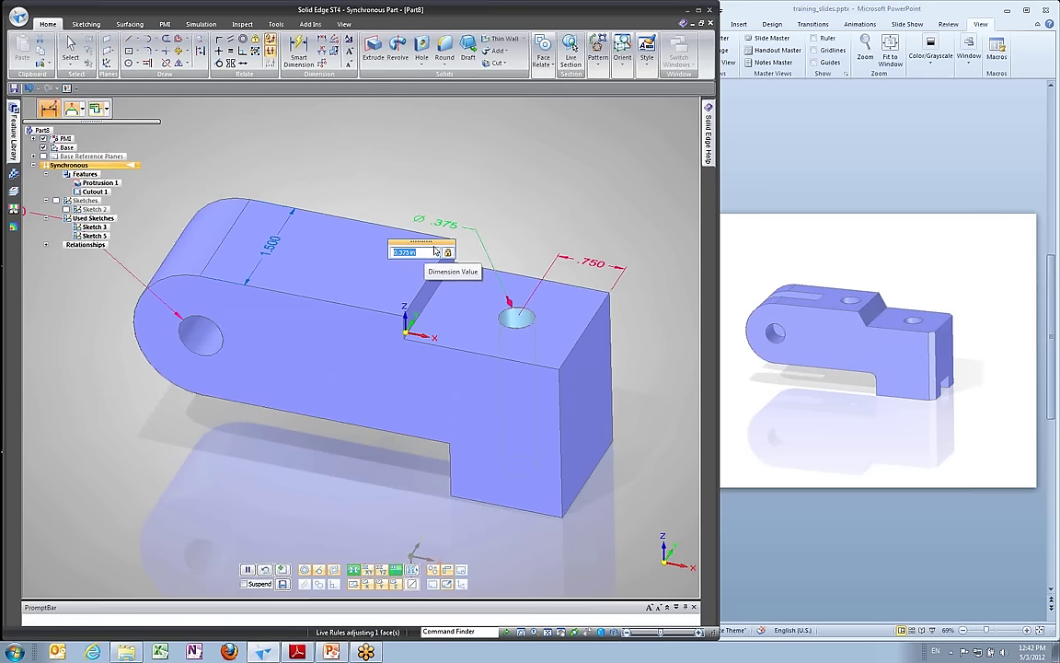
key(ctrl+z)
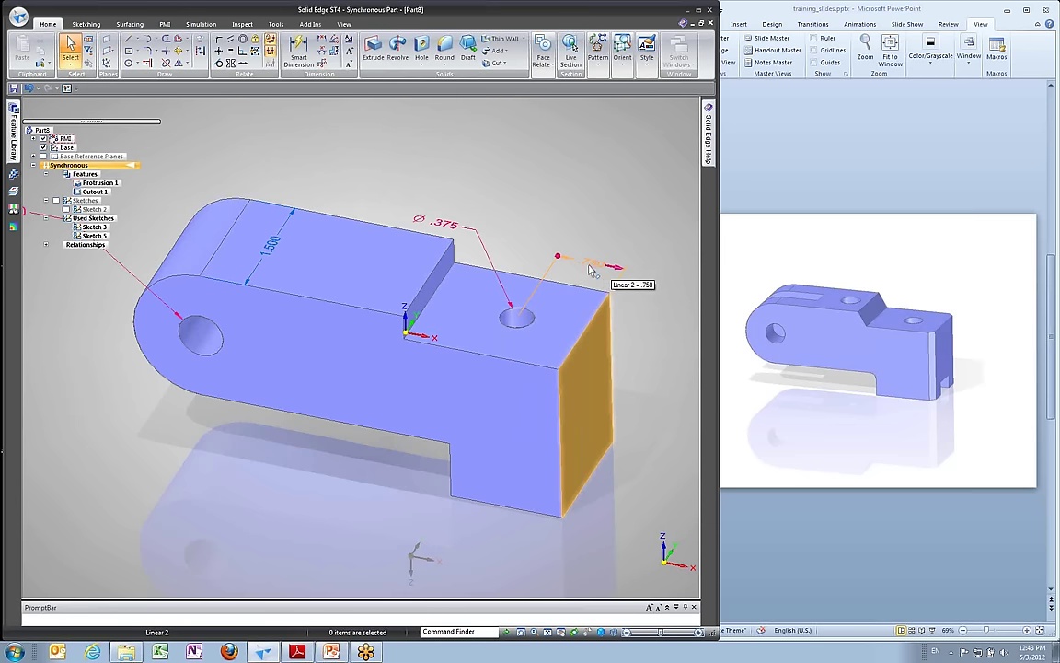
Edit the hole-to-end distance dimension so the end face moves, and enter .75.
click(590, 266)
mouse_move(570, 278)
drag(581, 284, 519, 179)
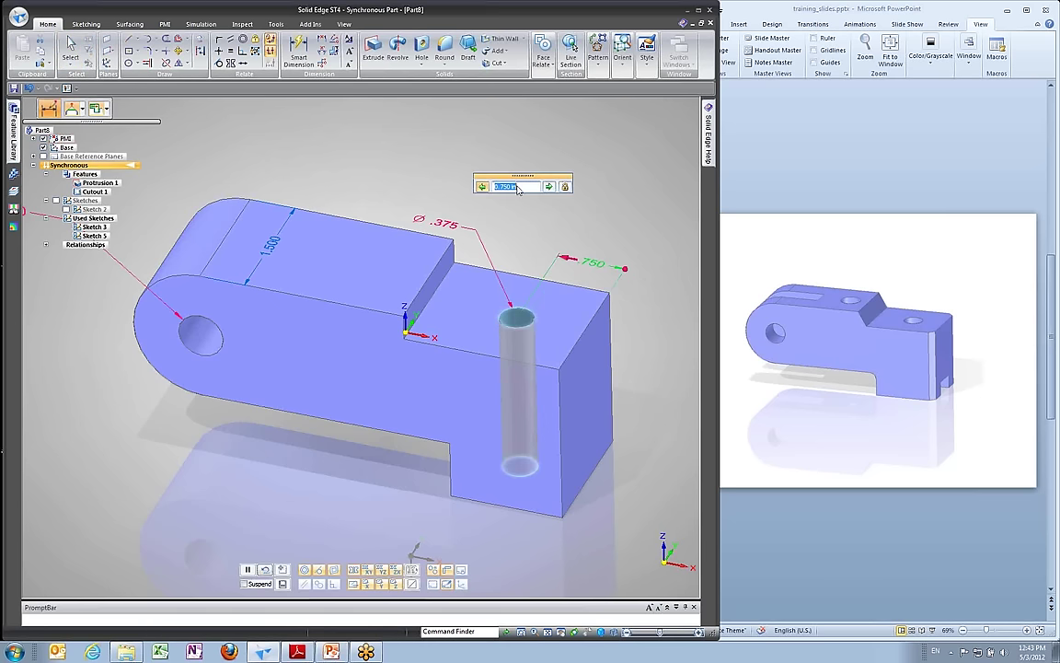
scroll(513, 190, down, 5)
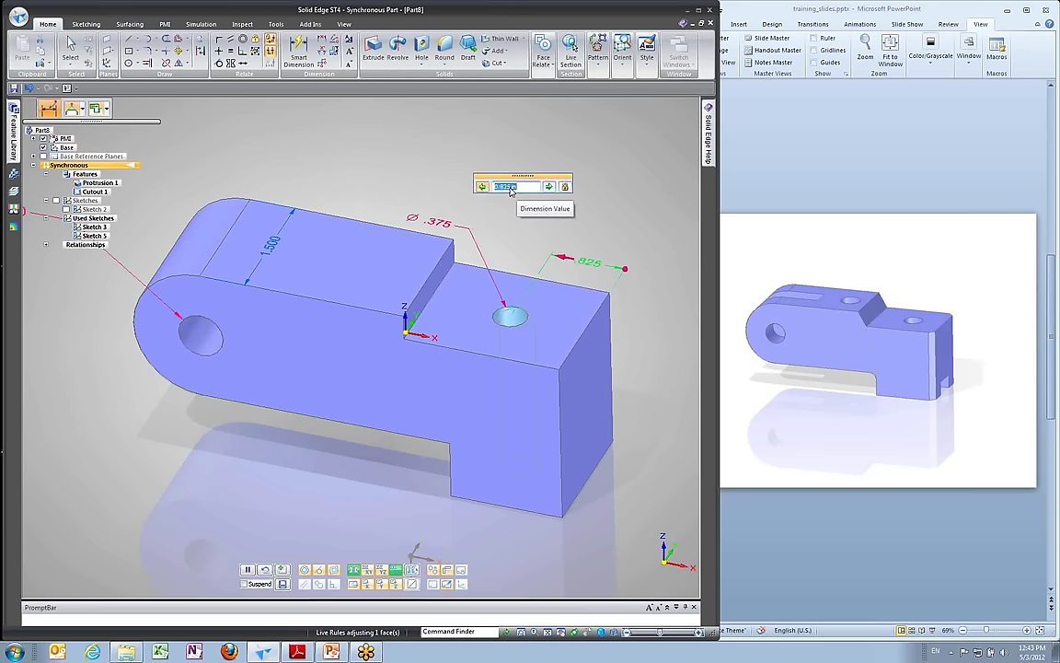
scroll(512, 189, down, 4)
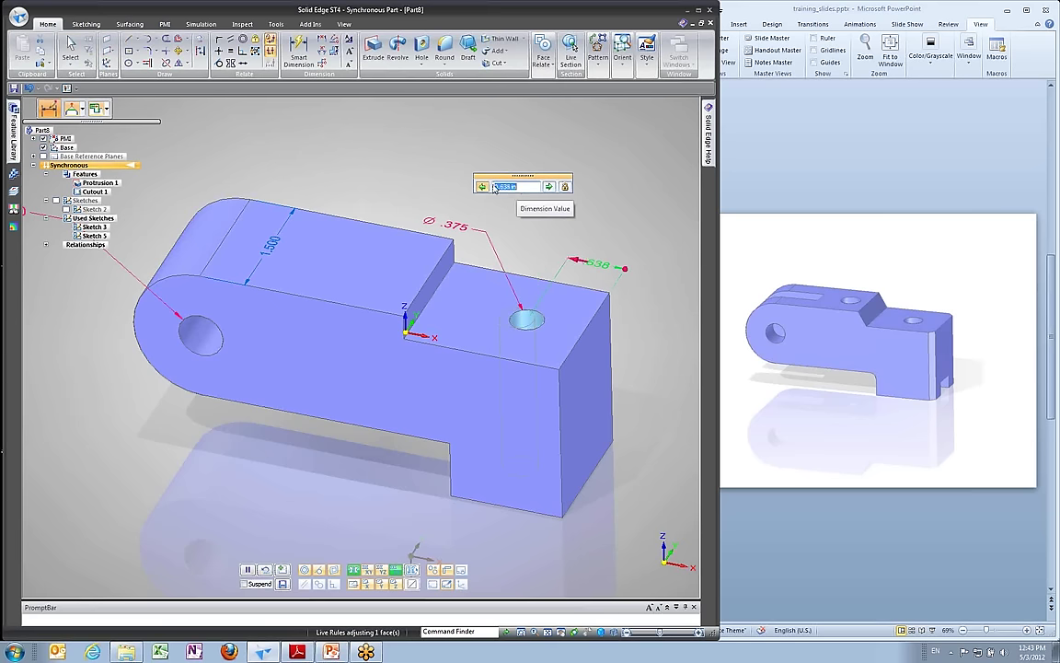
click(550, 187)
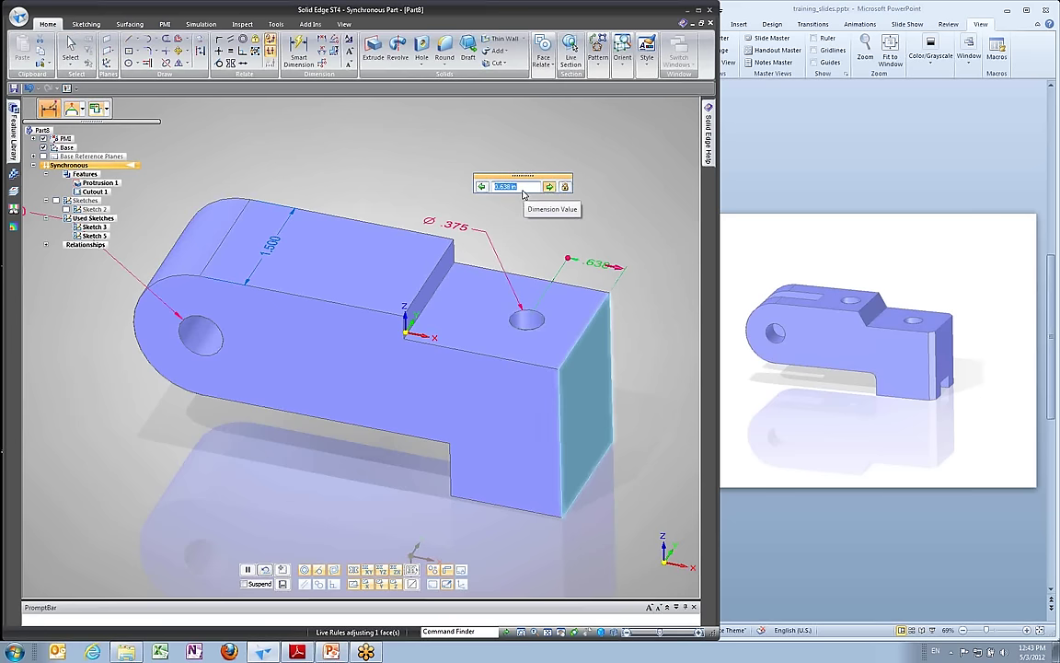
scroll(526, 190, up, 5)
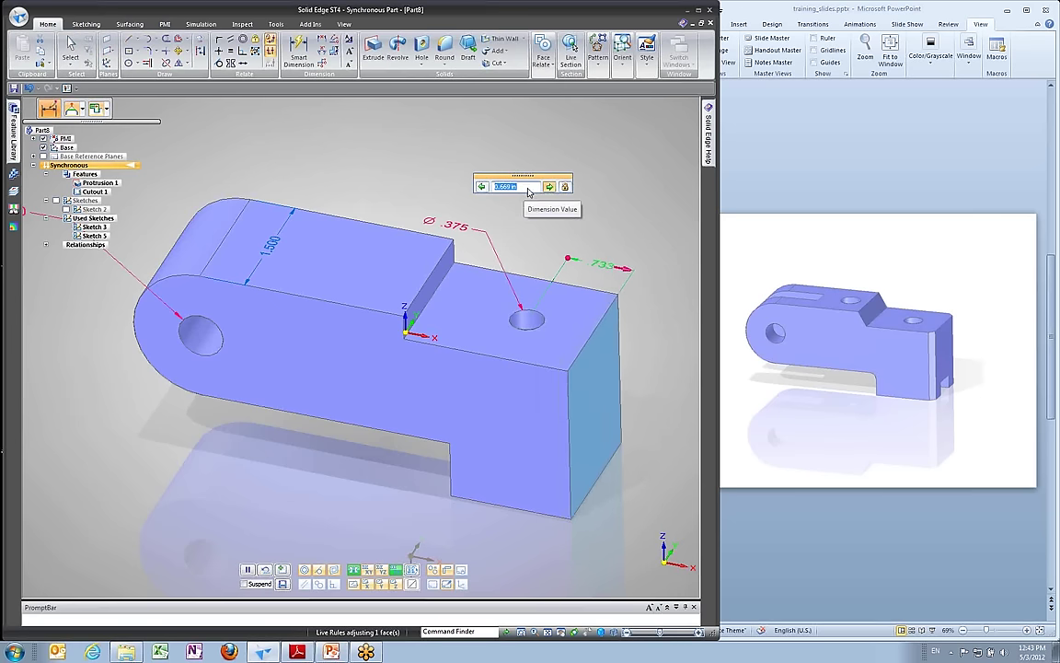
scroll(529, 190, down, 3)
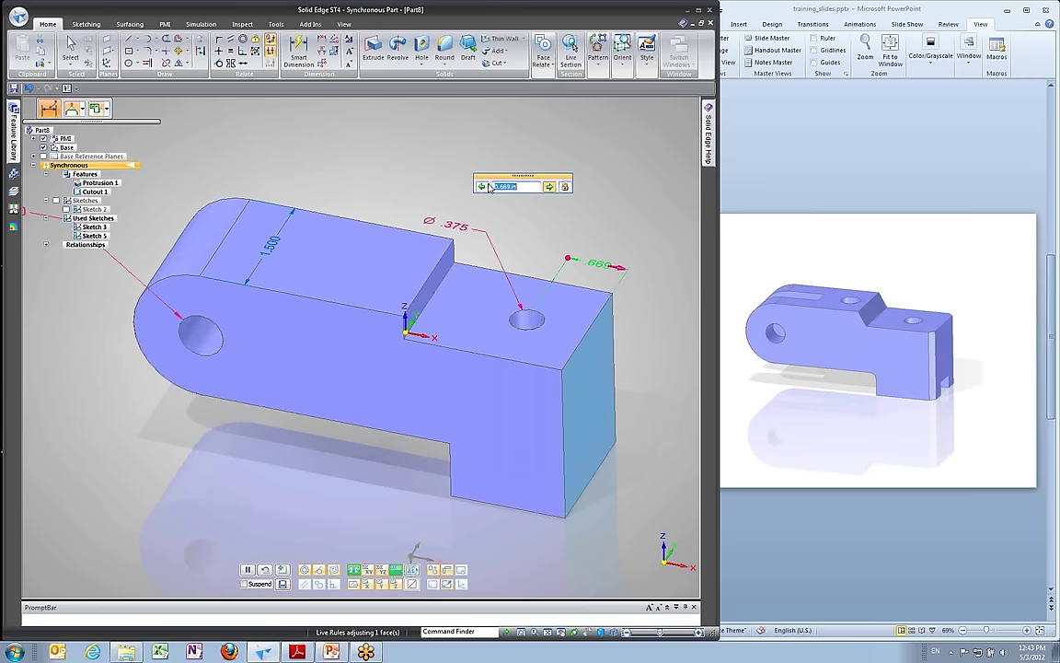
scroll(497, 188, down, 2)
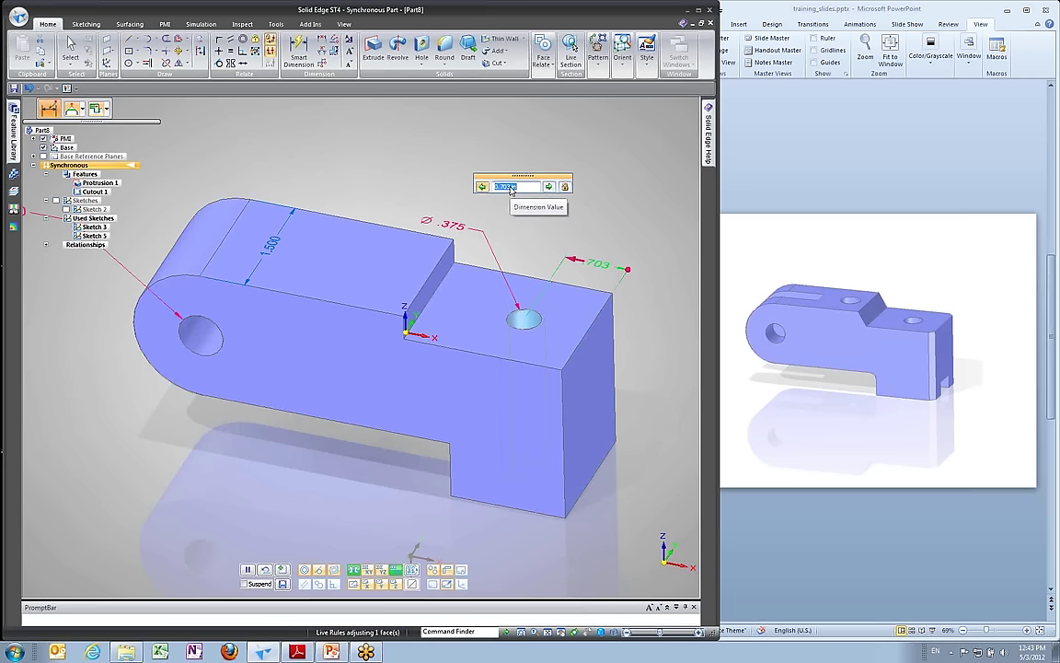
scroll(511, 190, up, 2)
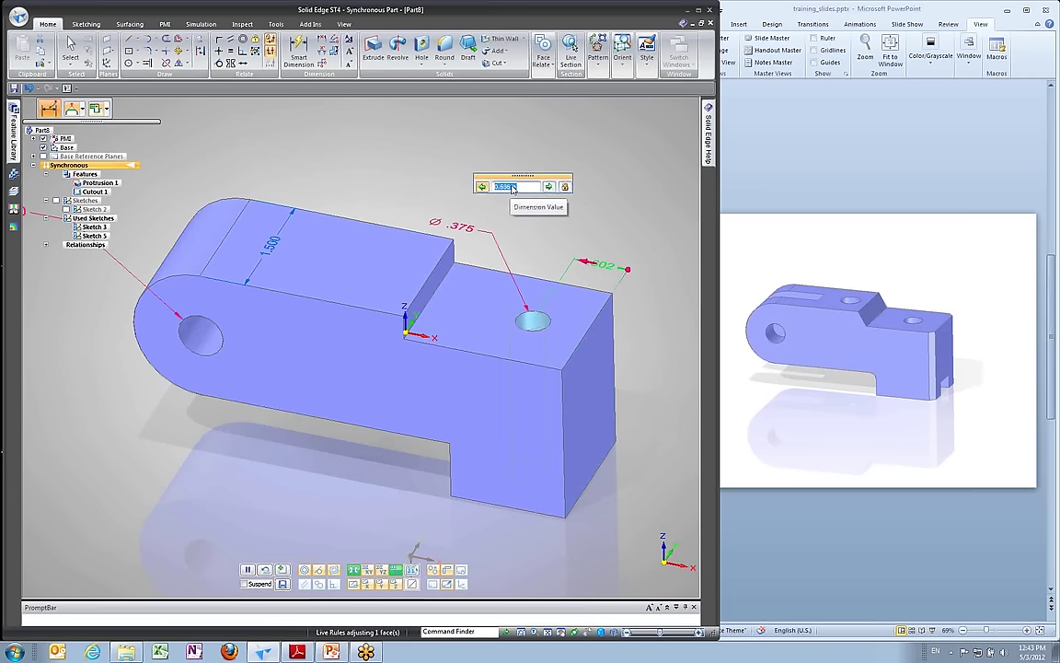
scroll(515, 188, down, 3)
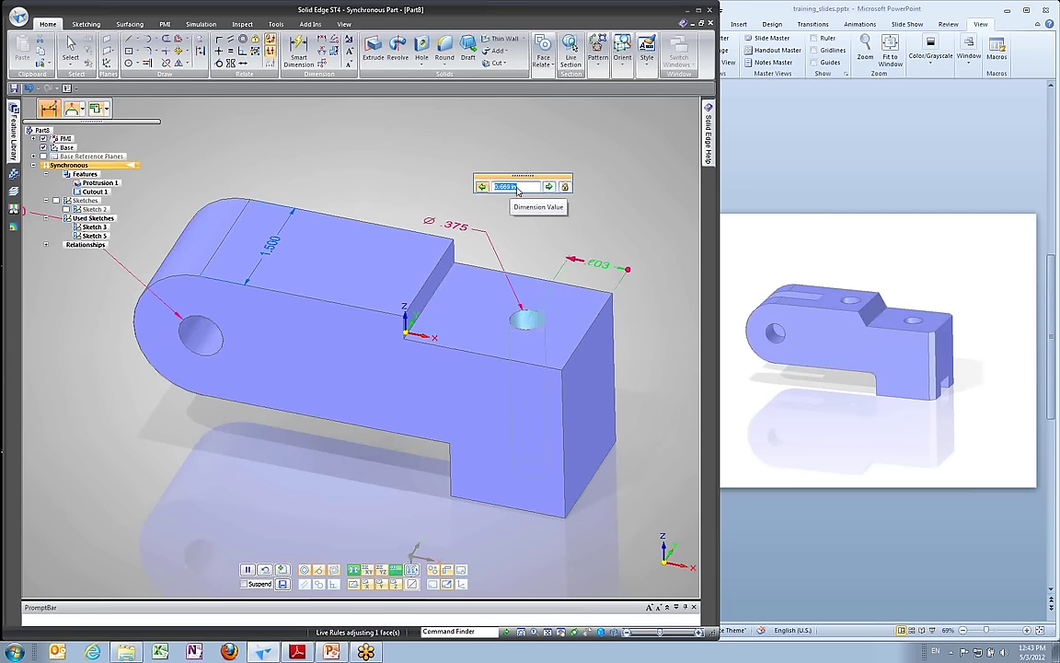
scroll(519, 189, down, 3)
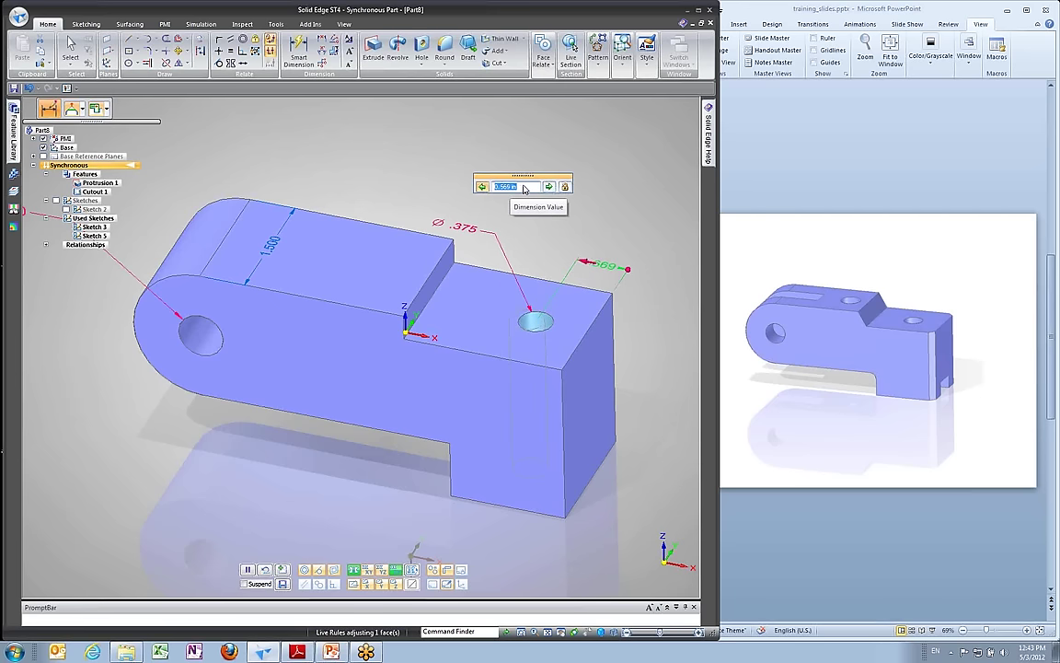
scroll(521, 189, up, 1)
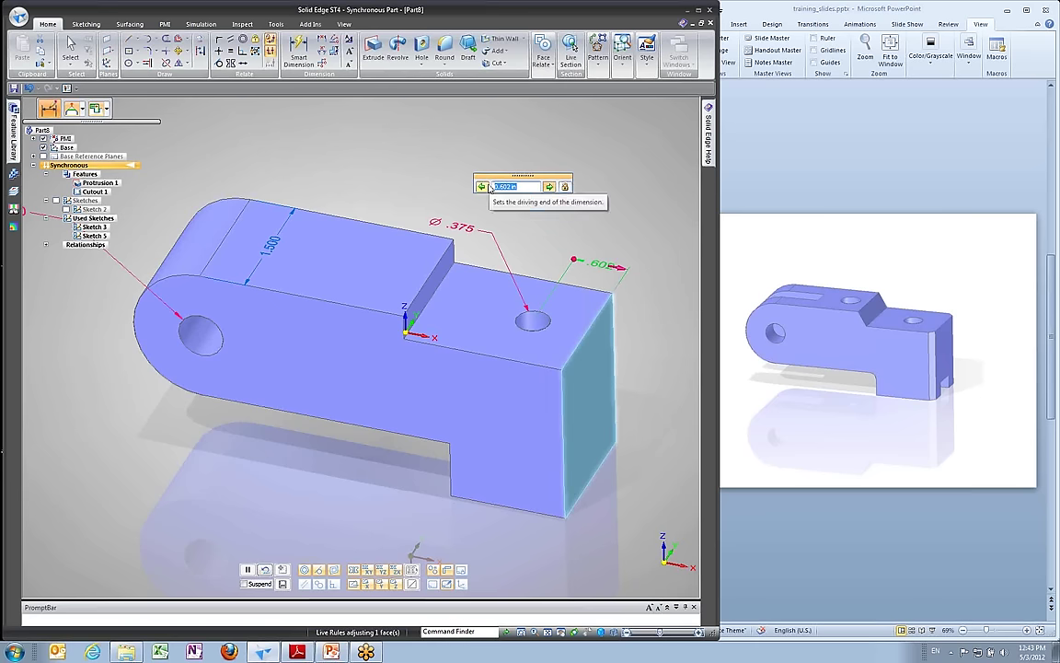
scroll(521, 188, up, 3)
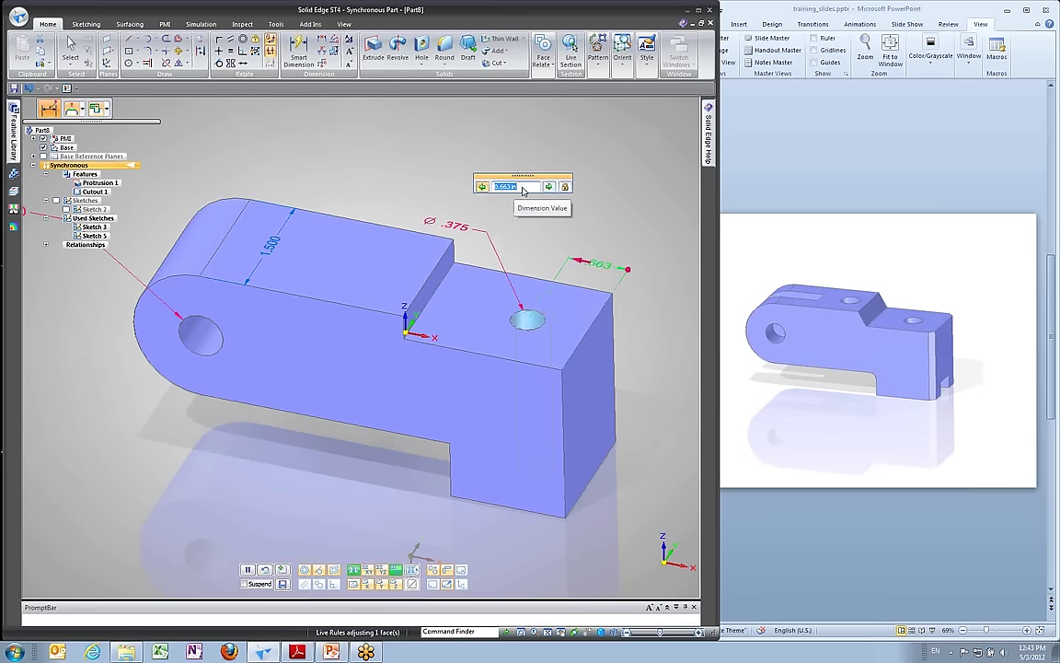
scroll(525, 189, up, 4)
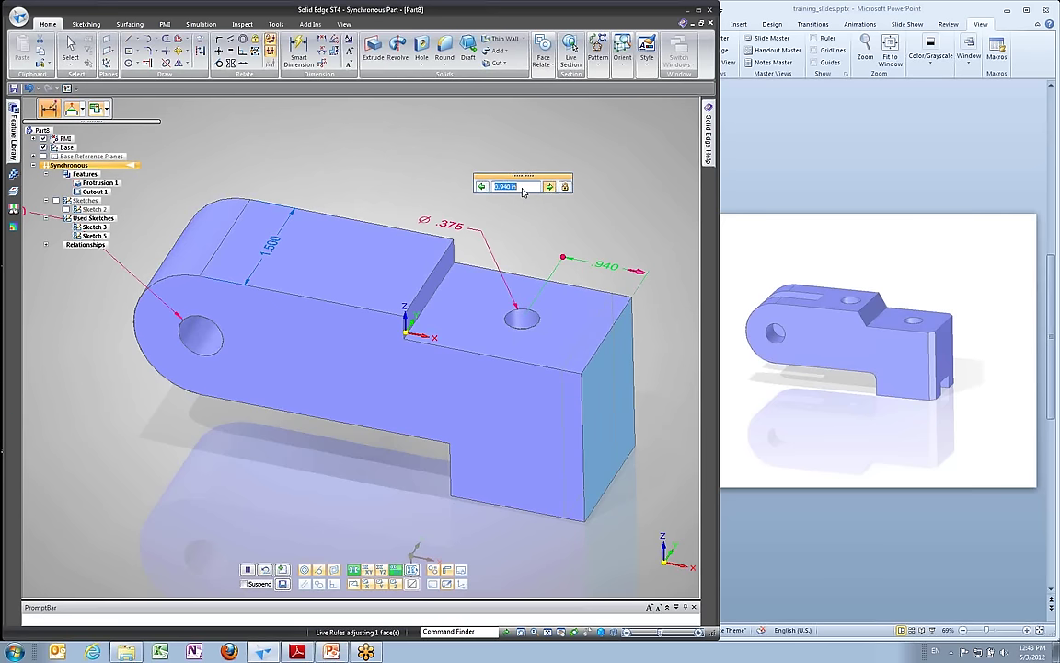
text(.75)
key(Return)
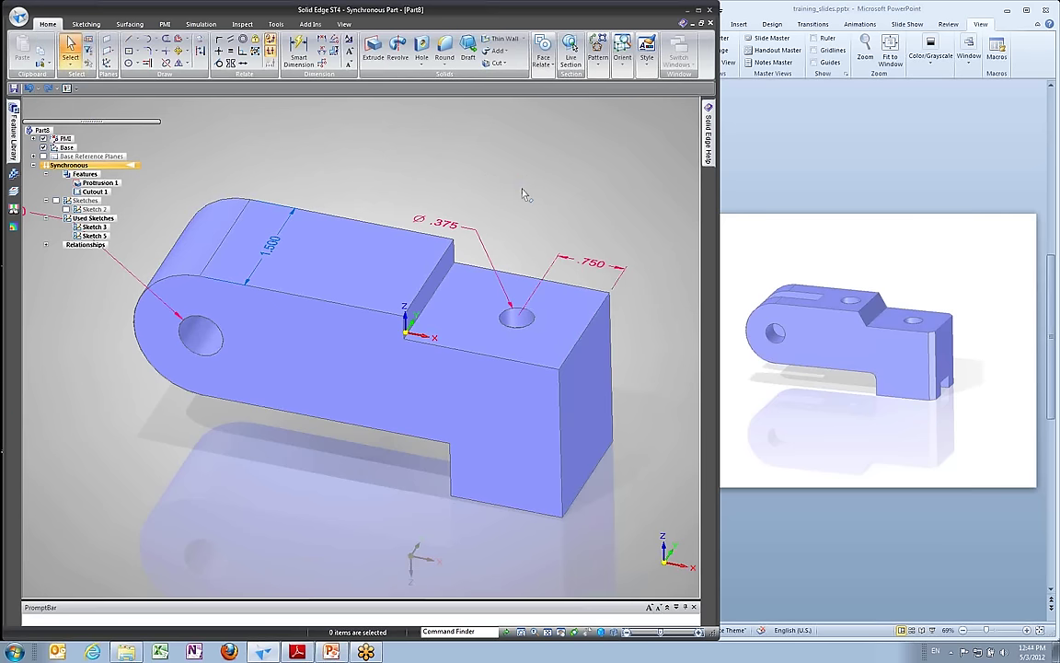
Reselect the hole distance dimension and change its value to .8.
click(596, 266)
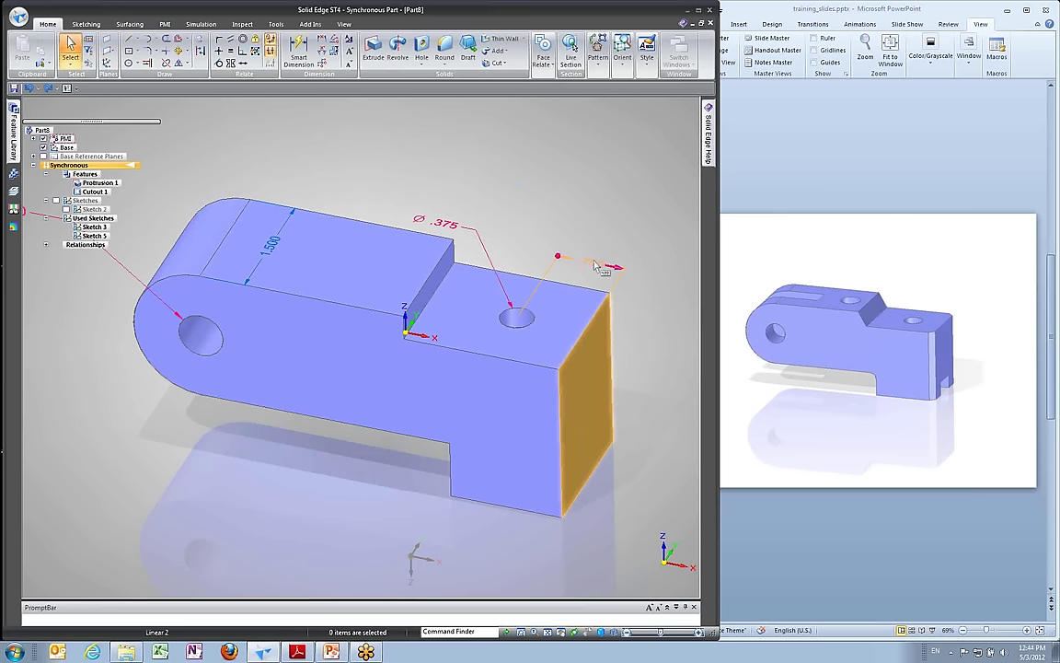
click(594, 266)
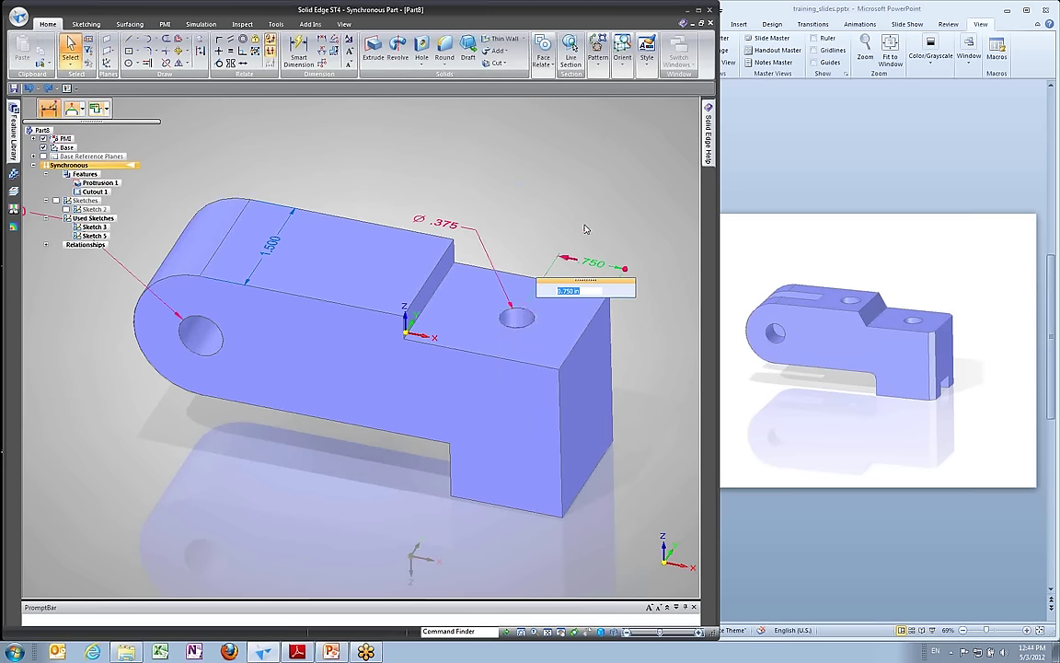
text(1)
key(BackSpace)
text(.8)
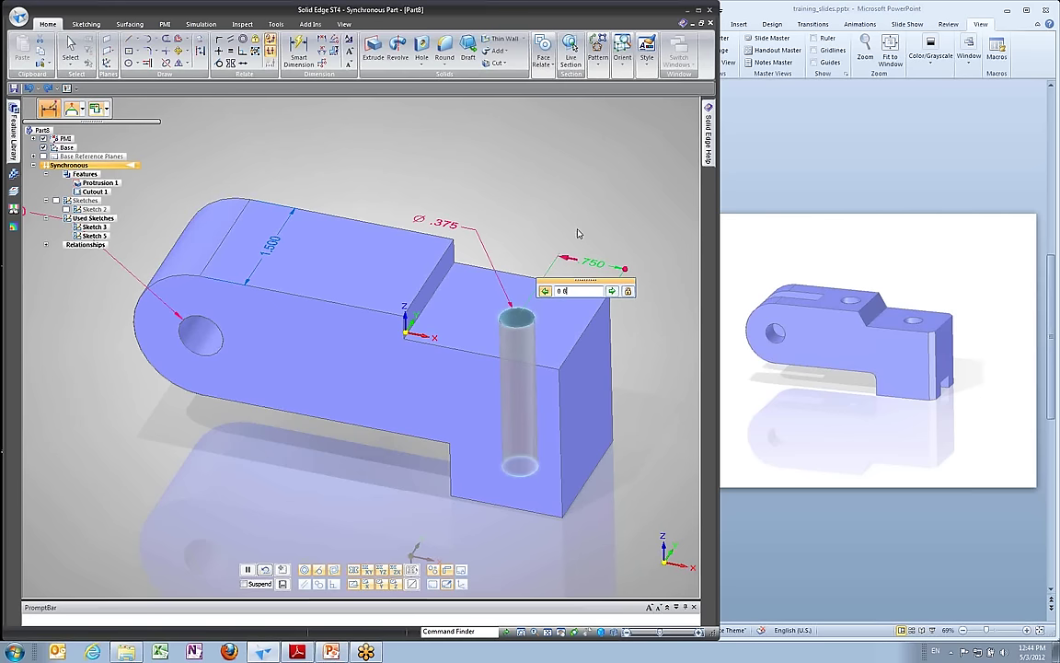
key(Return)
key(Escape)
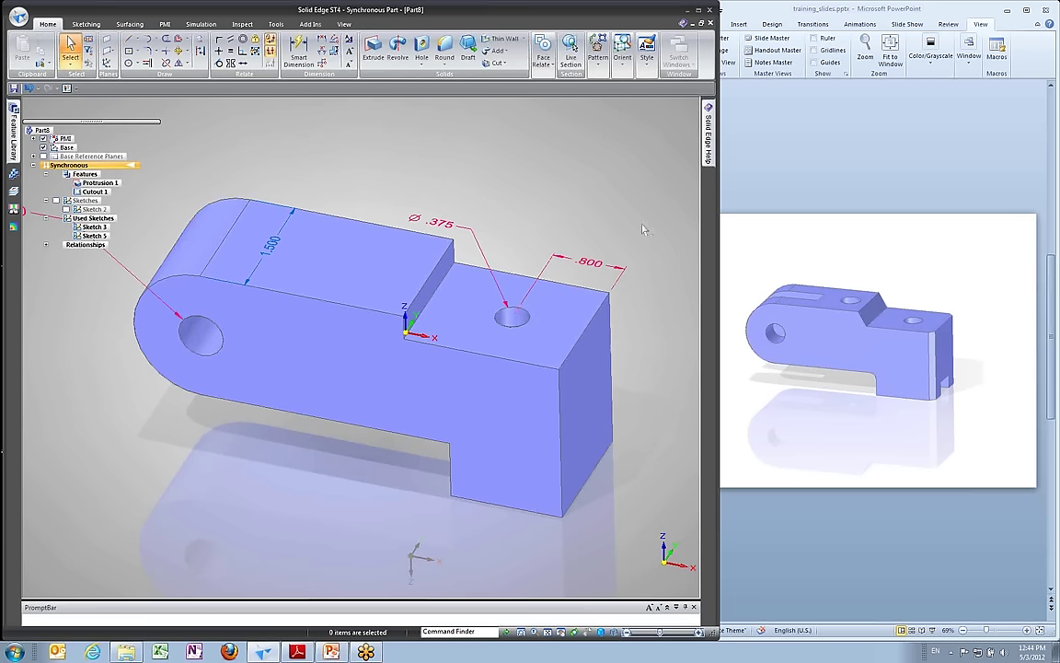
middle_drag(641, 238, 571, 405)
click(529, 401)
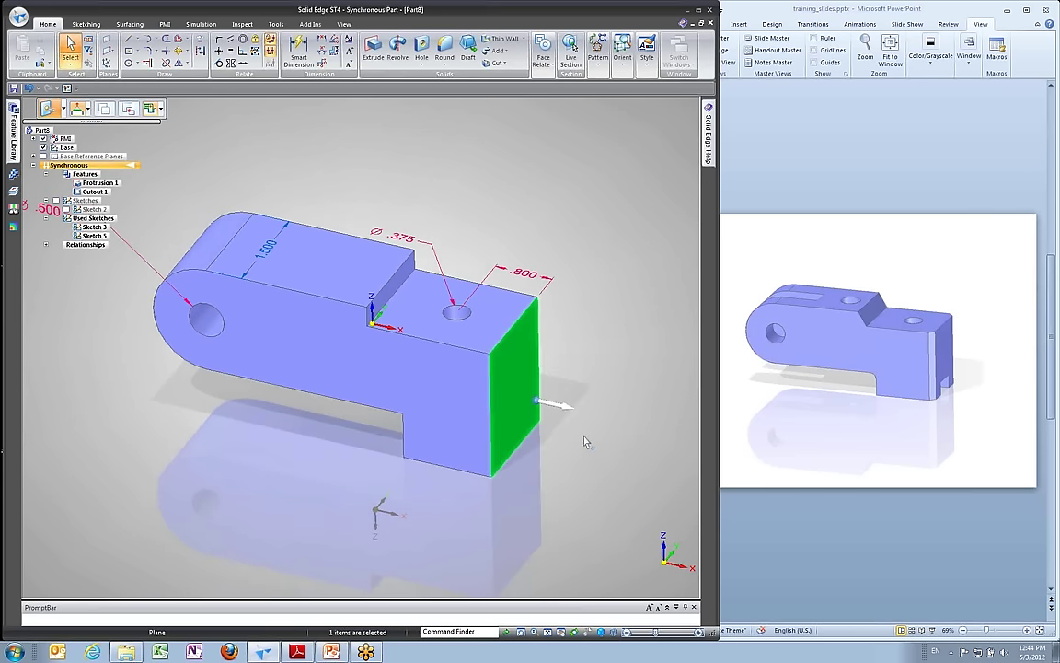
click(558, 405)
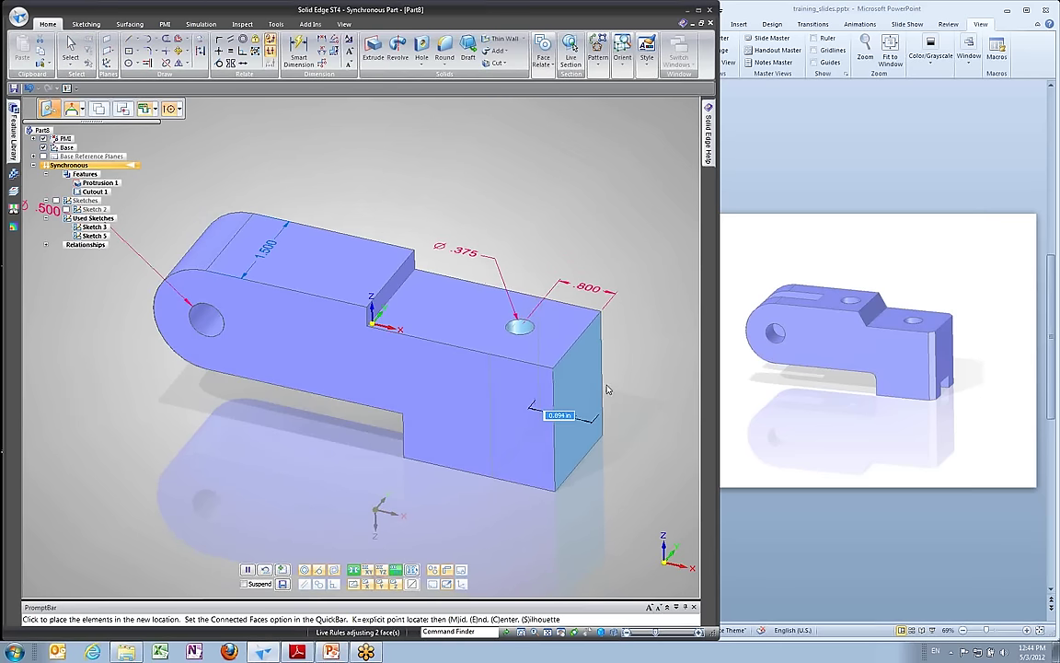
click(608, 387)
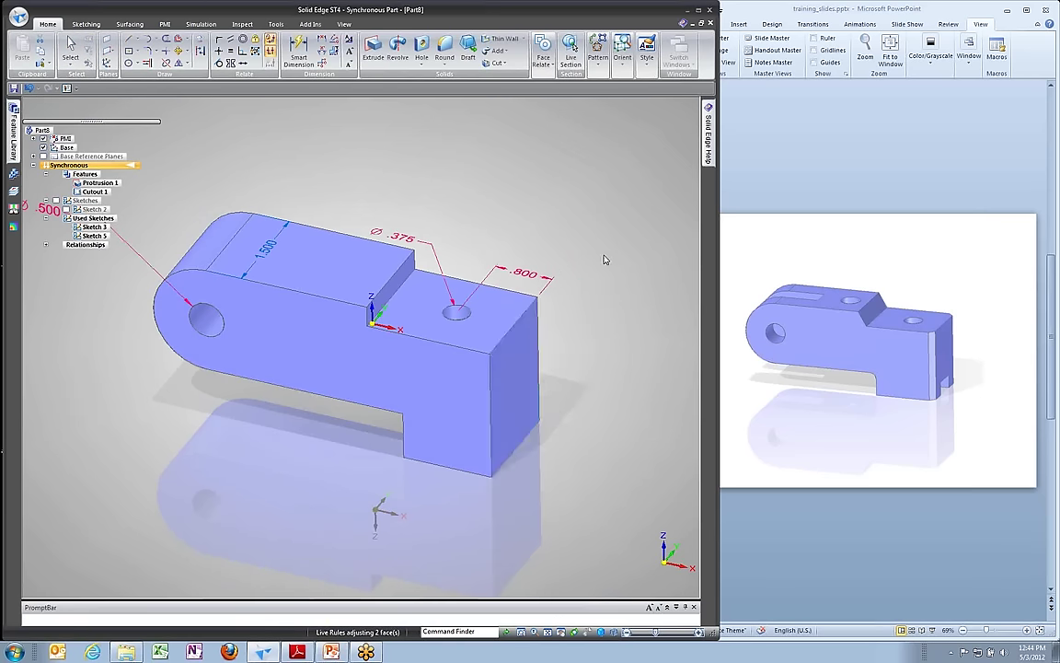
click(525, 274)
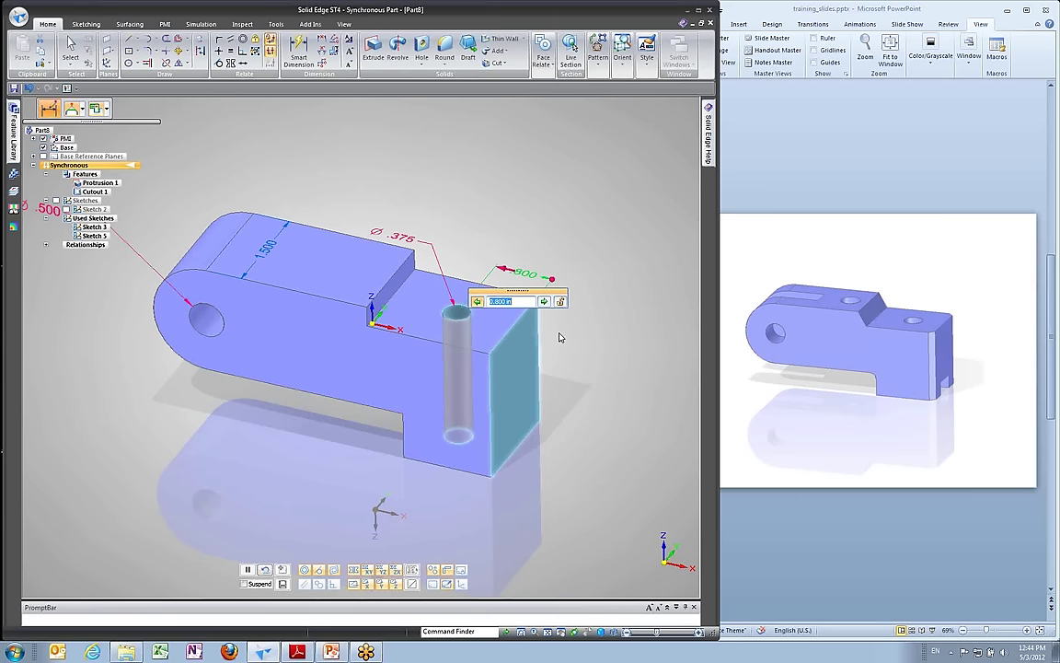
key(Return)
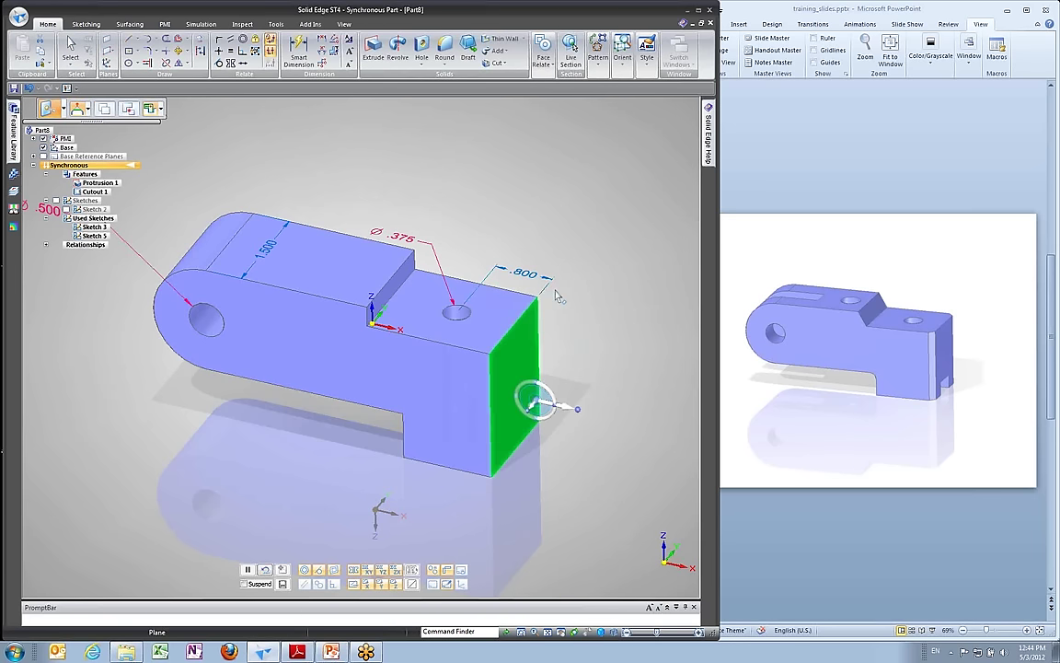
click(565, 409)
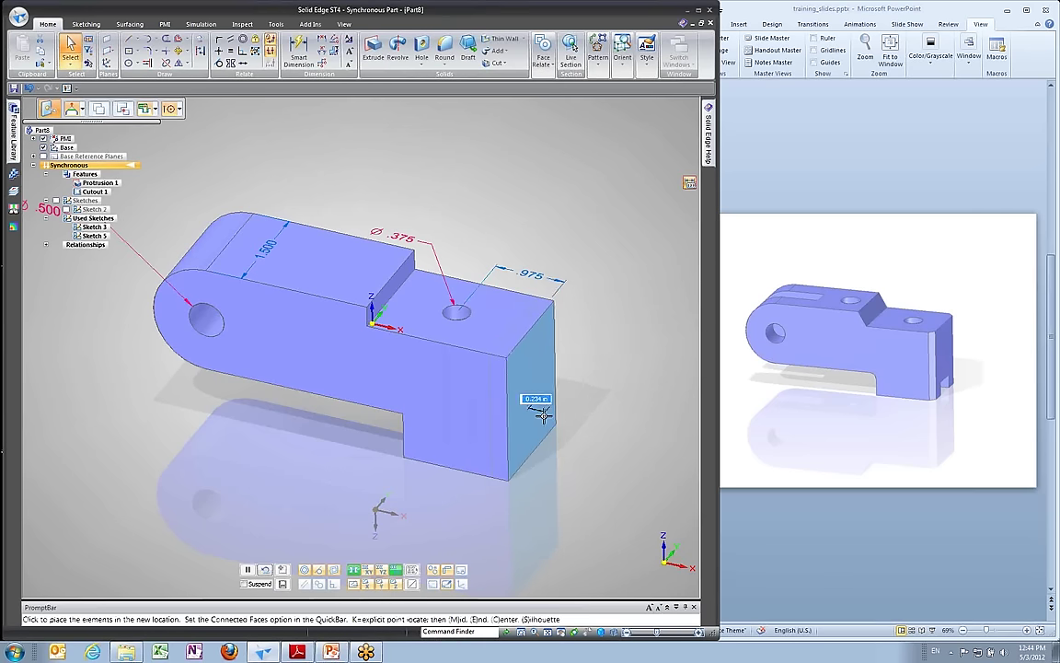
key(Escape)
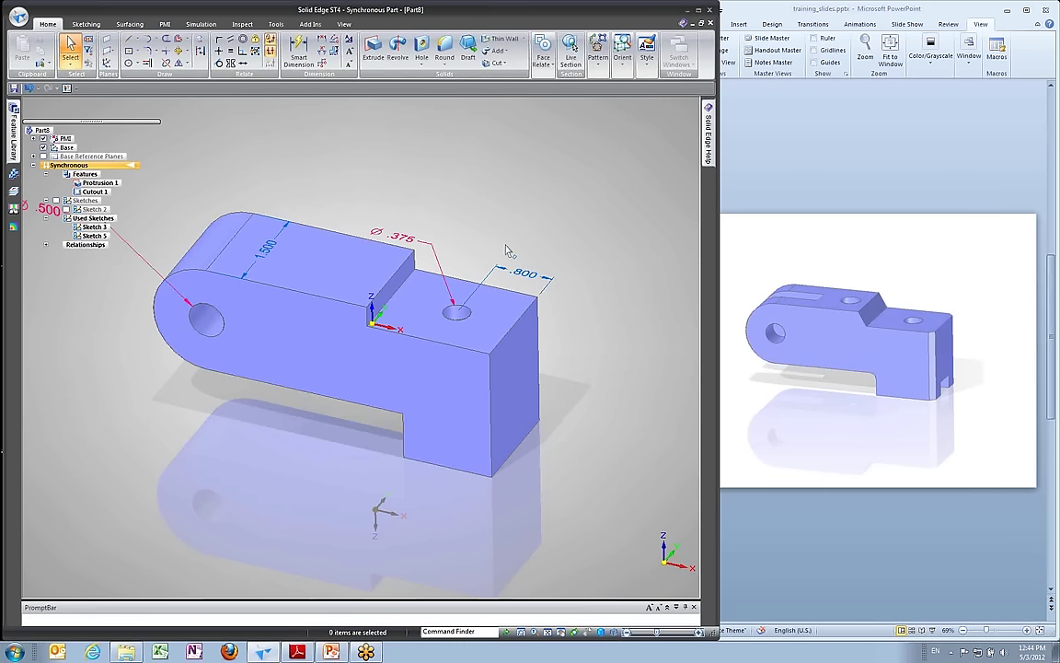
Sketch the three-line notch outline on the locked top face, viewed straight down.
middle_drag(531, 230, 419, 179)
middle_drag(328, 132, 249, 216)
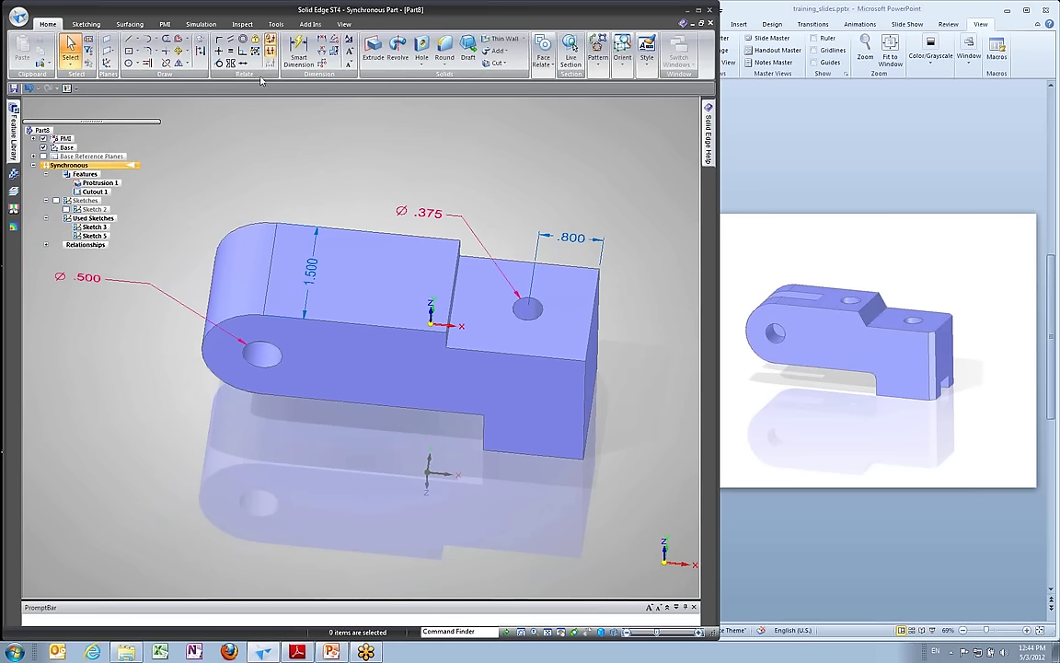
click(130, 38)
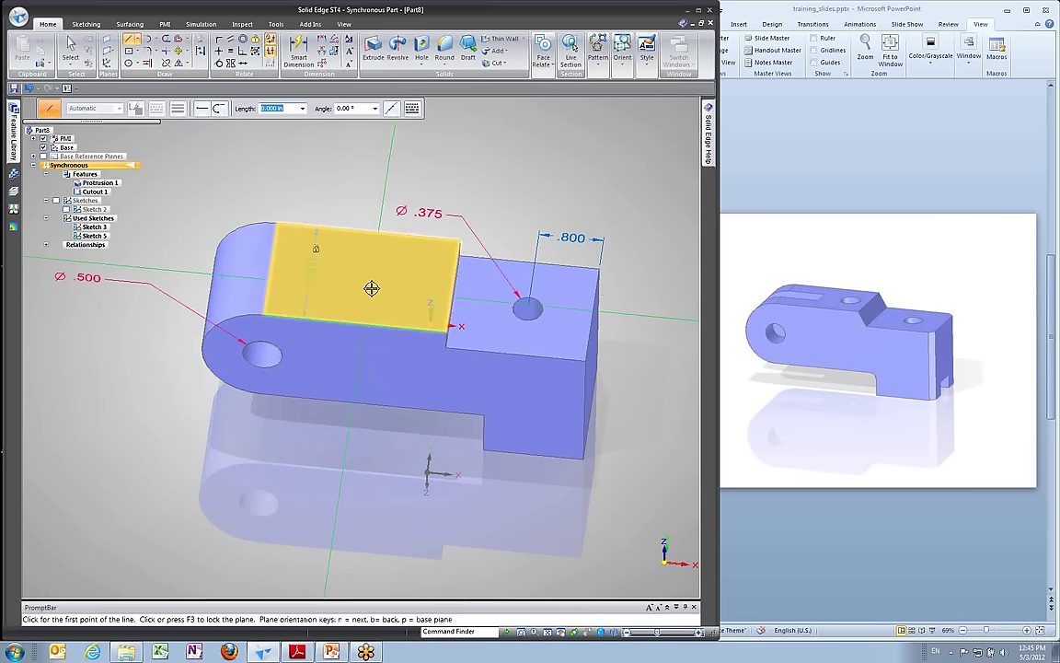
key(F3)
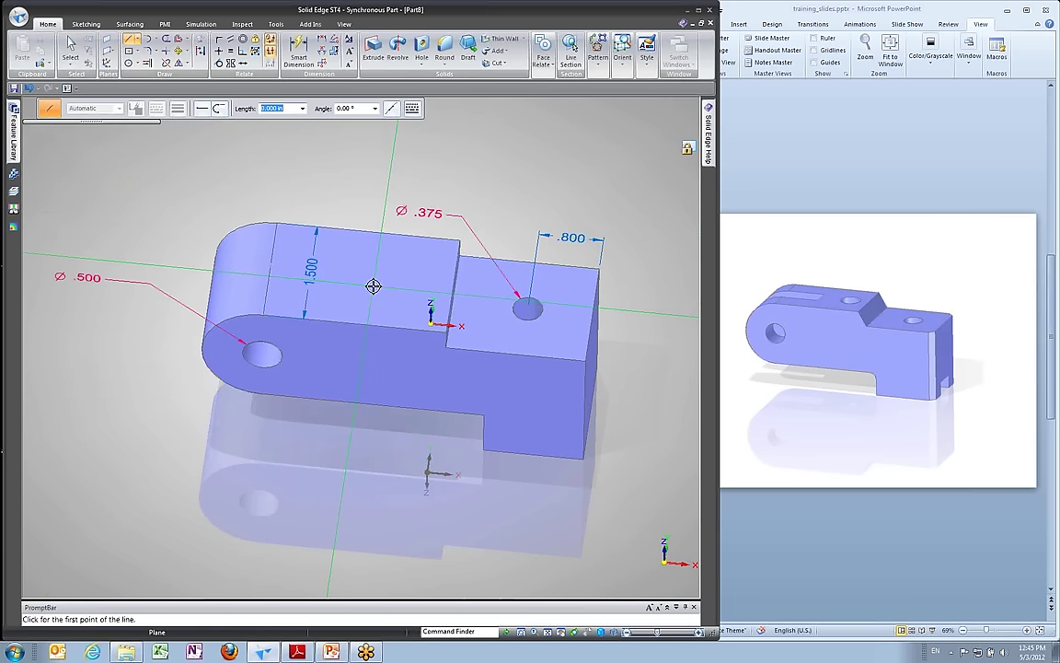
key(ctrl+h)
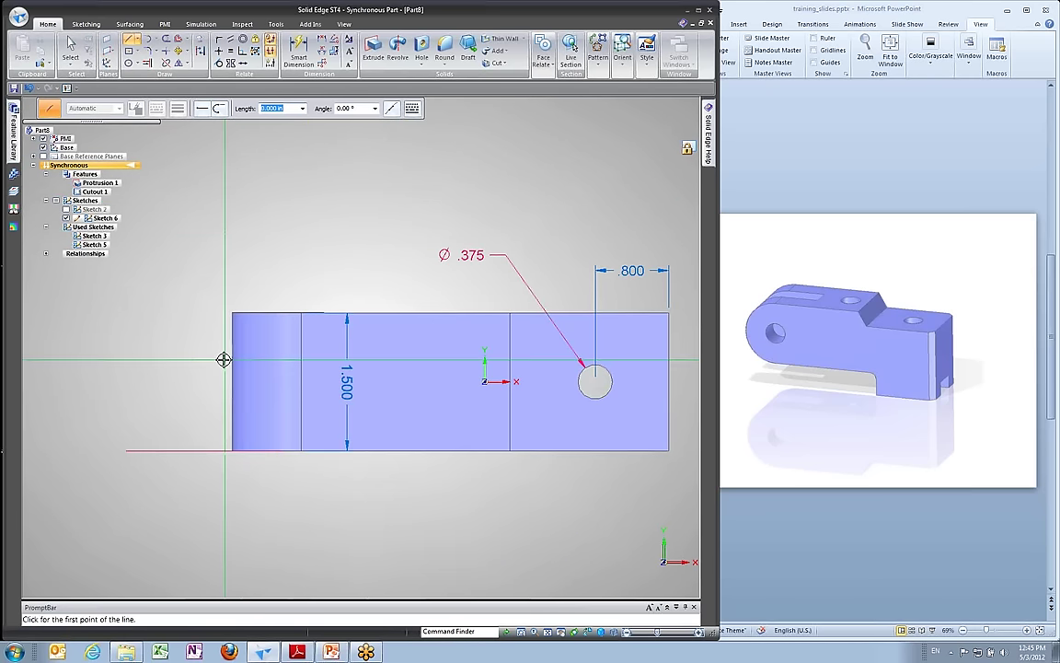
click(193, 352)
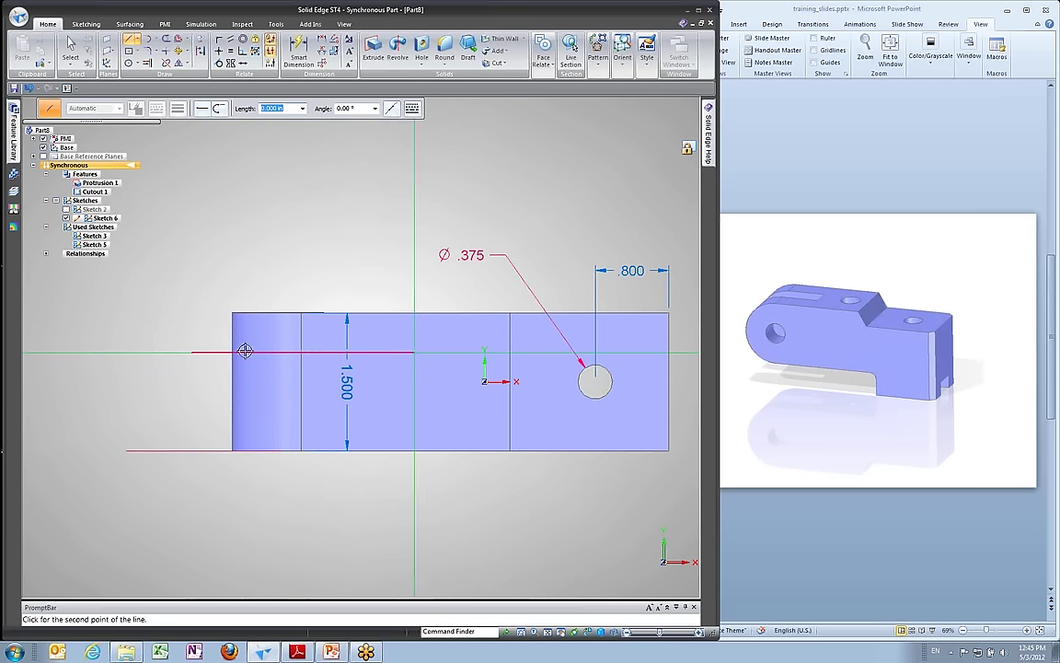
click(424, 352)
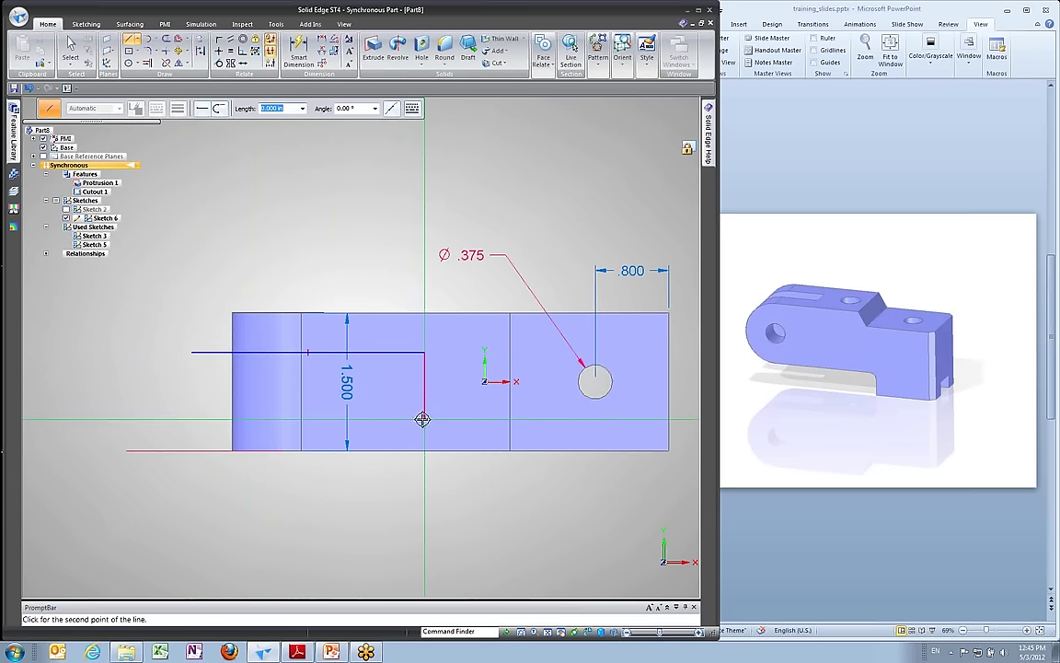
click(423, 421)
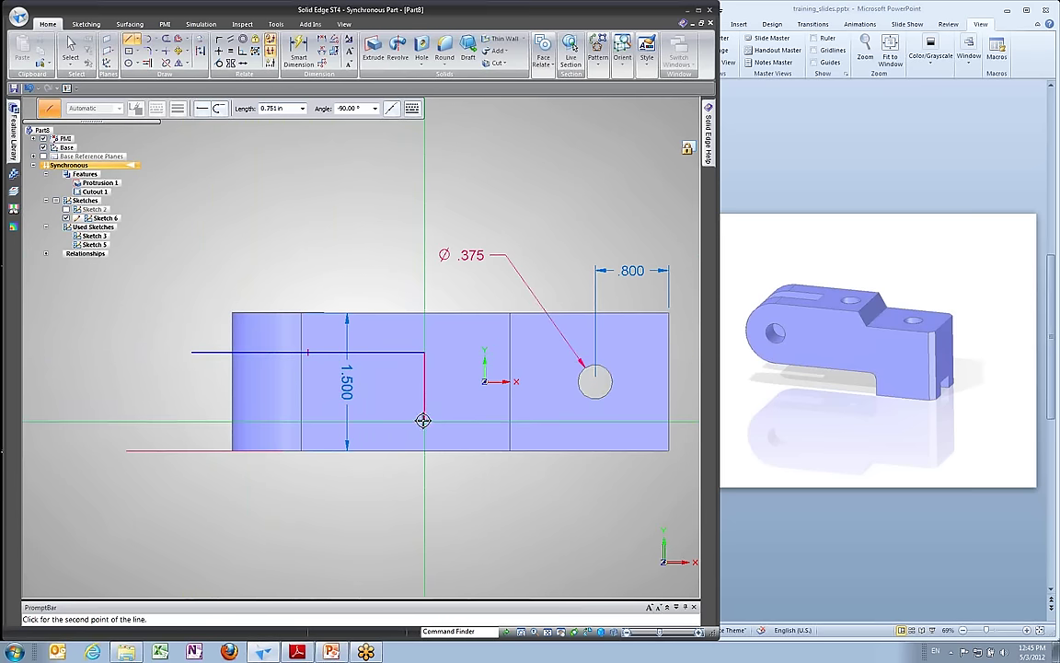
click(192, 421)
right_click(146, 403)
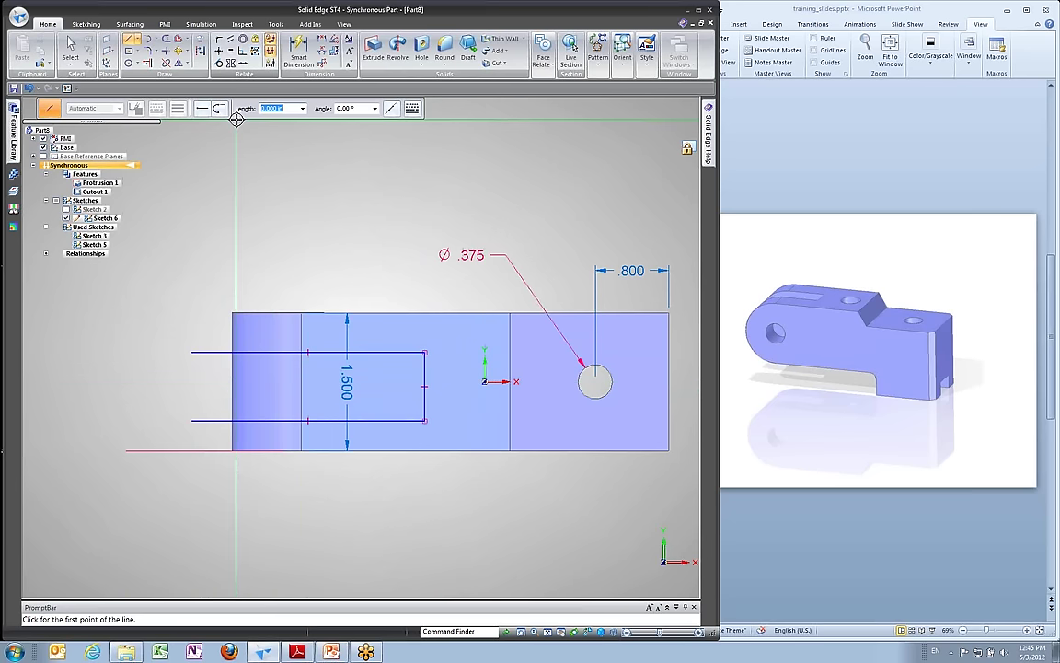
Align the notch end line's midpoint with the origin and drag the end line to resize.
click(219, 49)
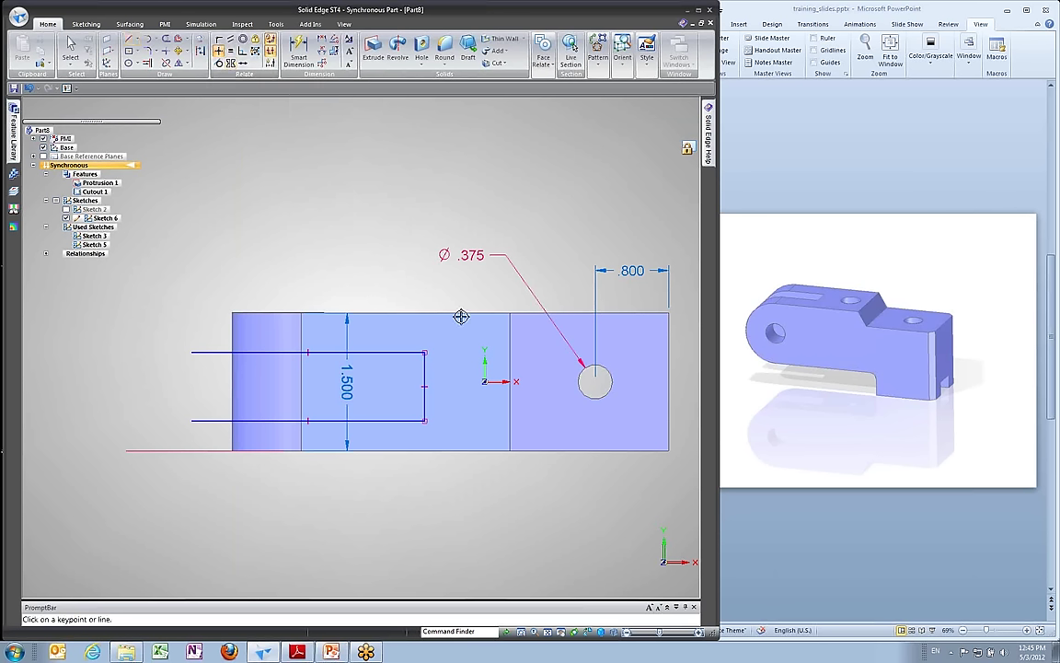
click(425, 384)
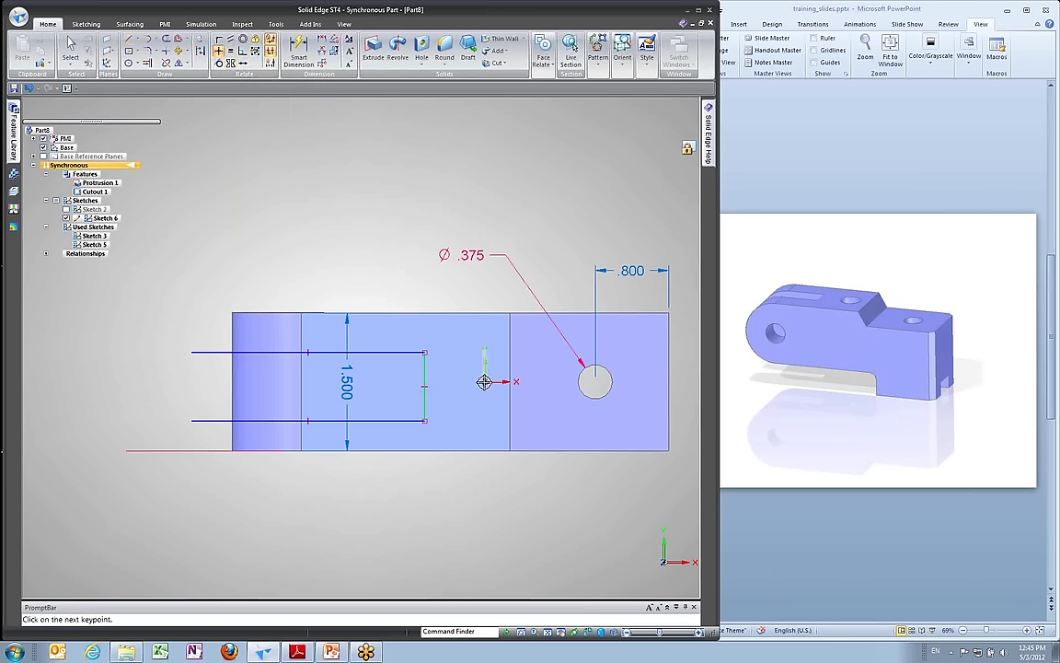
click(484, 381)
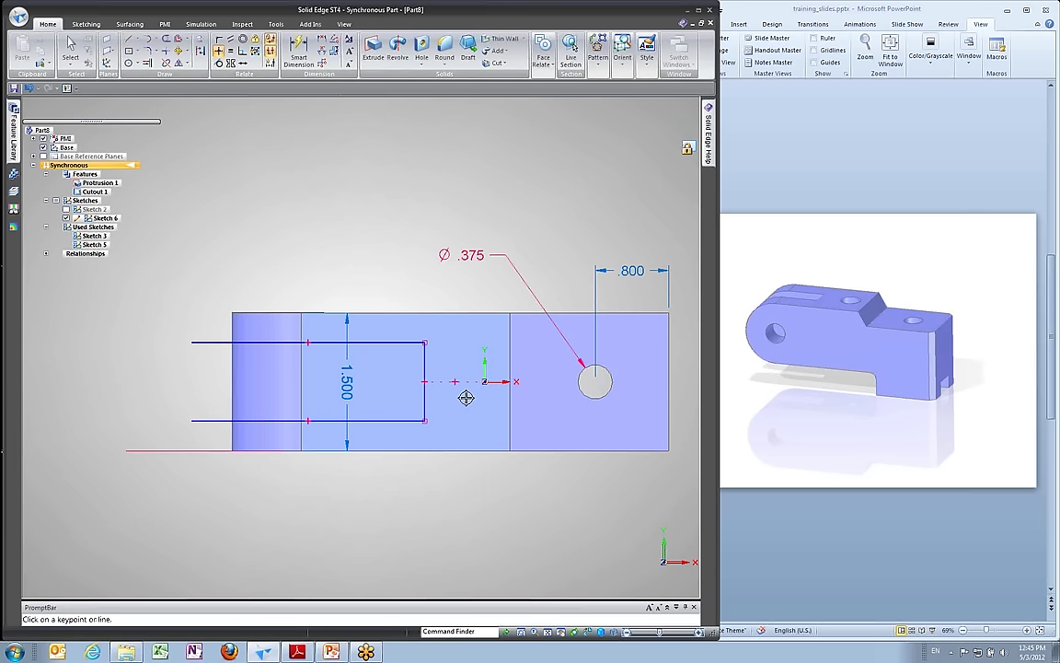
key(Escape)
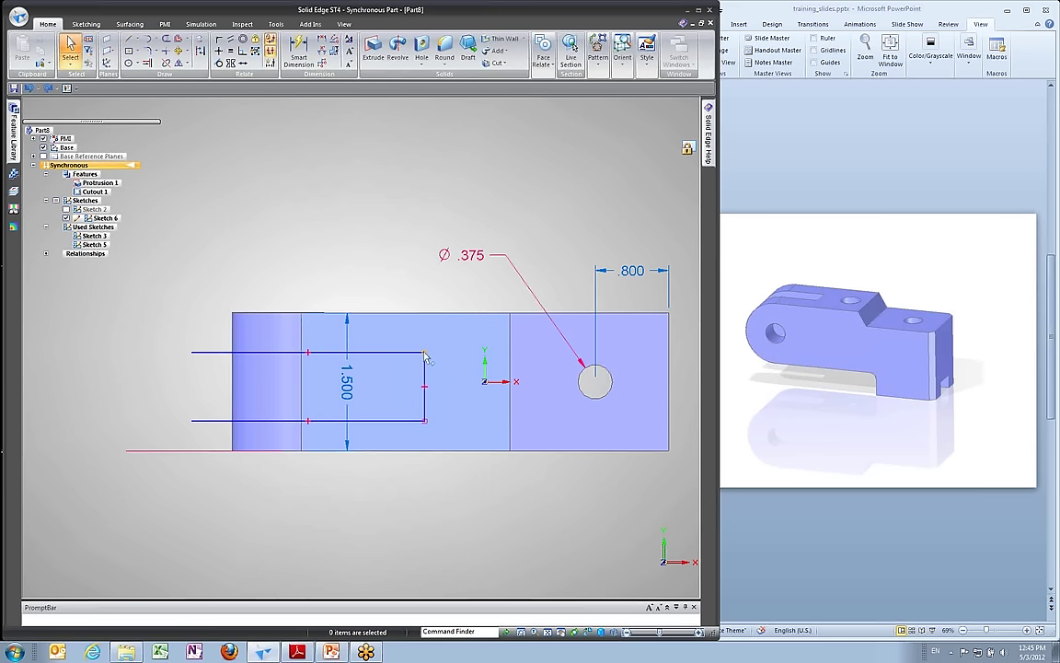
click(426, 370)
drag(430, 353, 469, 369)
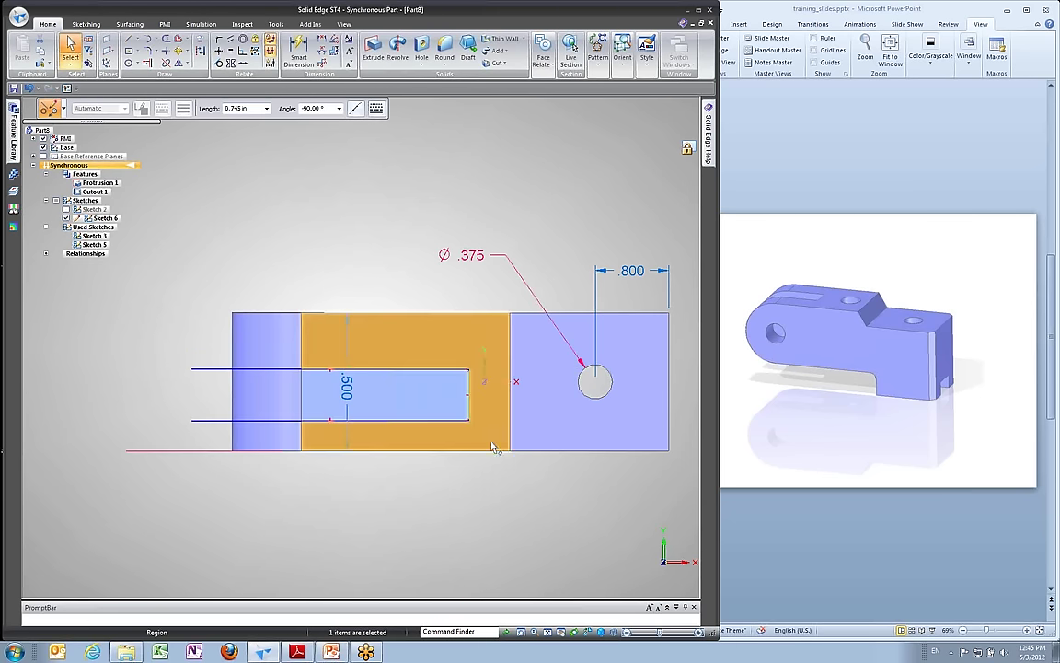
click(498, 489)
scroll(480, 444, up, 5)
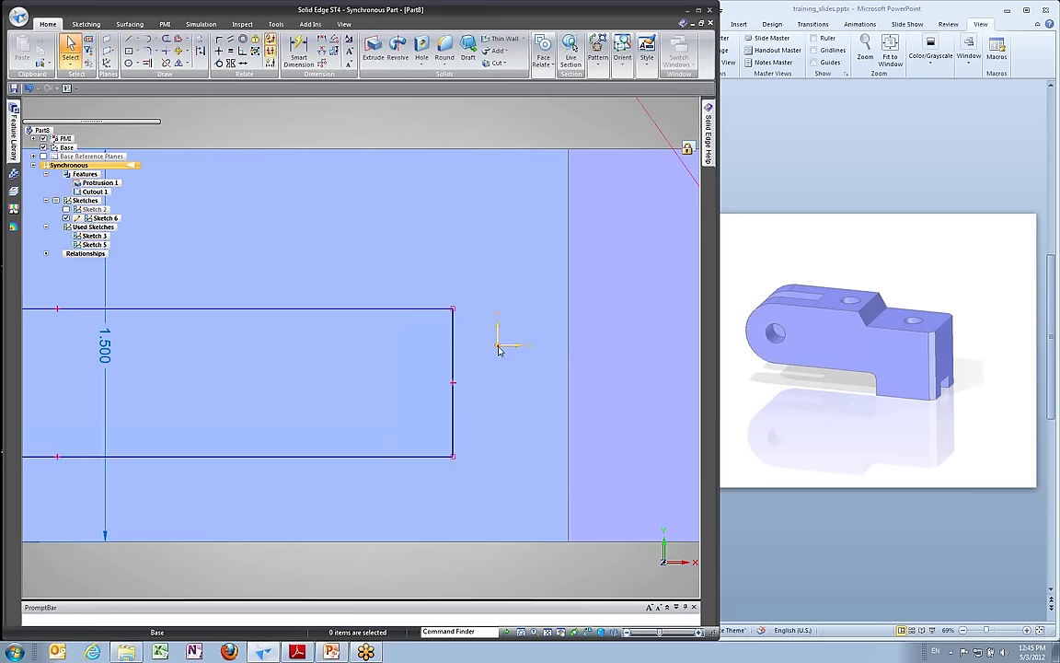
Widen the rectangle's right edge and try aligning it with the origin, then cancel.
click(219, 50)
key(Escape)
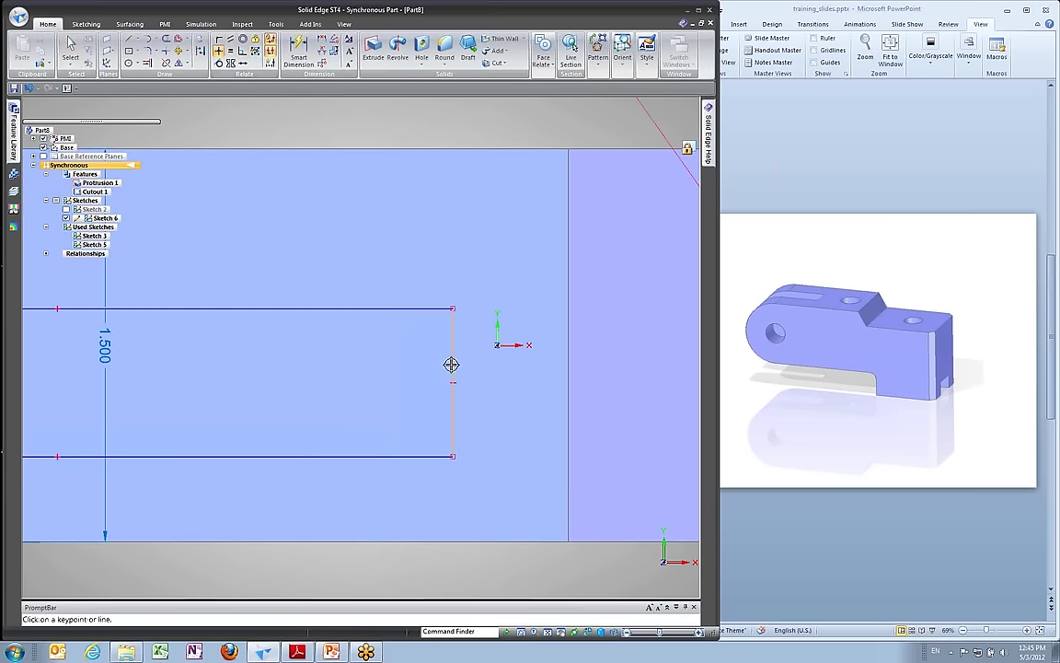
click(453, 361)
drag(453, 361, 478, 350)
click(219, 51)
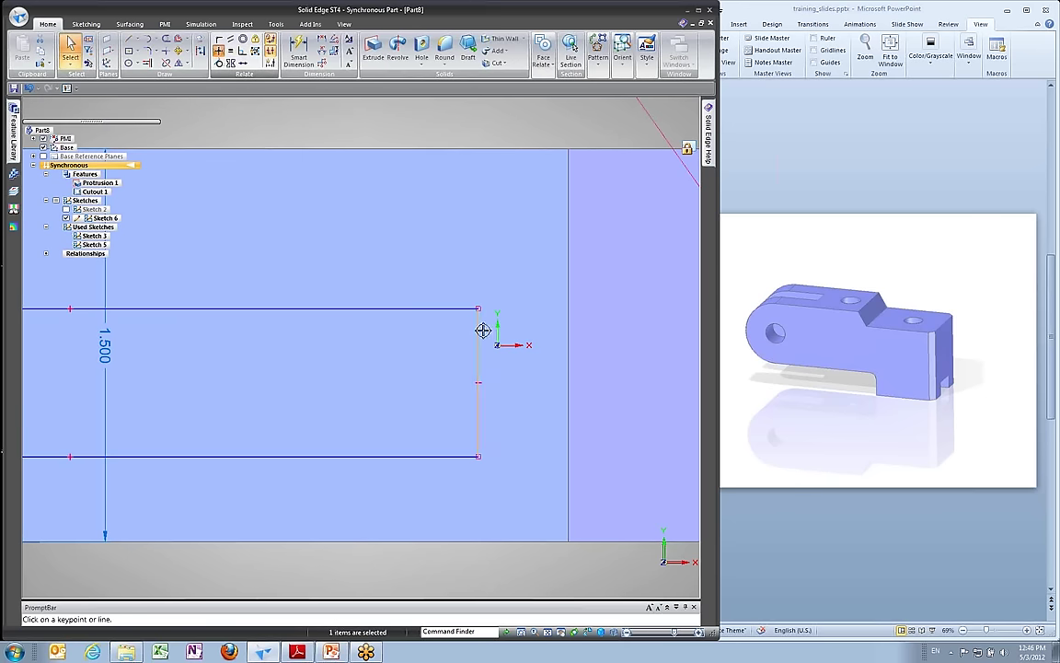
click(478, 383)
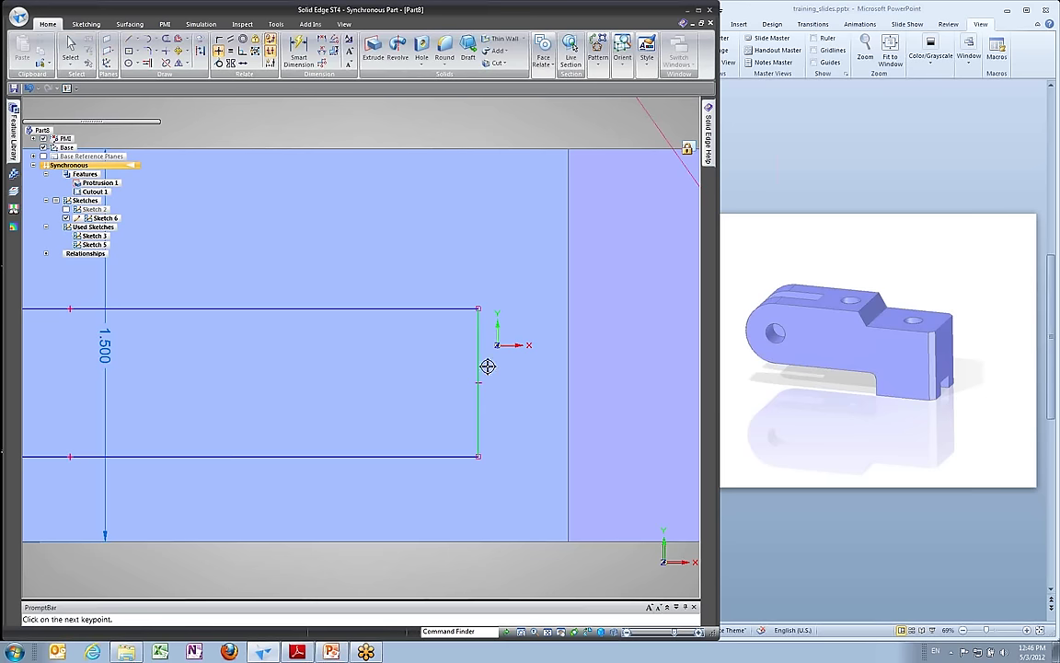
click(497, 345)
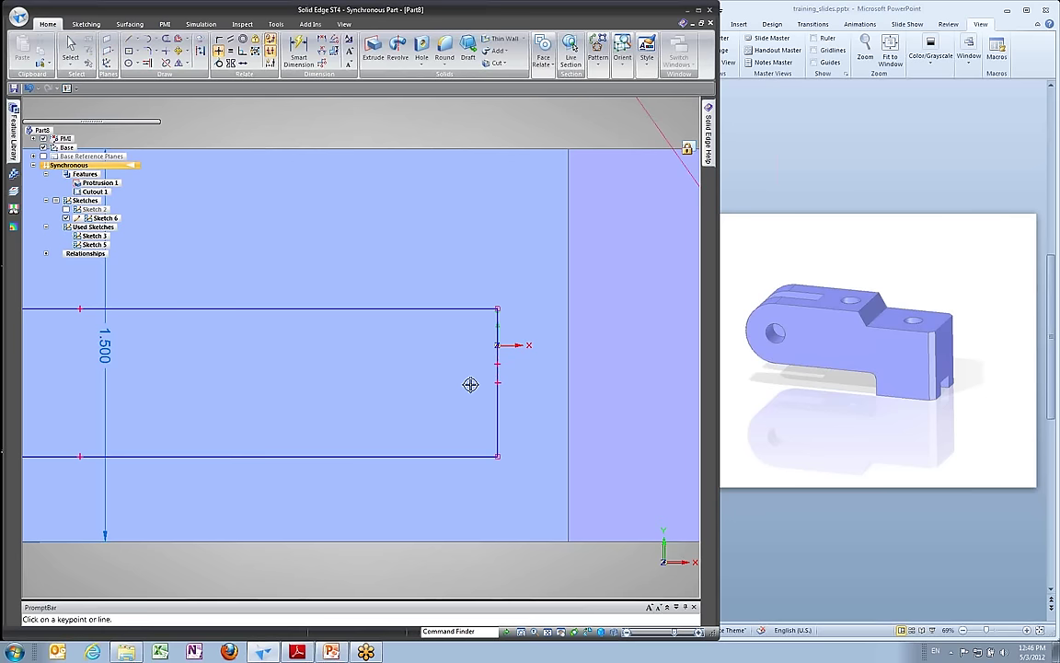
key(Escape)
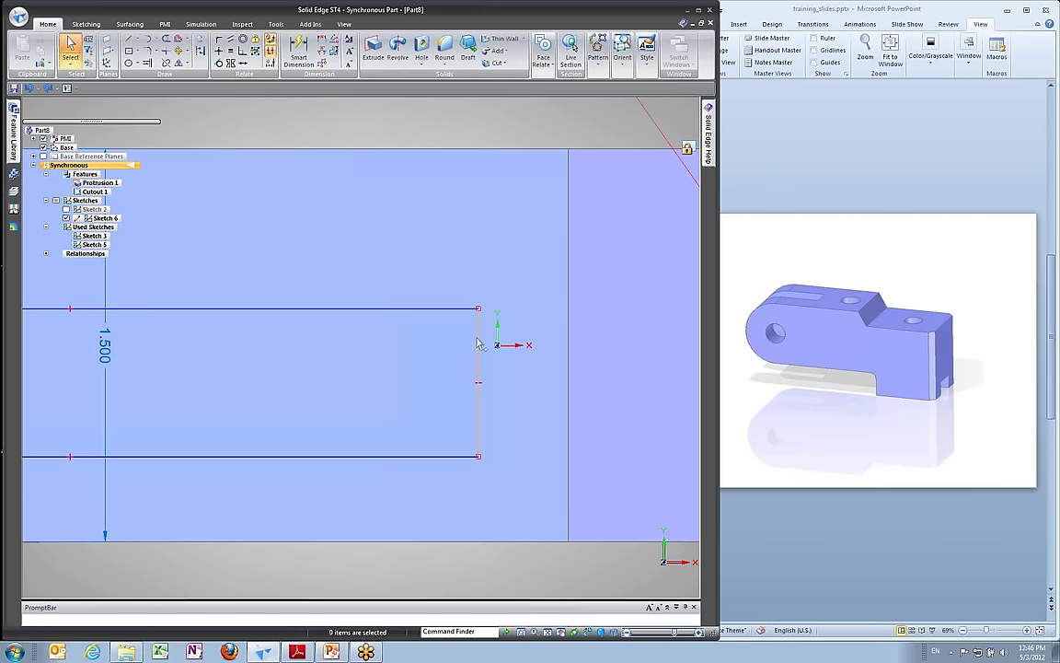
Drag the rectangle's right edge left and center its midpoint vertically on the origin.
click(478, 376)
drag(479, 373, 352, 368)
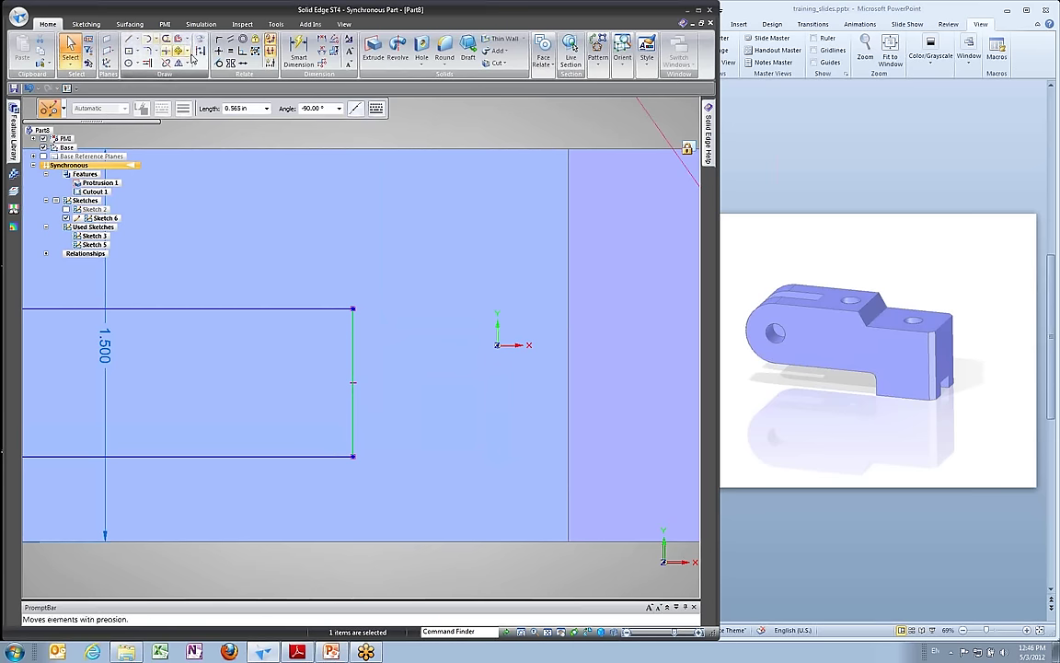
click(218, 51)
click(355, 382)
click(497, 345)
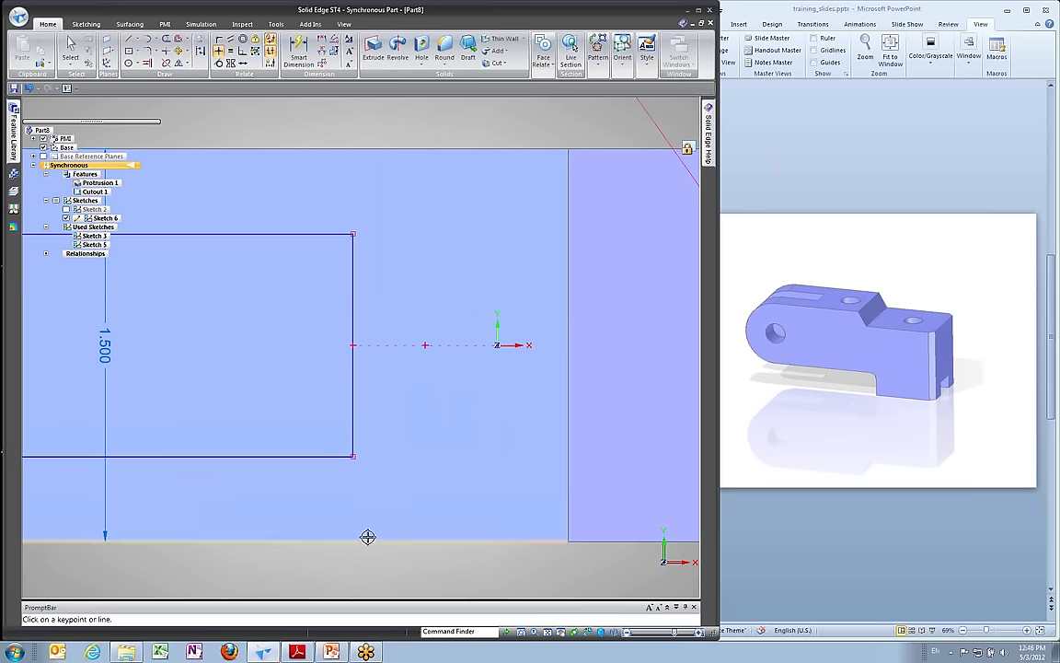
scroll(352, 340, down, 1)
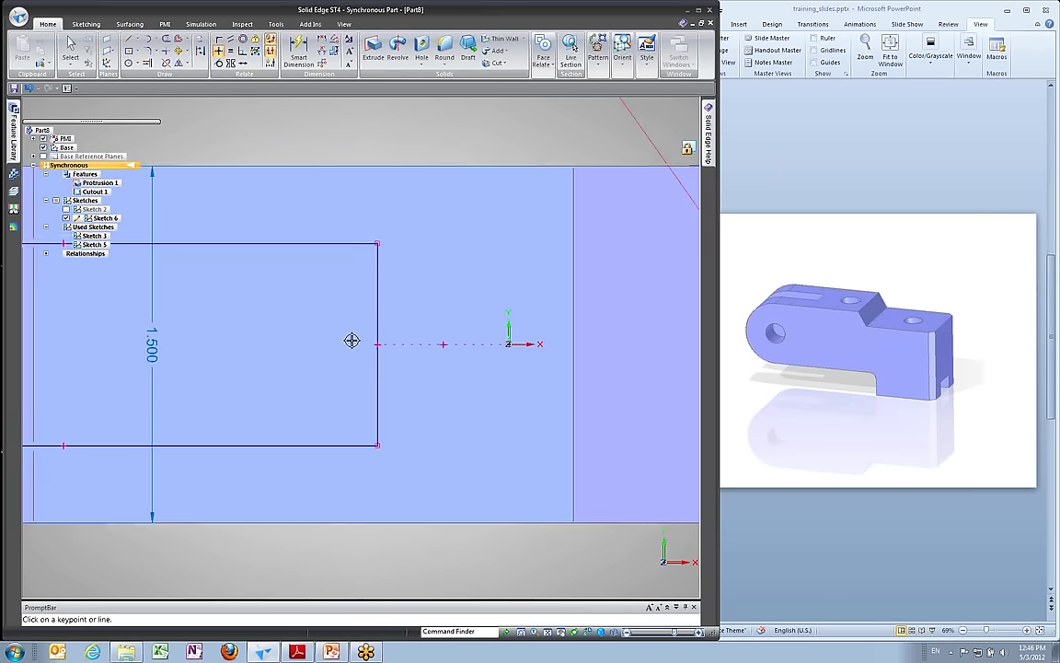
scroll(351, 341, down, 3)
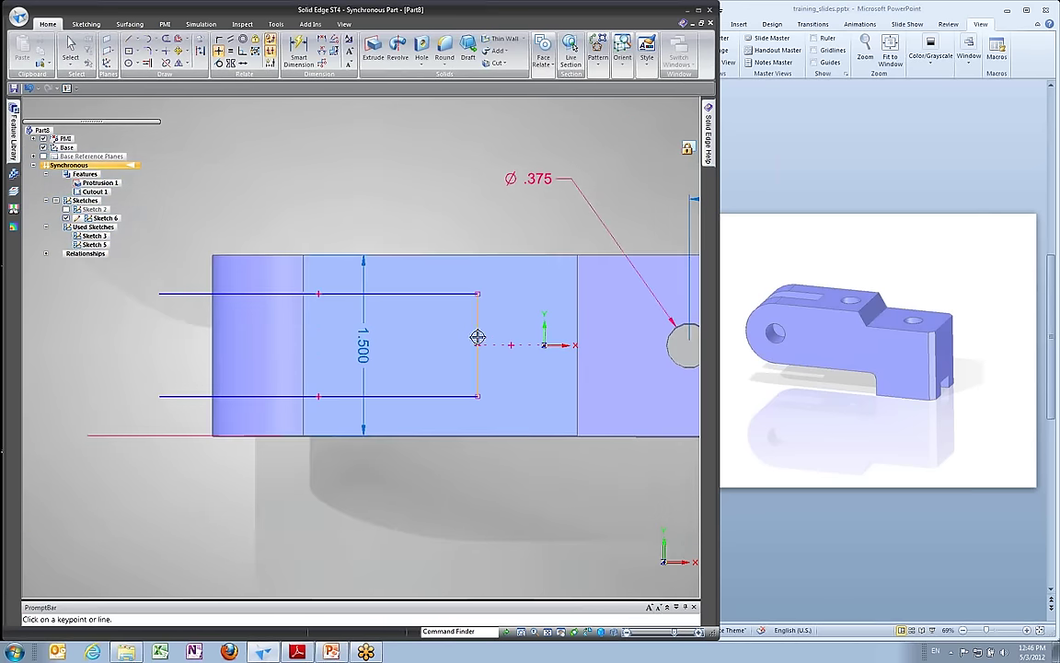
click(70, 46)
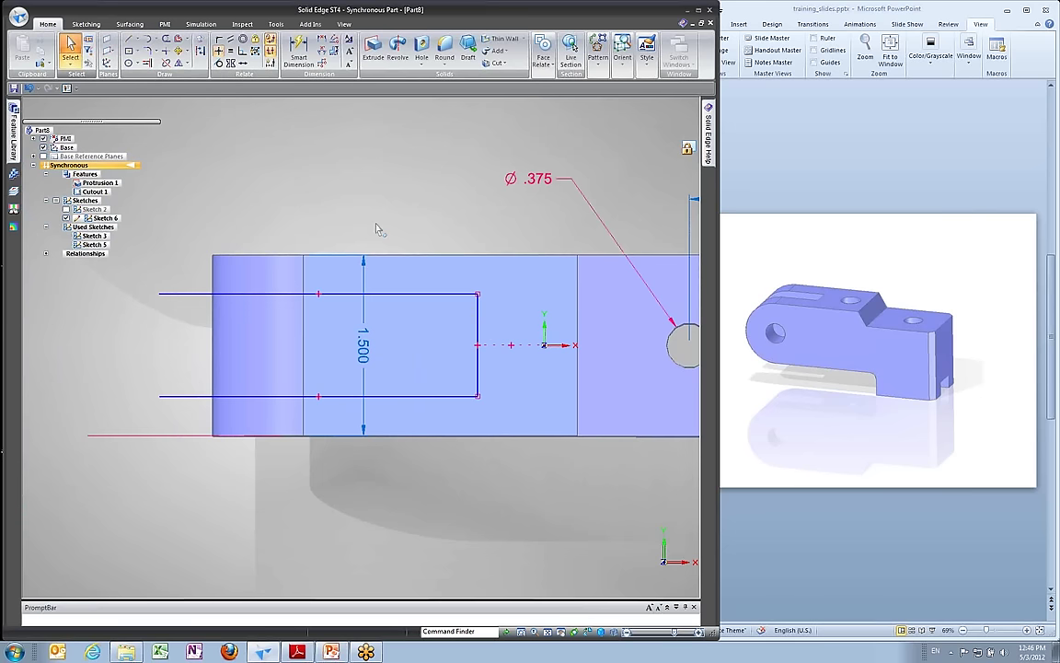
Switch to the isometric view, orbit toward the notch sketch, and start Extrude.
key(ctrl+i)
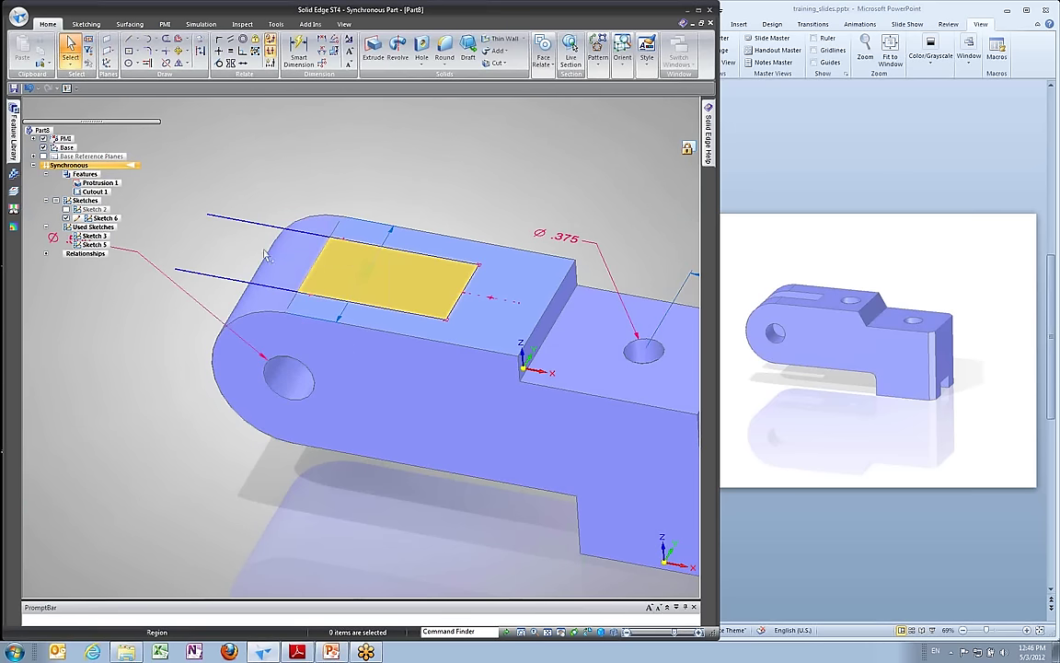
mouse_move(317, 135)
middle_down()
mouse_move(322, 181)
mouse_move(303, 232)
middle_up()
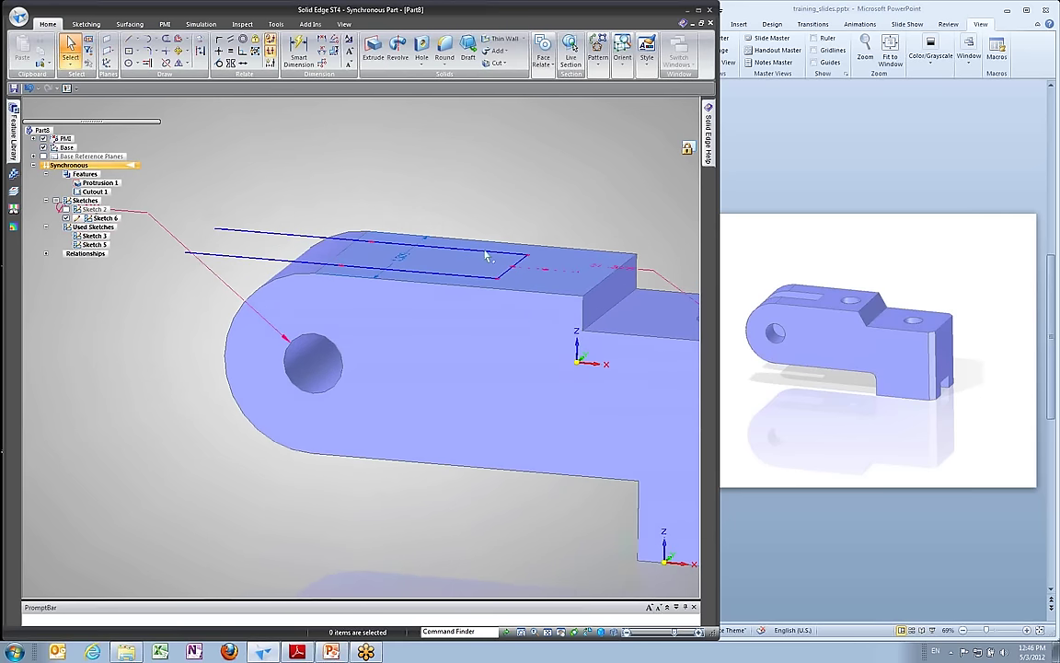
middle_drag(488, 256, 442, 228)
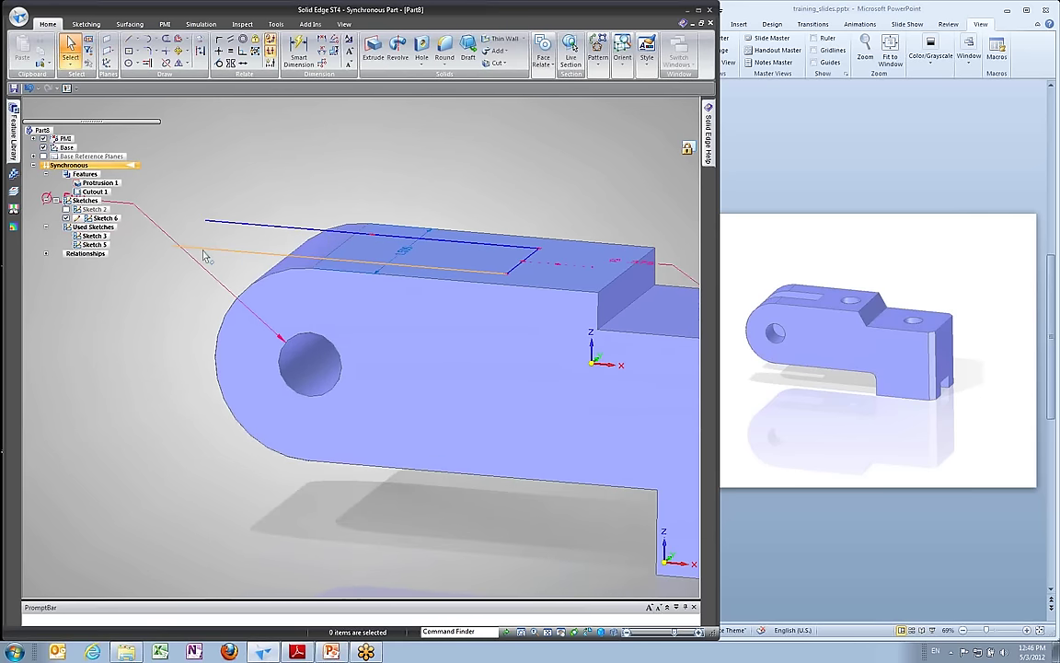
mouse_move(333, 170)
middle_down()
mouse_move(379, 213)
mouse_move(351, 263)
mouse_move(327, 230)
middle_up()
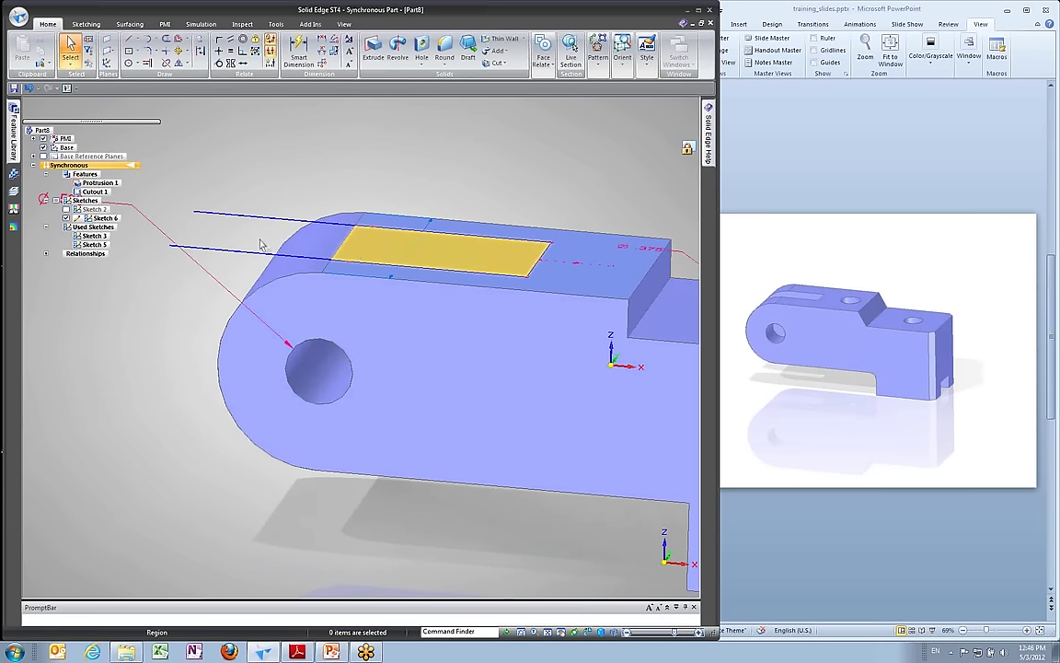
middle_drag(324, 146, 348, 126)
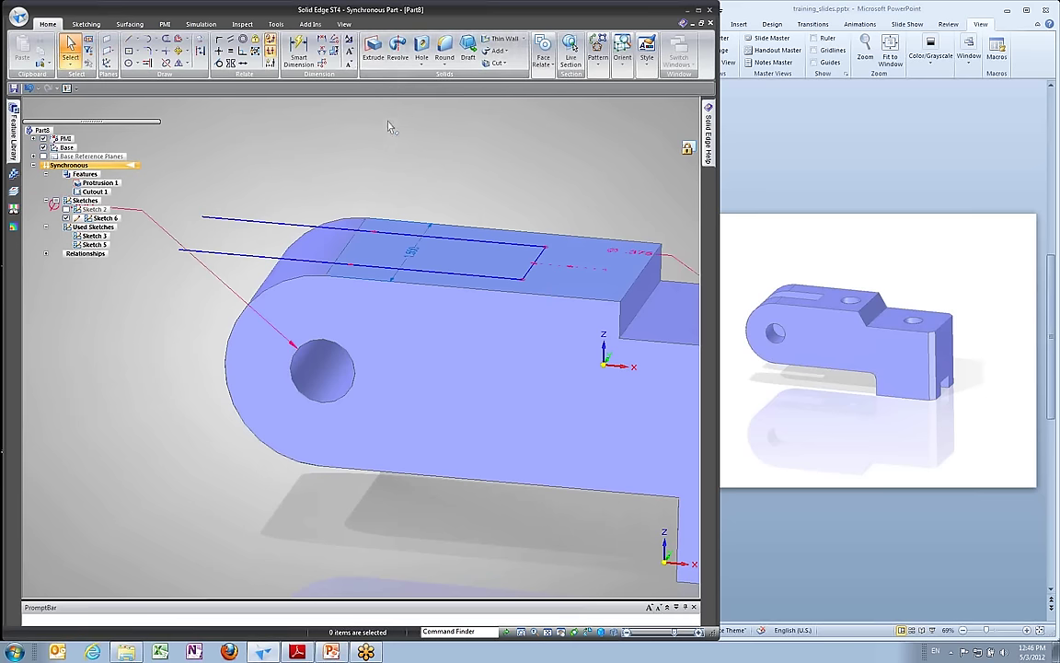
click(373, 48)
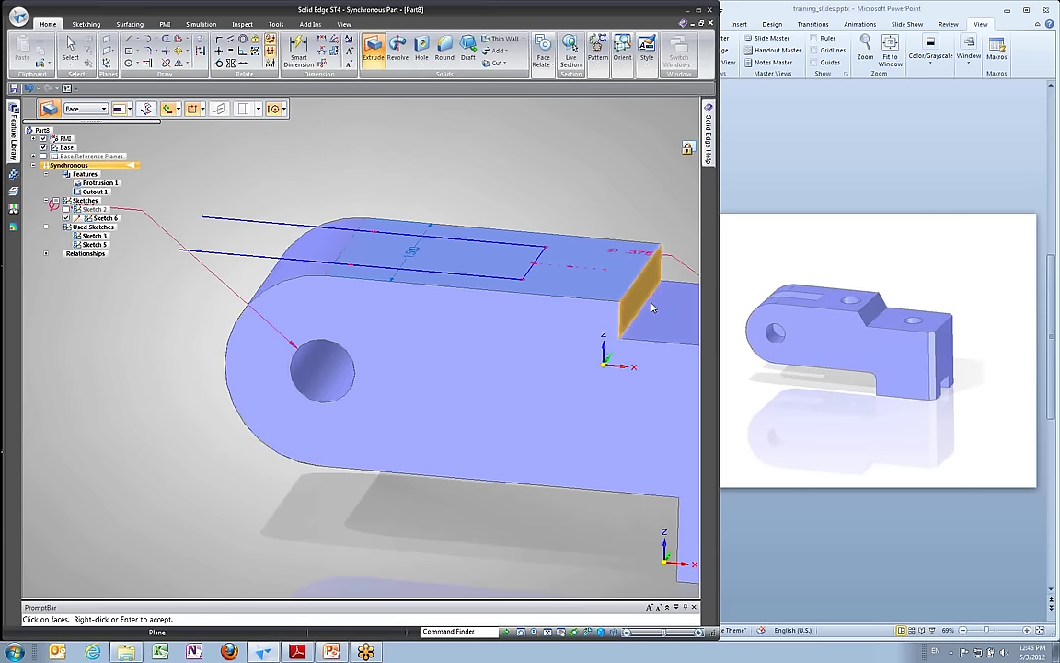
Chain-select the notch rectangle and switch the extrusion to Remove material.
click(98, 107)
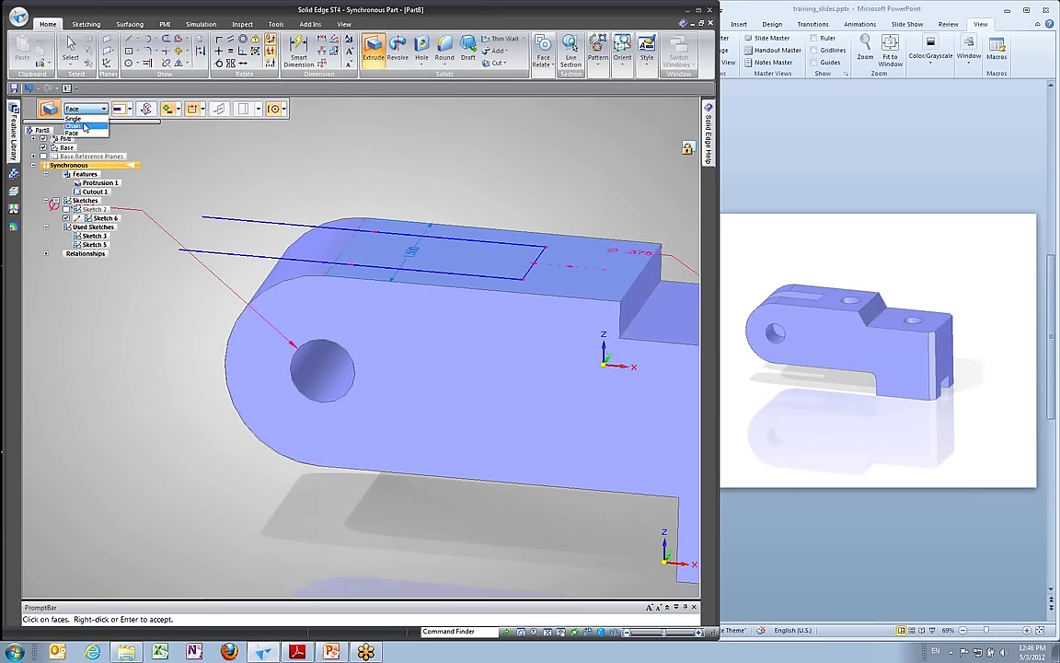
click(83, 126)
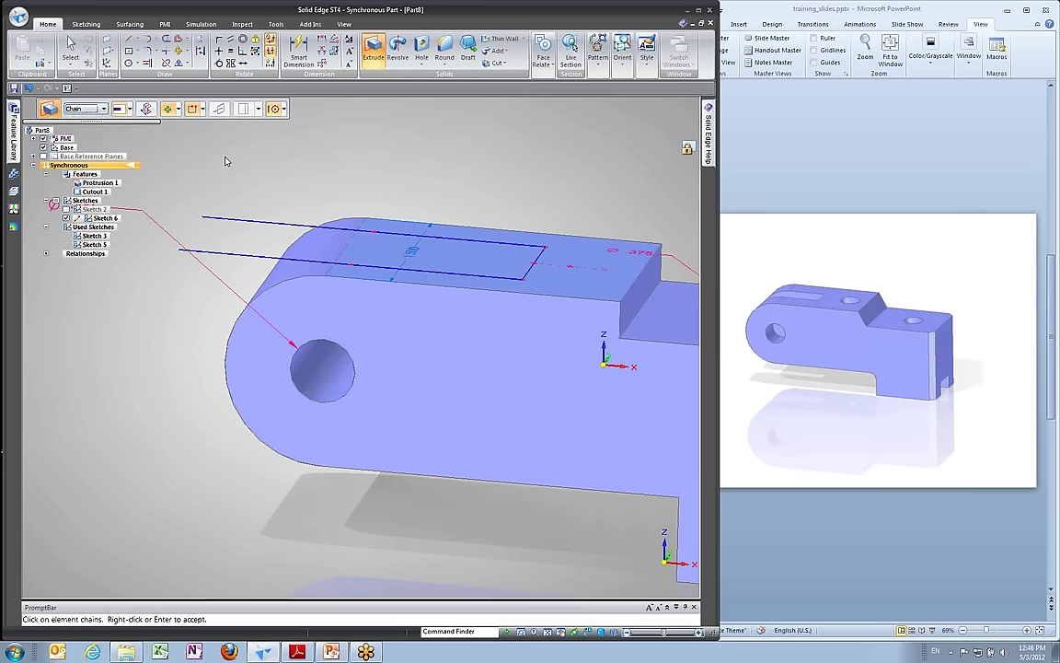
click(262, 224)
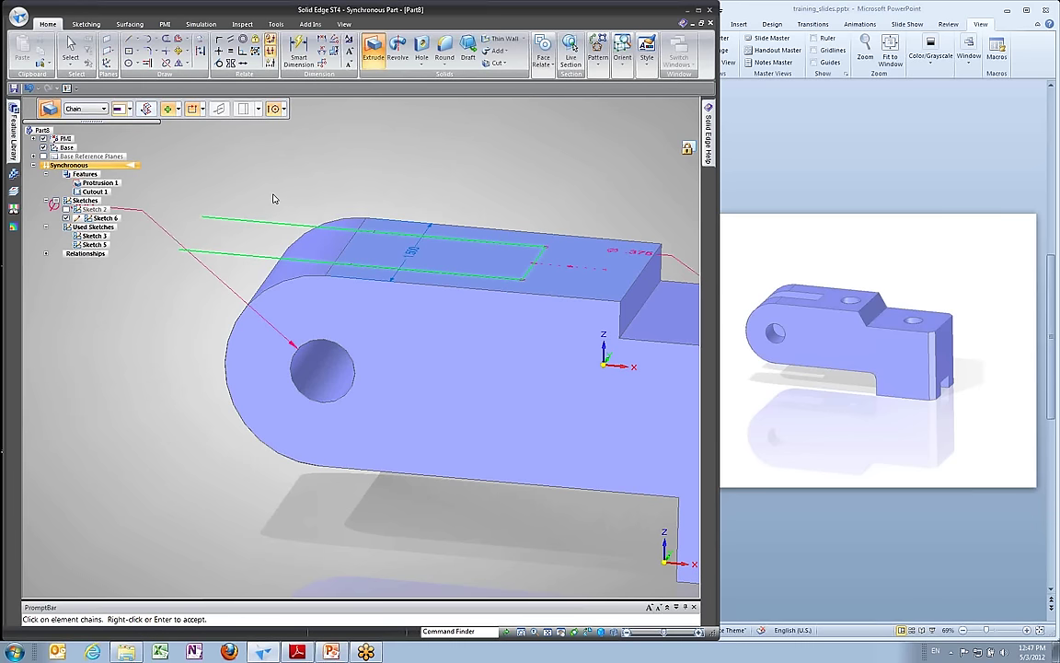
click(178, 110)
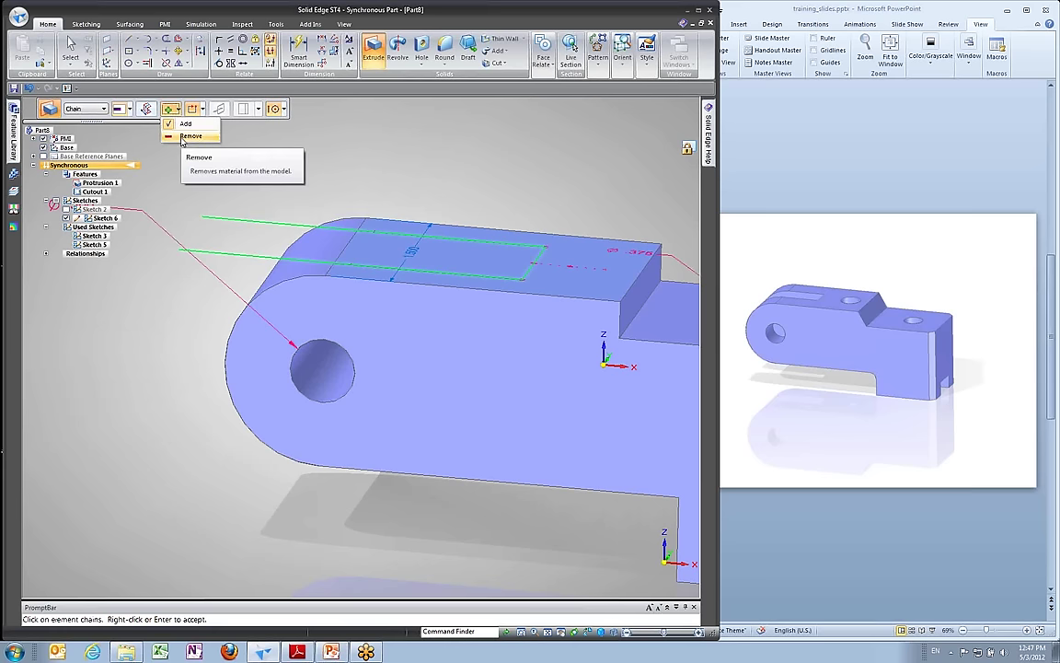
click(183, 137)
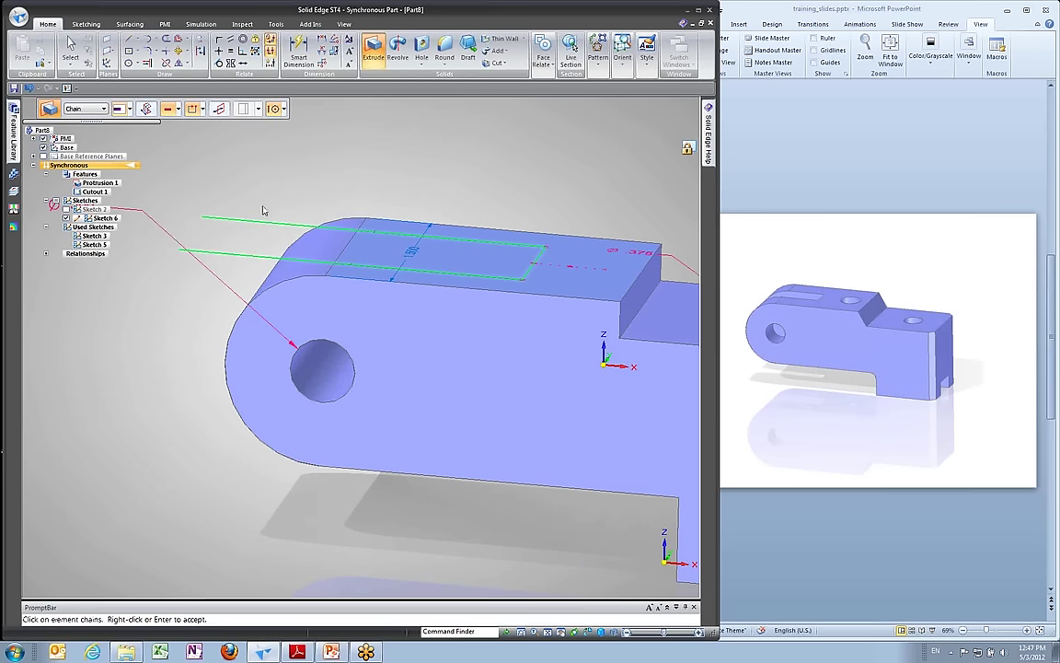
right_click(170, 345)
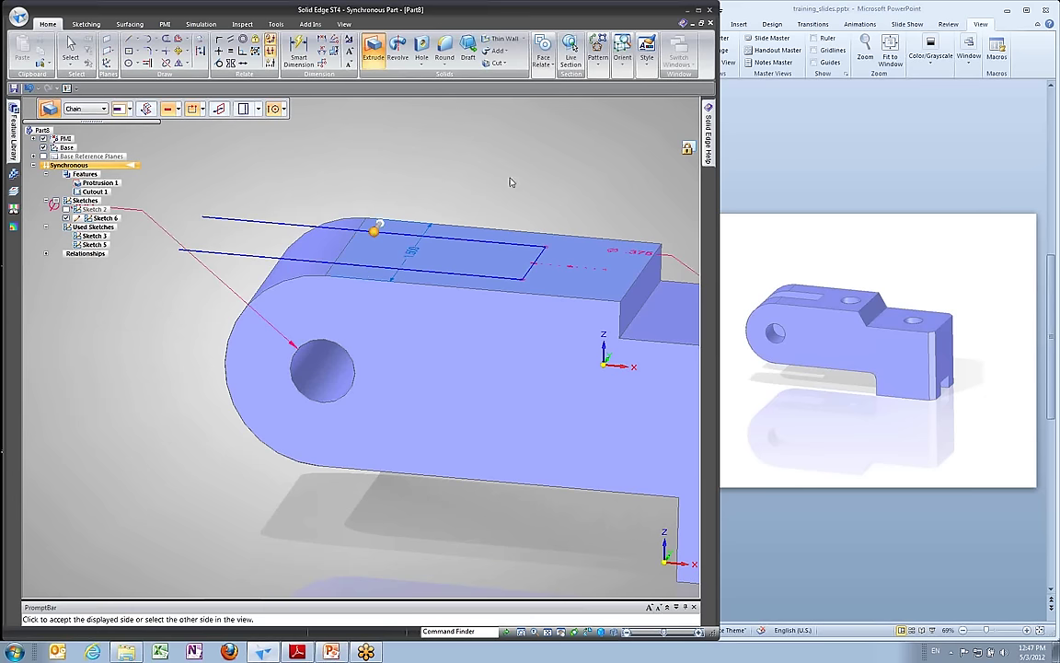
Accept the extrusion side and cut the notch through the rounded end.
middle_drag(526, 173, 426, 206)
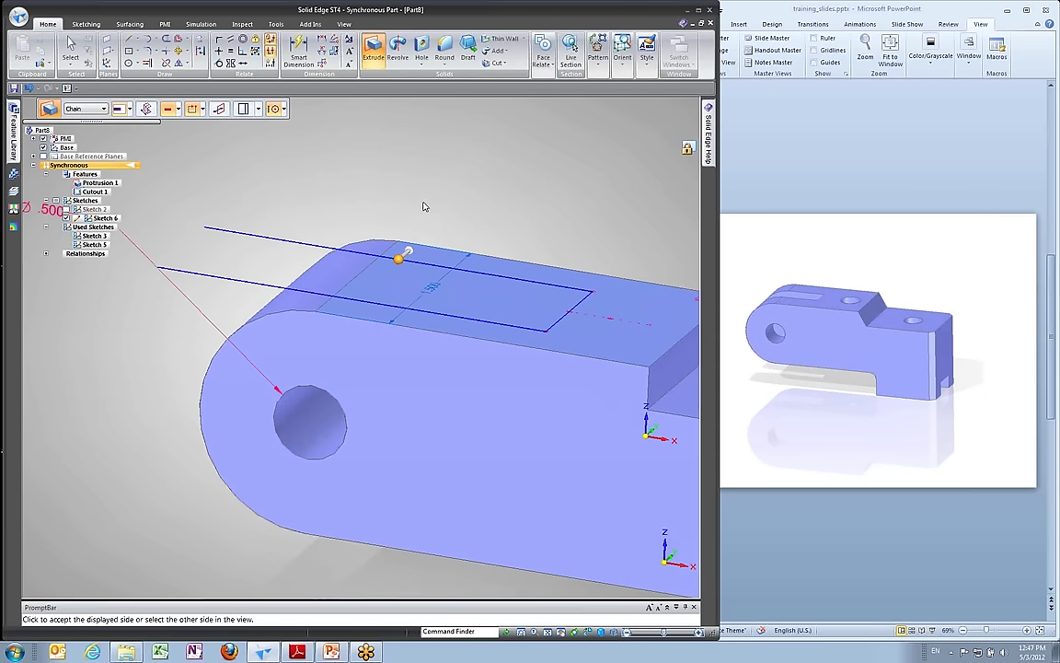
click(214, 258)
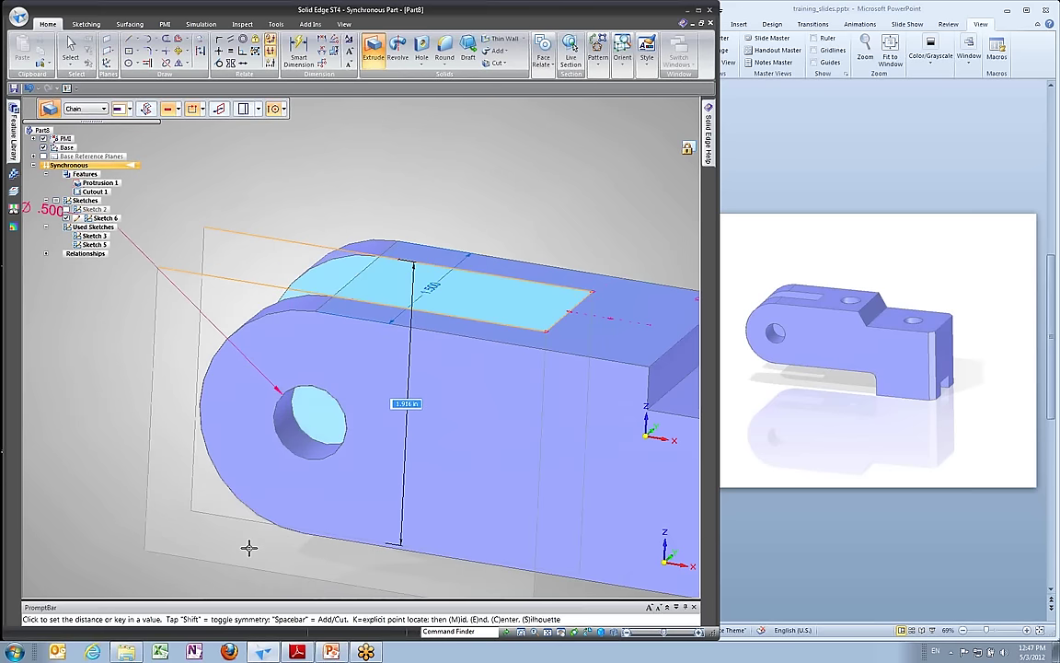
click(228, 517)
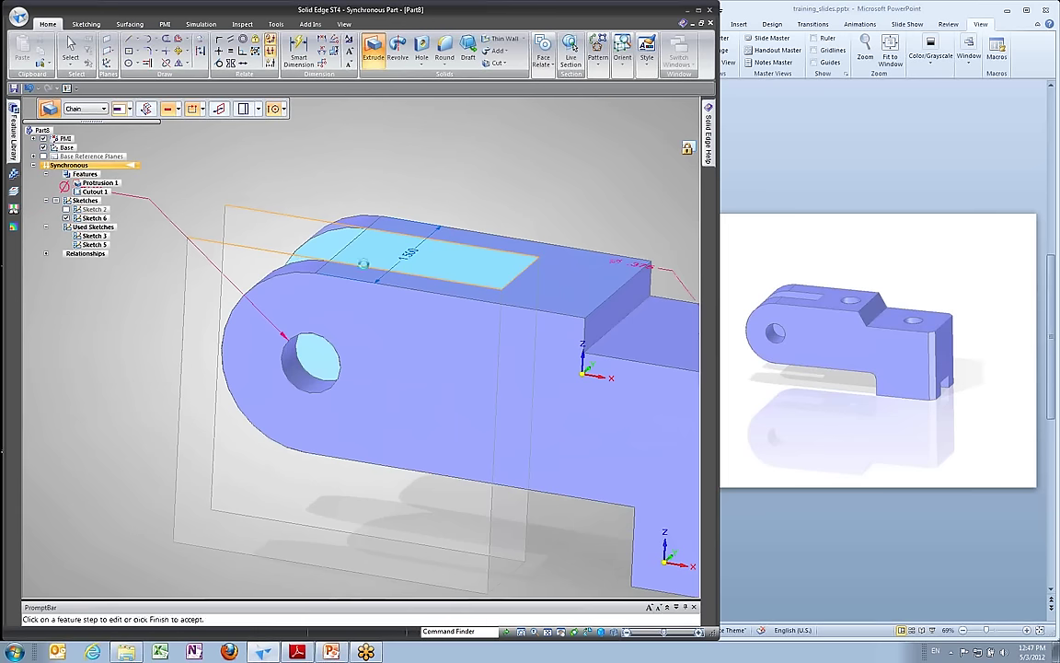
click(440, 170)
mouse_move(440, 171)
middle_down()
mouse_move(388, 241)
mouse_move(460, 322)
middle_up()
Dimension the notch edge with a distance dimension and set its value to .500.
click(442, 311)
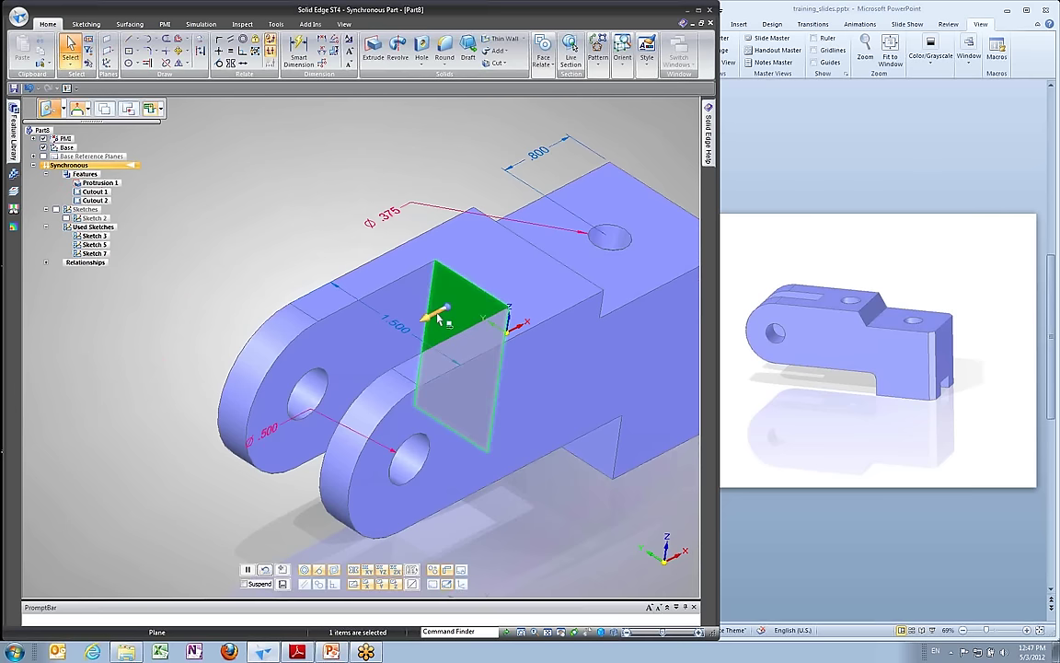
click(442, 312)
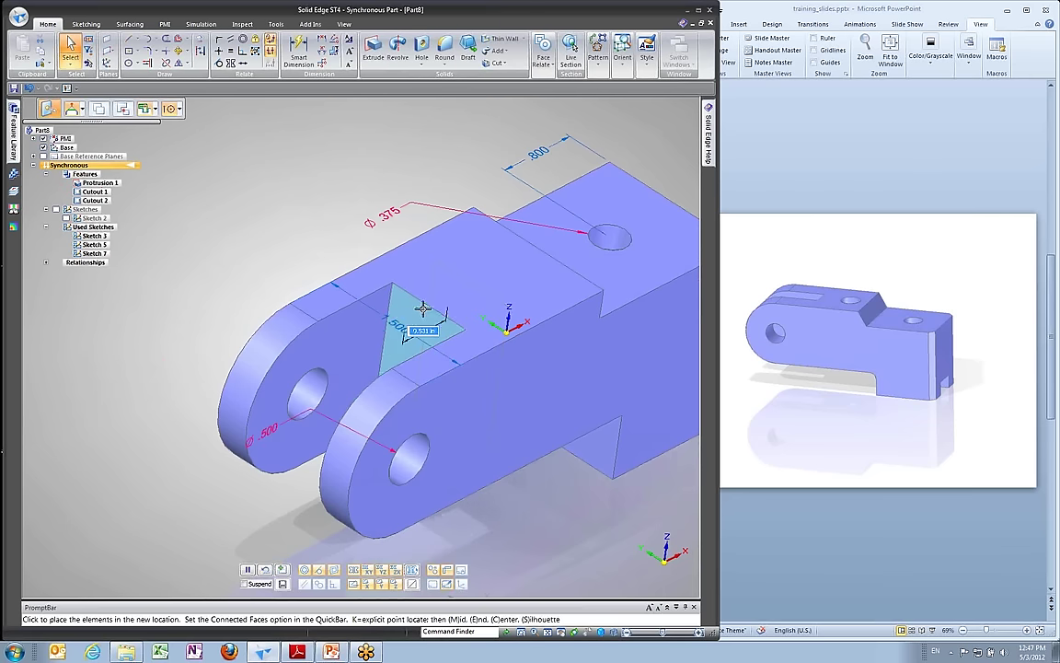
click(297, 46)
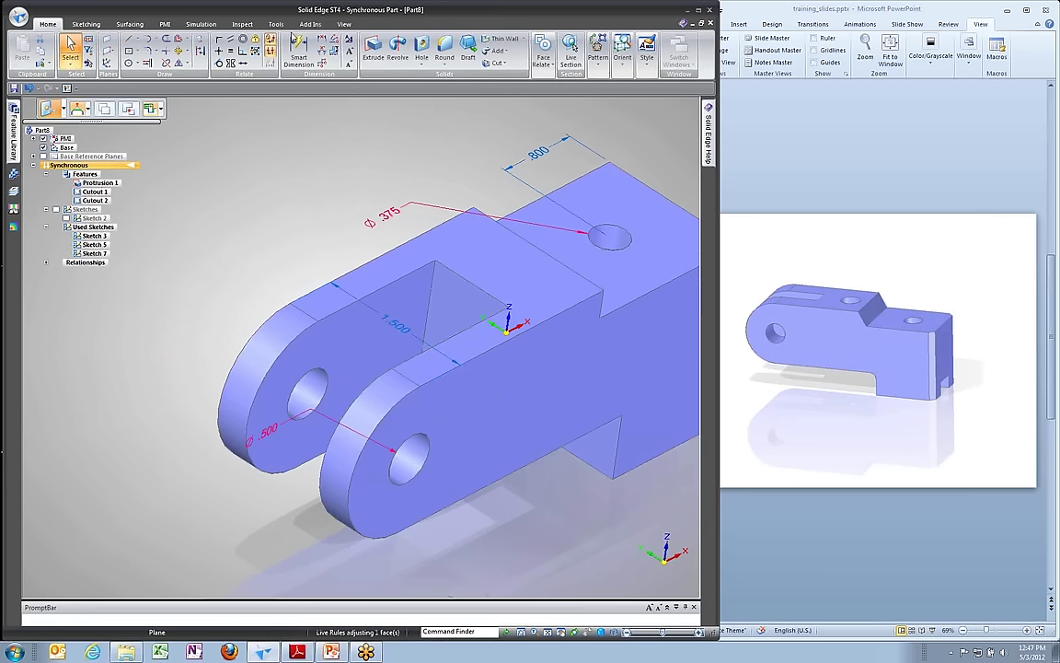
click(476, 267)
click(461, 166)
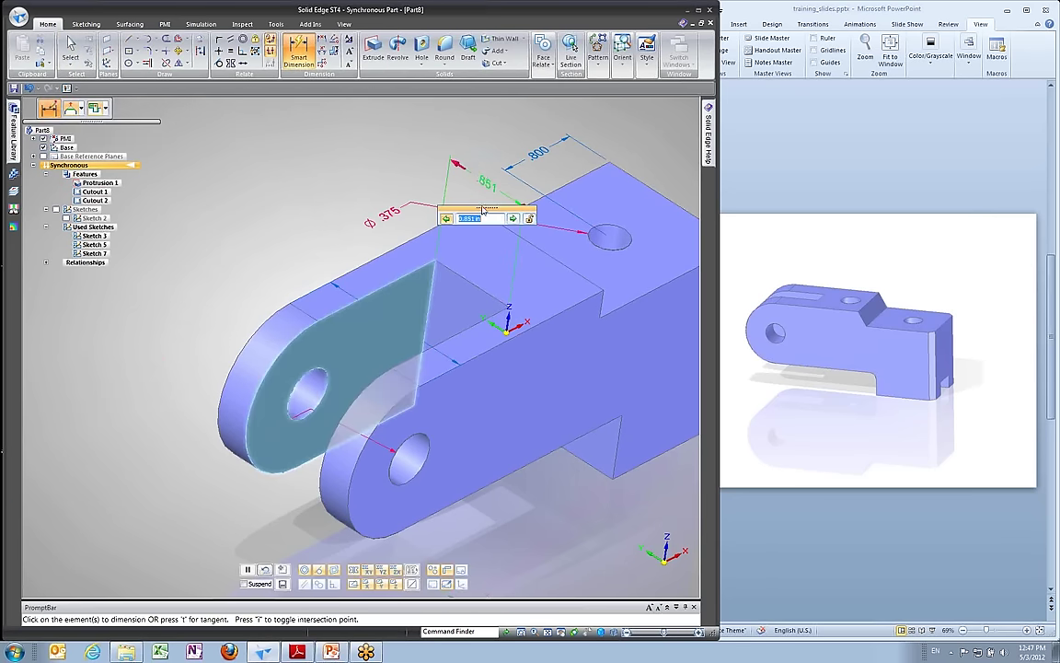
scroll(479, 224, down, 5)
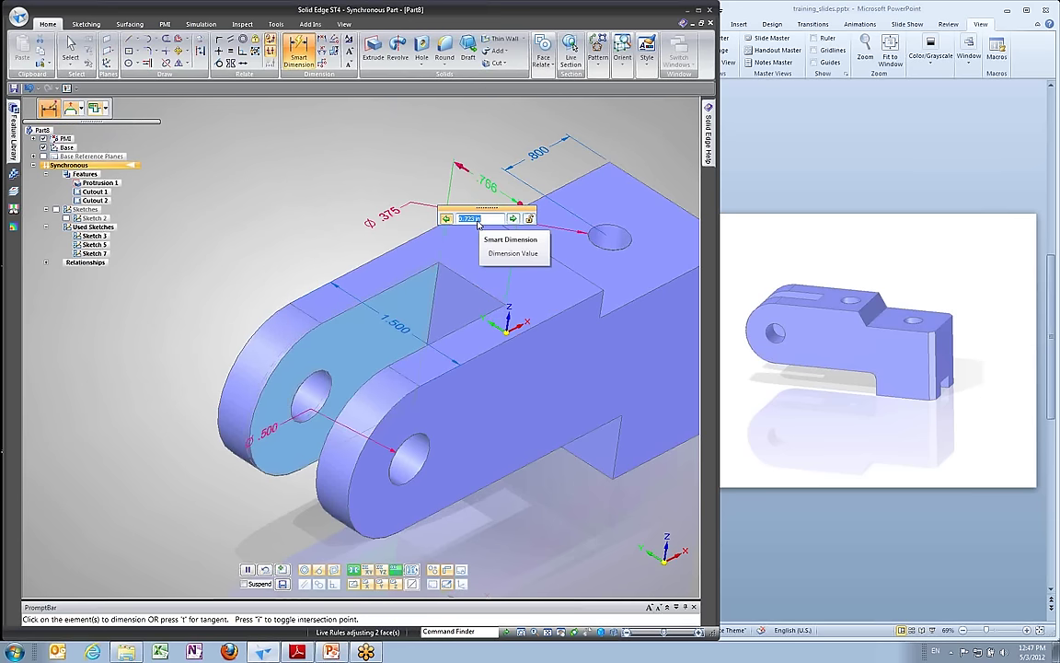
scroll(478, 224, up, 1)
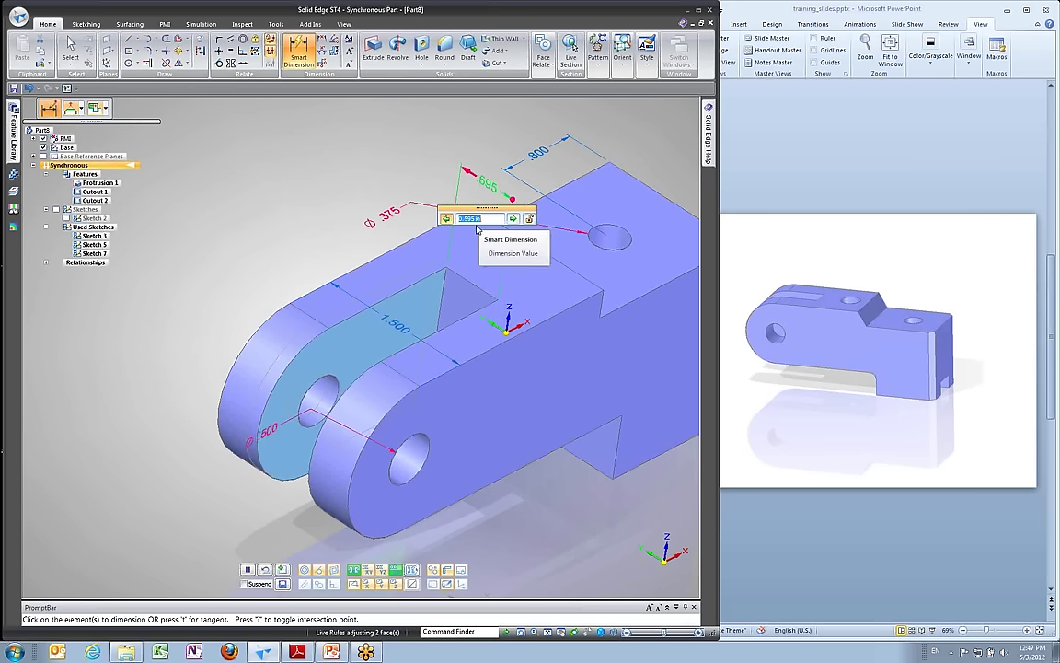
scroll(471, 219, down, 1)
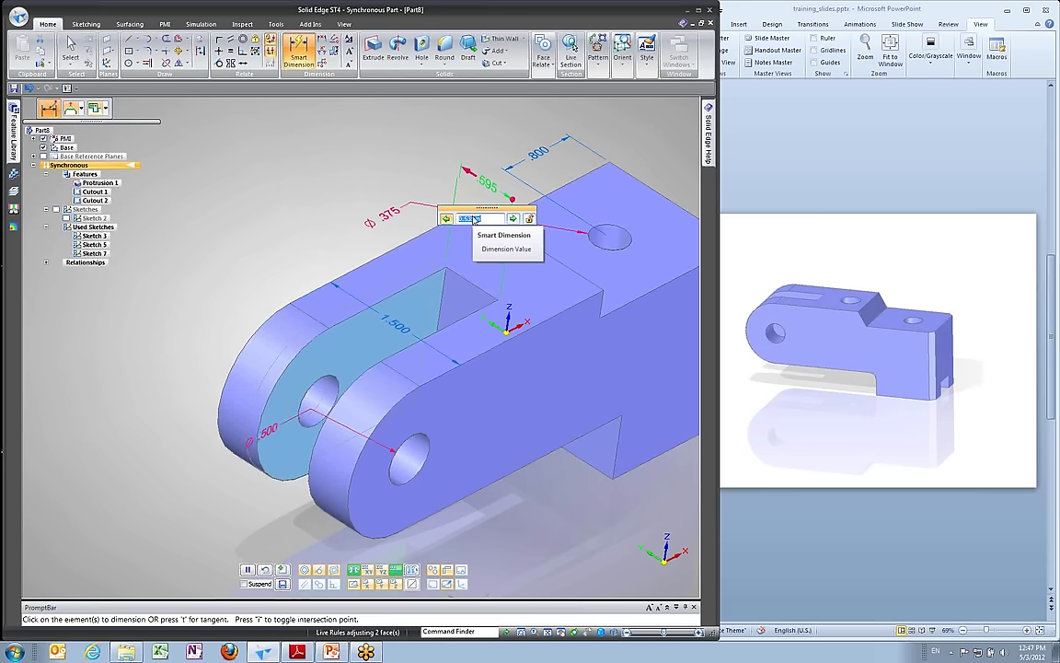
scroll(473, 221, down, 3)
scroll(478, 222, down, 3)
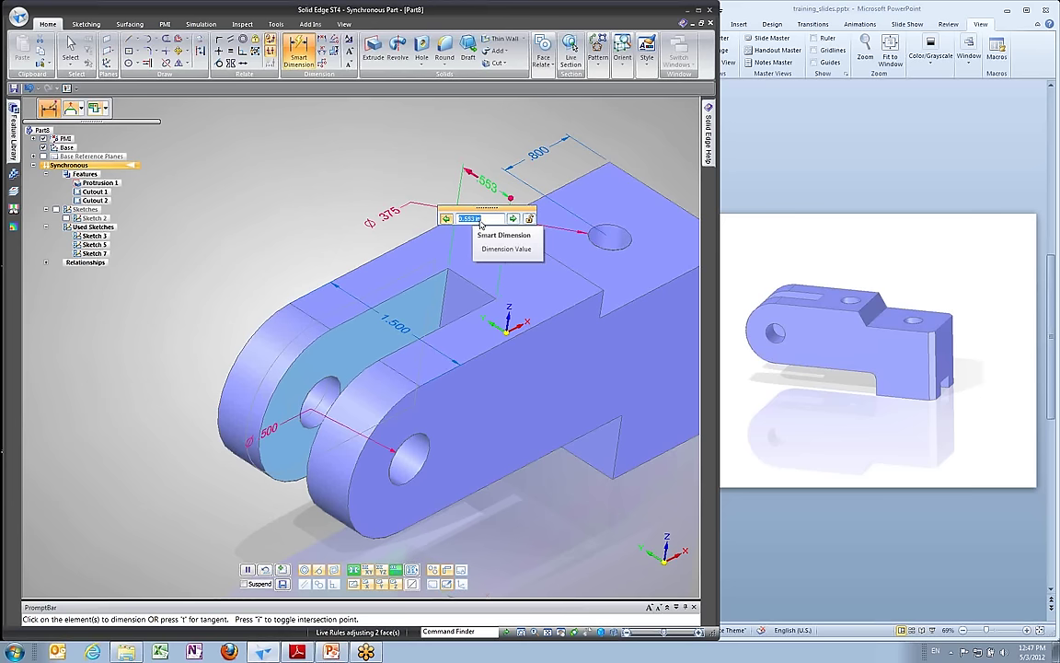
text(.5)
key(Return)
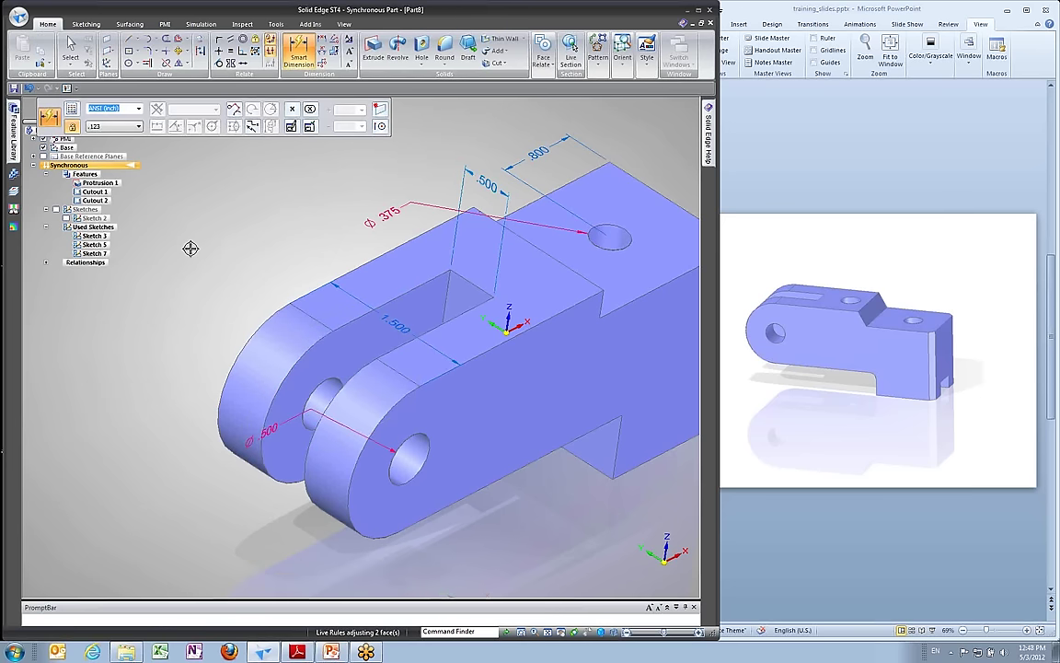
middle_drag(301, 257, 772, 276)
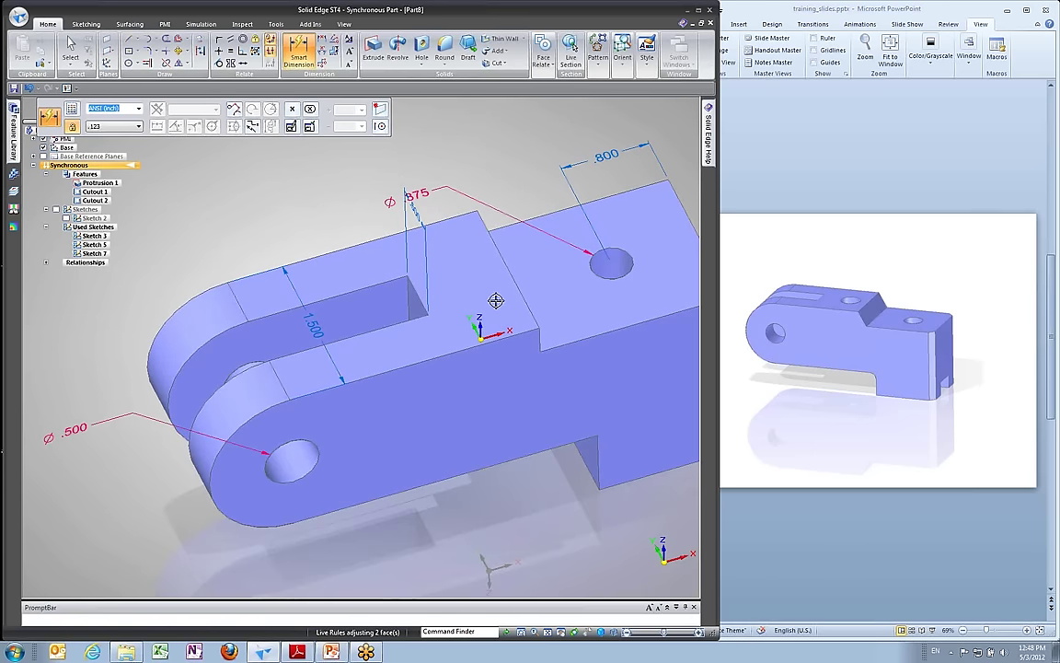
Select the notch's side face and move it to a new position along the part.
middle_drag(490, 203, 329, 199)
right_drag(322, 184, 287, 174)
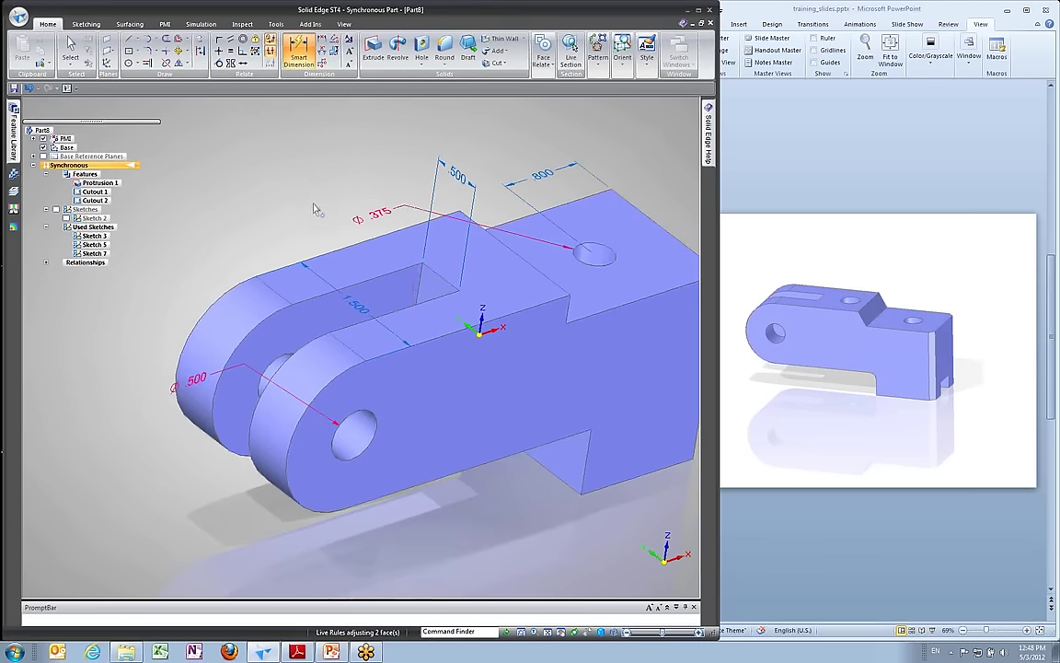
click(430, 291)
click(428, 287)
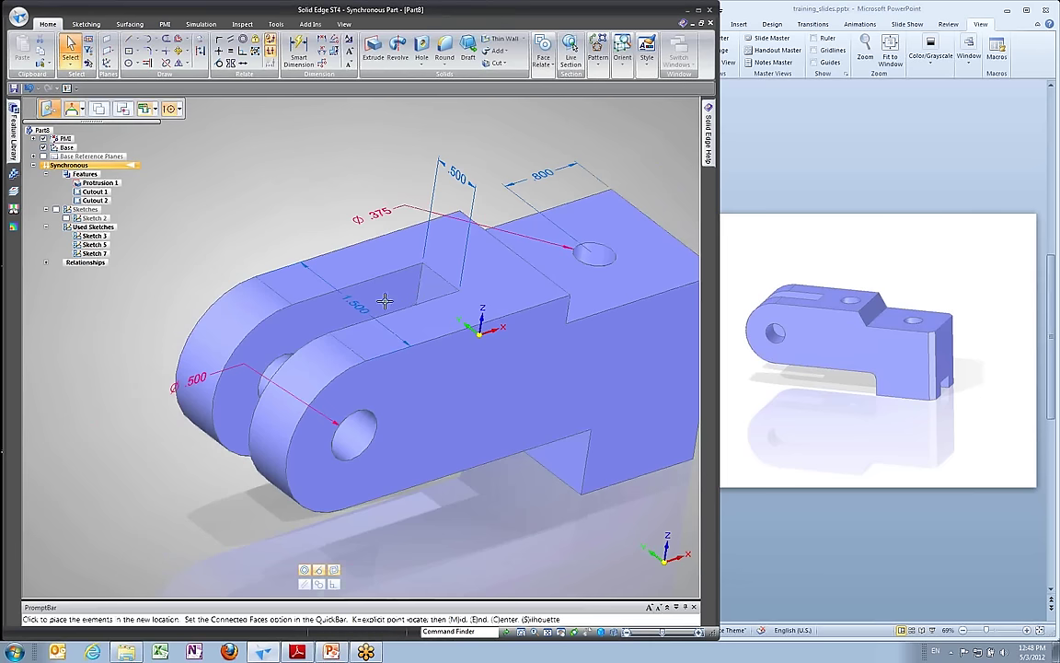
click(377, 294)
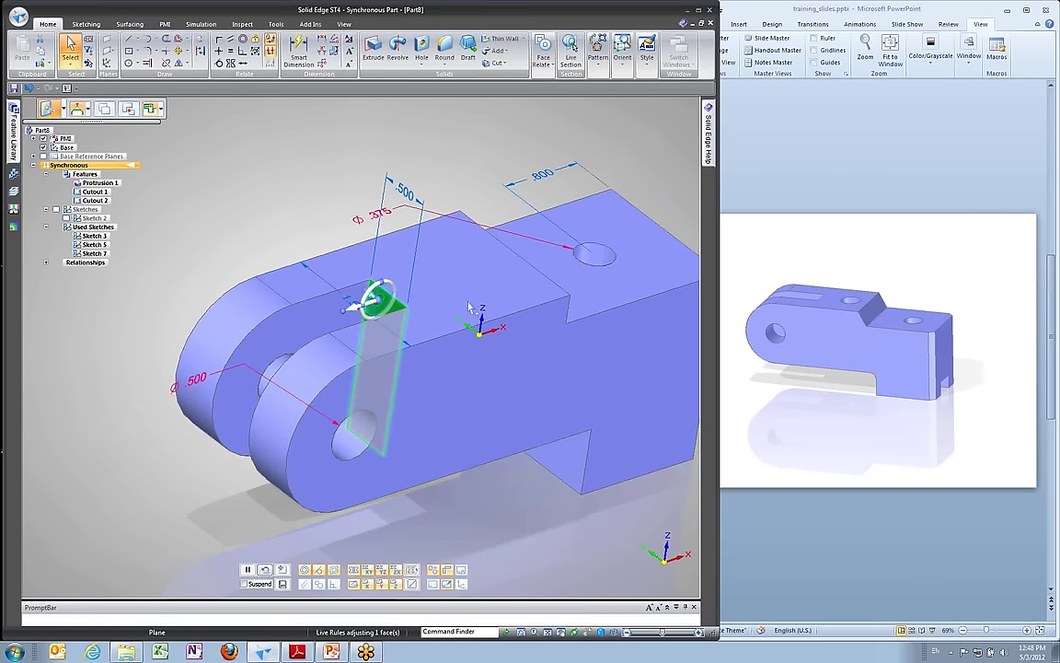
click(471, 178)
mouse_move(438, 149)
middle_down()
mouse_move(409, 140)
mouse_move(448, 145)
middle_up()
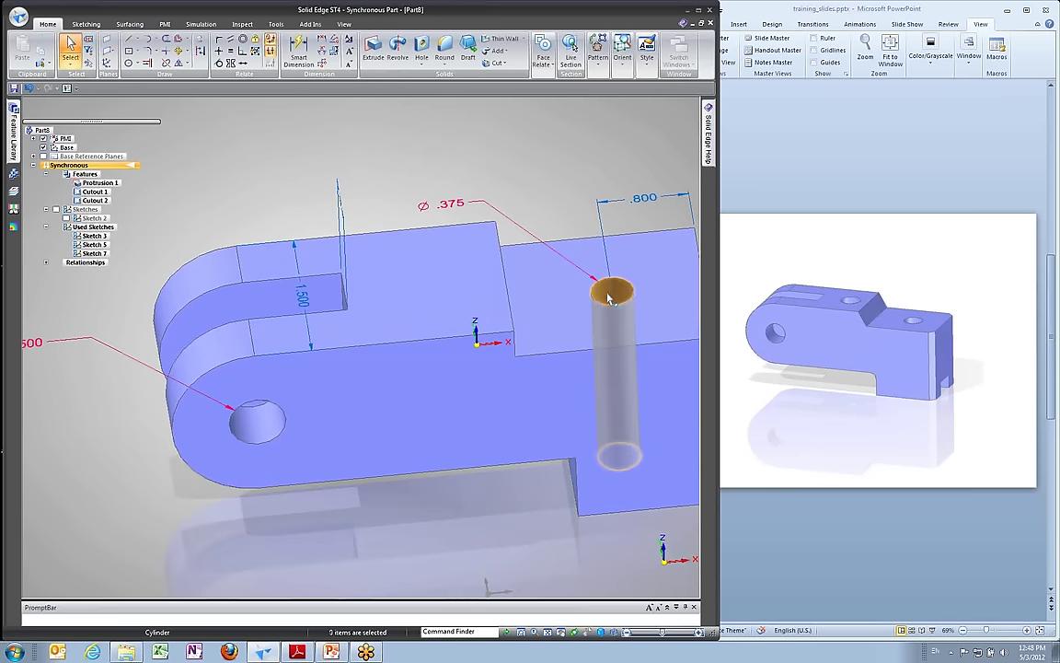
click(799, 86)
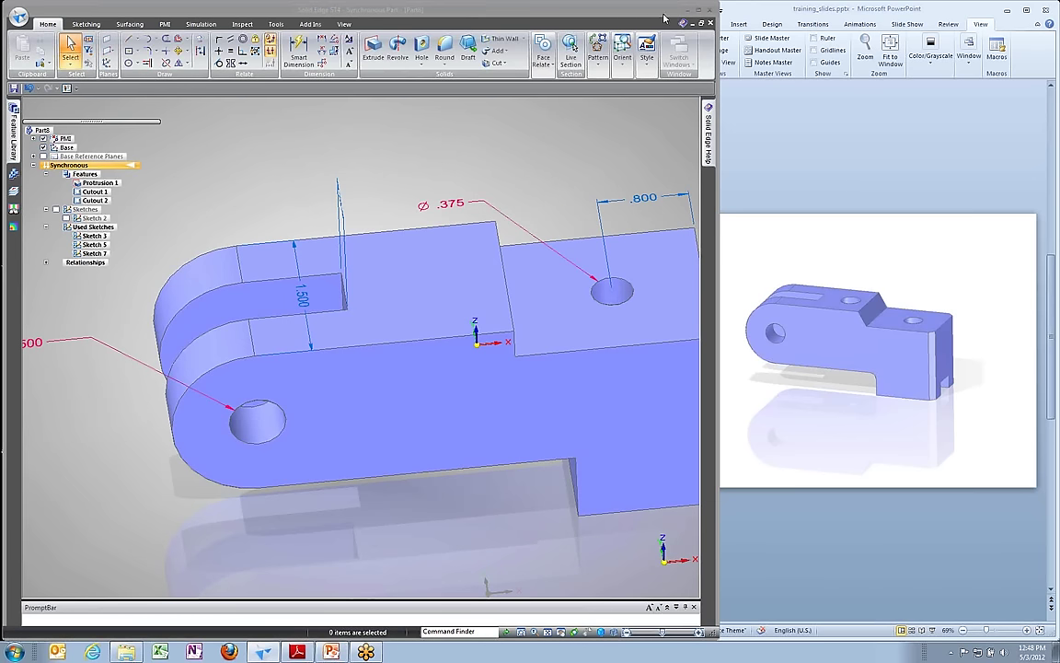
Start a new Hole, orient the view onto the top face, and open Hole Options.
click(422, 48)
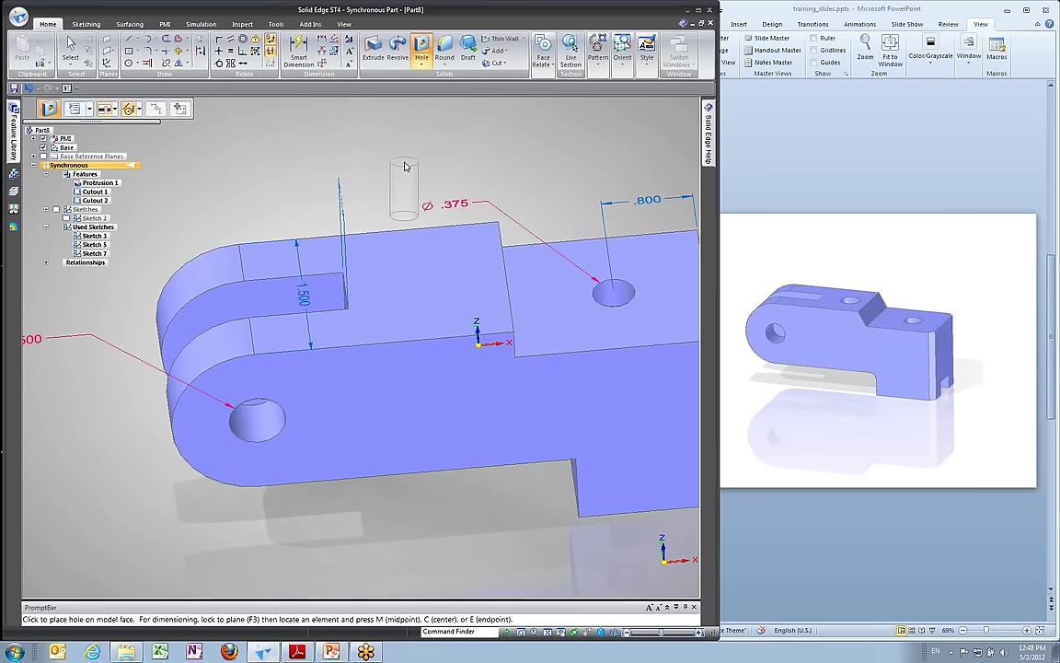
middle_drag(424, 296, 354, 322)
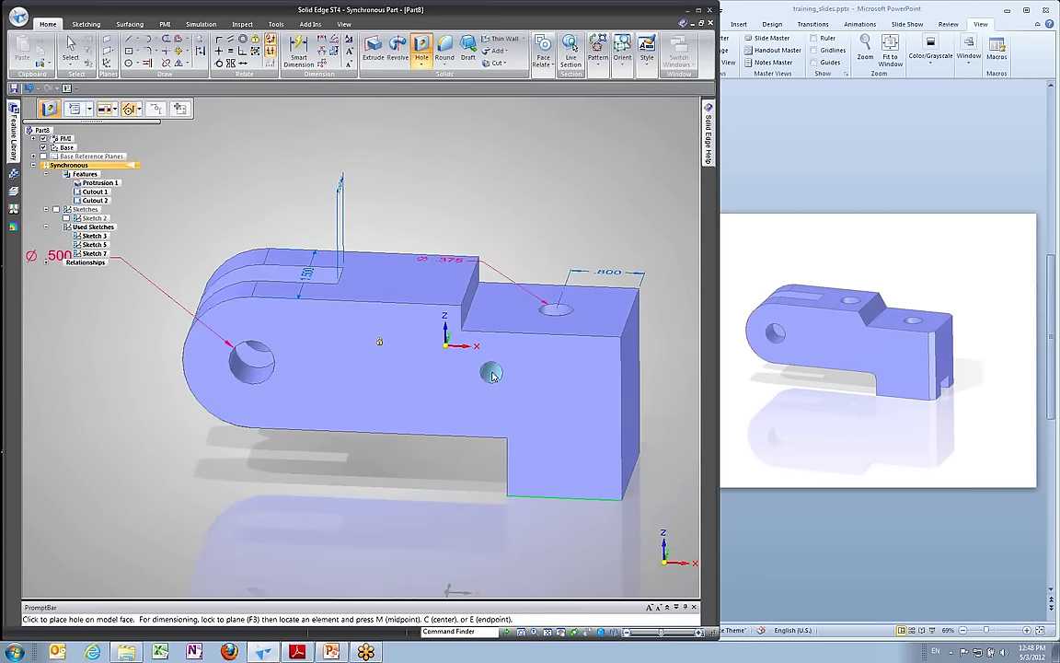
middle_drag(322, 267, 227, 313)
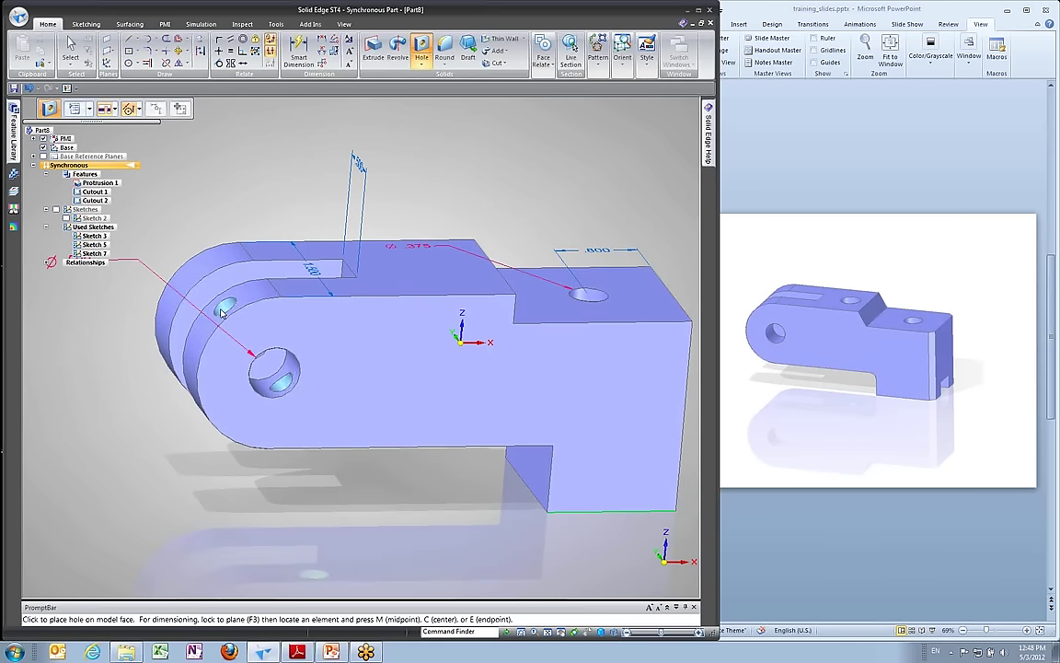
middle_drag(241, 265, 428, 274)
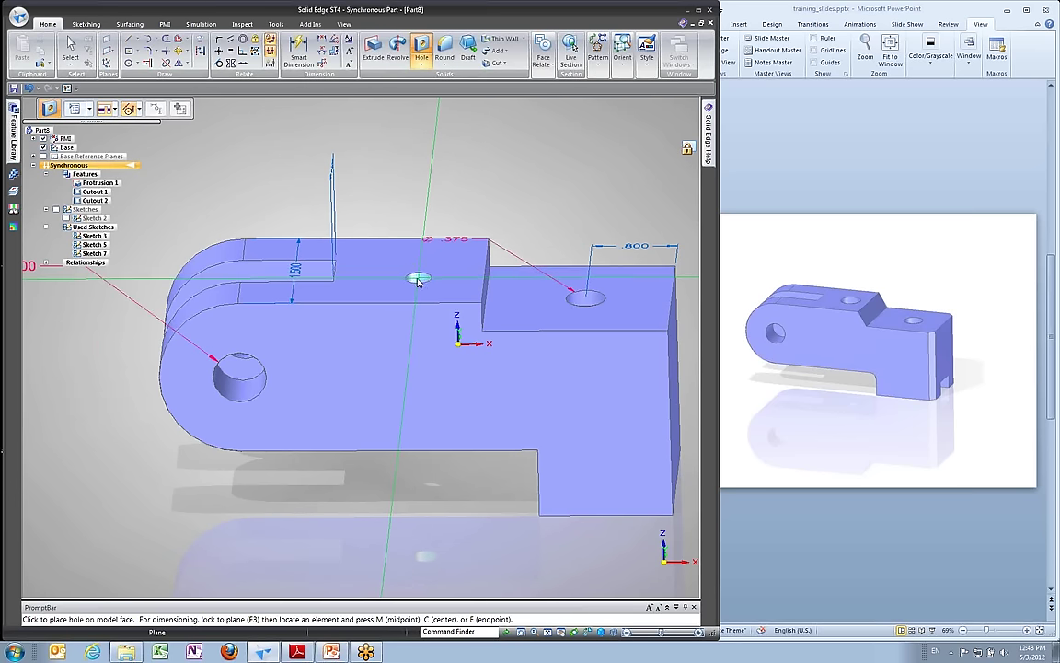
scroll(414, 286, up, 4)
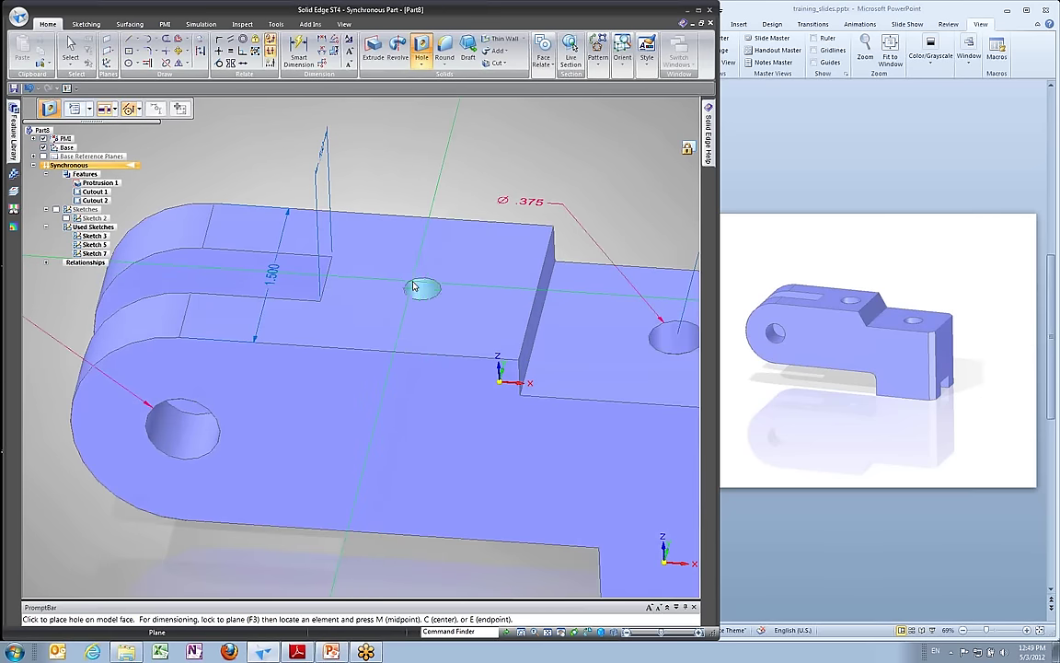
click(49, 109)
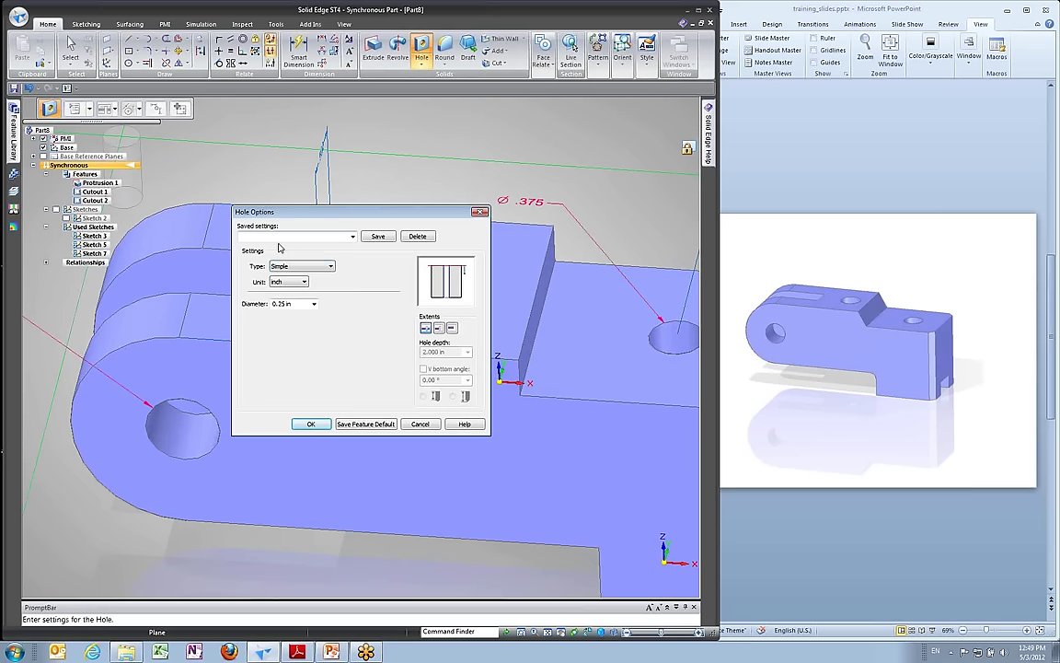
Set the hole type to Counterbore with a 0.250 in counterbore depth.
click(304, 266)
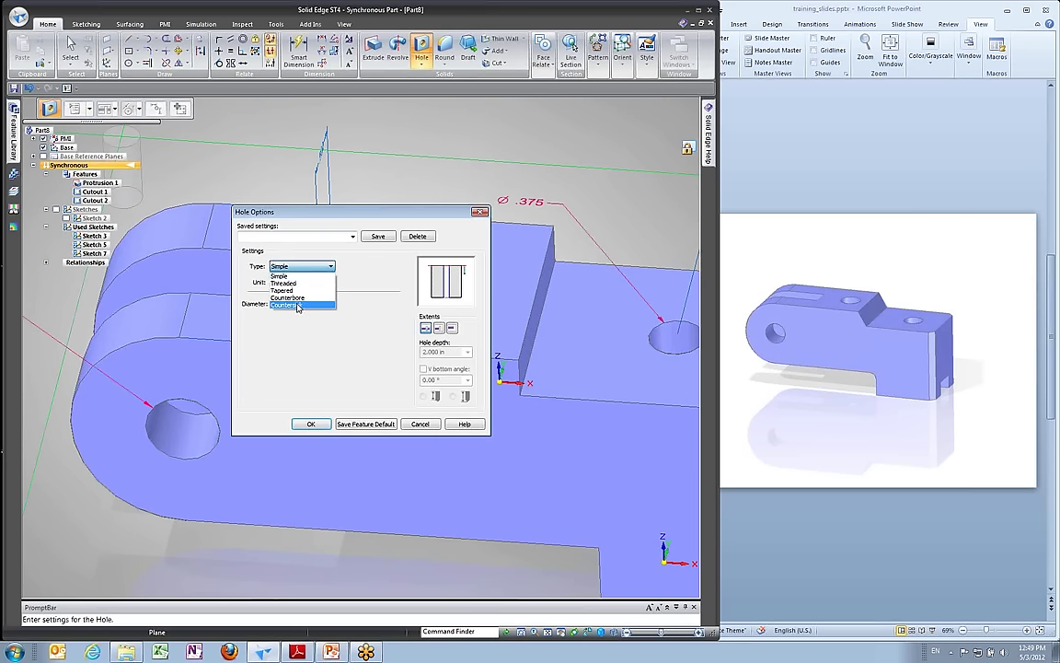
click(296, 307)
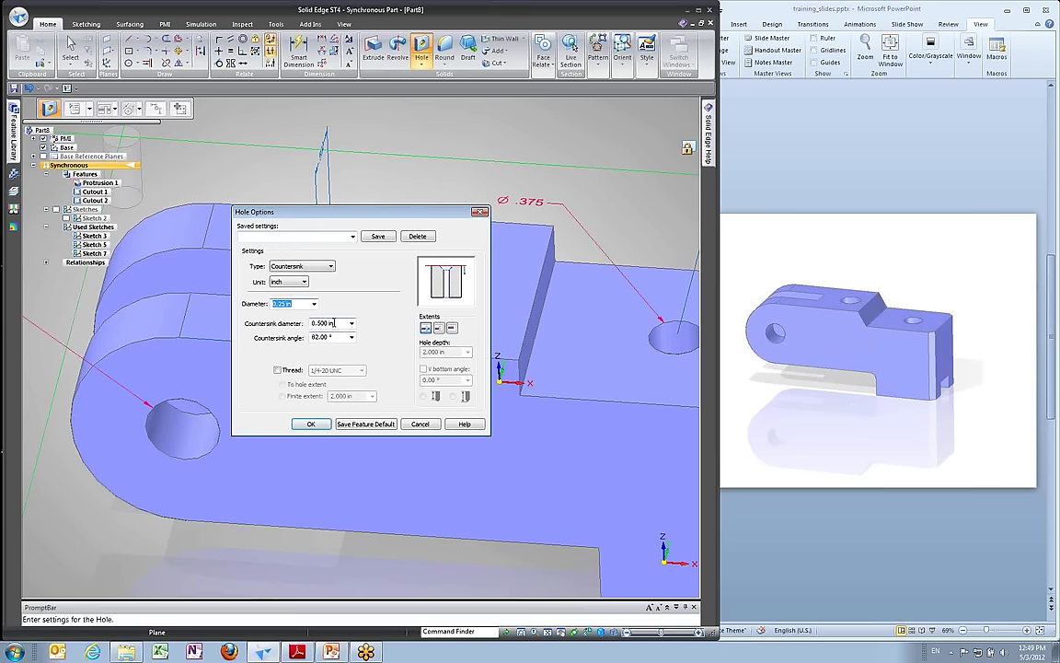
click(304, 266)
click(290, 298)
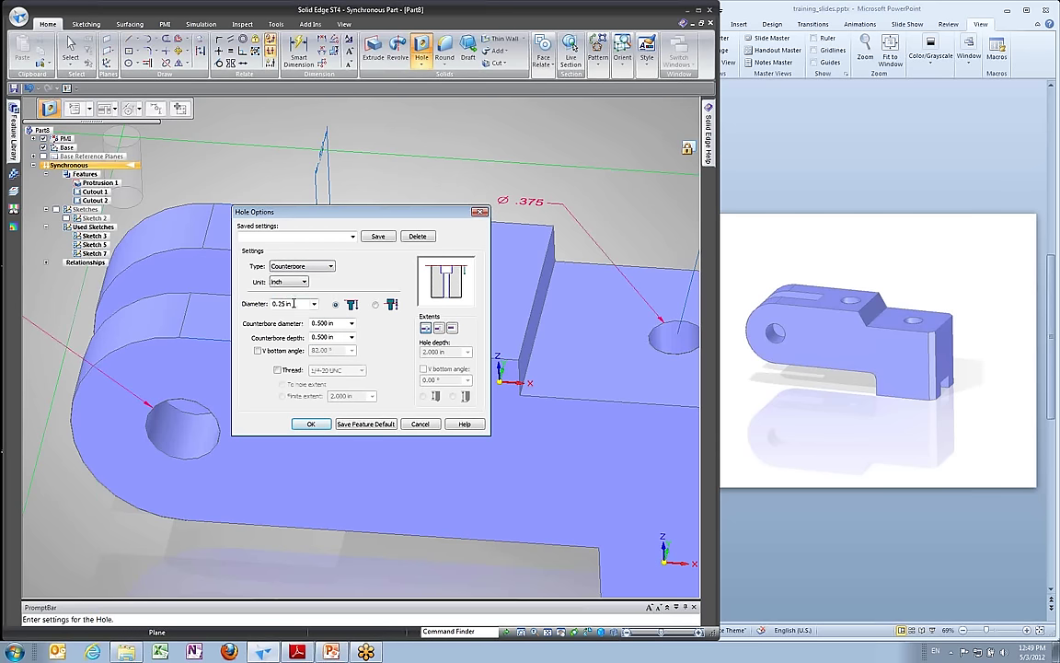
click(336, 337)
Save the hole settings as preset 'My CNBR' and accept Hole Options.
click(249, 235)
click(379, 236)
click(350, 236)
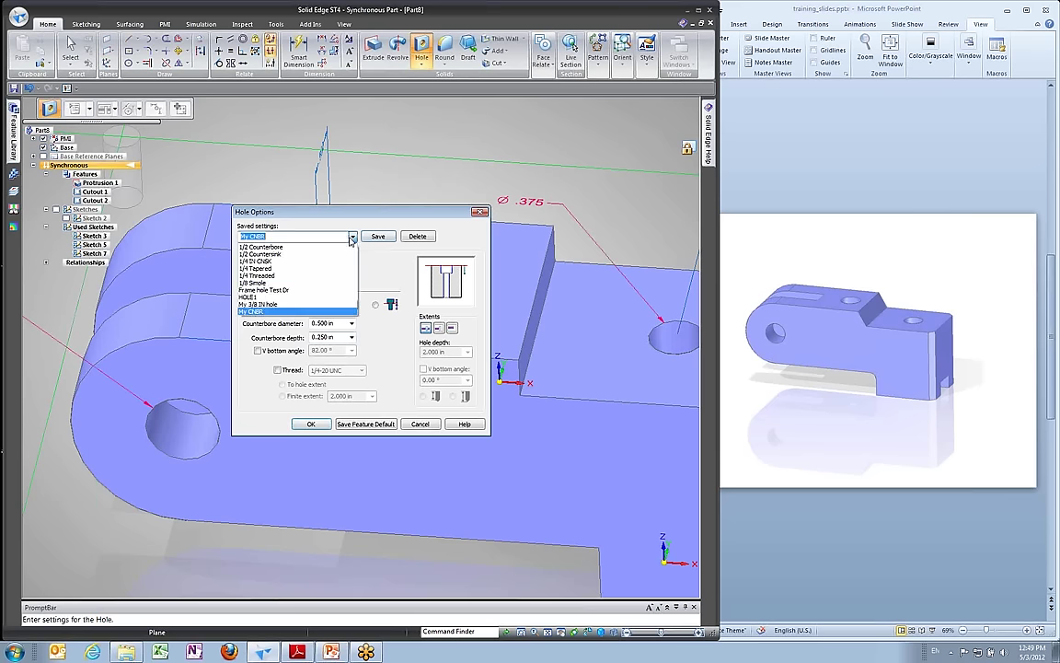
click(305, 199)
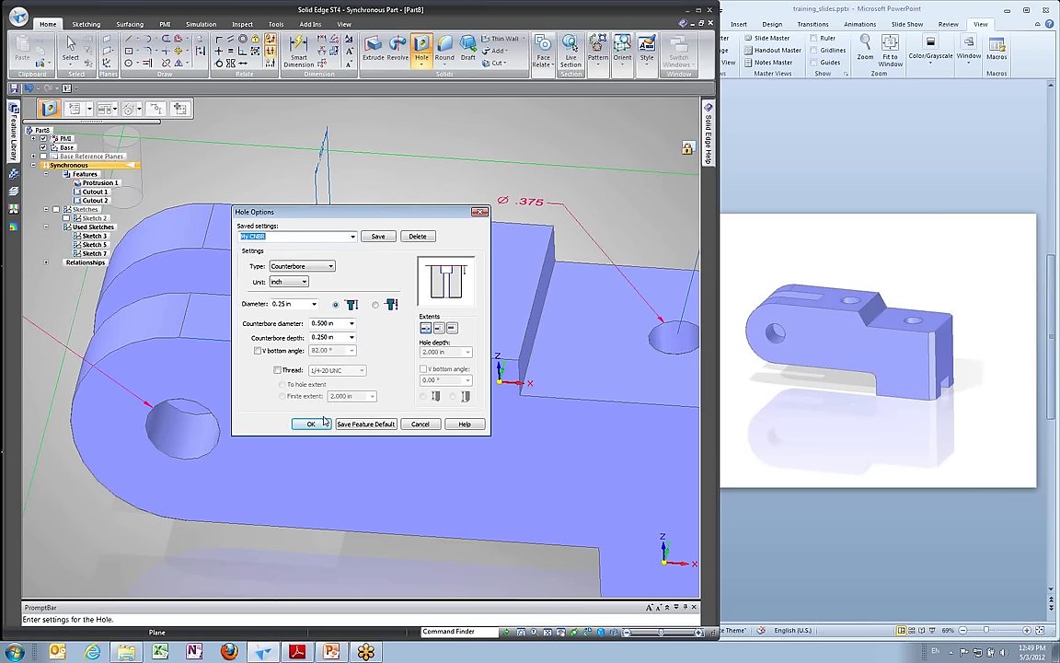
click(322, 420)
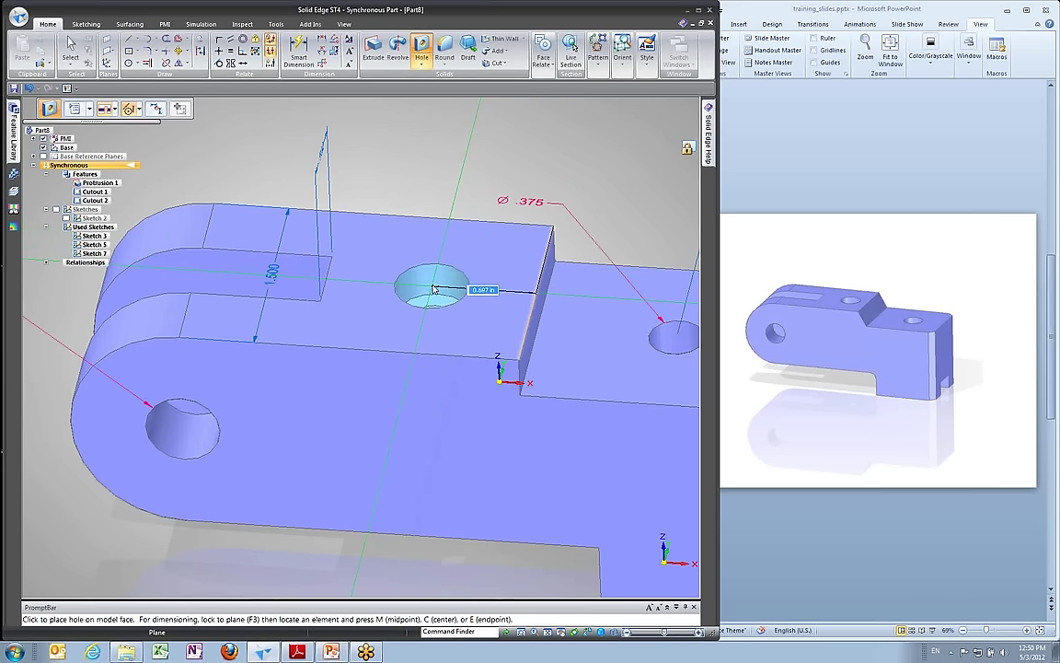
Place the counterbored hole on the top face, .500 from the step edge.
text(0.)
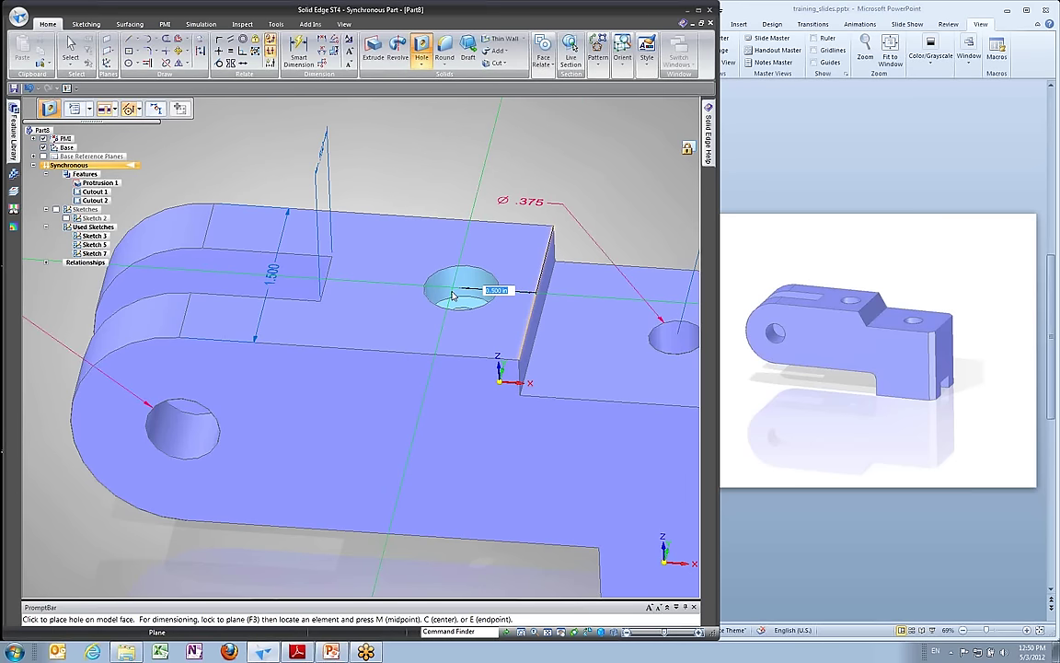
click(453, 295)
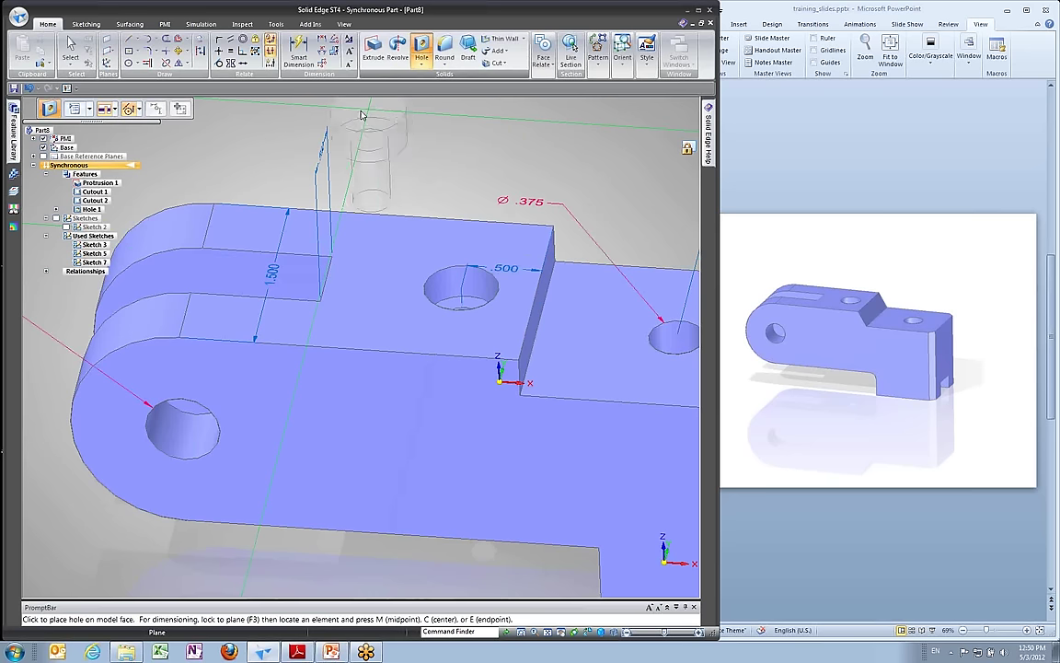
key(Escape)
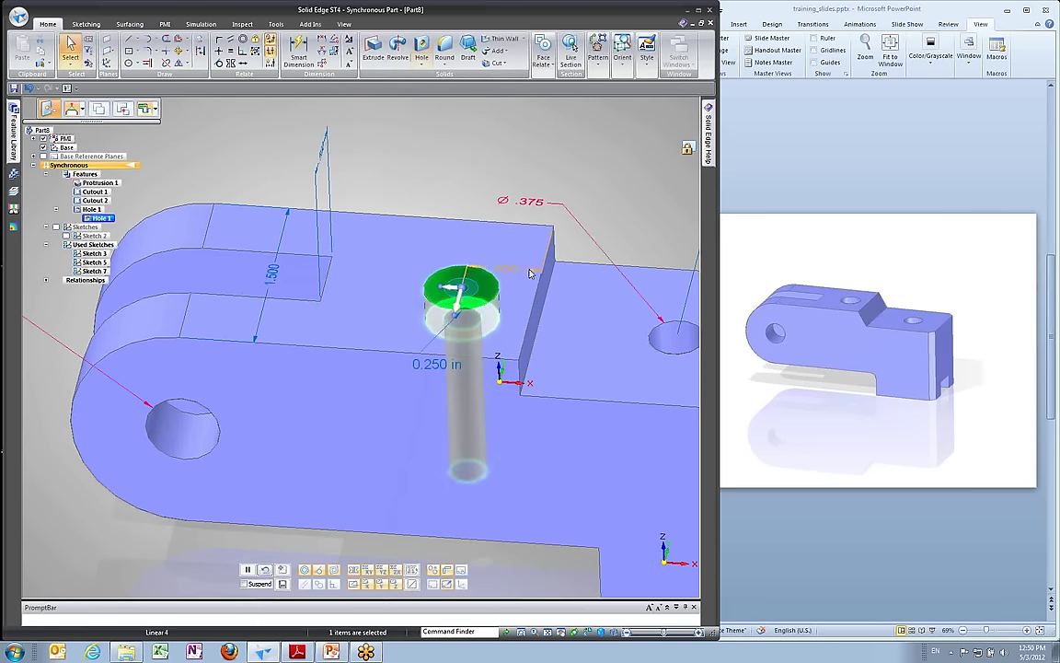
Replace the hole's .500 dimension with a 0.6 distance to the step edge, moving the hole.
click(506, 267)
key(Delete)
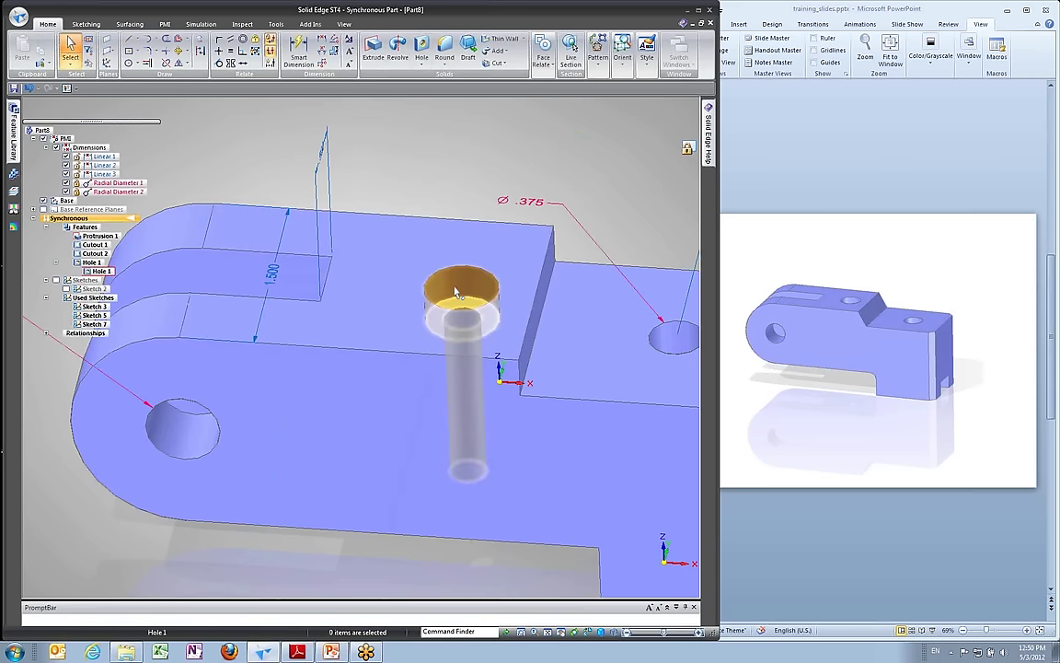
click(298, 46)
click(474, 266)
click(539, 276)
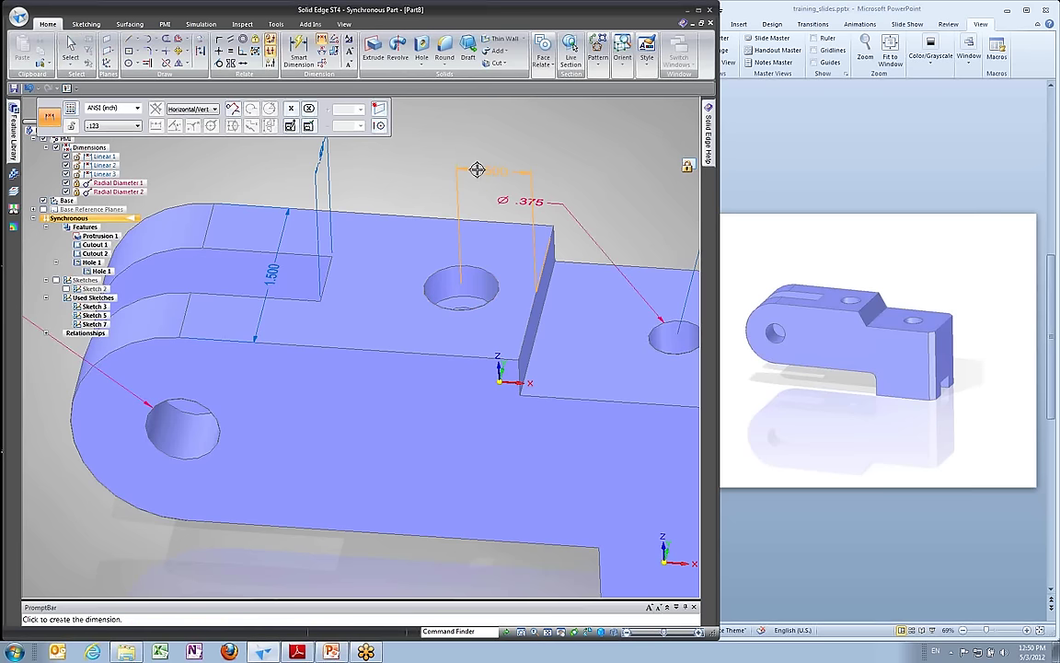
click(479, 170)
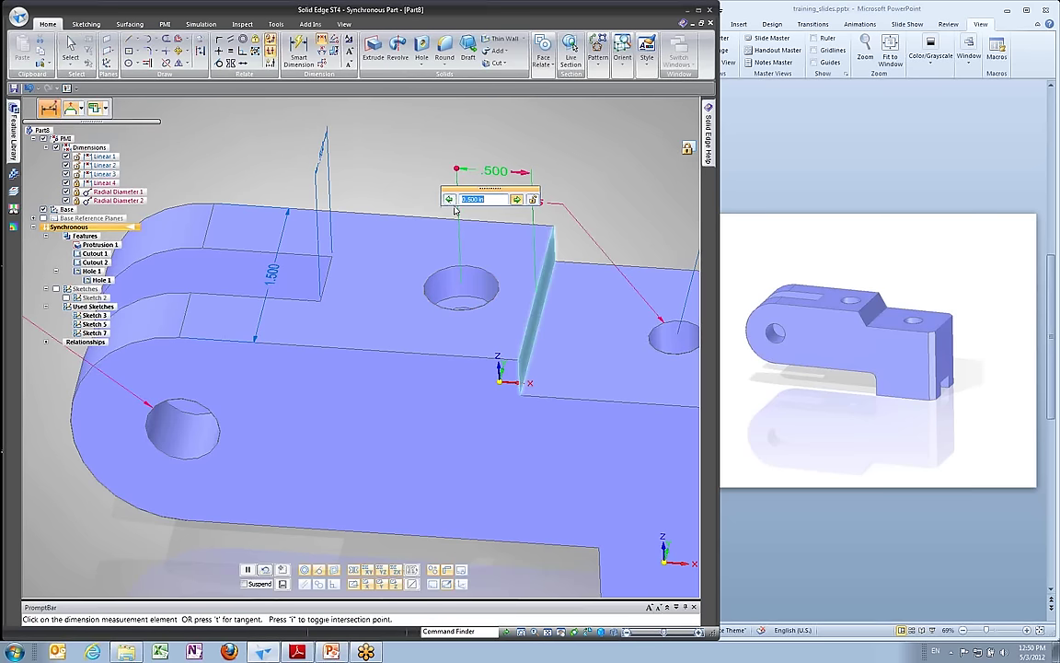
click(451, 199)
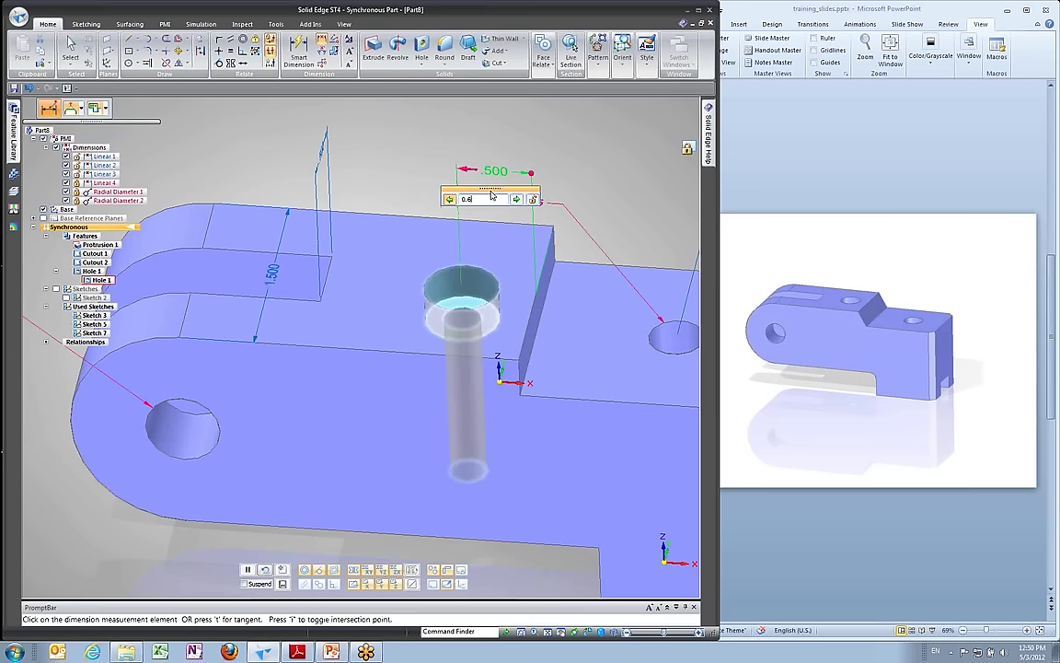
text(0.6)
key(Return)
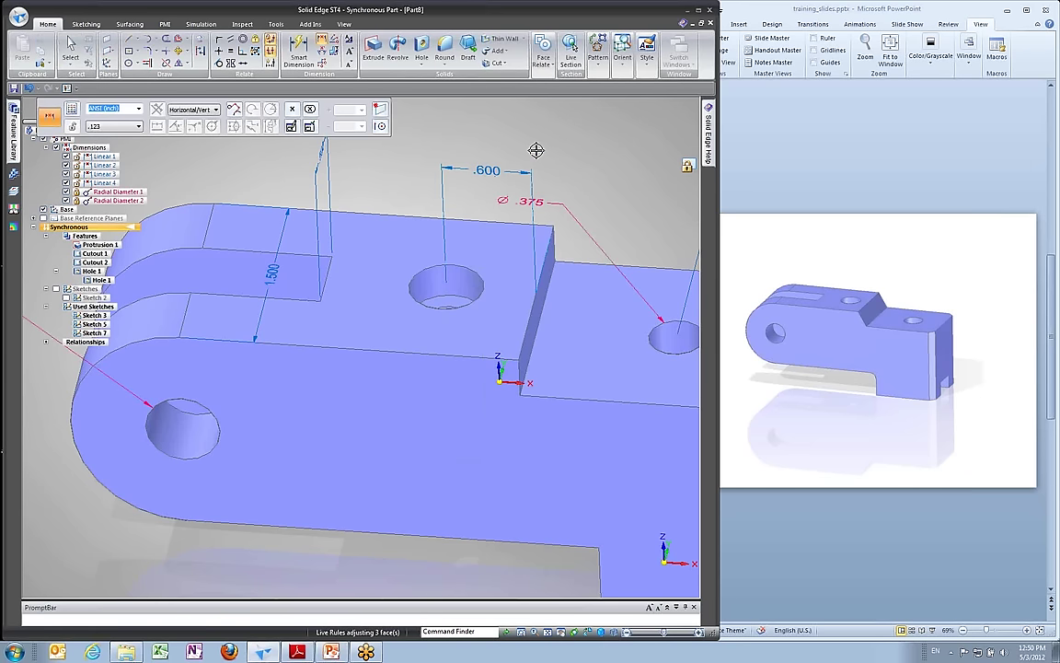
click(537, 152)
key(ctrl+i)
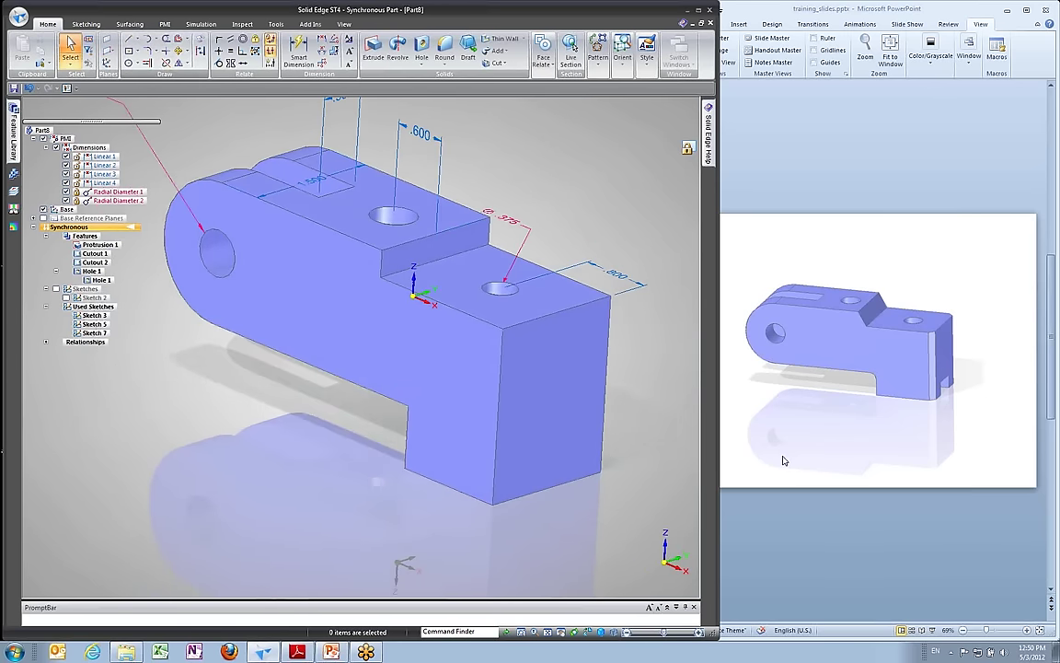
With the Line tool, lock onto the bracket's end face and draw lines off its bottom edge.
click(129, 38)
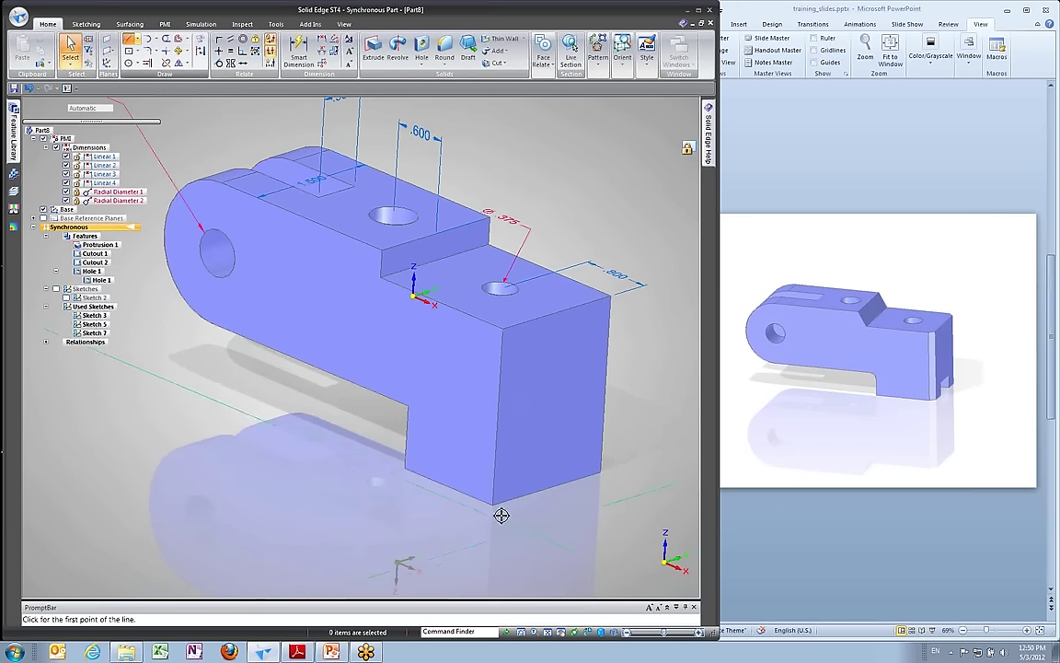
click(452, 464)
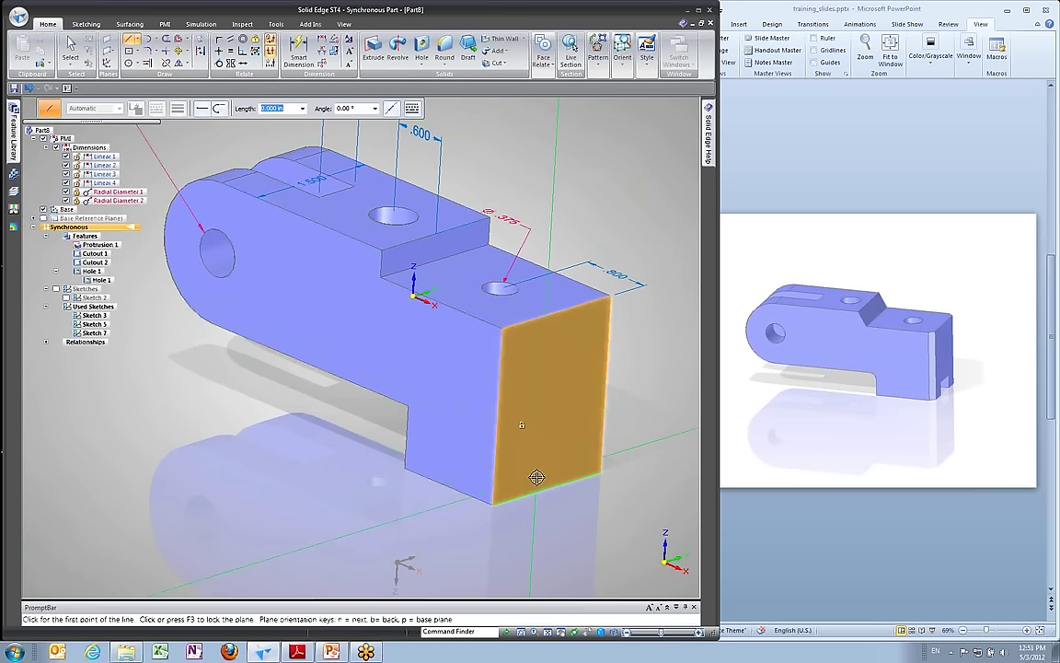
key(F3)
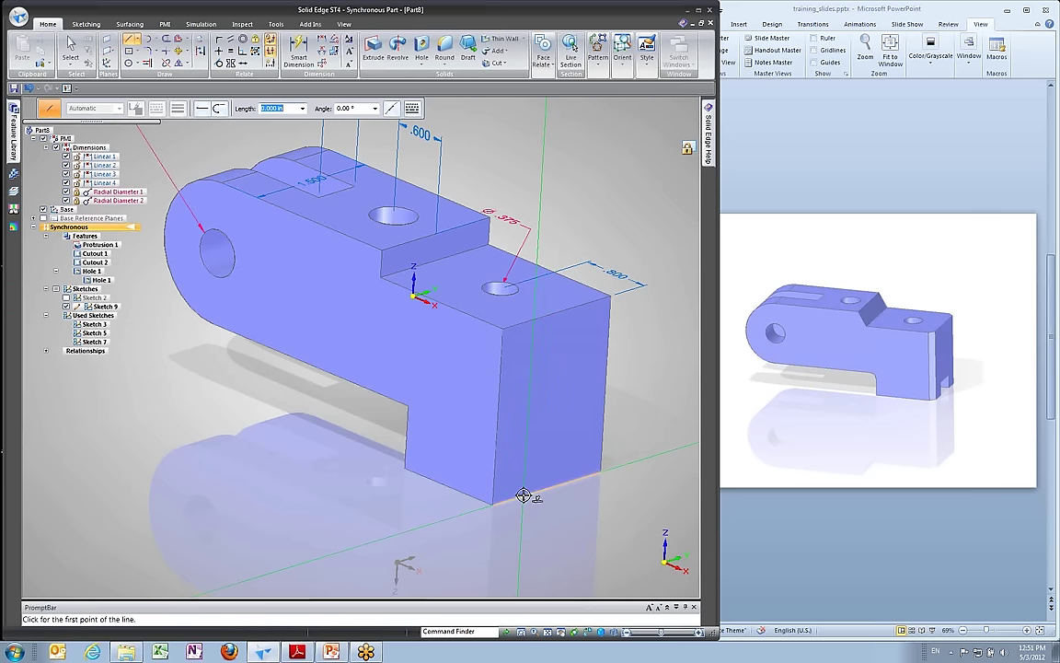
click(523, 493)
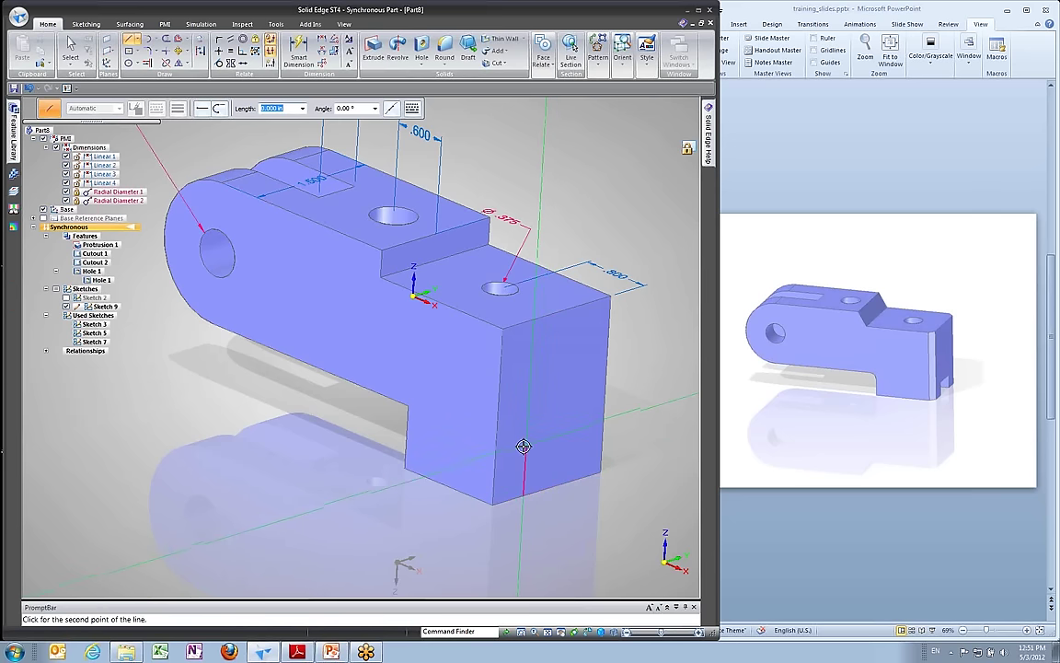
click(562, 438)
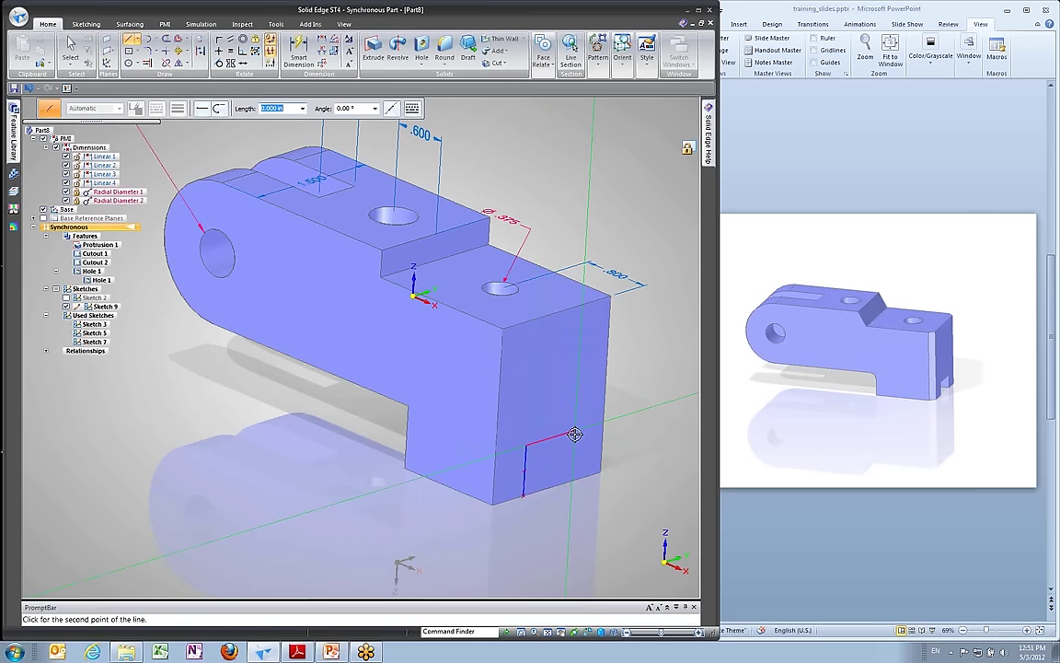
Finish the small rectangle and select its region to extrude as a cut.
scroll(574, 434, up, 5)
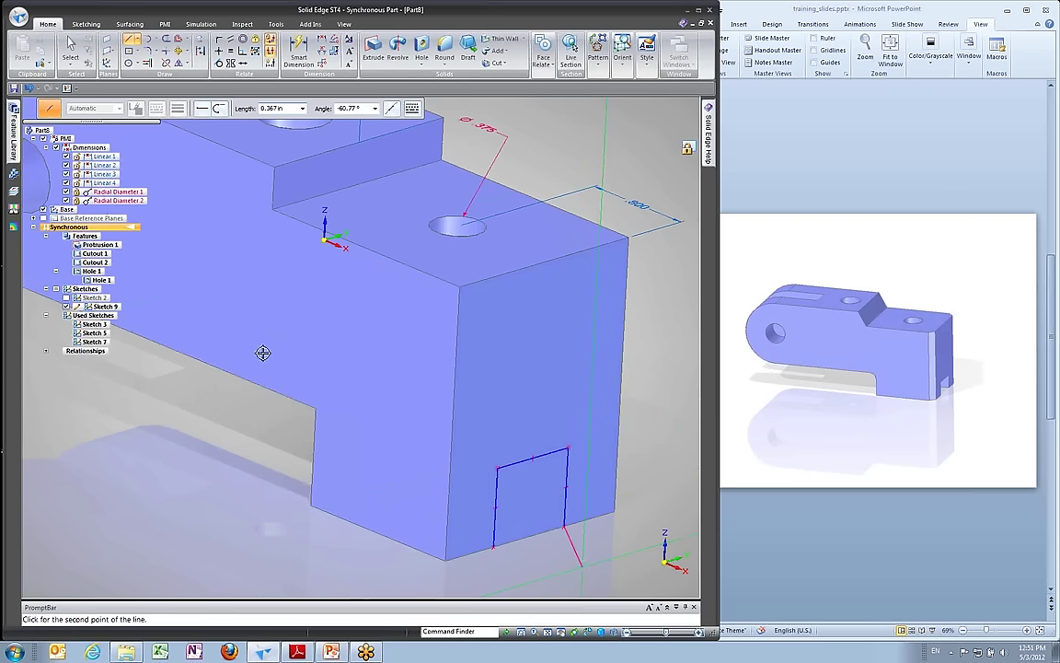
key(Escape)
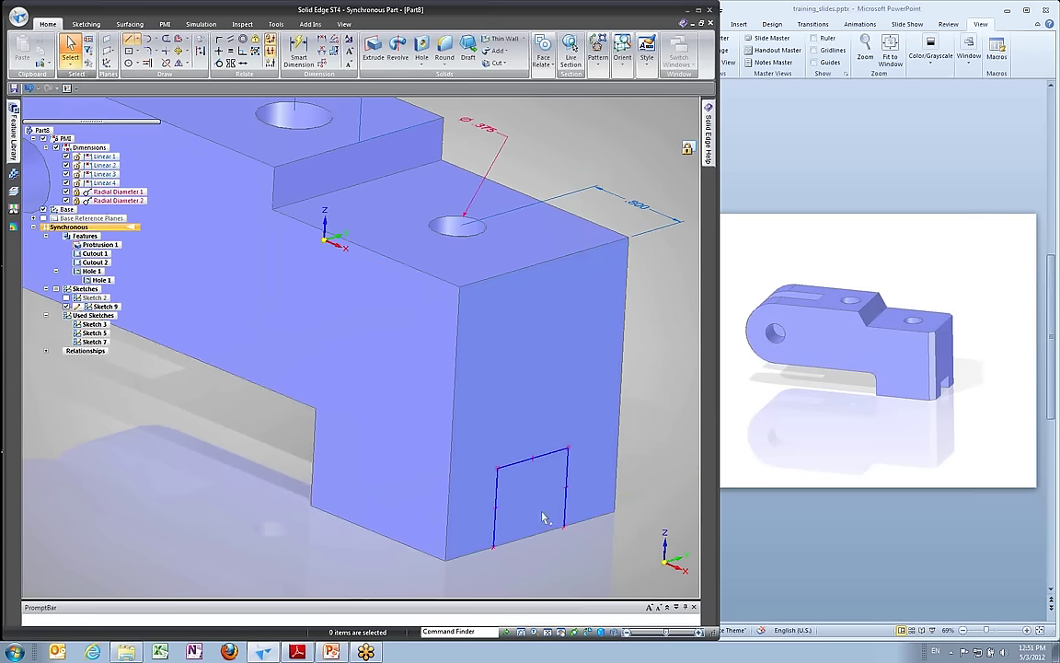
click(542, 515)
click(552, 513)
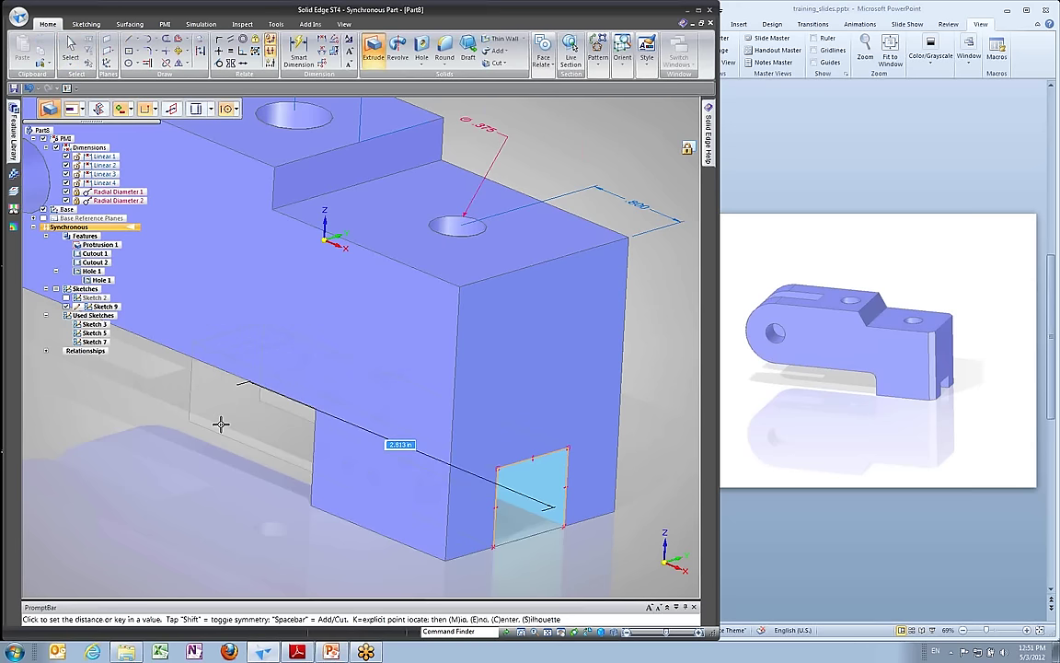
Extrude the rectangle as a cut through the bracket's underside, checking it from the front view.
key(ctrl+f)
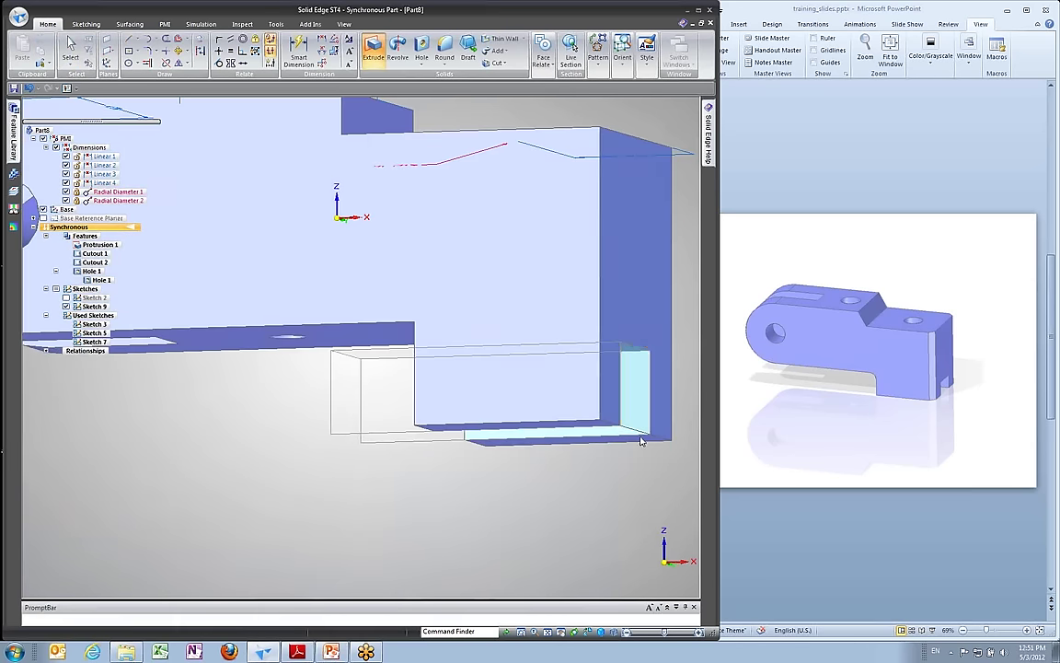
click(642, 442)
mouse_move(590, 373)
middle_down()
mouse_move(442, 448)
mouse_move(331, 432)
mouse_move(355, 422)
mouse_move(254, 398)
middle_up()
key(ctrl+f)
Move one notch side face to a new position with the steering wheel arrow.
click(254, 398)
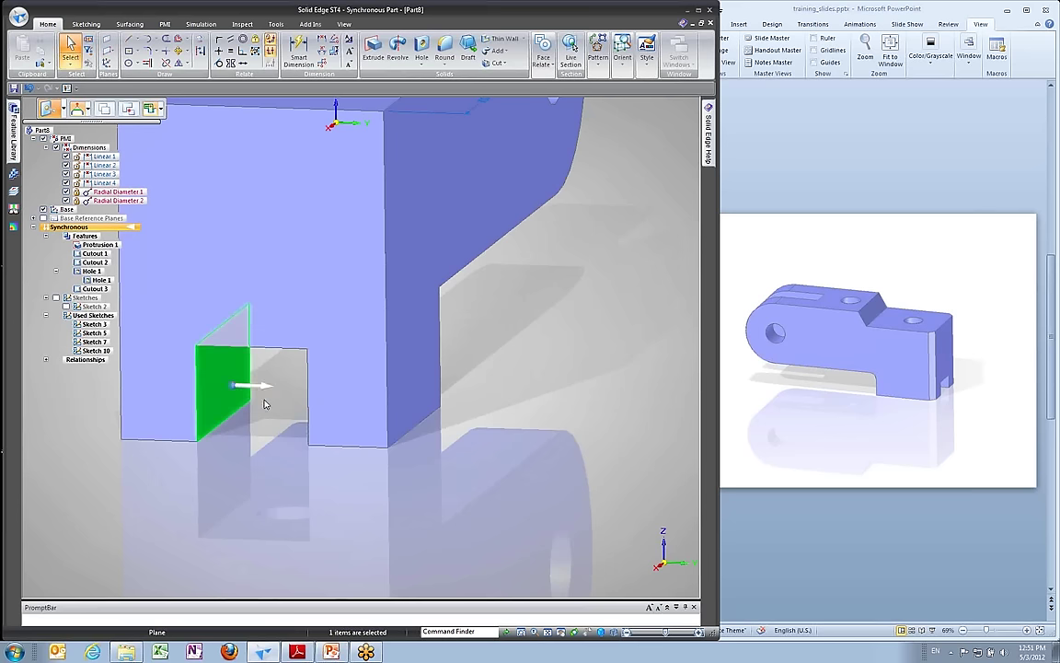
click(258, 378)
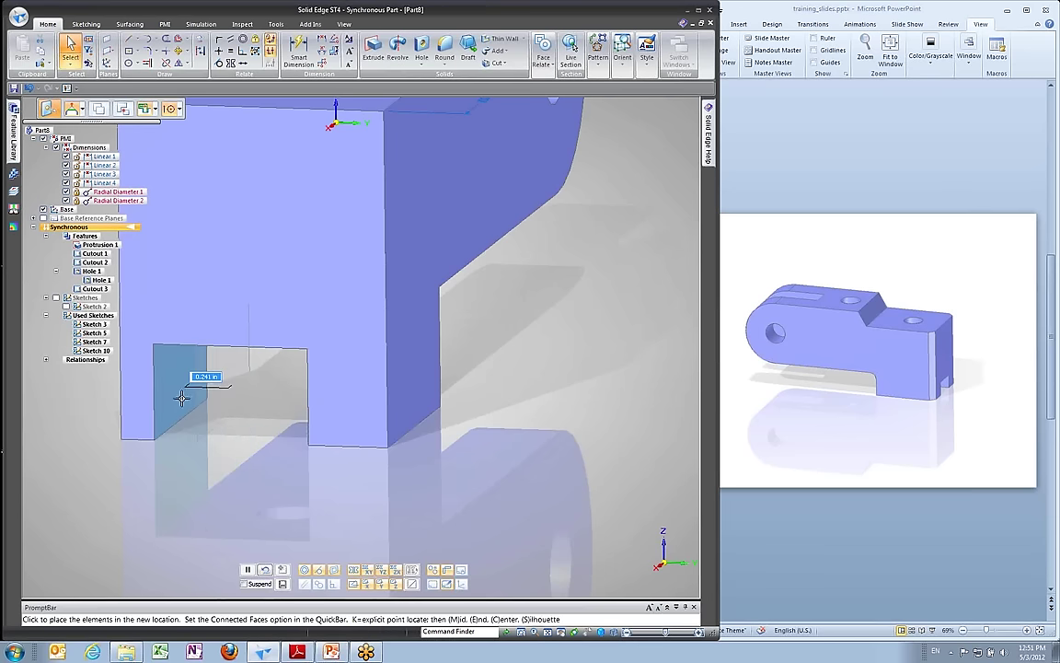
click(228, 432)
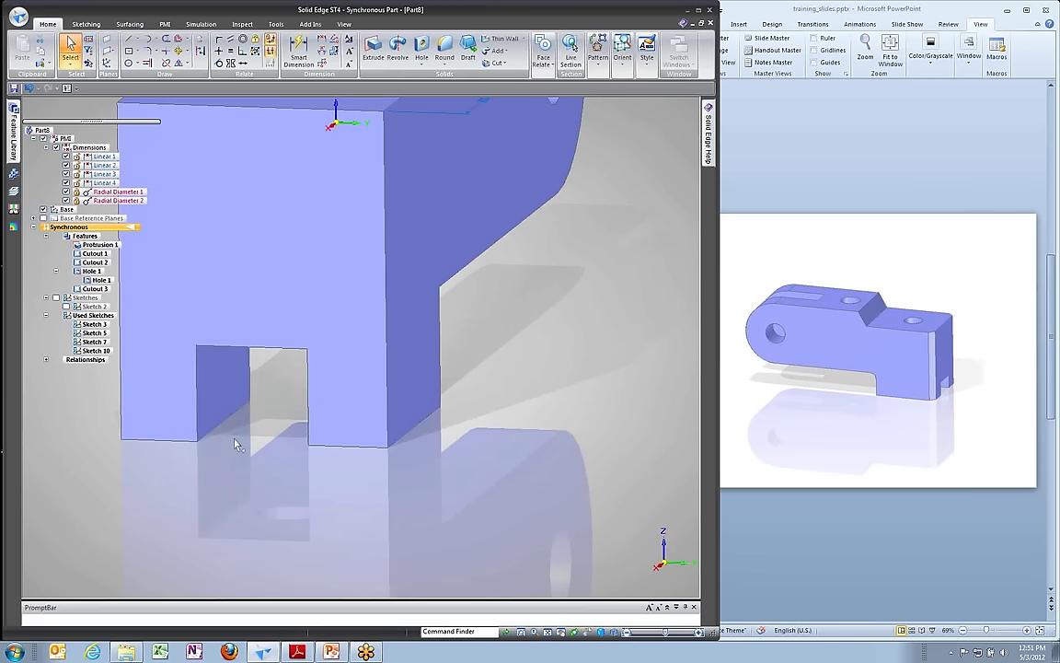
click(209, 406)
middle_drag(209, 406, 294, 441)
key(Escape)
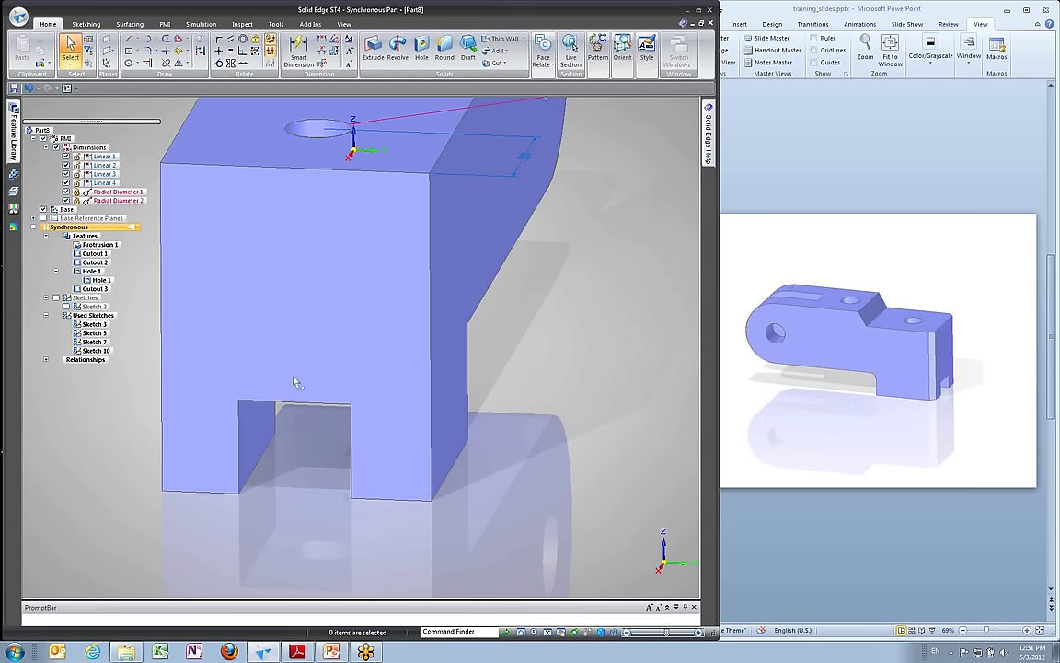
middle_drag(298, 477, 168, 391)
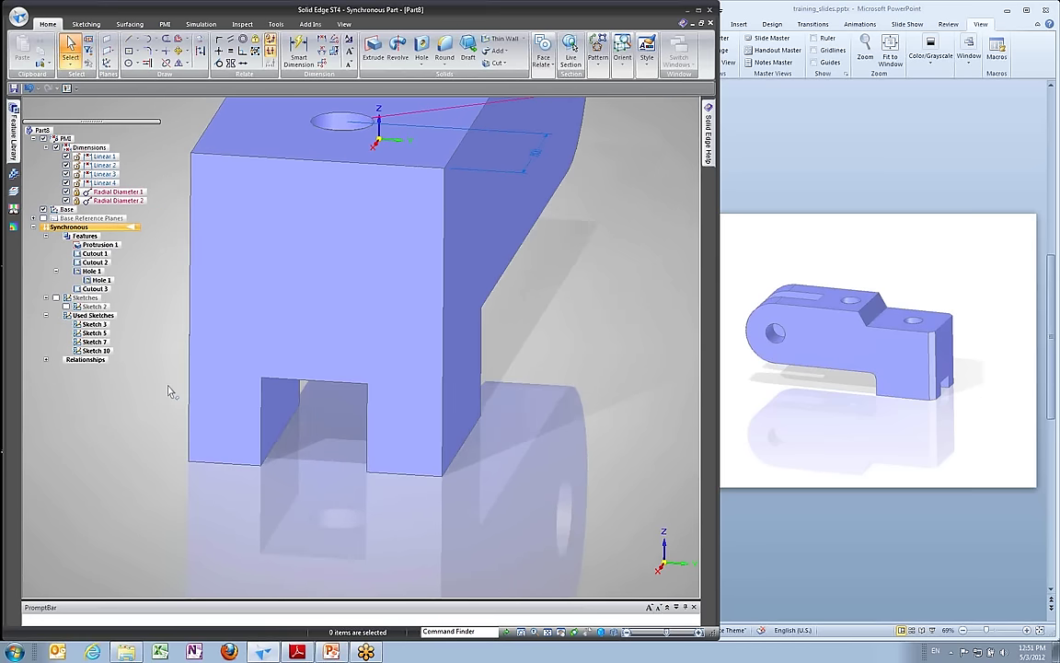
Select Cutout 3 and shift the whole notch sideways with the steering wheel.
click(84, 291)
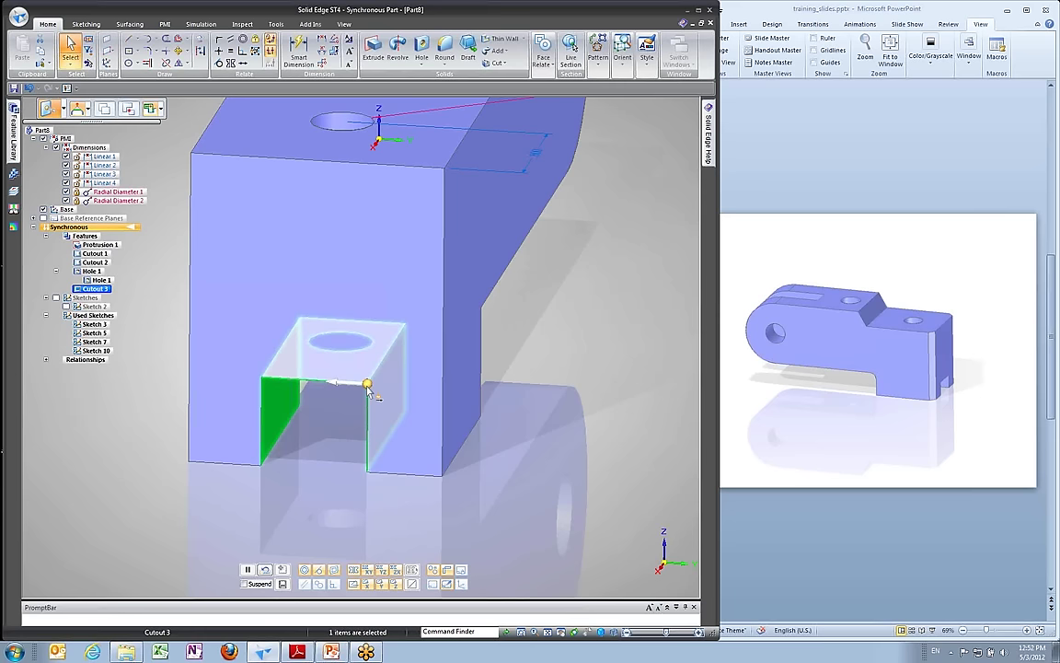
drag(367, 385, 315, 390)
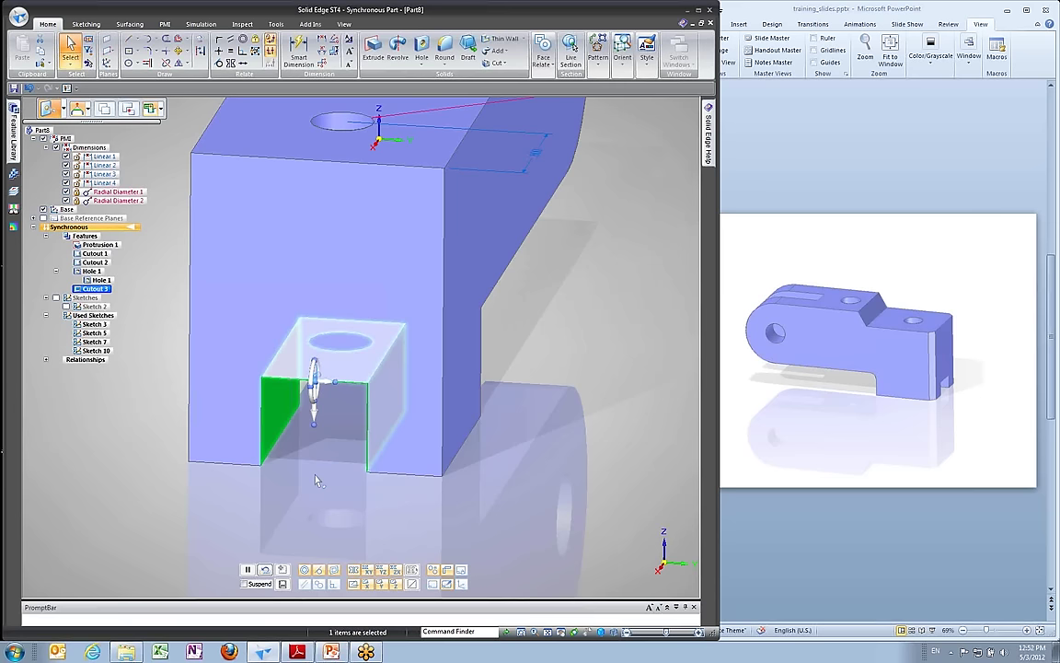
middle_drag(327, 441, 360, 299)
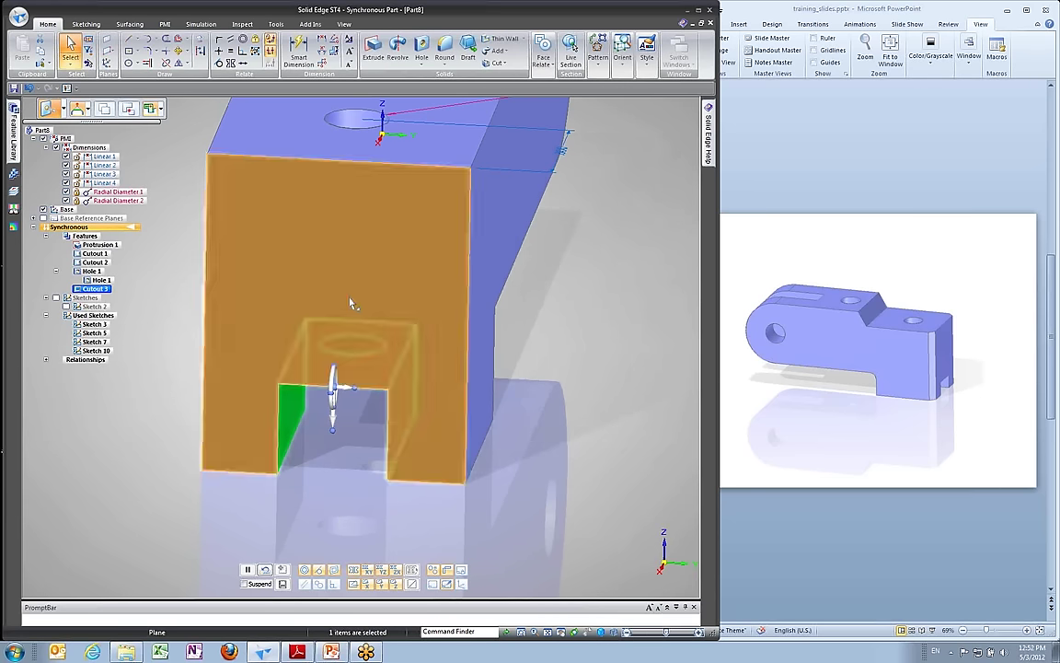
click(347, 392)
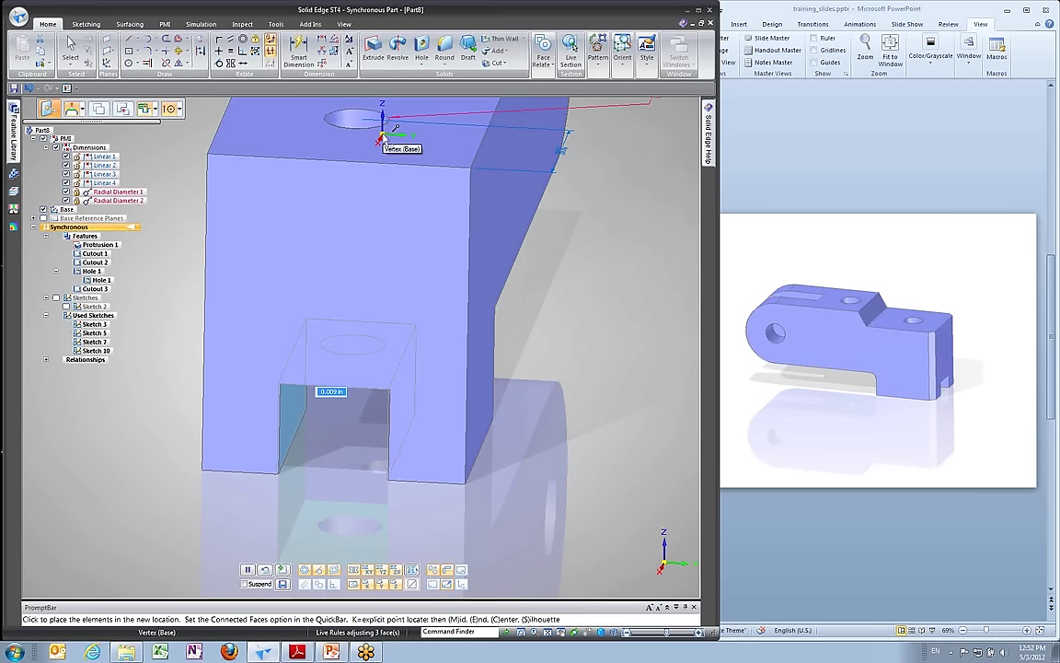
click(341, 471)
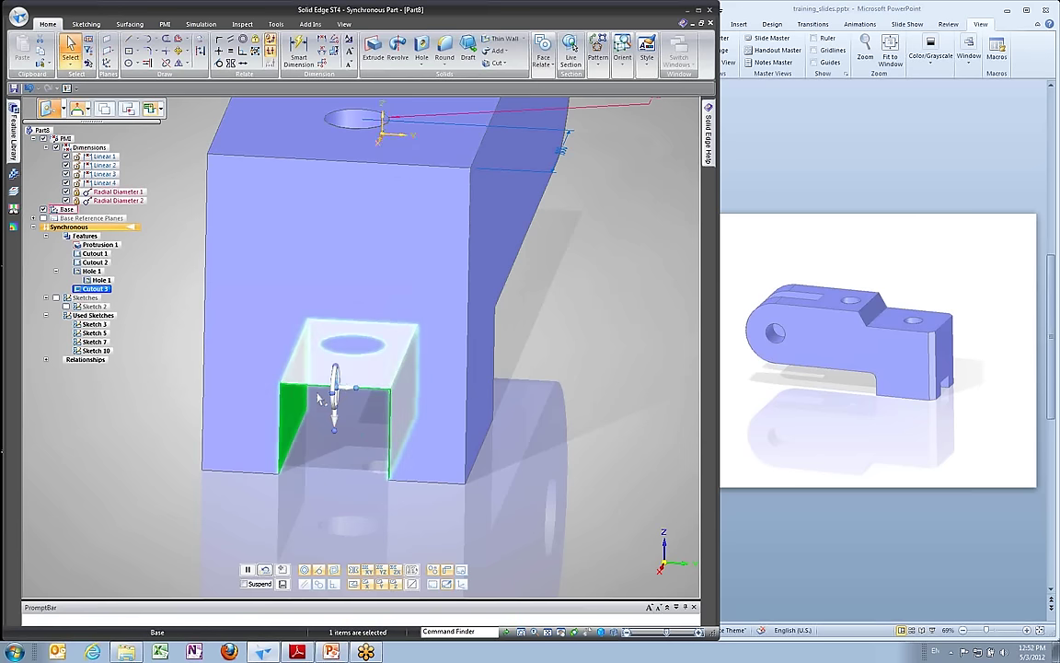
key(Escape)
Move the notch's left inner wall, then select both inner walls and place the handle on the bottom edge.
click(310, 433)
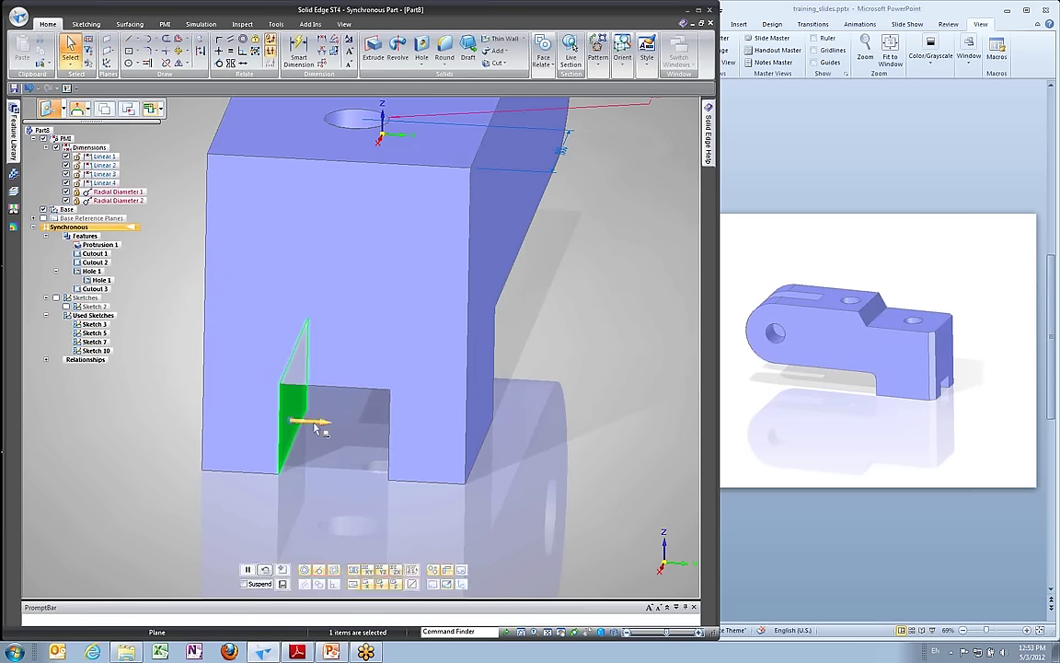
click(293, 428)
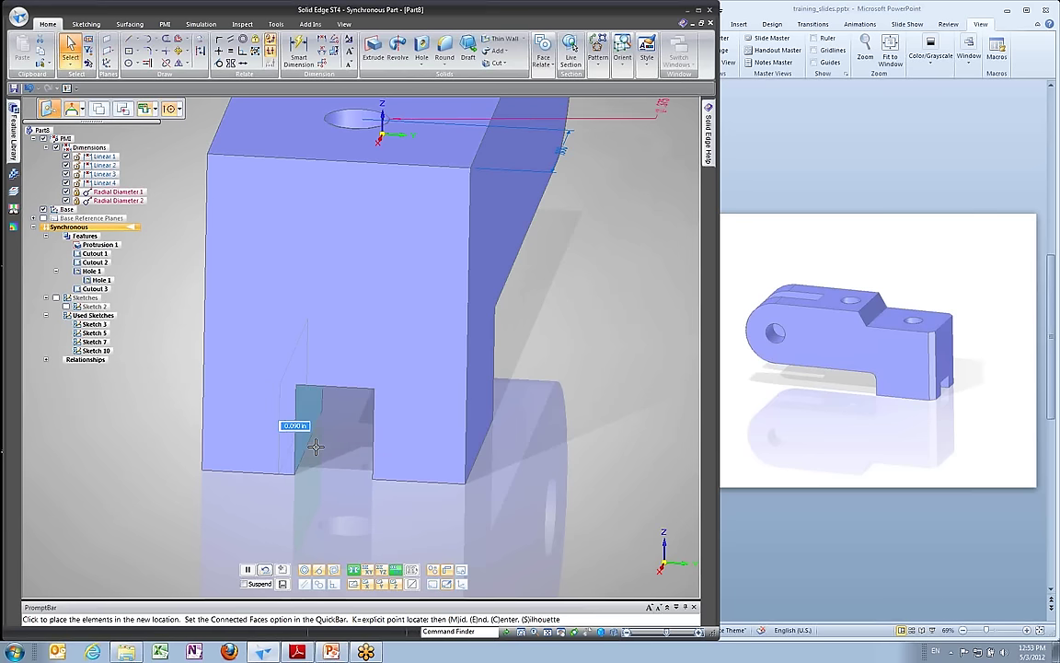
click(280, 431)
click(289, 428)
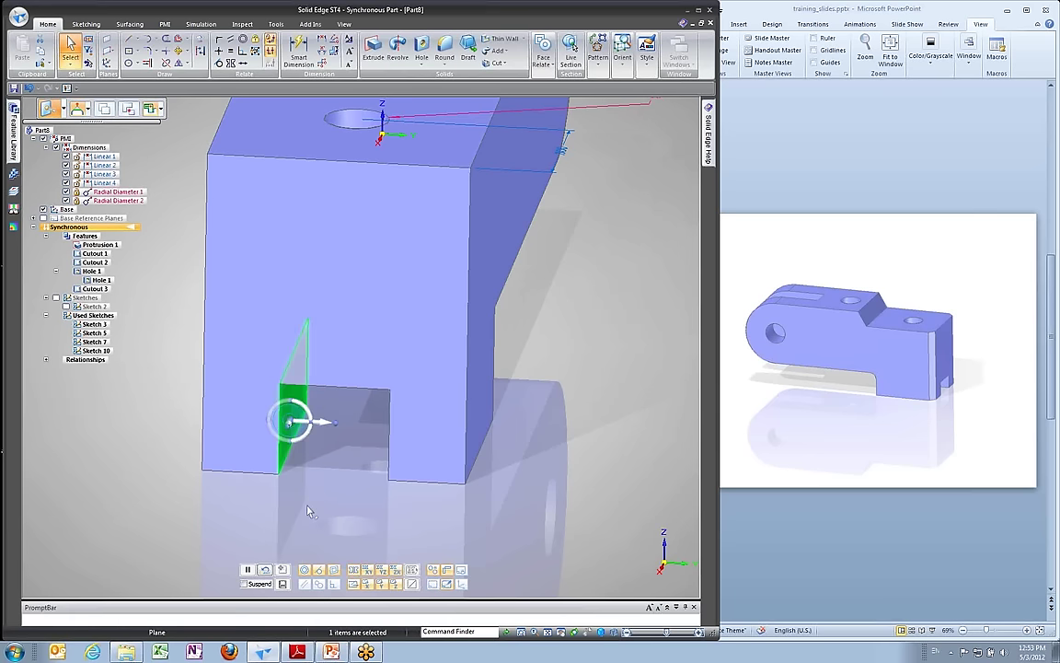
middle_drag(310, 501, 271, 491)
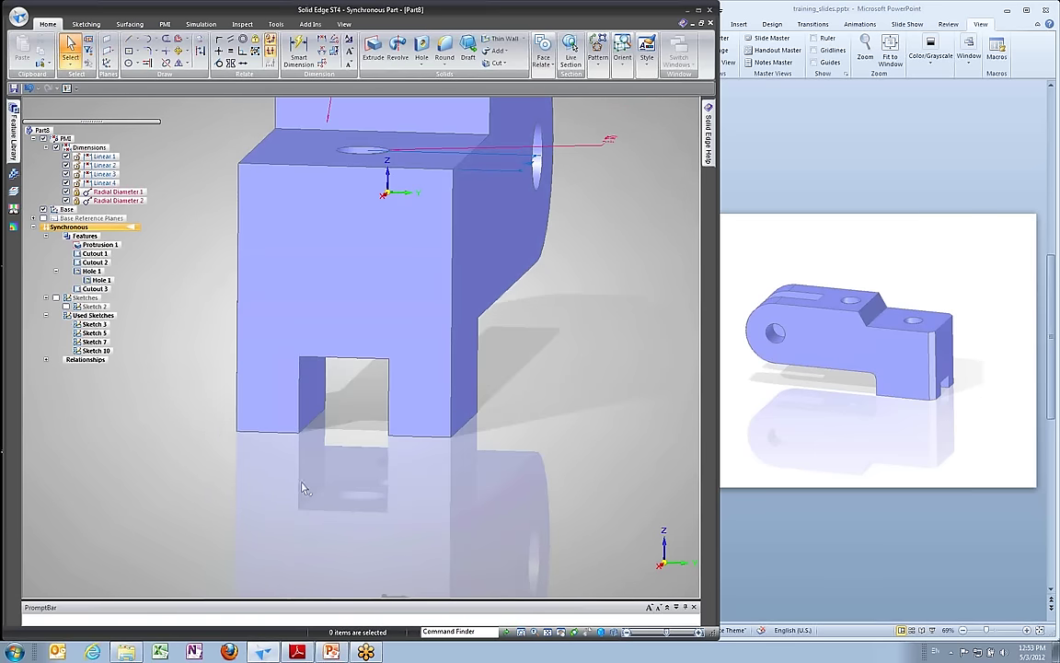
click(311, 396)
middle_drag(354, 465, 324, 435)
ctrl+click(442, 393)
drag(313, 414, 357, 377)
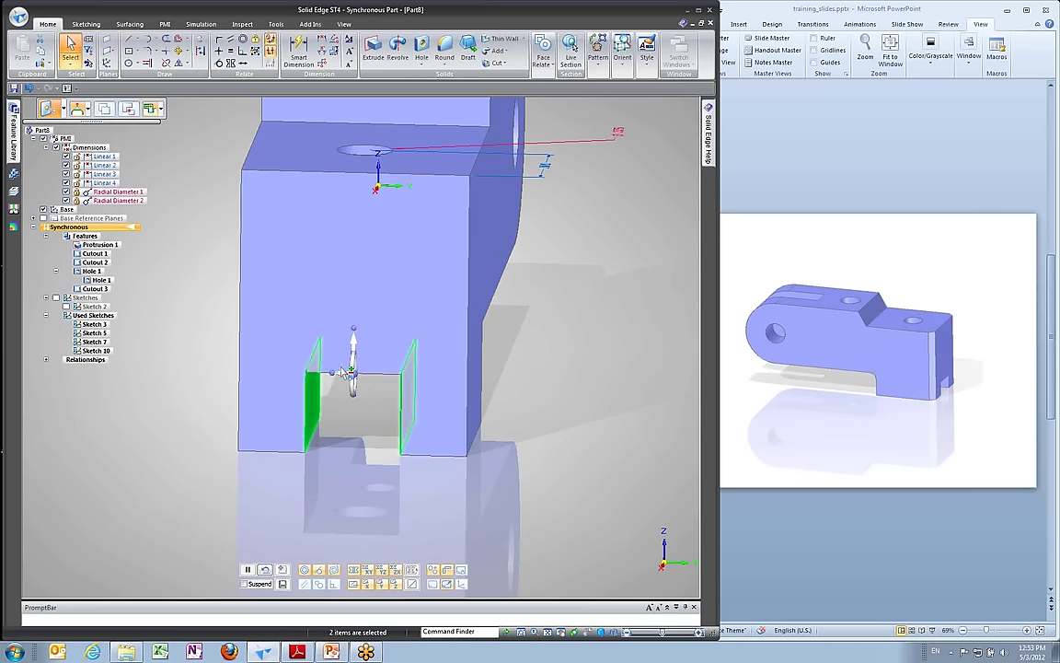
click(350, 380)
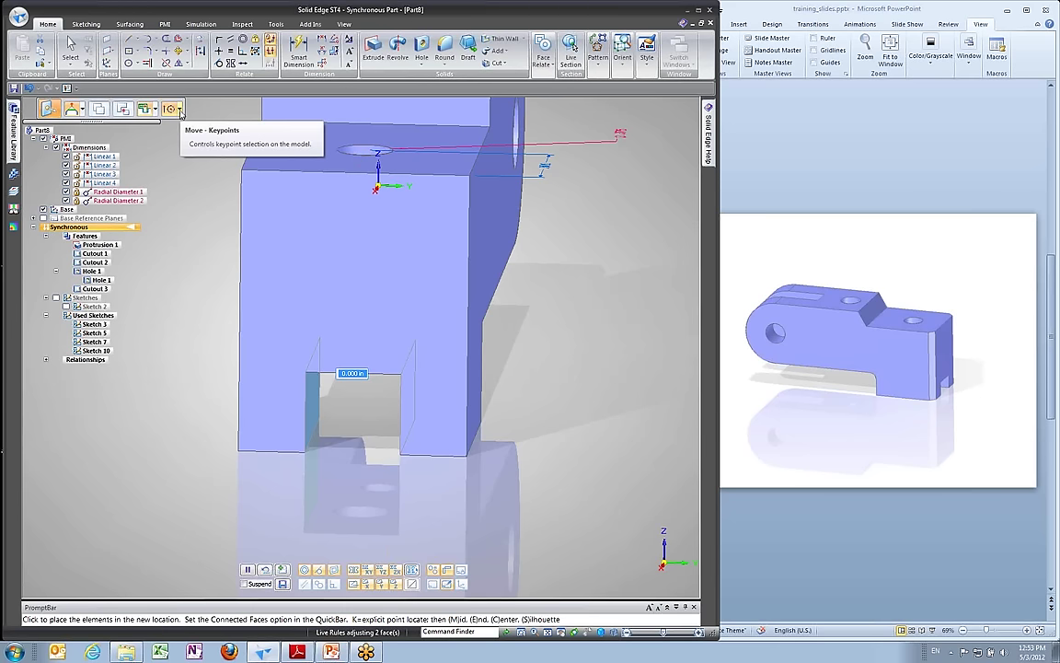
click(180, 109)
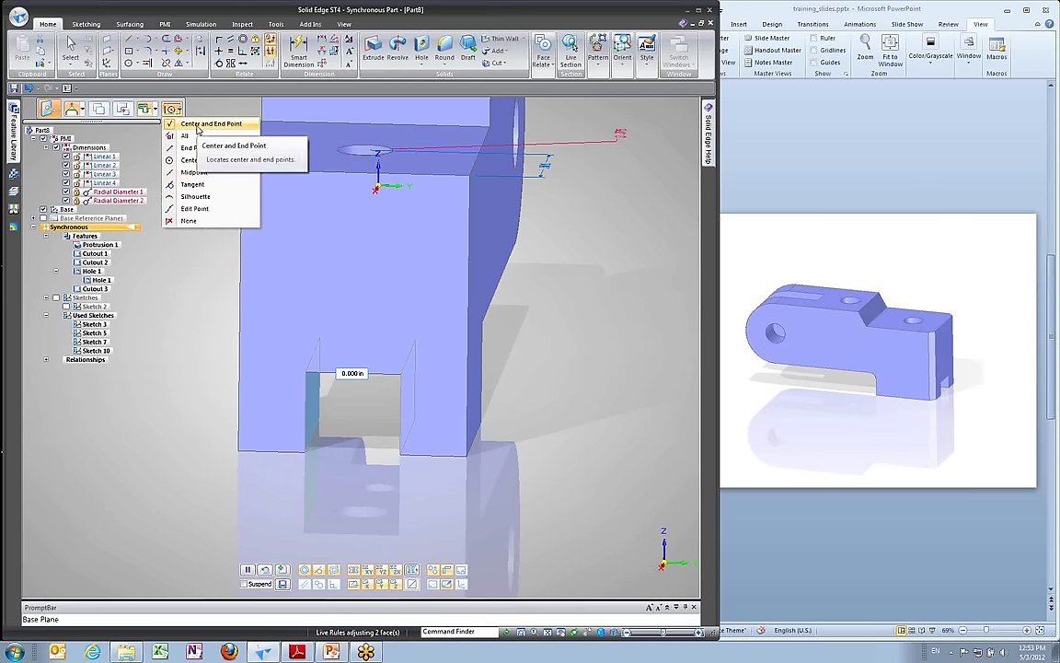
click(207, 124)
key(Escape)
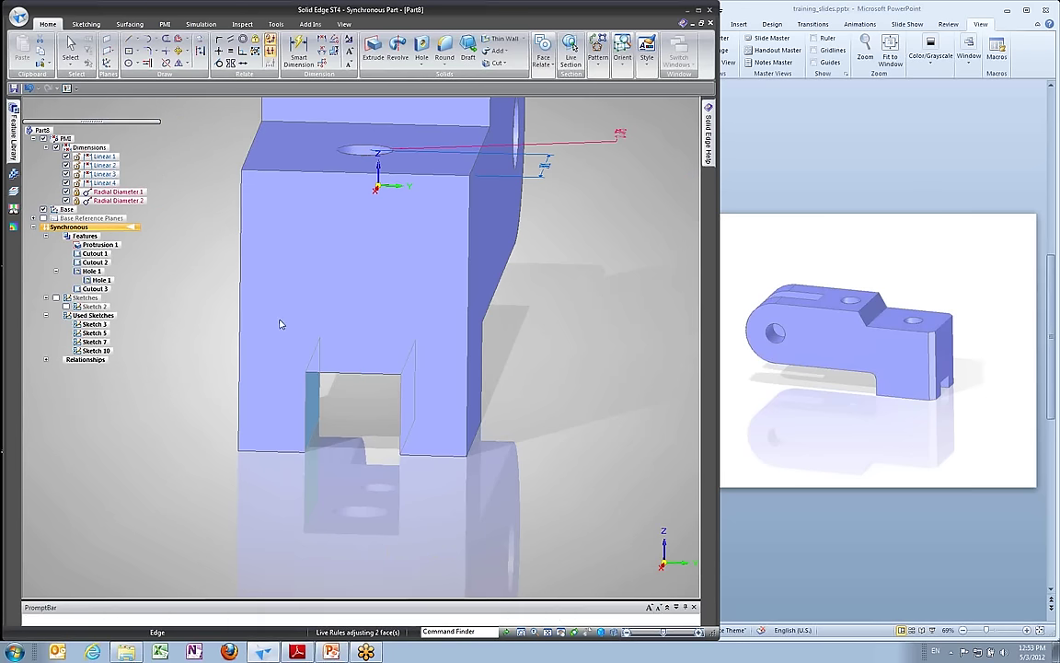
key(Escape)
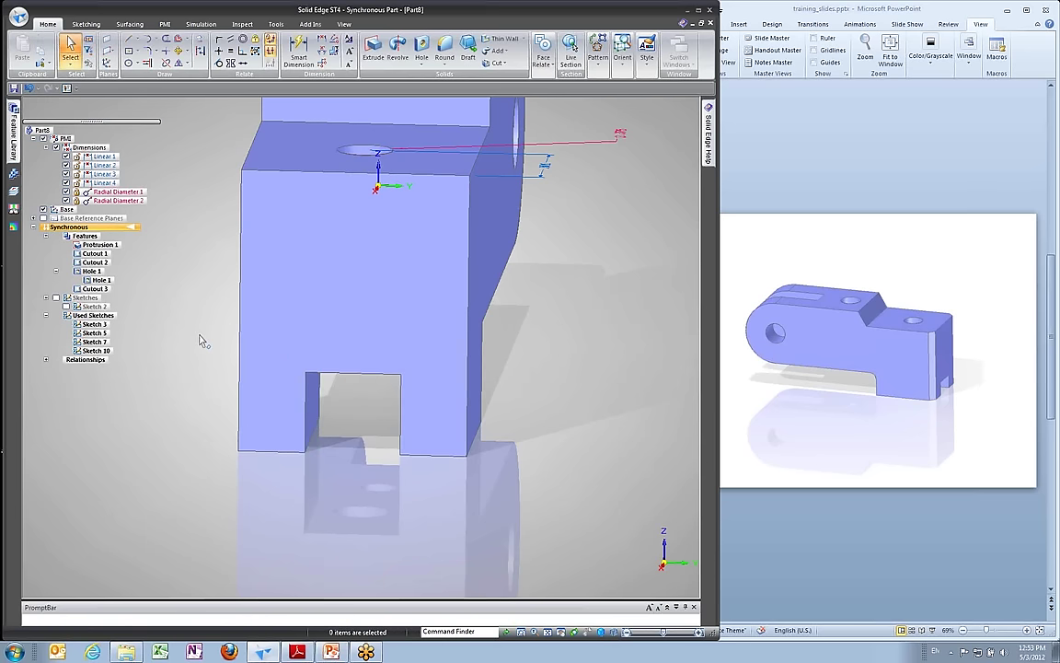
key(ctrl+i)
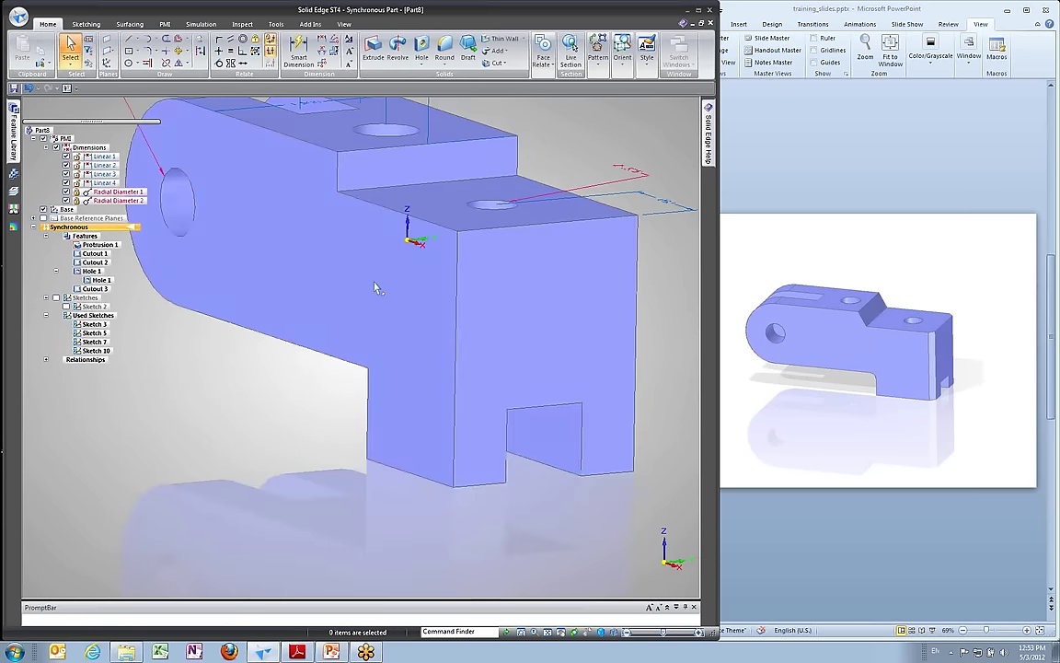
key(ctrl+j)
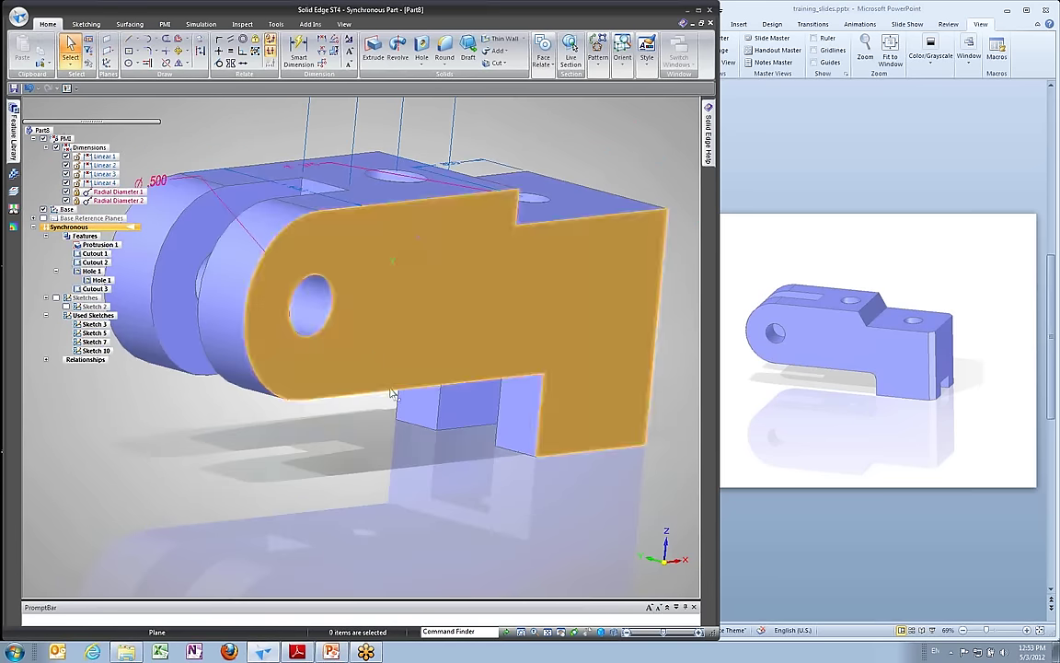
middle_drag(442, 421, 394, 371)
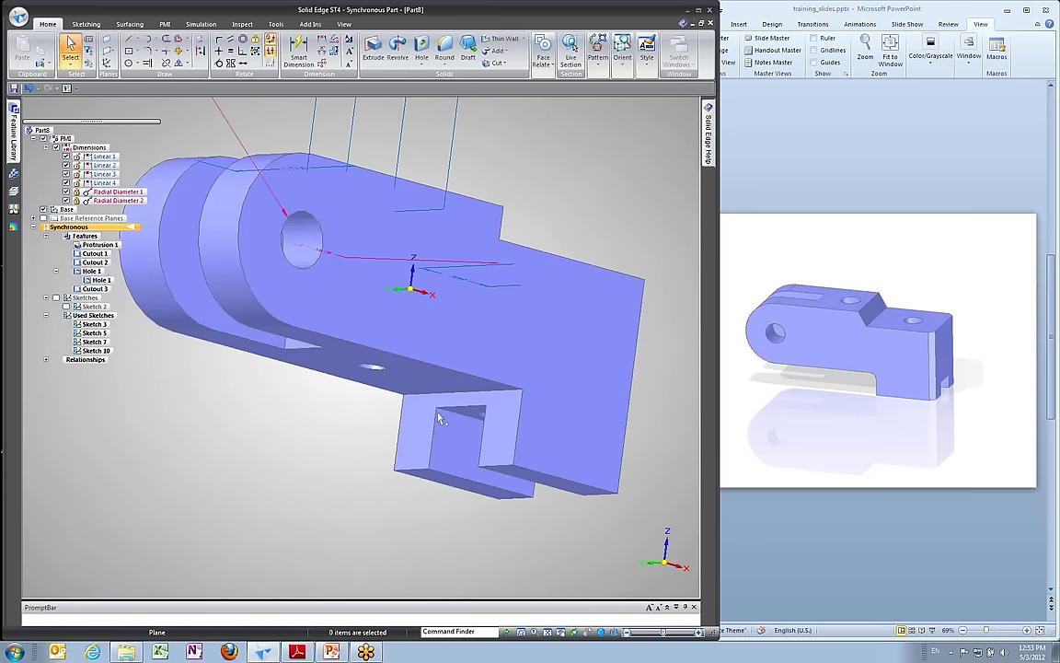
Apply a 0.150 in Round to the edge where the underside meets the notch.
click(444, 48)
scroll(432, 405, up, 3)
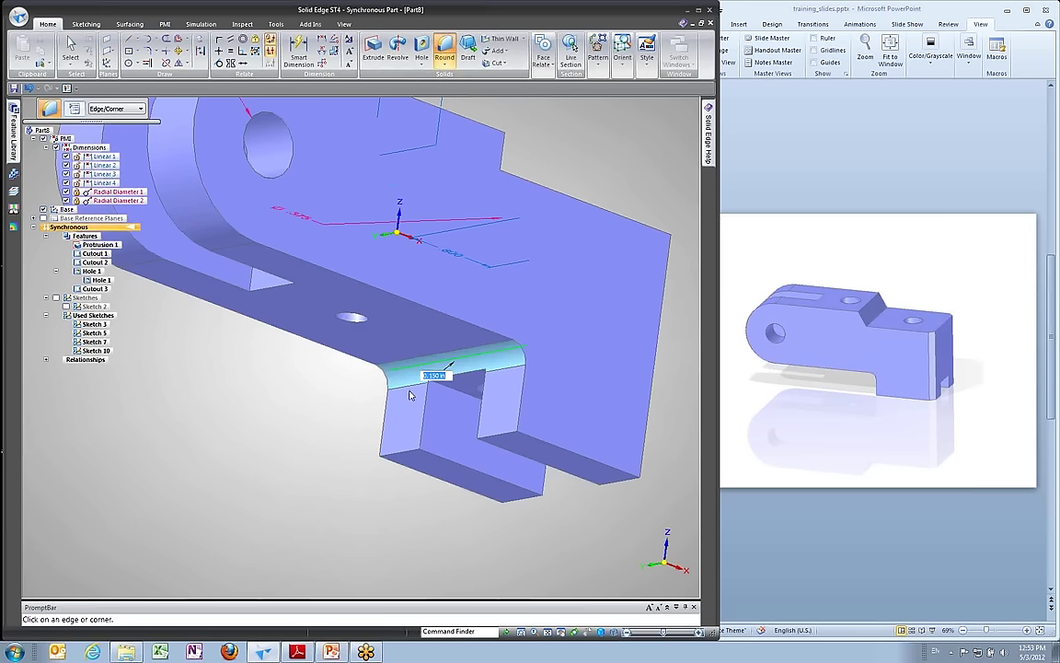
key(Return)
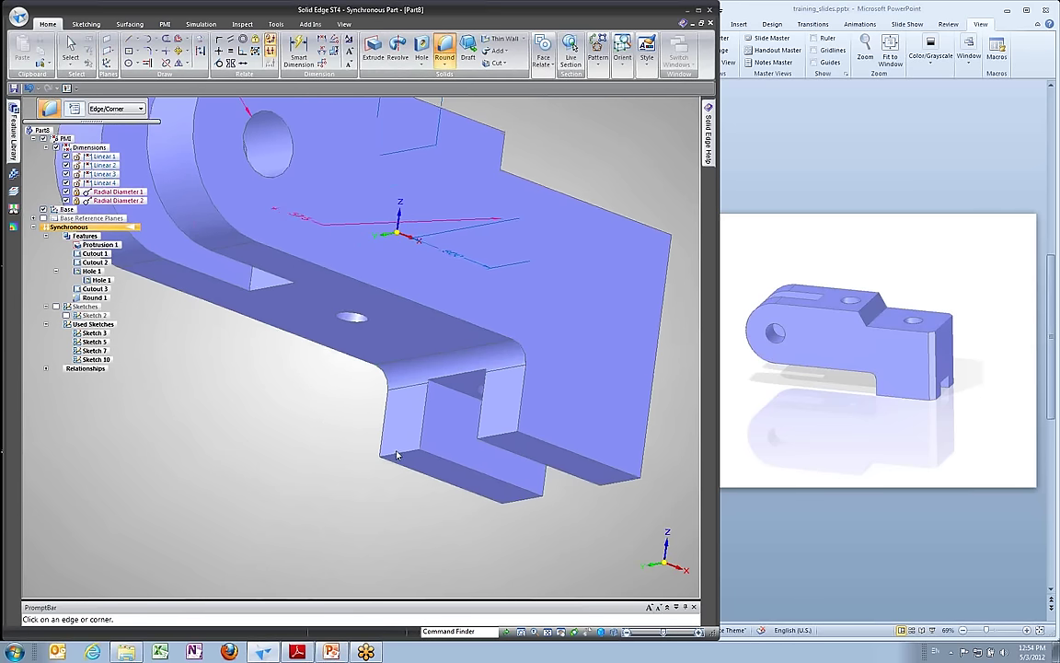
scroll(428, 428, up, 3)
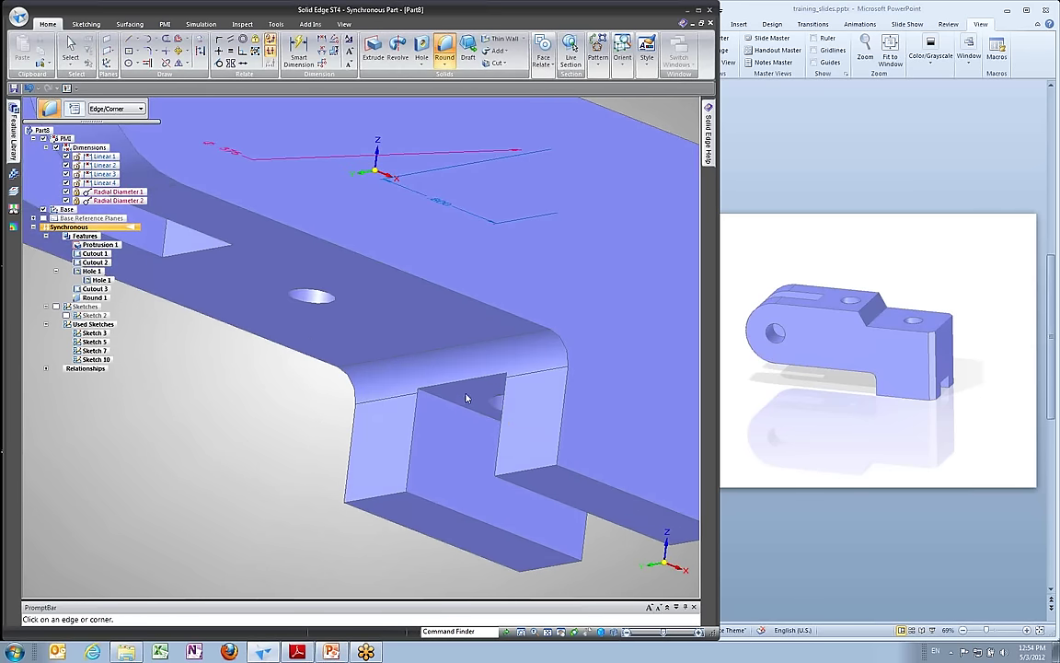
click(71, 48)
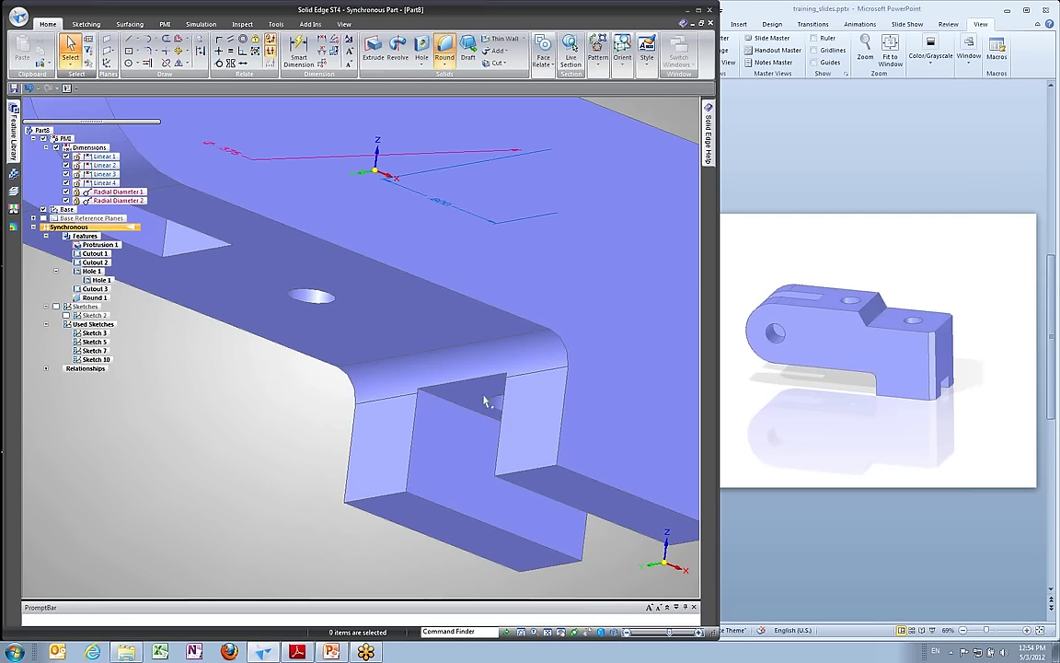
Try moving the slot's inner face, cancel the move, and orbit back toward the top view.
click(463, 414)
click(464, 415)
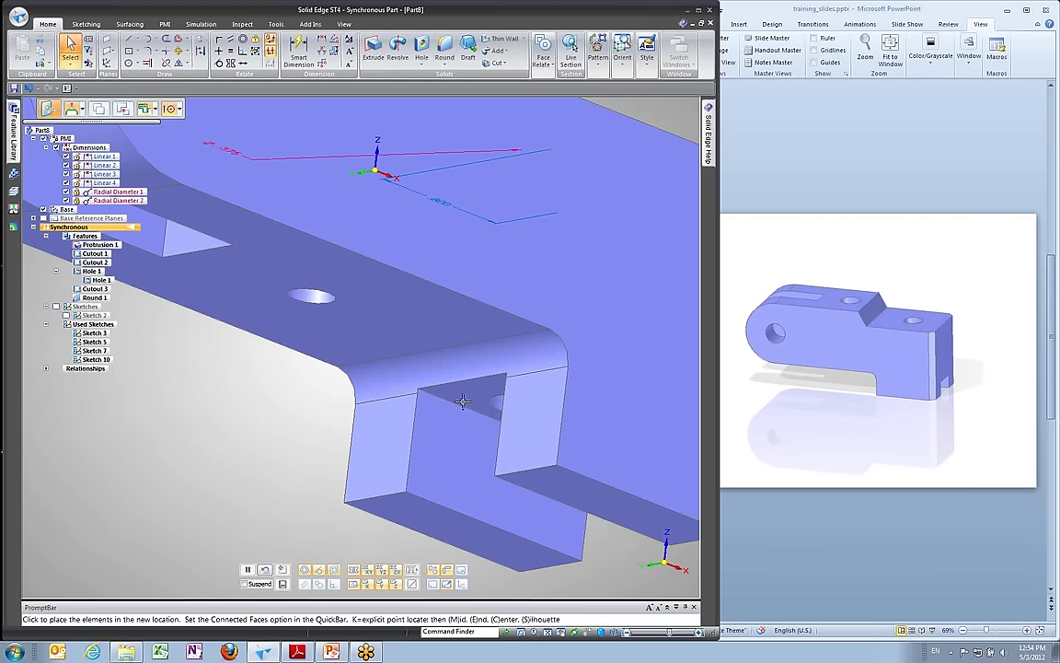
key(Escape)
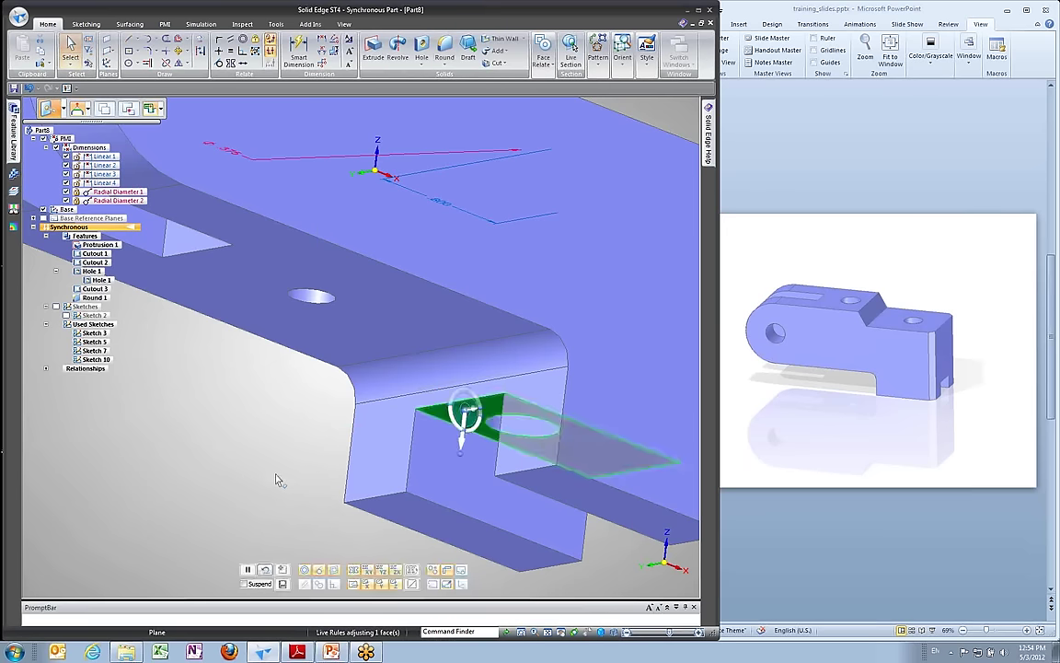
middle_drag(276, 481, 334, 409)
scroll(316, 342, down, 3)
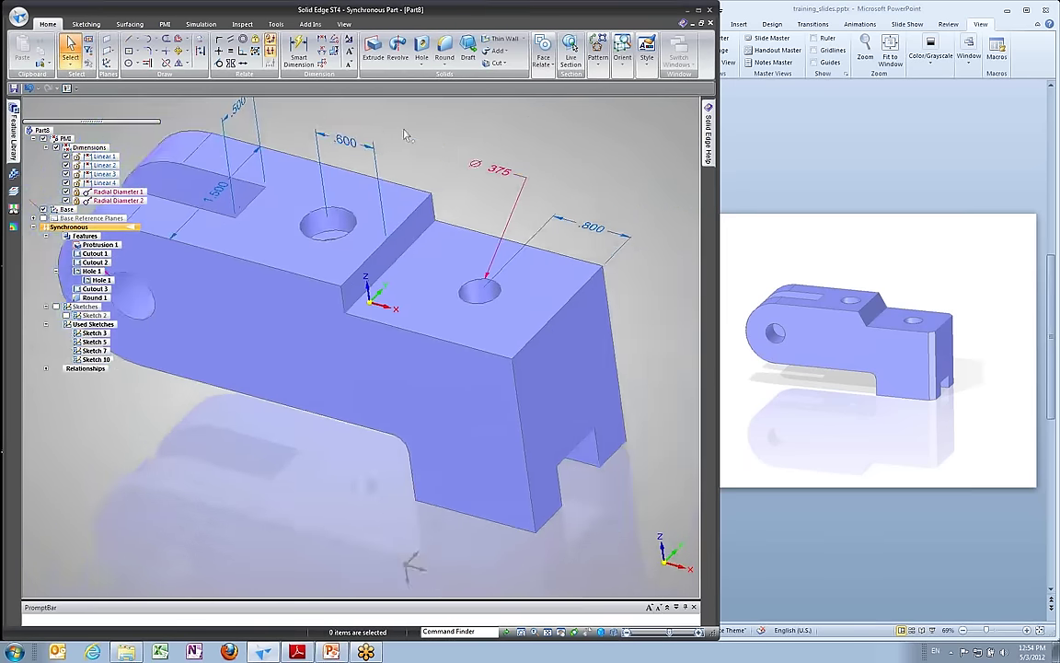
Add a 0.125 in equal-setback chamfer to the two vertical corner edges of the square end.
click(446, 67)
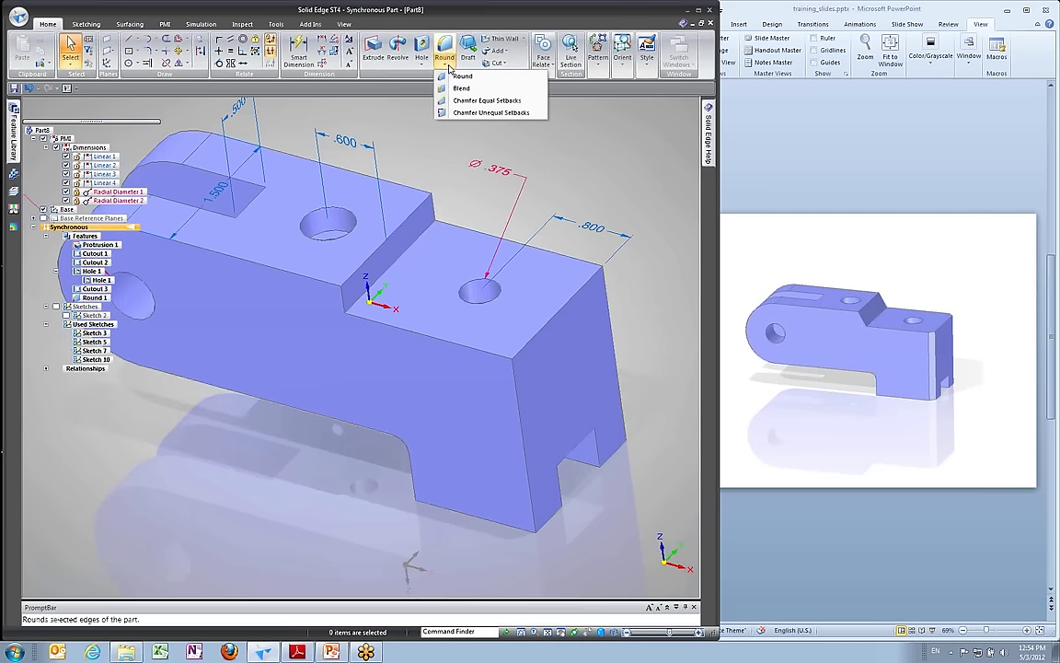
click(487, 99)
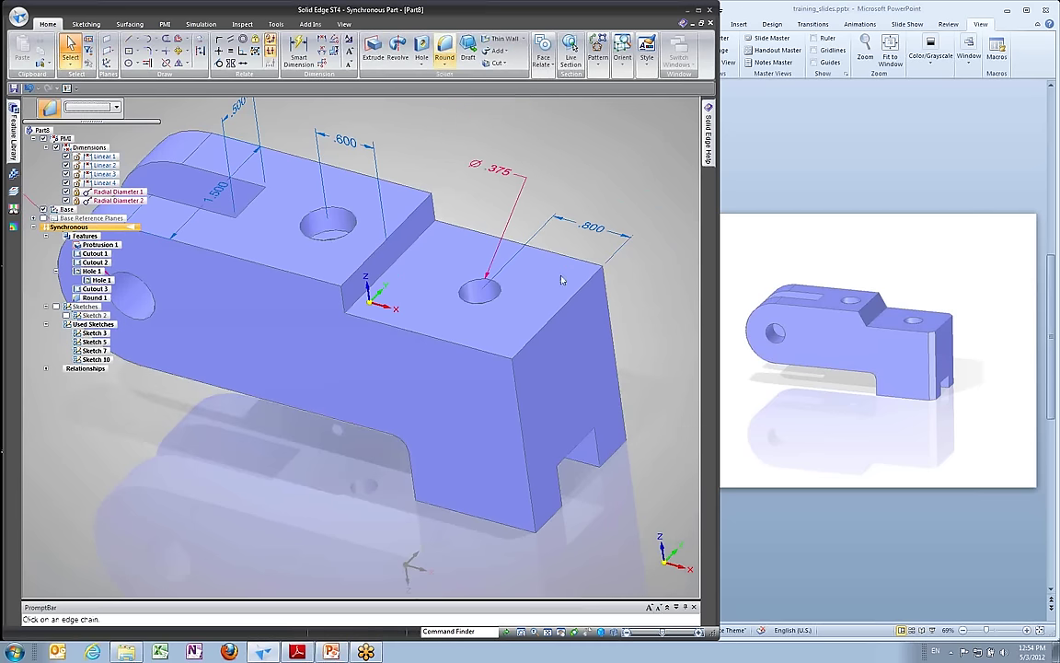
click(513, 381)
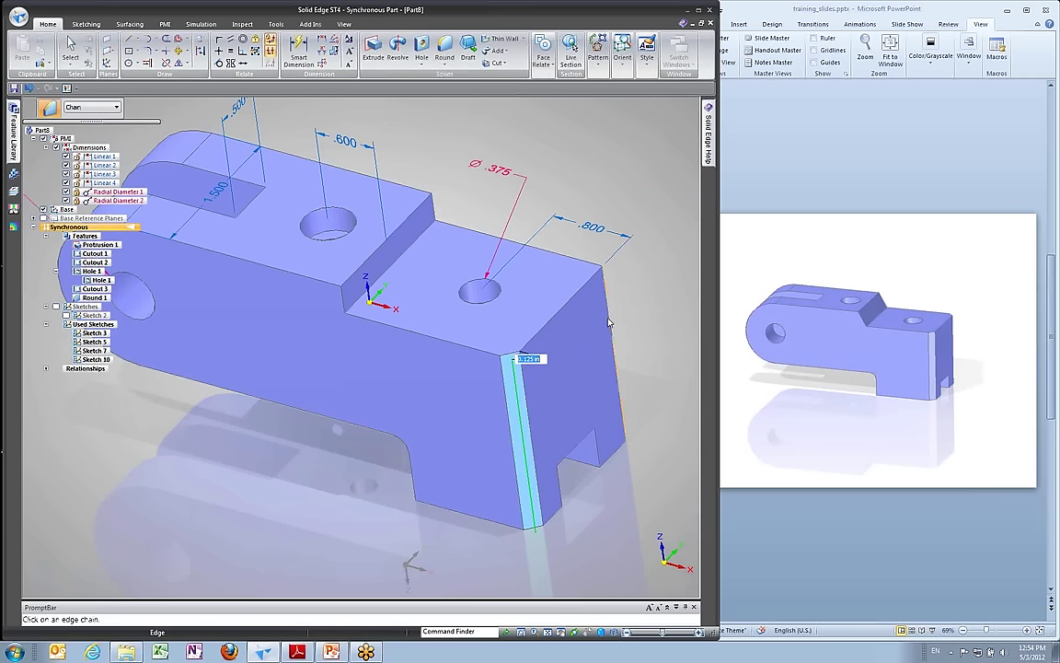
click(617, 322)
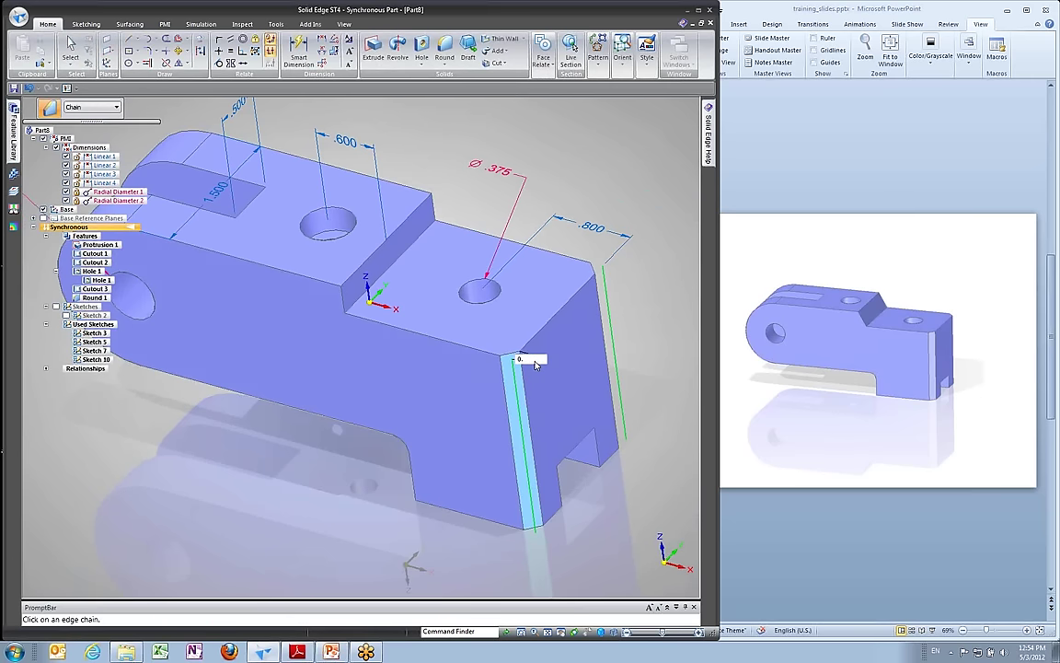
key(Return)
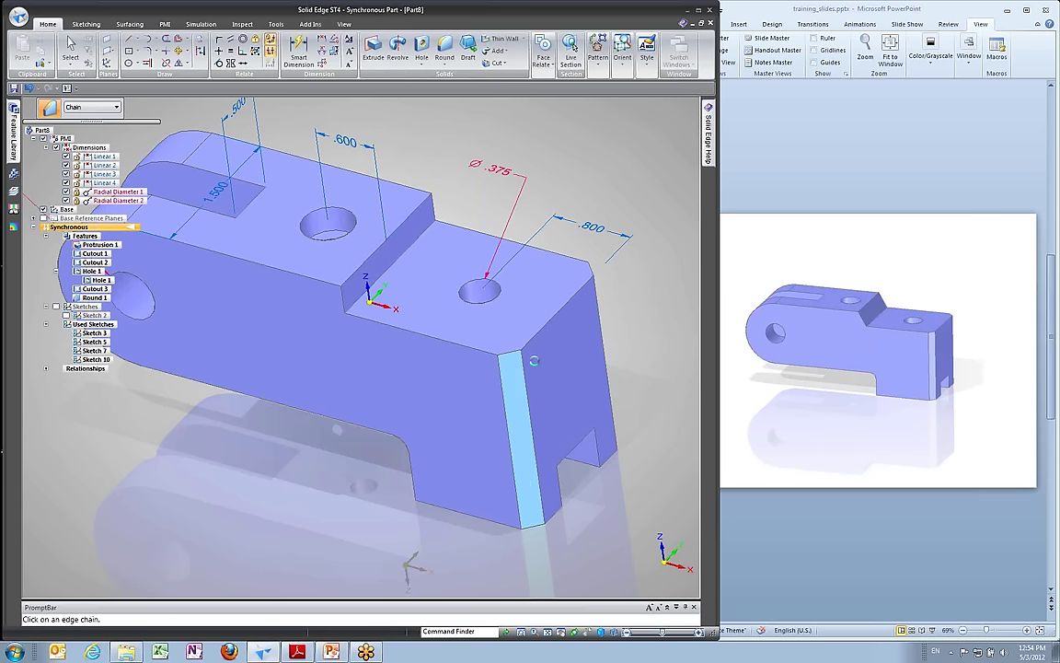
middle_drag(639, 326, 328, 303)
click(298, 47)
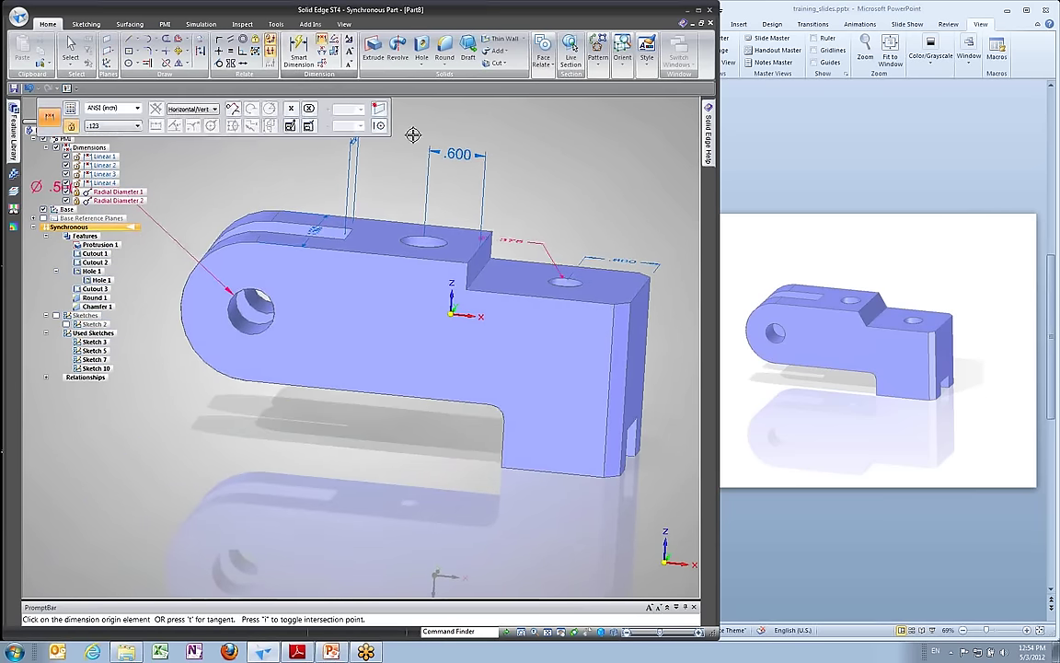
click(71, 48)
middle_drag(488, 424, 573, 474)
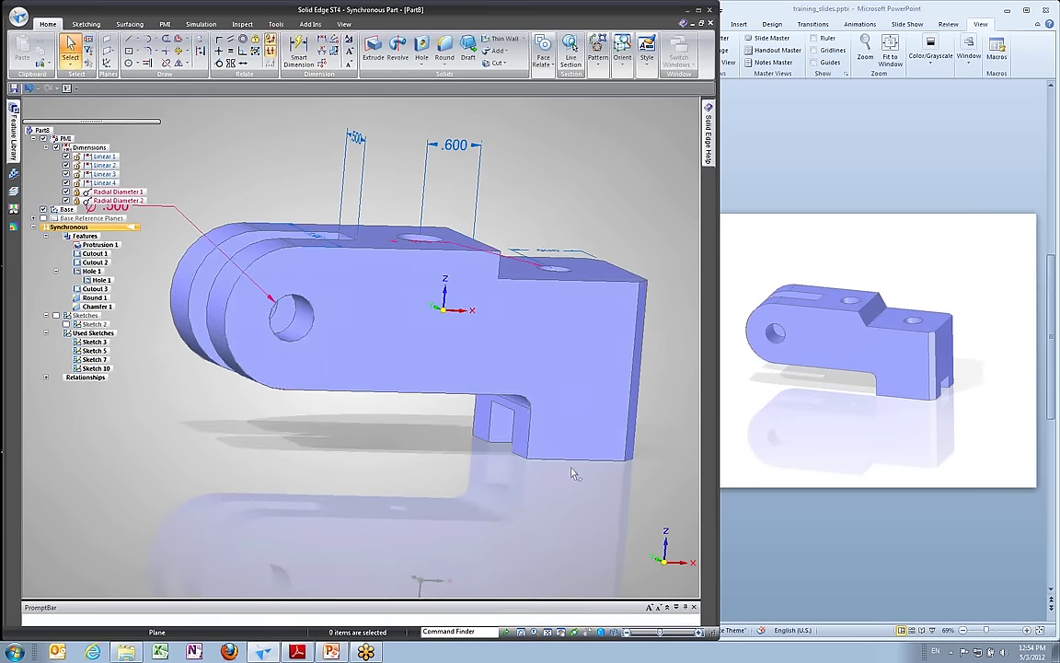
middle_drag(458, 416, 598, 373)
click(598, 373)
click(601, 371)
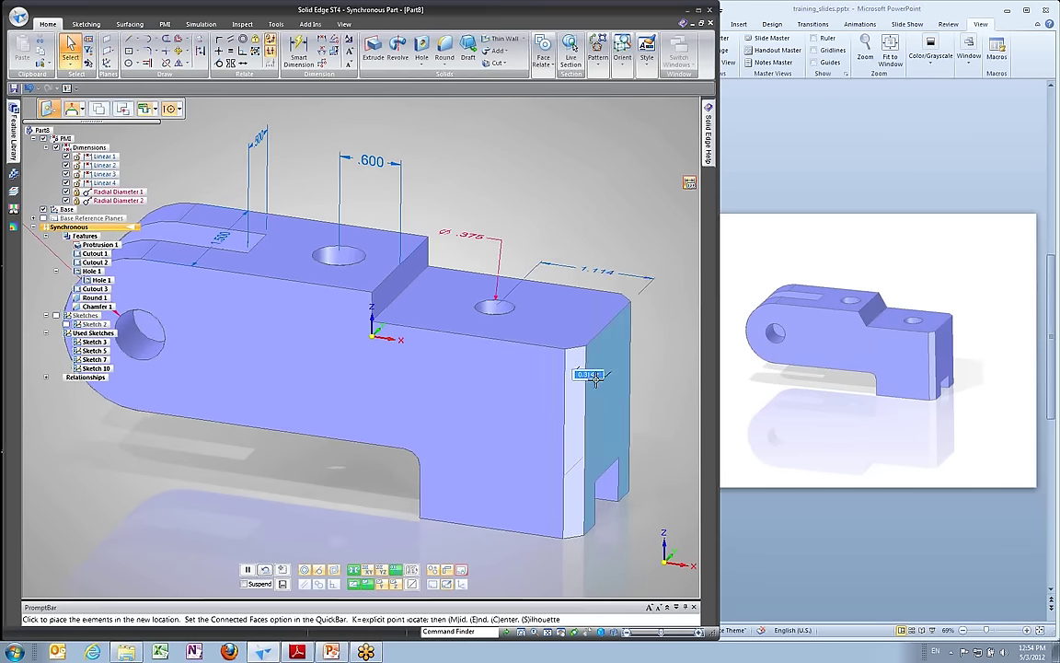
key(Escape)
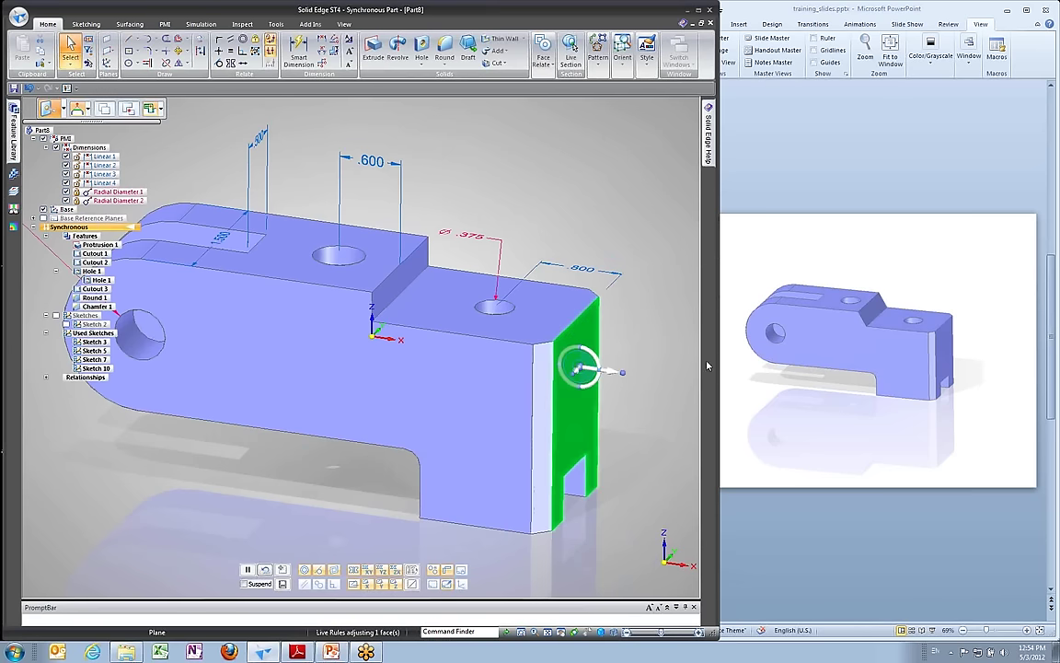
click(495, 311)
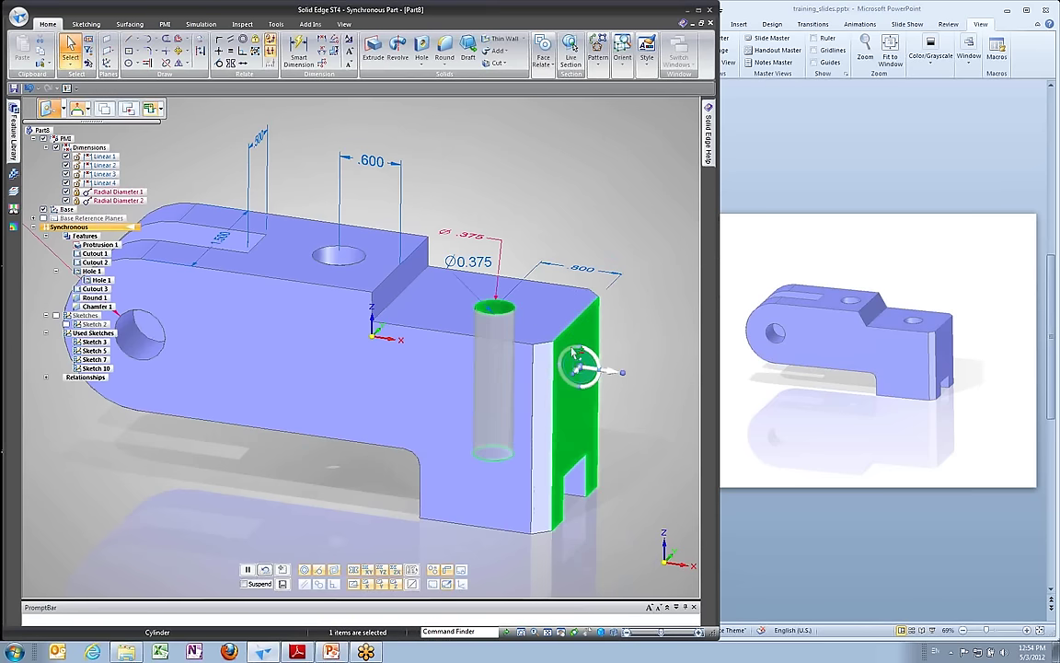
click(609, 377)
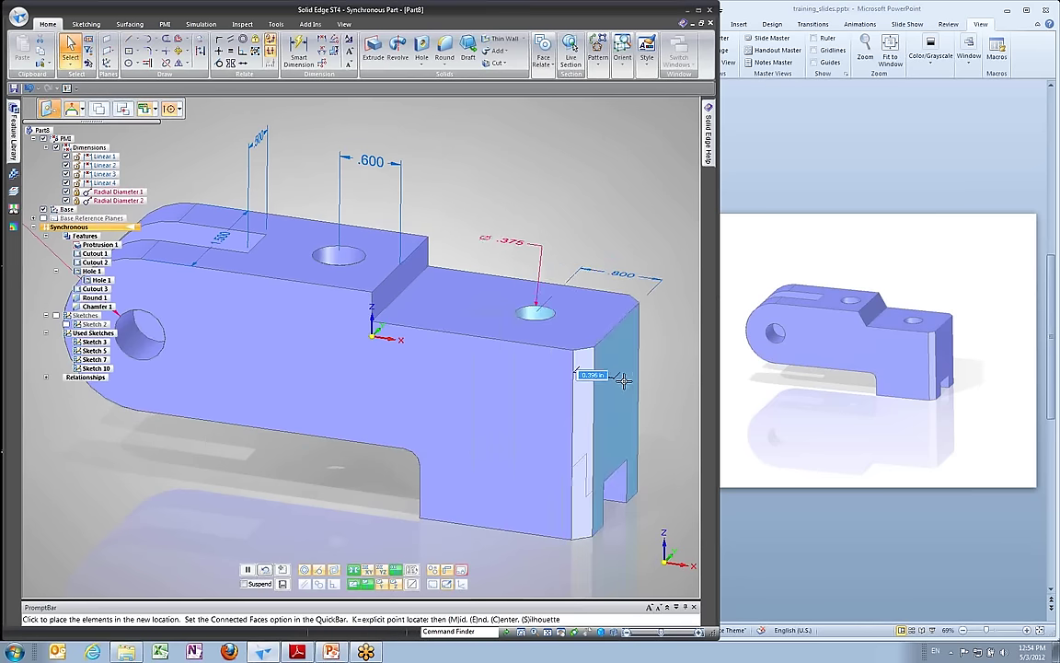
key(Escape)
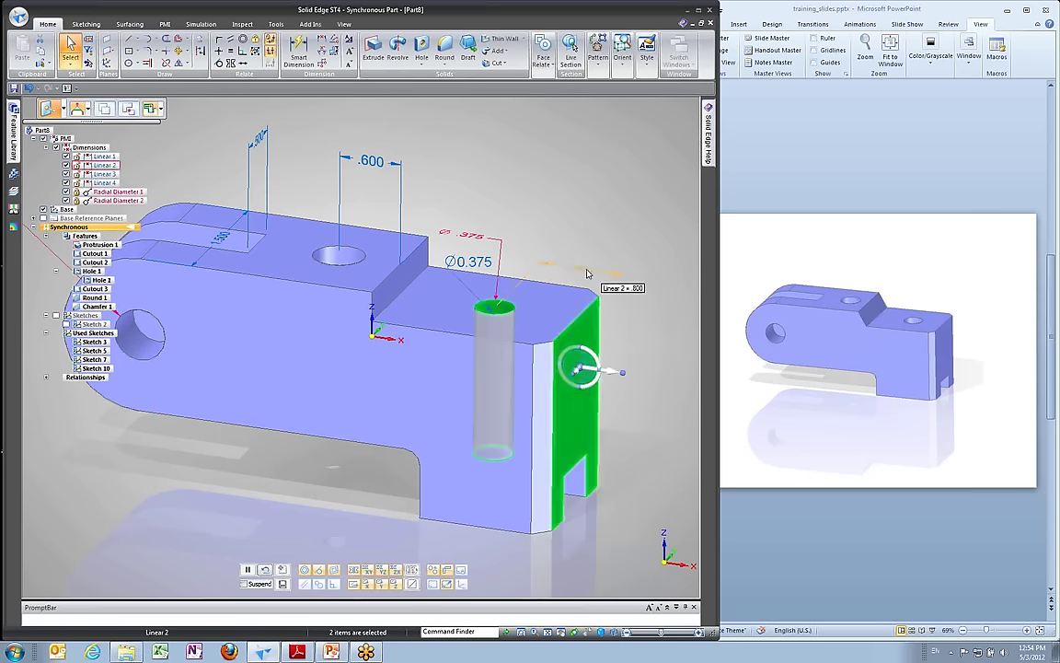
click(618, 328)
click(582, 269)
click(607, 379)
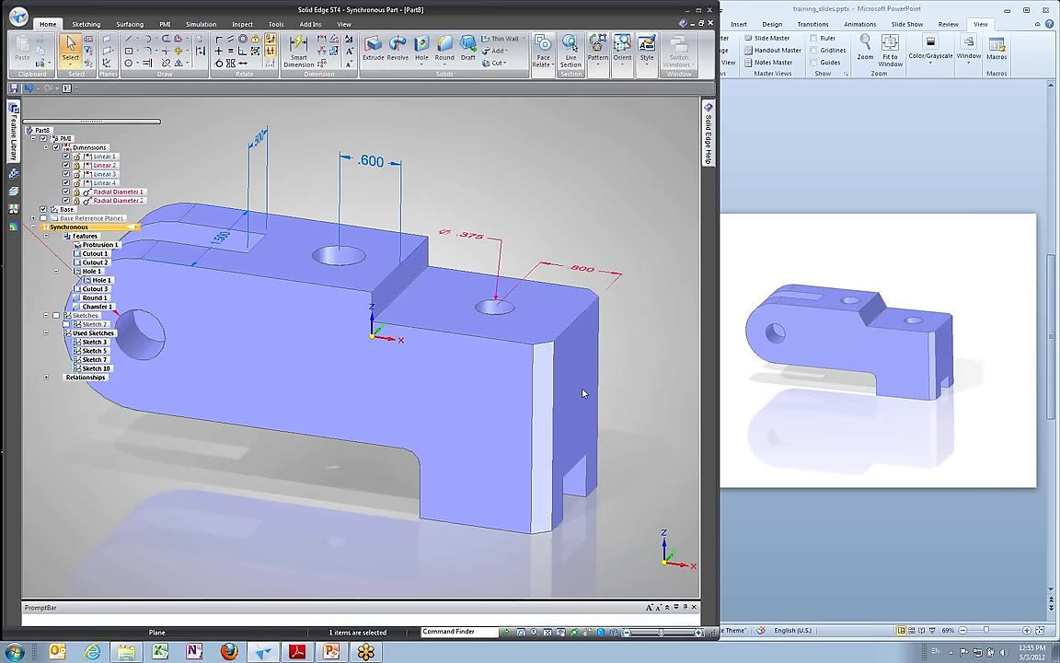
click(589, 391)
click(594, 391)
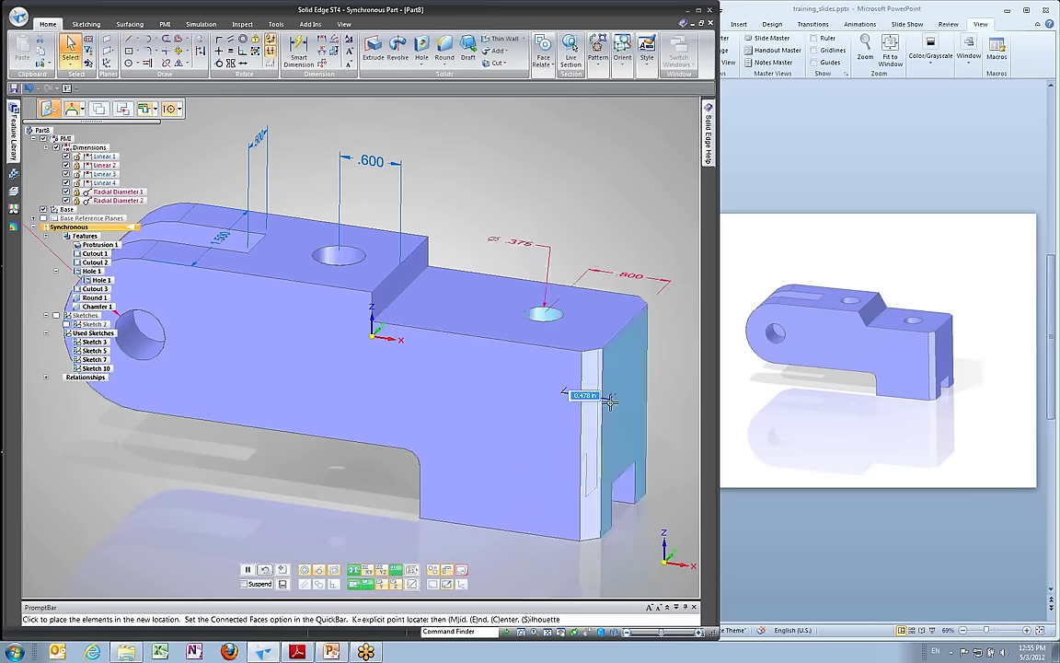
key(Escape)
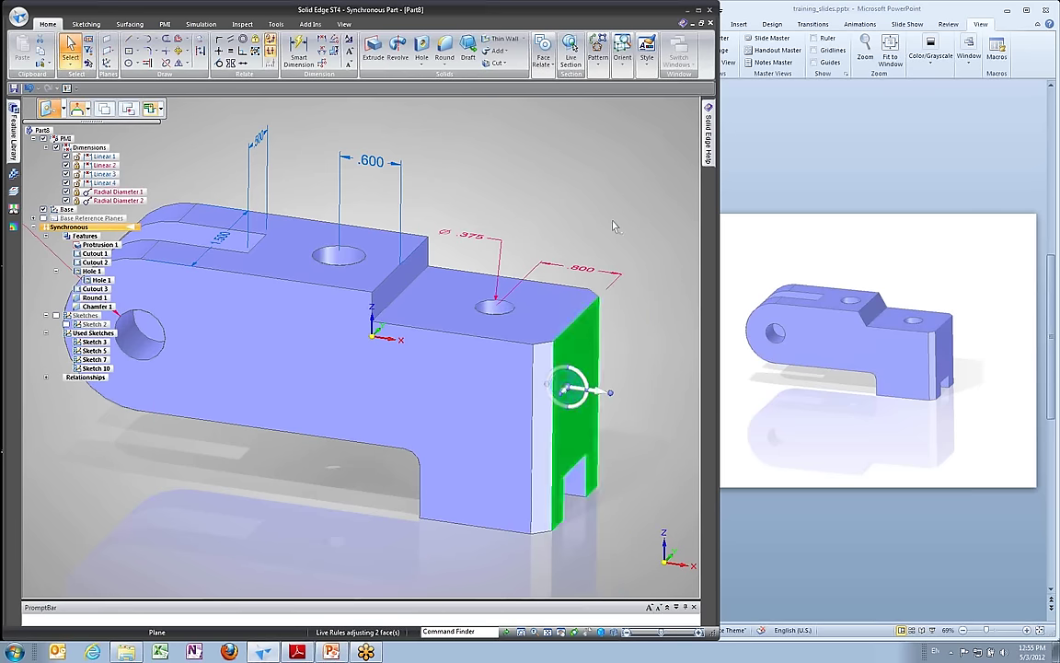
middle_drag(185, 295, 430, 229)
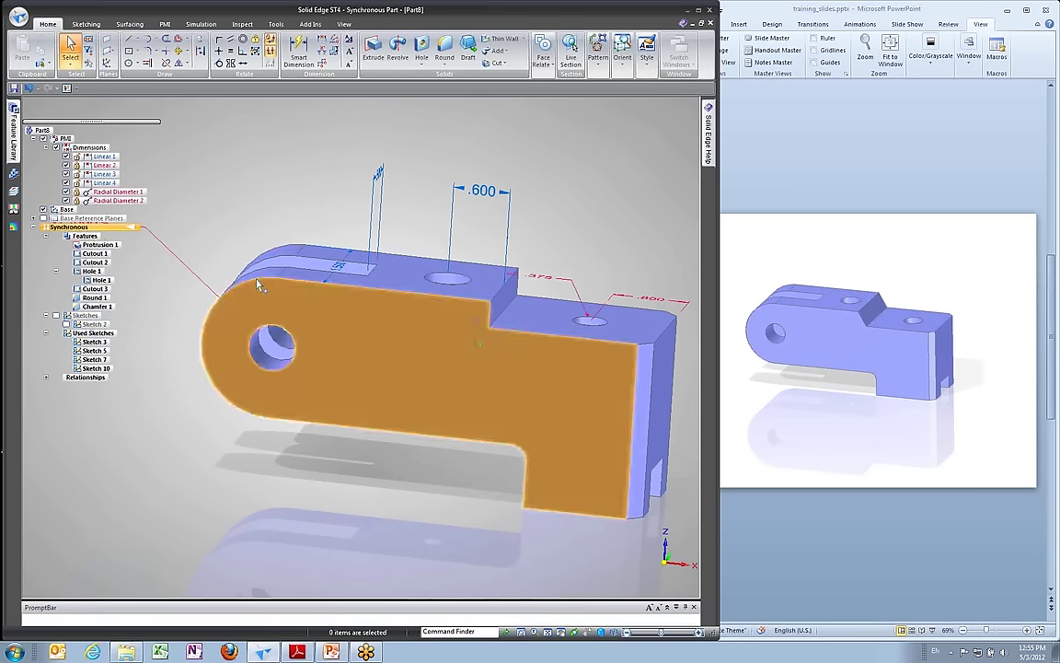
key(ctrl+i)
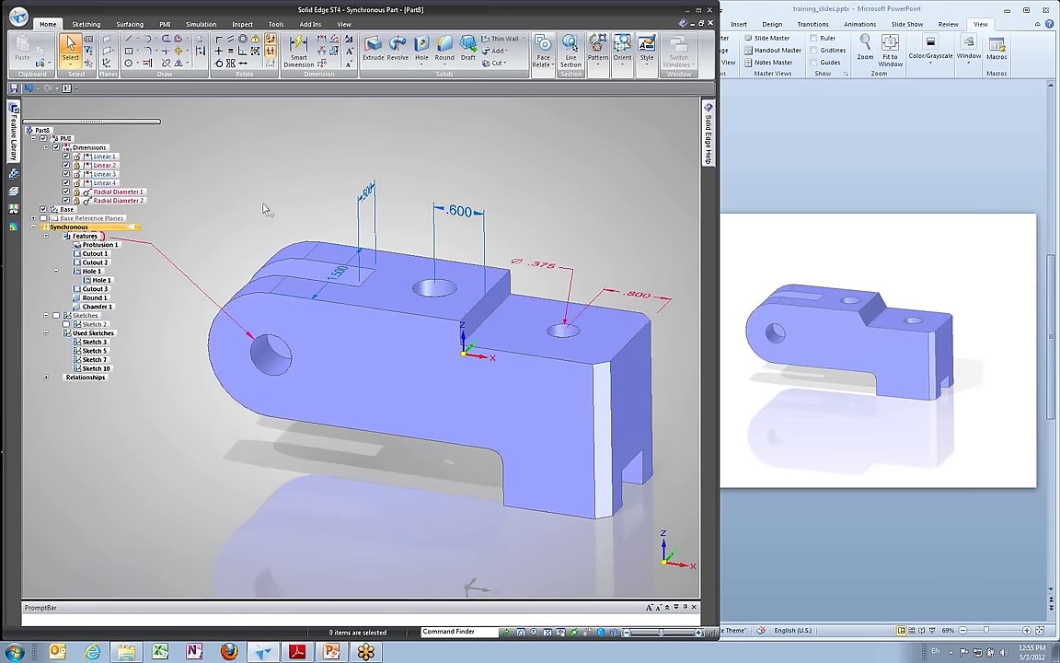
click(768, 14)
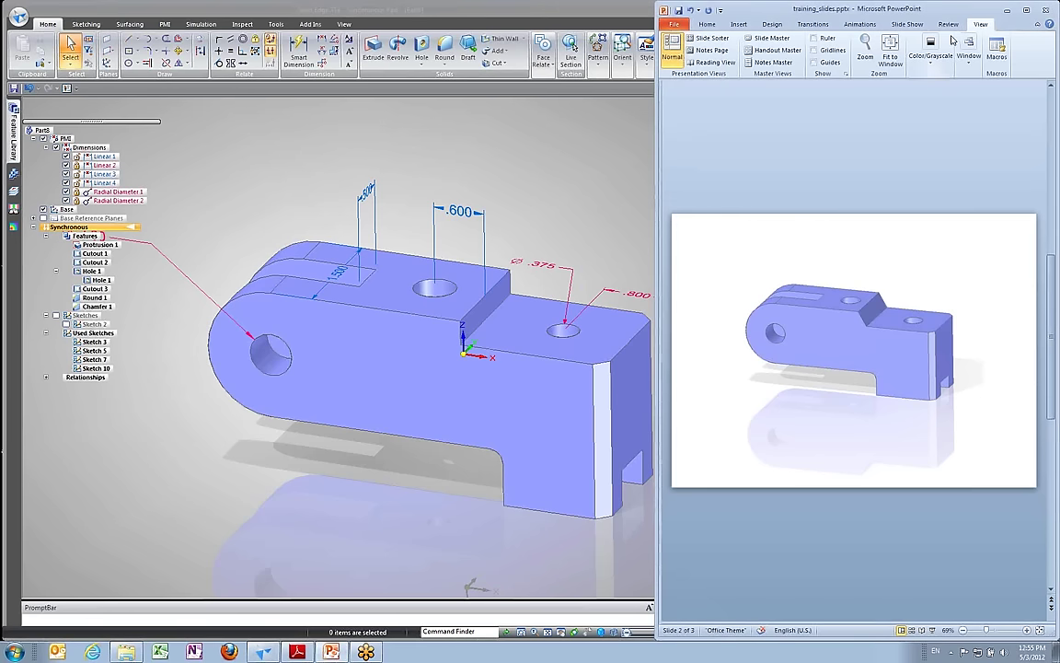
Play the slide show from the current slide and advance to the Useful Links slide.
scroll(812, 29, up, 2)
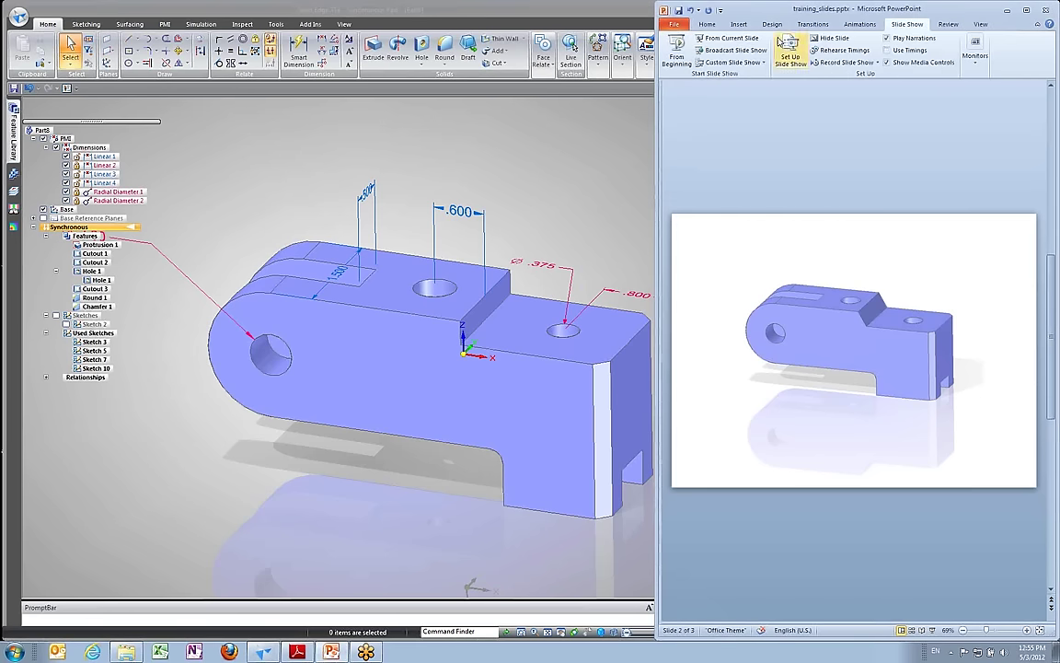
click(724, 41)
click(358, 188)
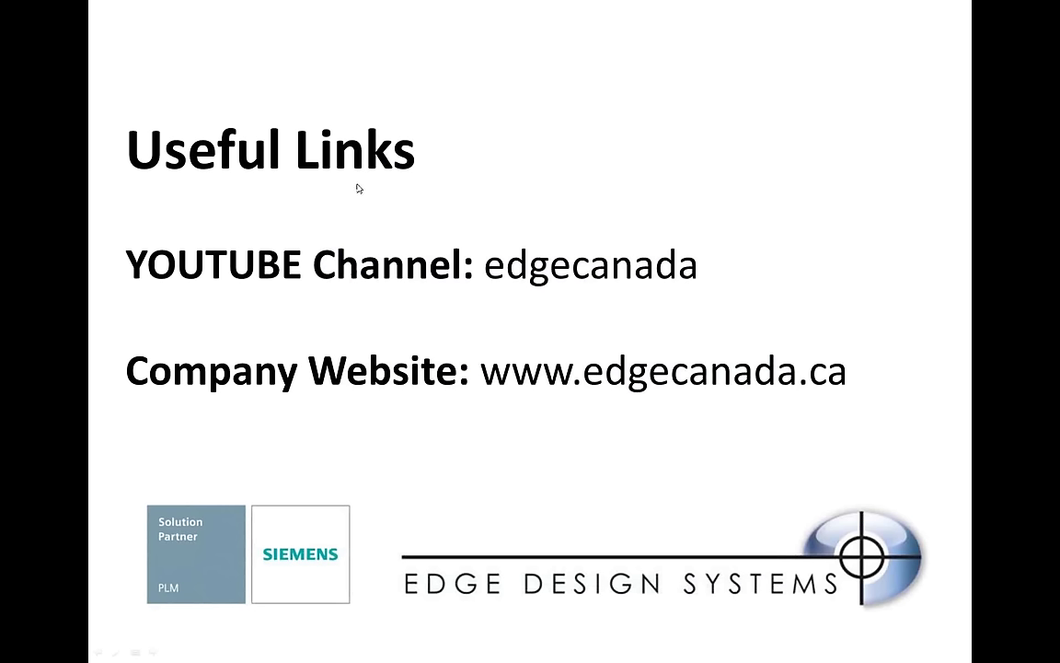